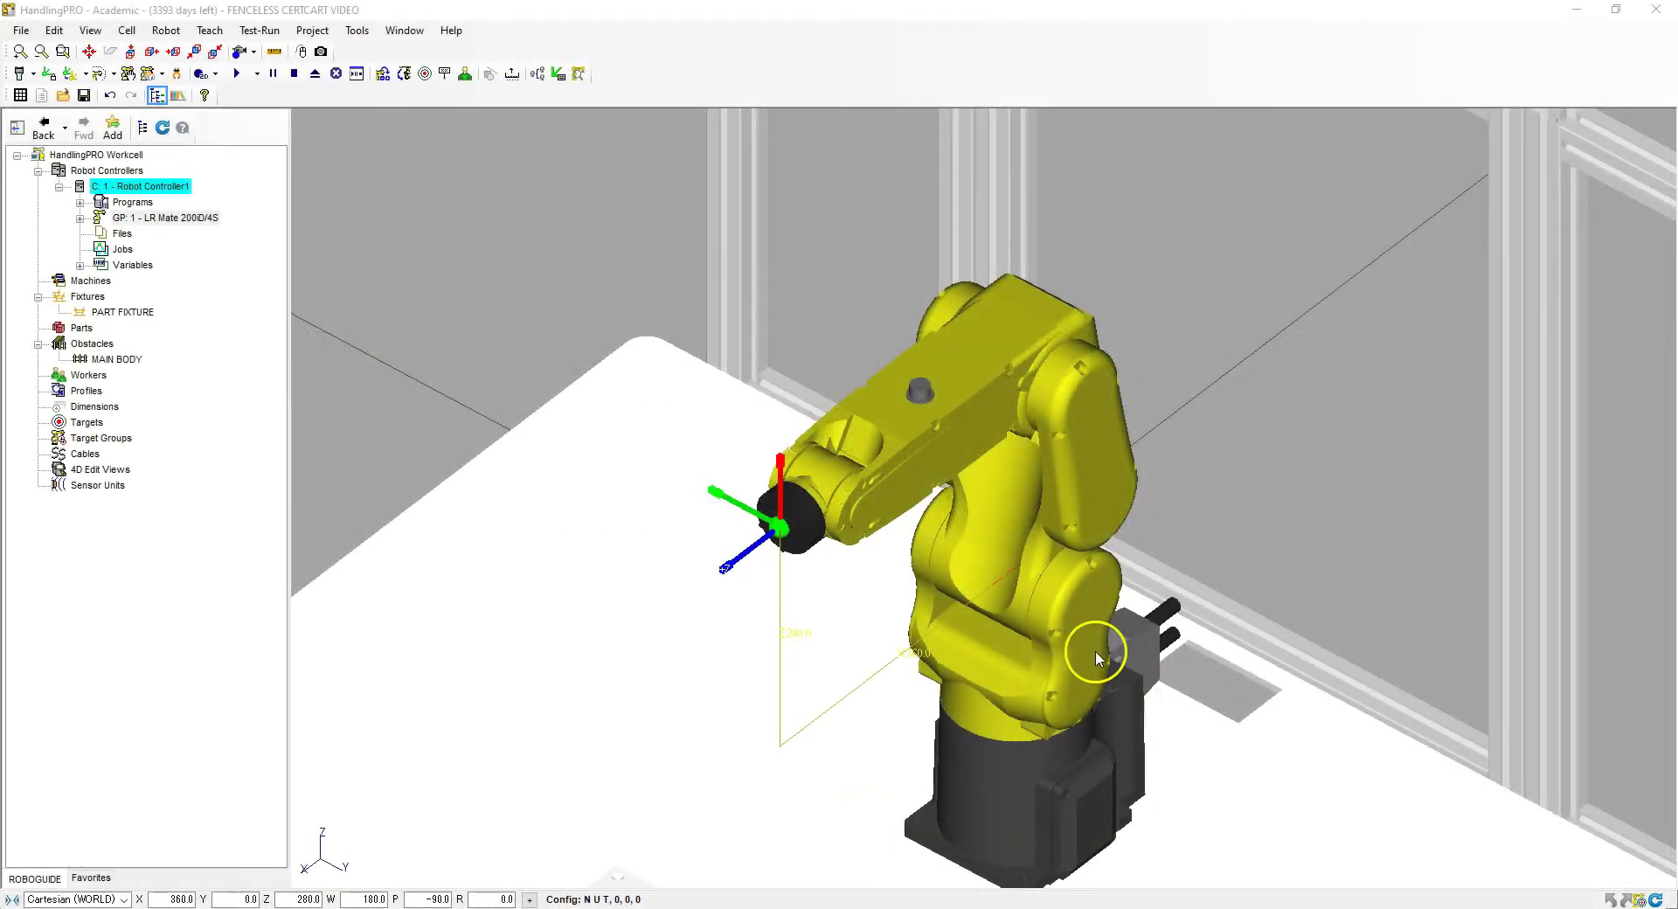
Zoom and orbit the ROBOGUIDE view onto the robot's black wrist faceplate and tool frame.
{"action": "scroll", "coordinate": [751, 524], "scroll_direction": "up", "scroll_amount": 5}
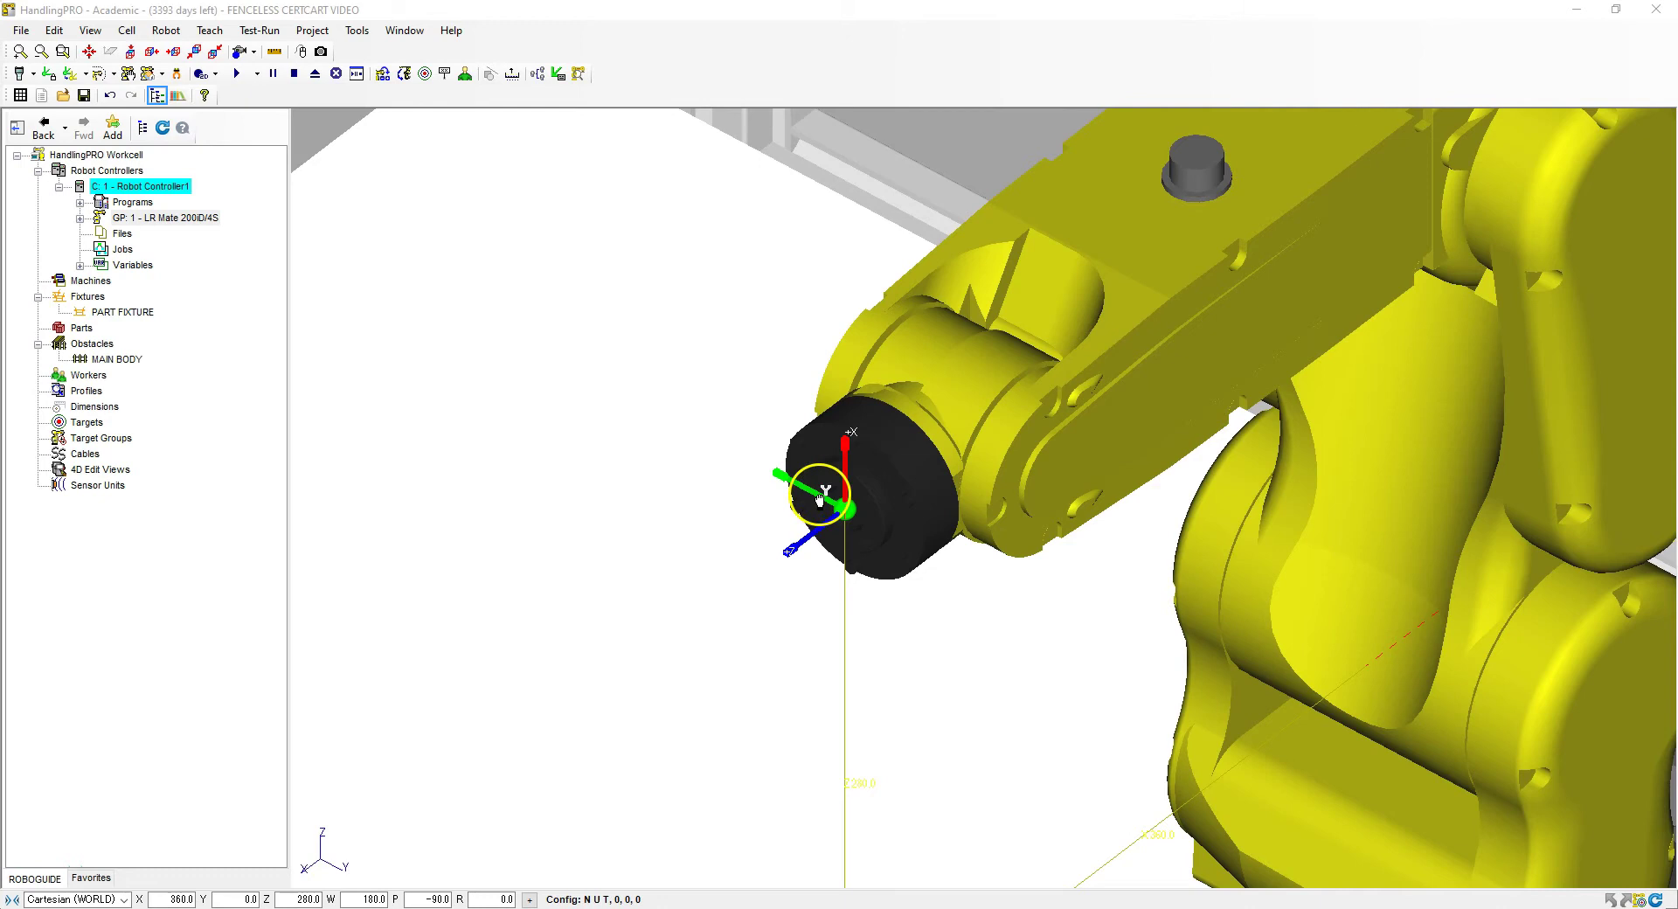
{"action": "scroll", "coordinate": [839, 507], "scroll_direction": "up", "scroll_amount": 2}
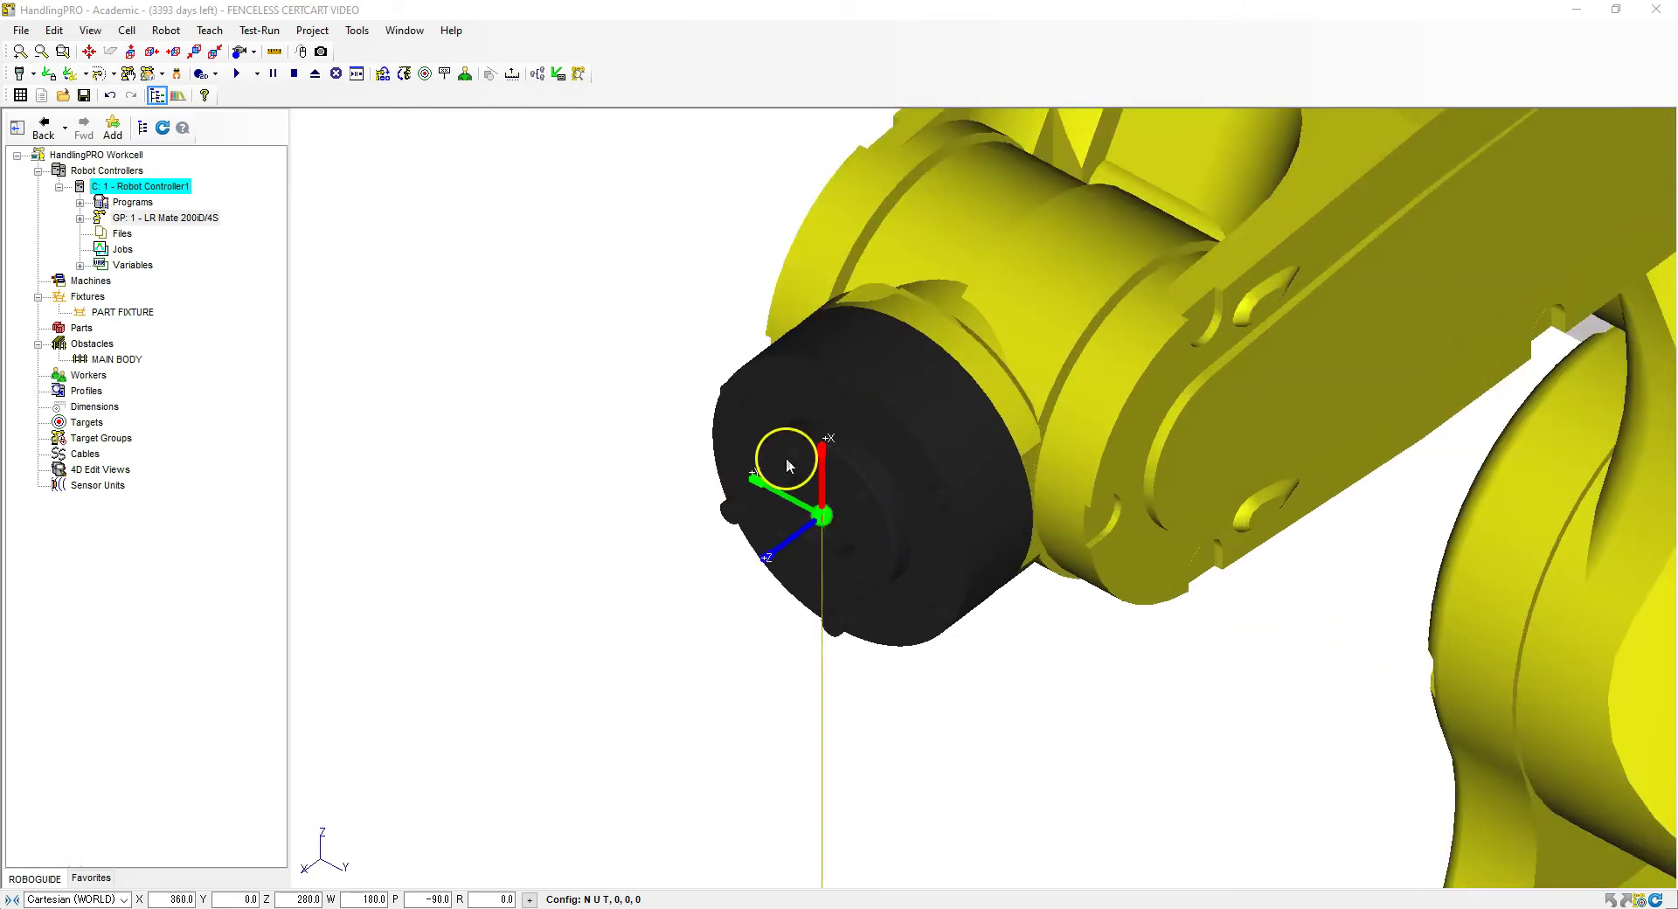
{"action": "scroll", "coordinate": [854, 529], "scroll_direction": "down", "scroll_amount": 3}
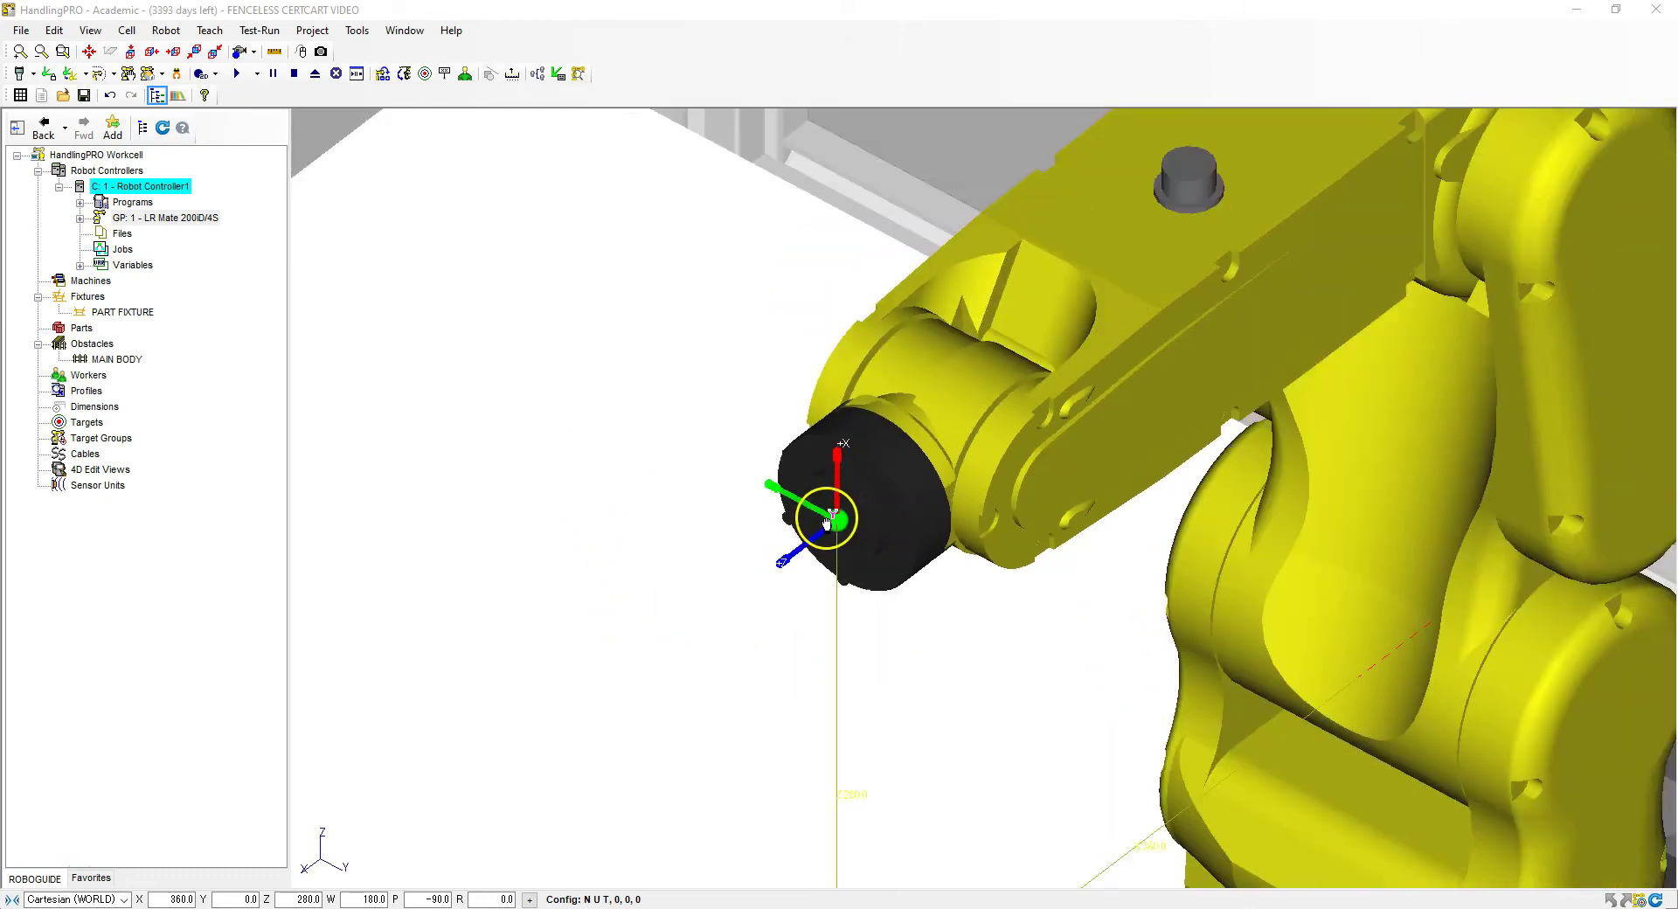
{"action": "scroll", "coordinate": [893, 525], "scroll_direction": "down", "scroll_amount": 3}
{"action": "scroll", "coordinate": [874, 533], "scroll_direction": "down", "scroll_amount": 2}
{"action": "scroll", "coordinate": [859, 542], "scroll_direction": "up", "scroll_amount": 3}
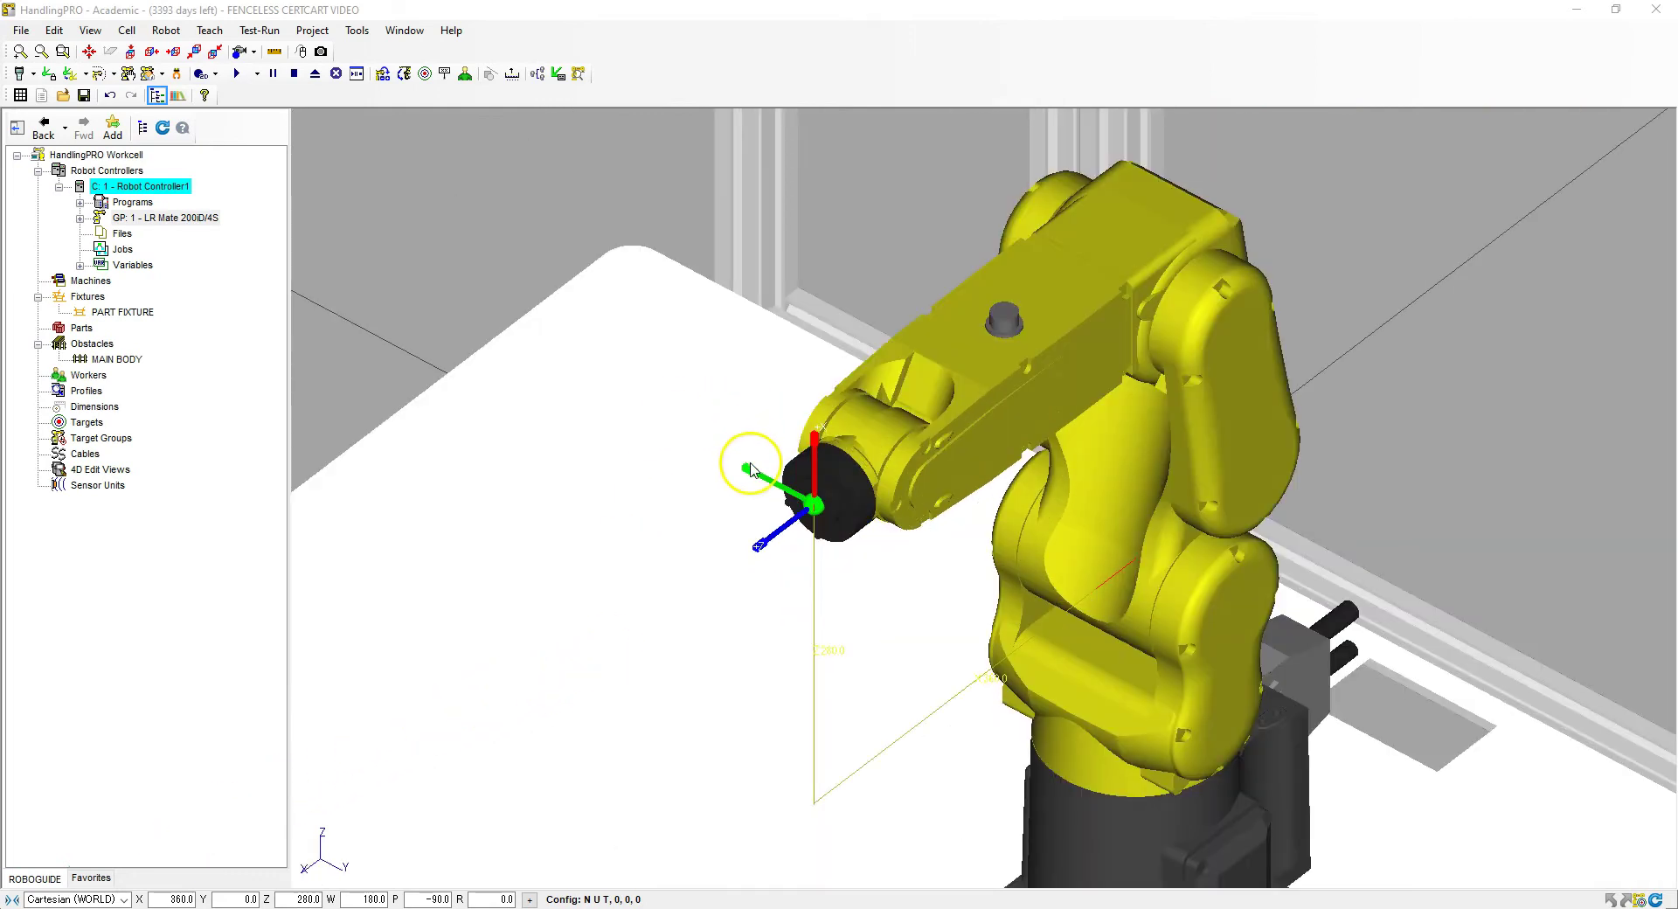
{"action": "scroll", "coordinate": [752, 442], "scroll_direction": "up", "scroll_amount": 1}
{"action": "scroll", "coordinate": [813, 496], "scroll_direction": "up", "scroll_amount": 1}
{"action": "scroll", "coordinate": [826, 498], "scroll_direction": "up", "scroll_amount": 1}
{"action": "scroll", "coordinate": [852, 515], "scroll_direction": "up", "scroll_amount": 1}
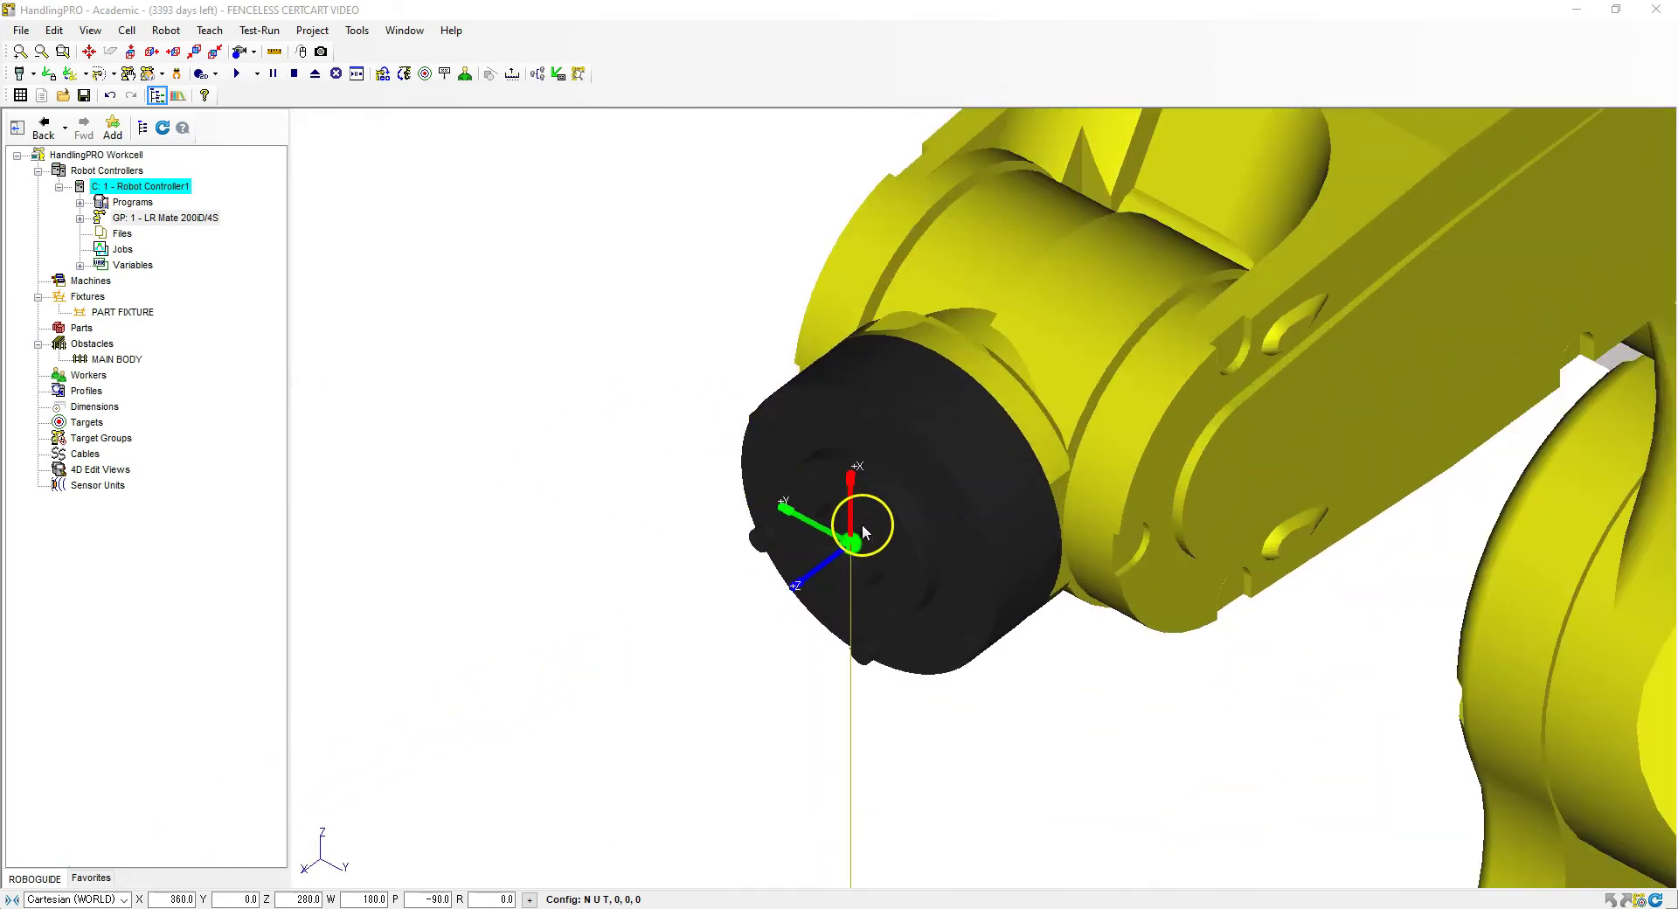
{"action": "scroll", "coordinate": [883, 524], "scroll_direction": "up", "scroll_amount": 1}
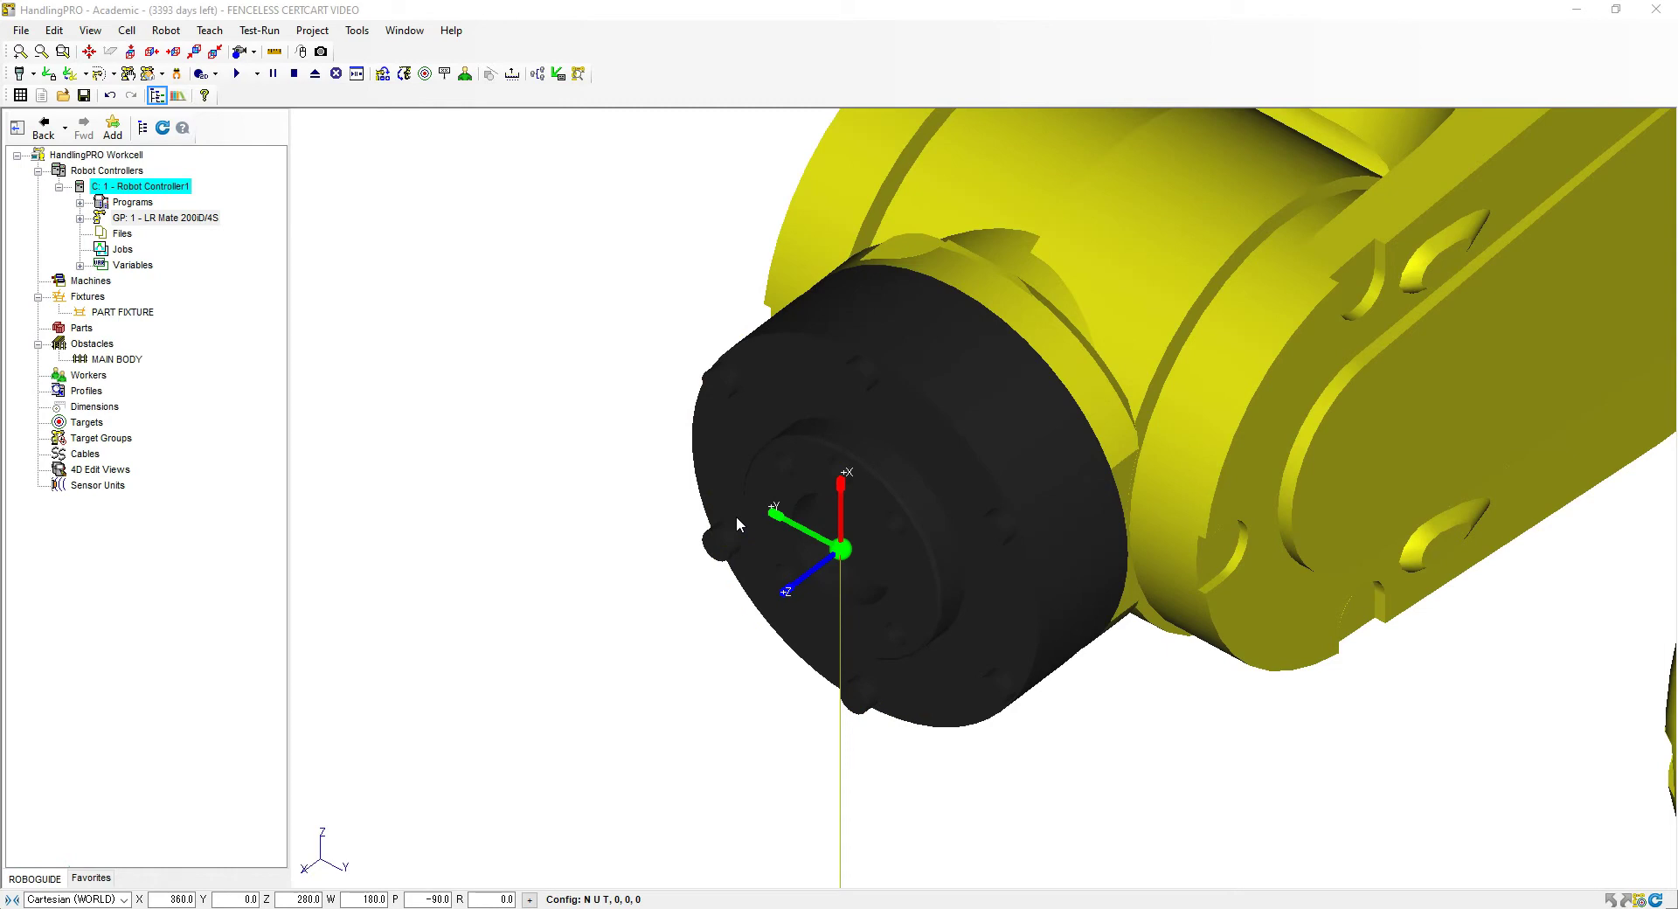
{"action": "scroll", "coordinate": [842, 525], "scroll_direction": "up", "scroll_amount": 1}
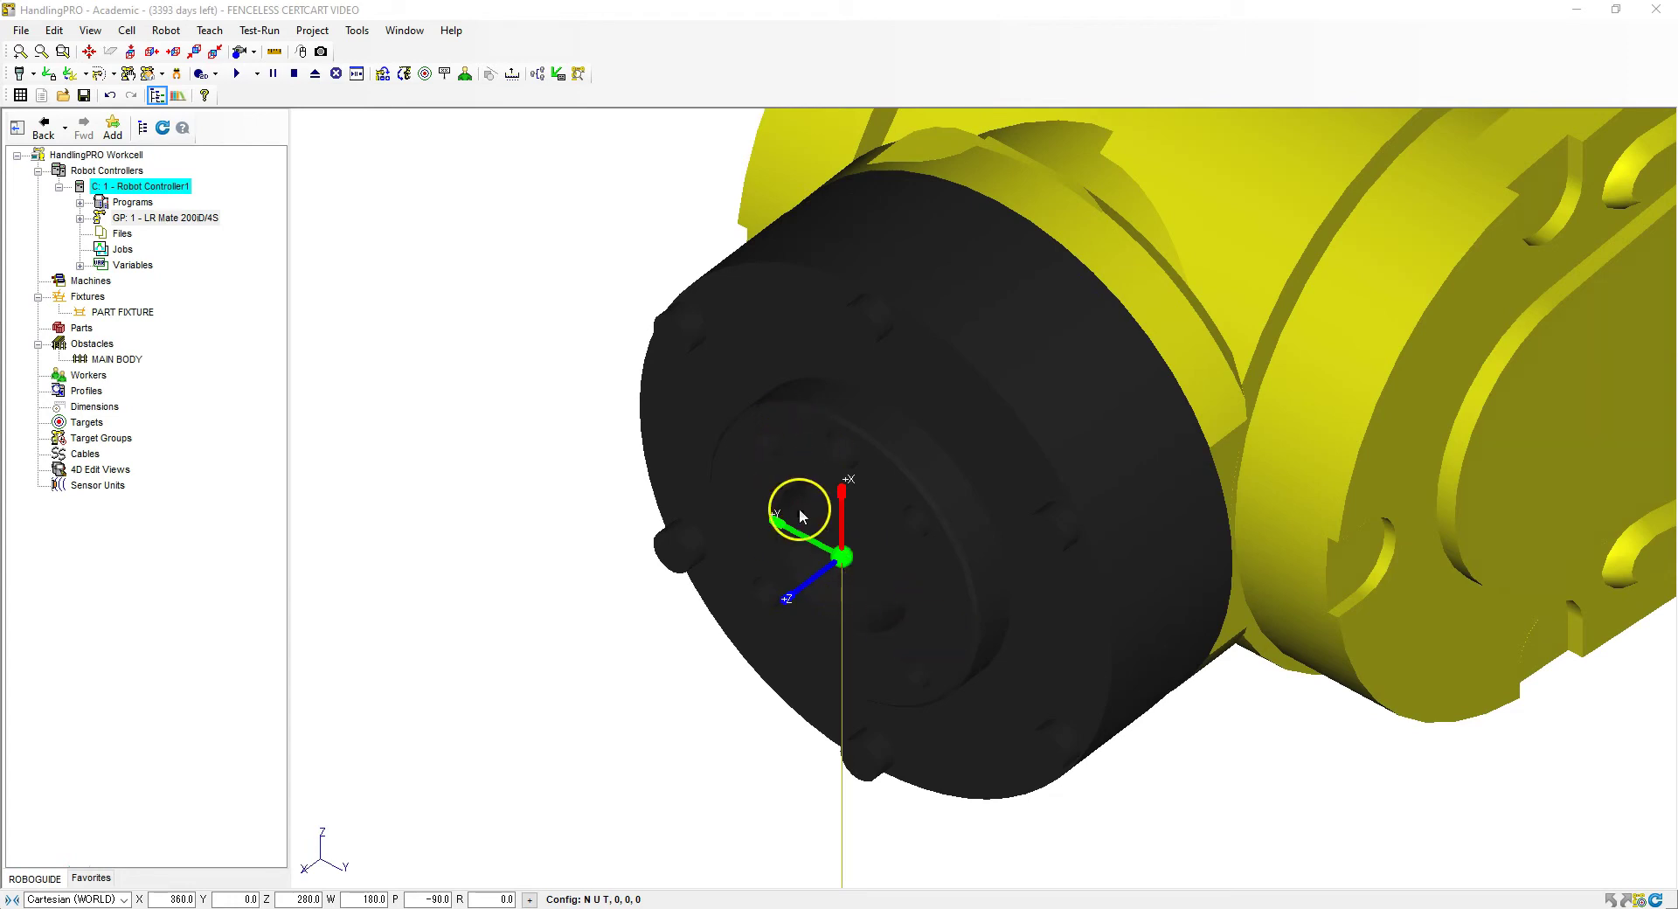
{"action": "right_click_drag", "start_coordinate": [925, 495], "coordinate": [1016, 446]}
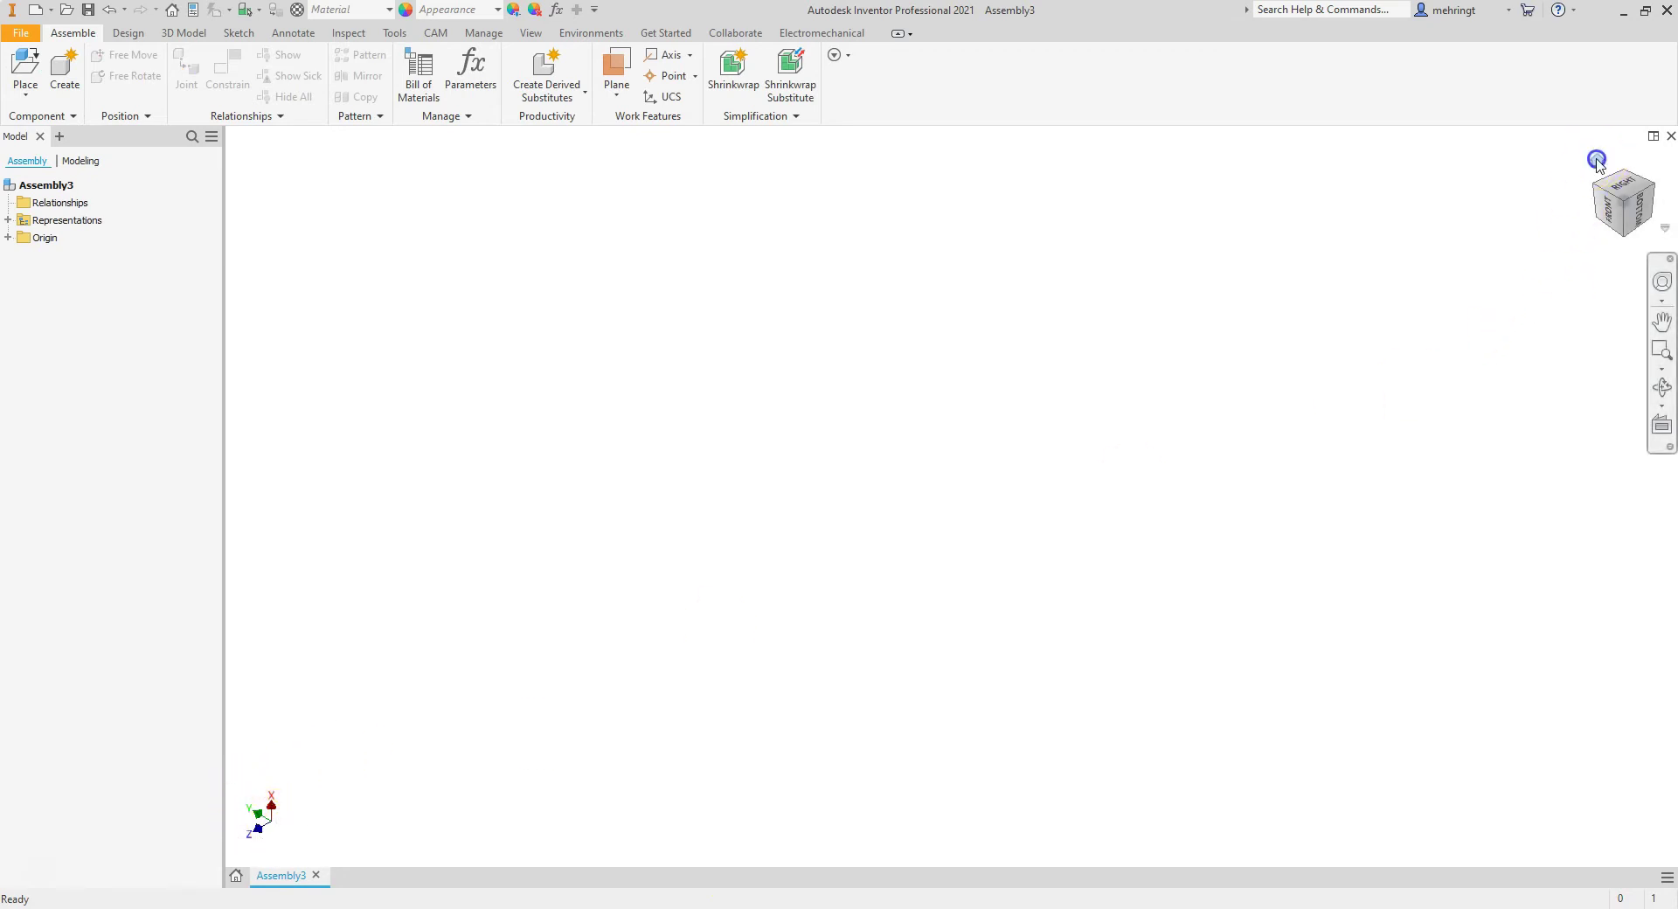
{"action": "left_click", "coordinate": [1596, 162]}
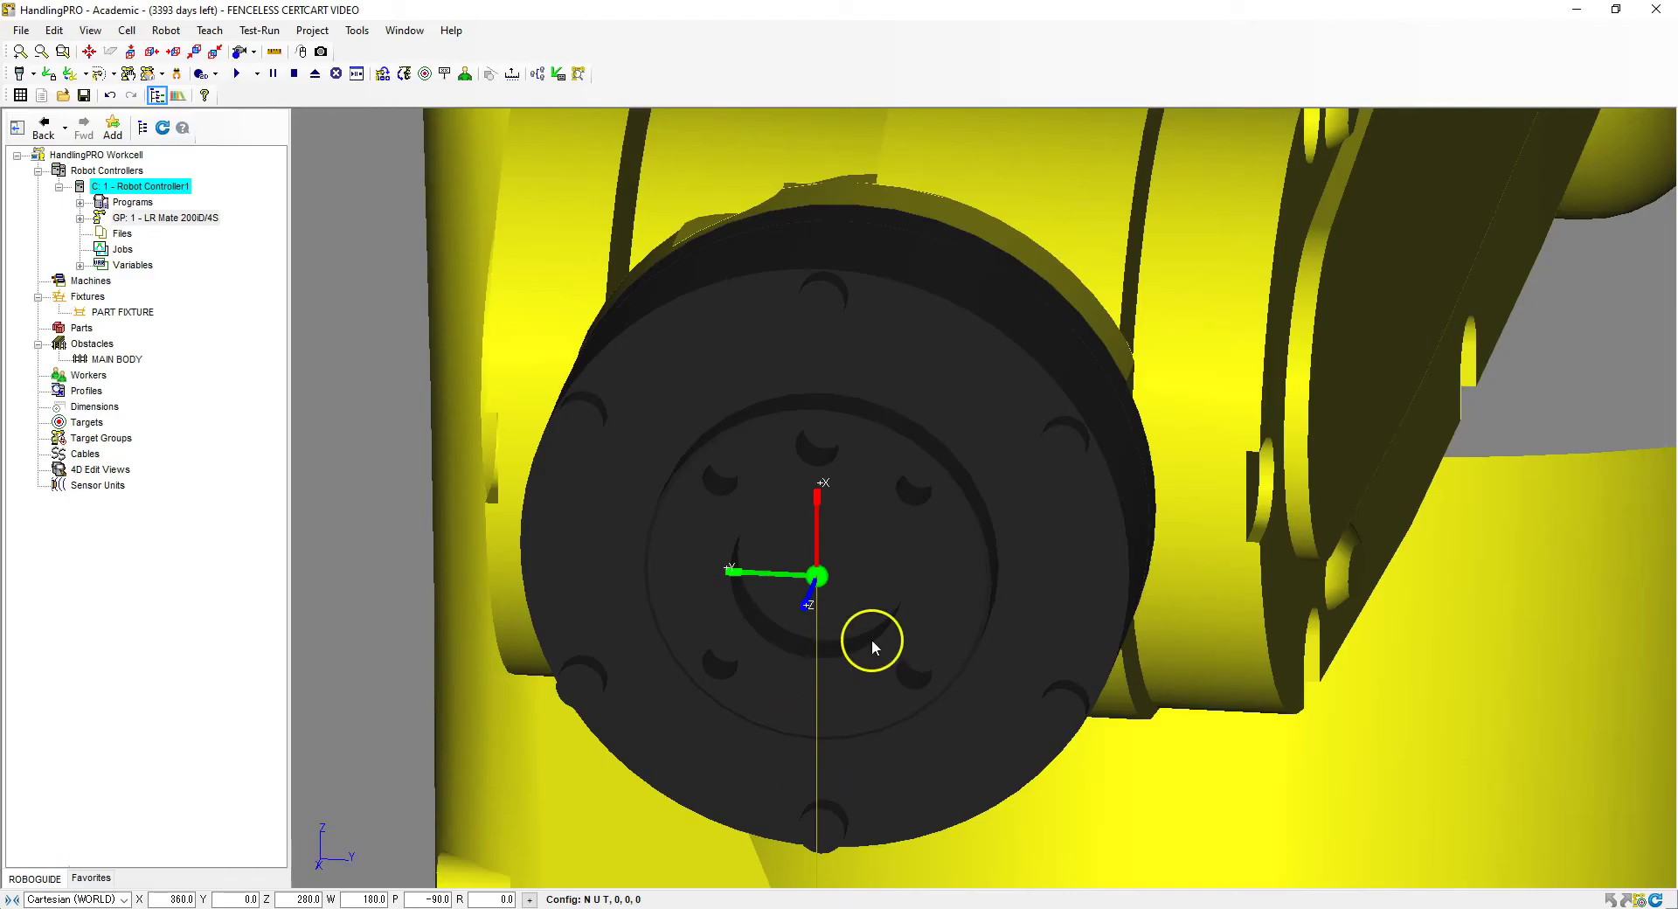
{"action": "mouse_move", "coordinate": [872, 638]}
{"action": "right_mouse_down"}
{"action": "mouse_move", "coordinate": [731, 678]}
{"action": "mouse_move", "coordinate": [772, 699]}
{"action": "right_mouse_up"}
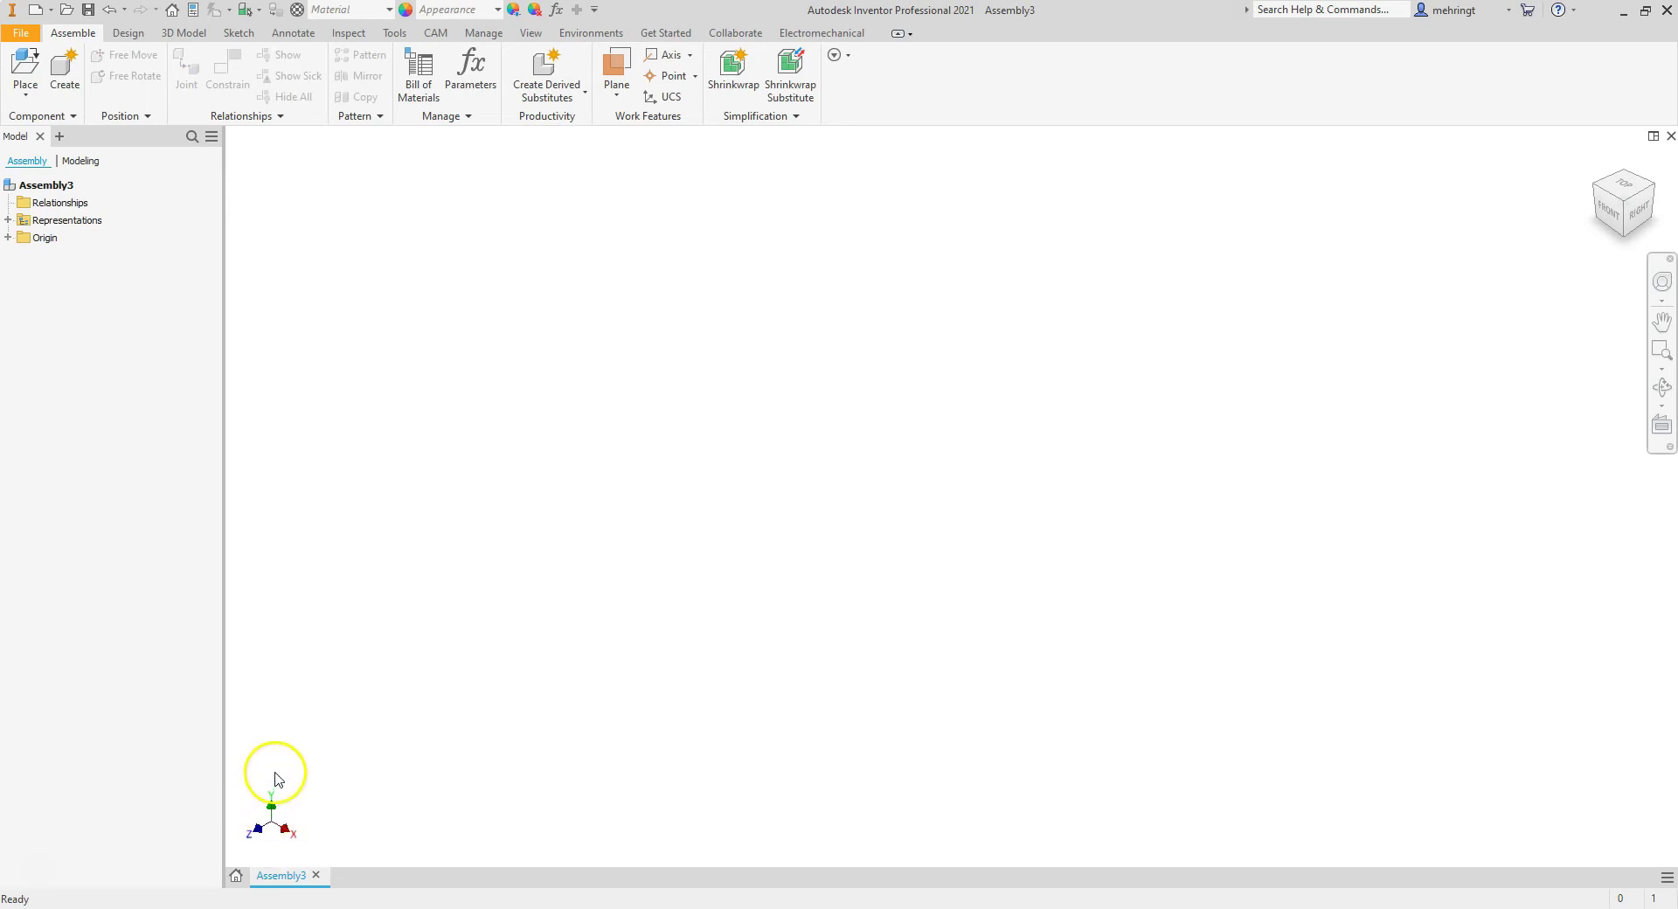
{"action": "left_click", "coordinate": [1614, 223]}
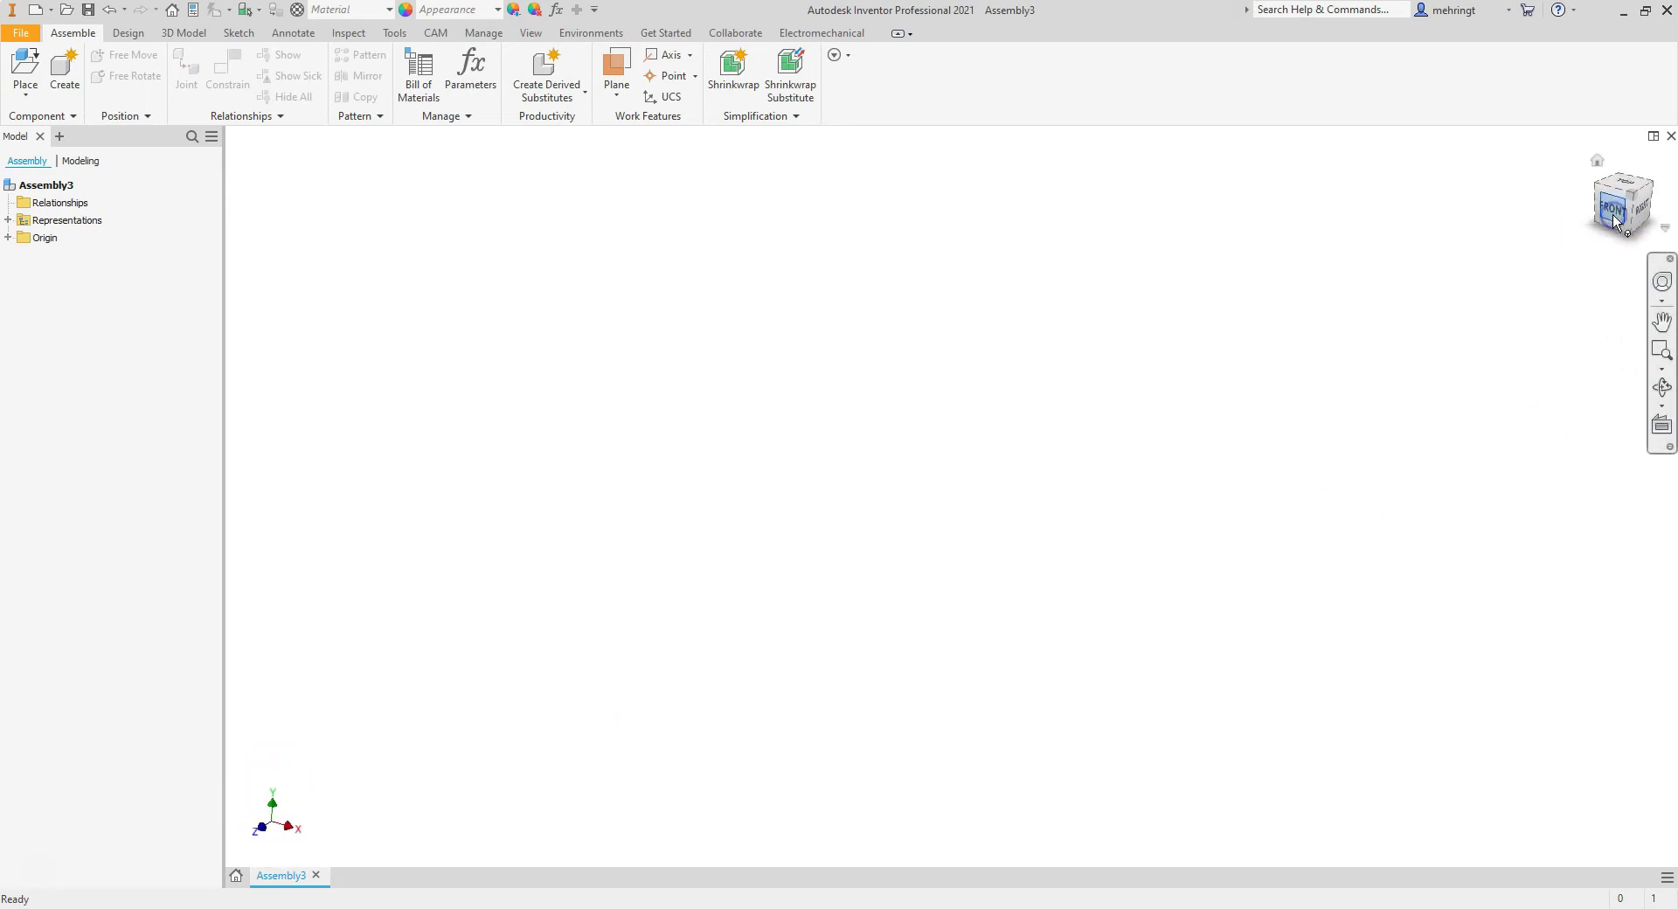
{"action": "left_click", "coordinate": [1654, 165]}
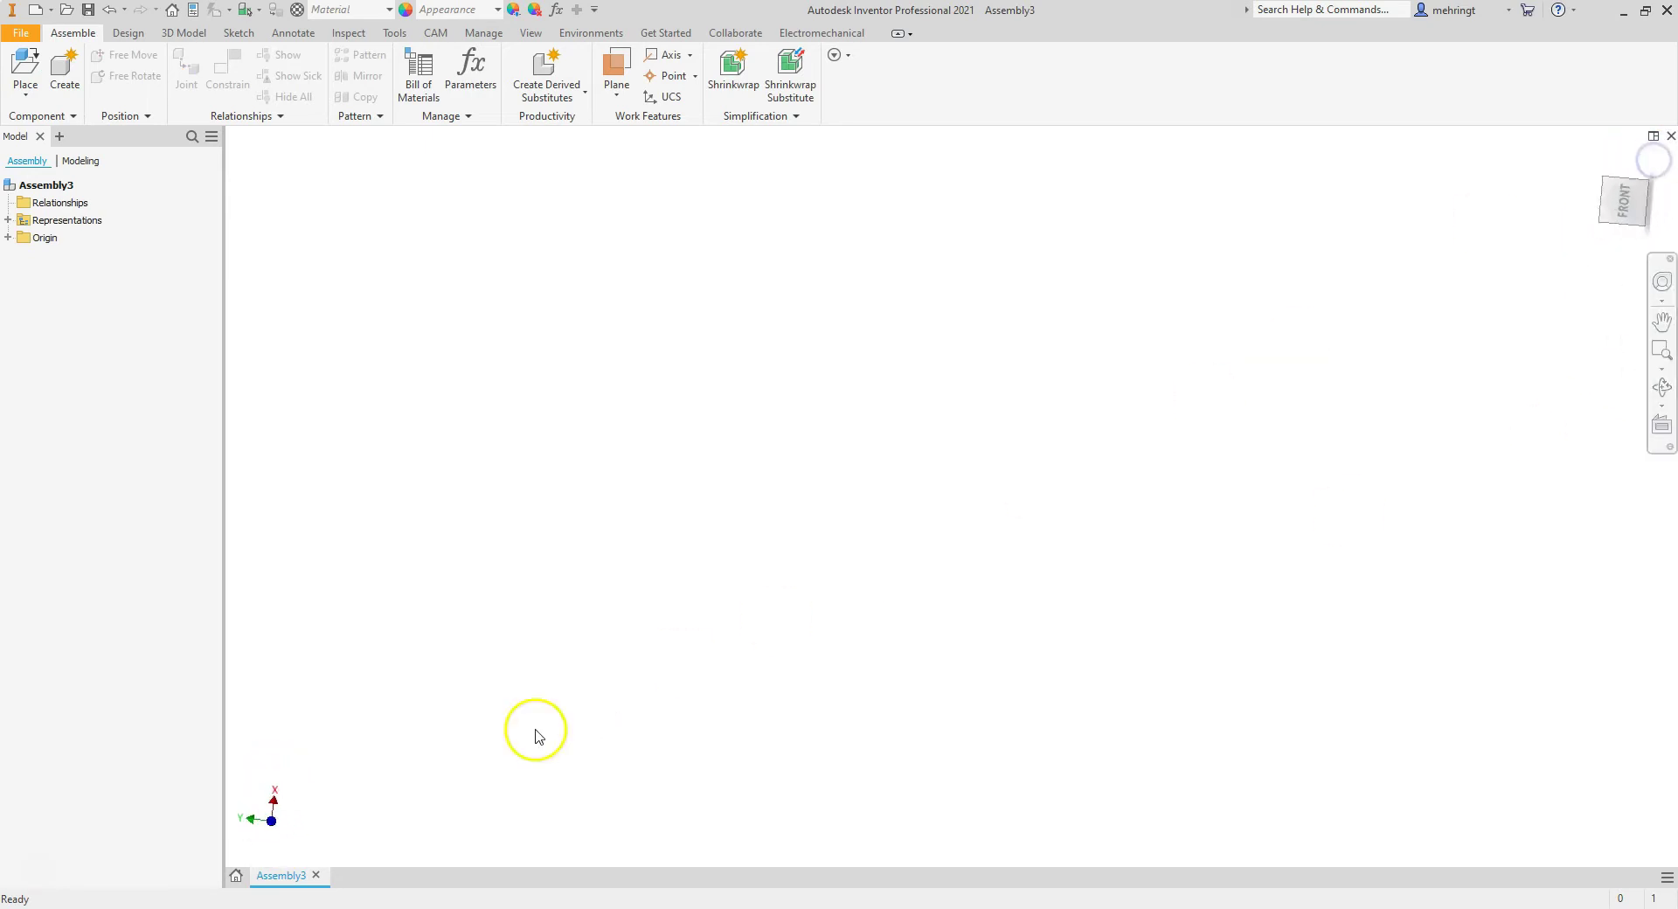
{"action": "left_click", "coordinate": [1644, 187]}
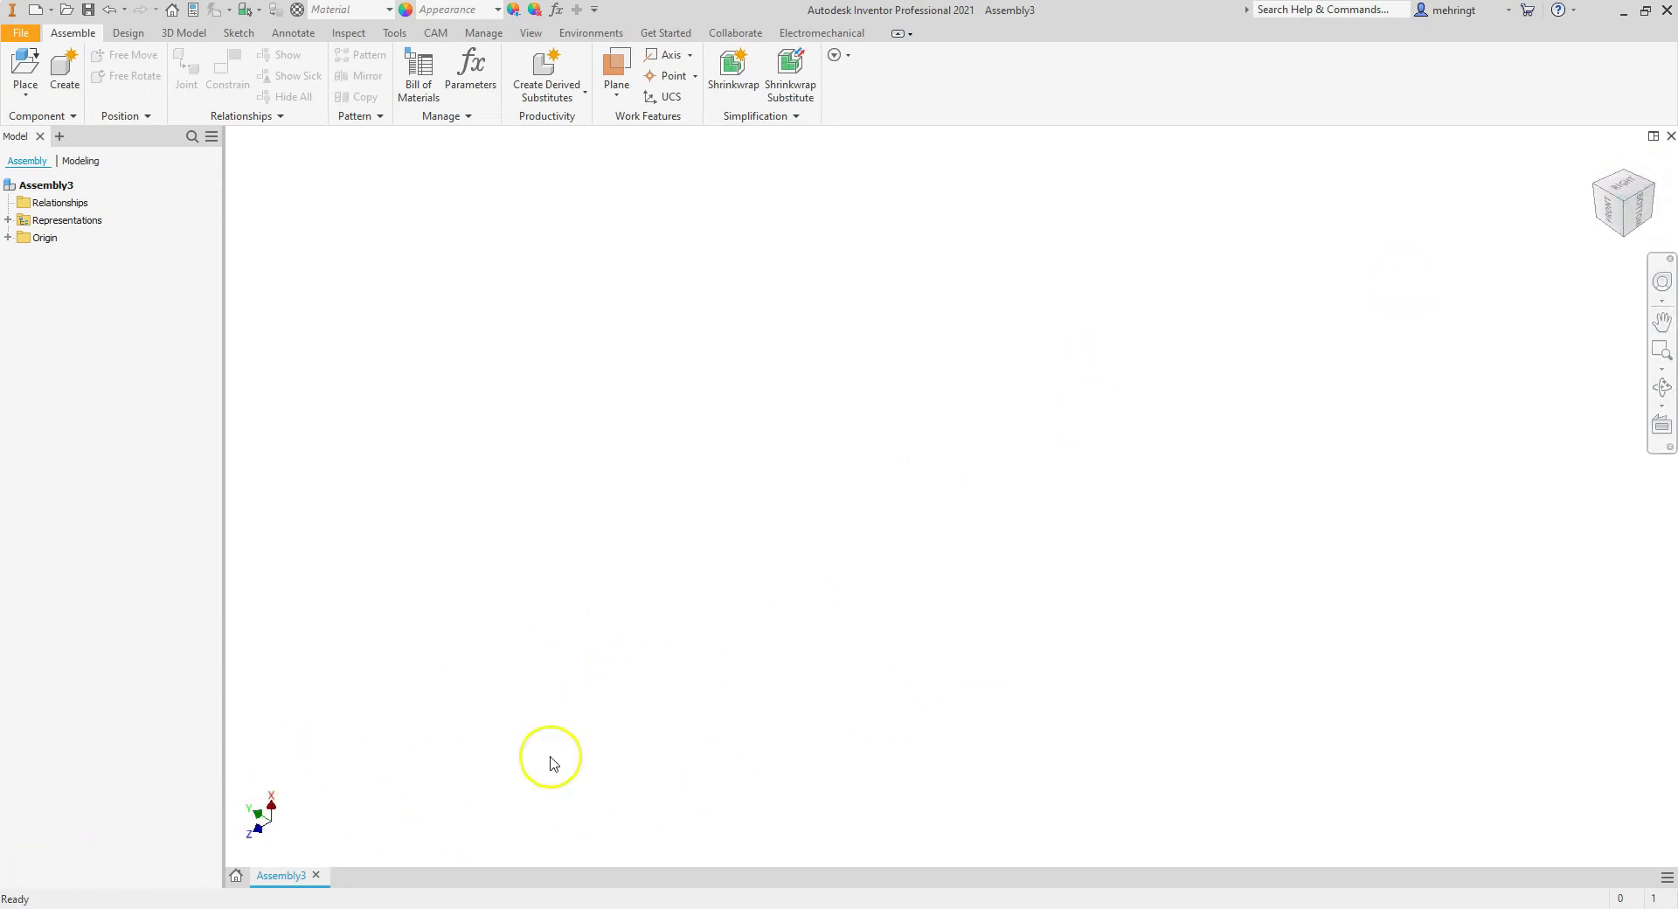
{"action": "left_click", "coordinate": [1612, 208]}
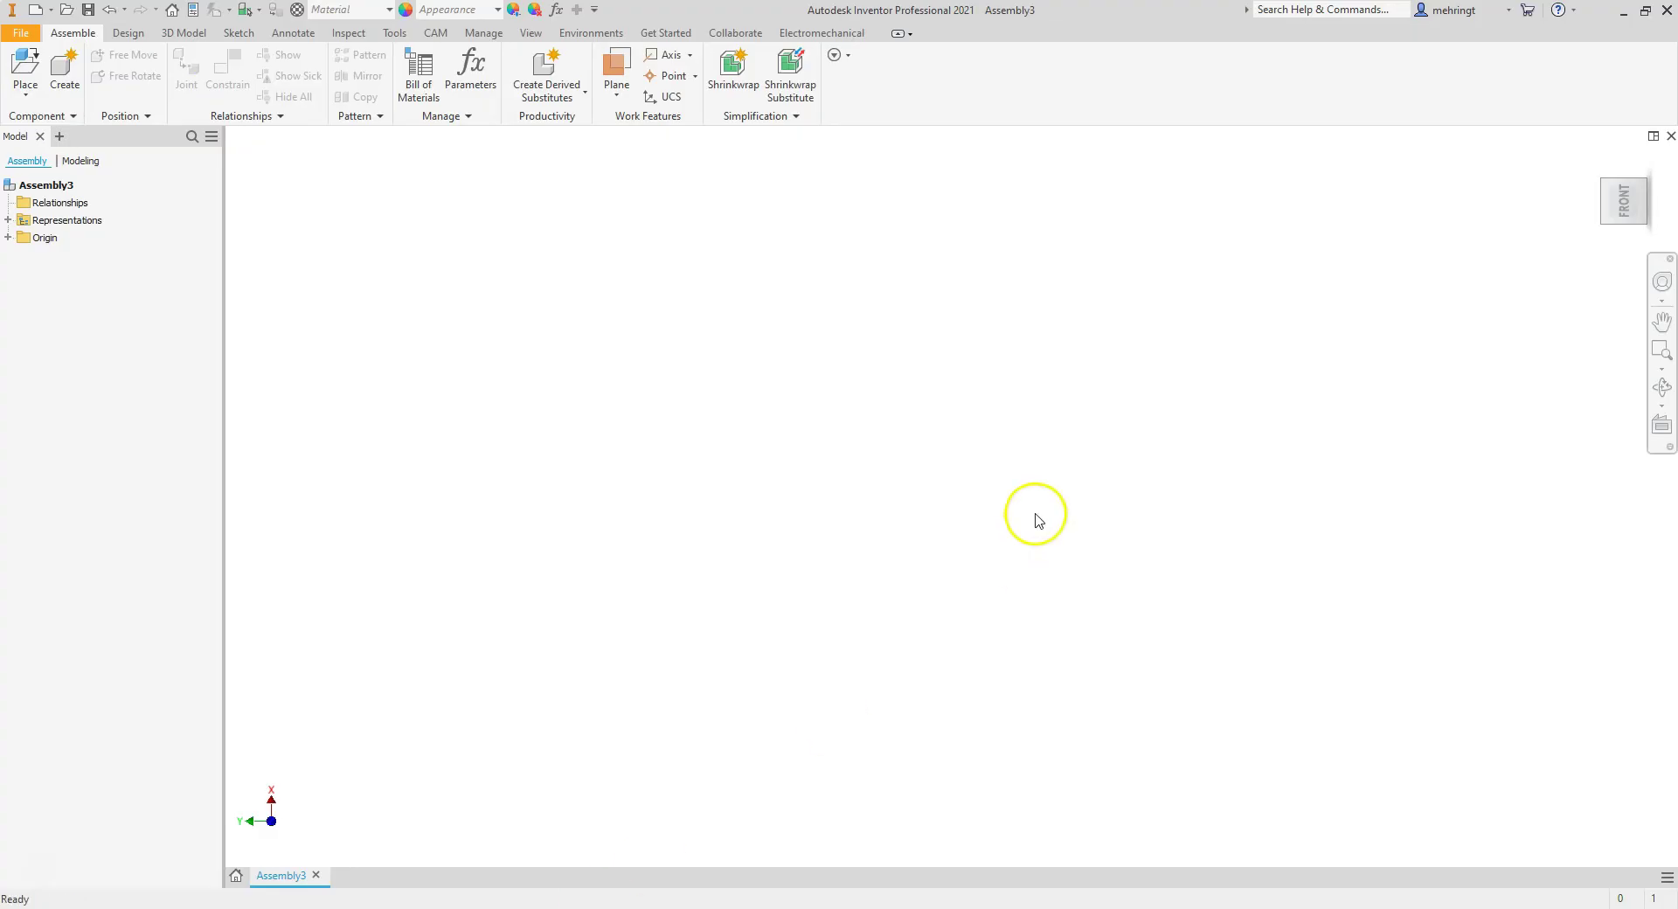
{"action": "left_click", "coordinate": [1637, 196]}
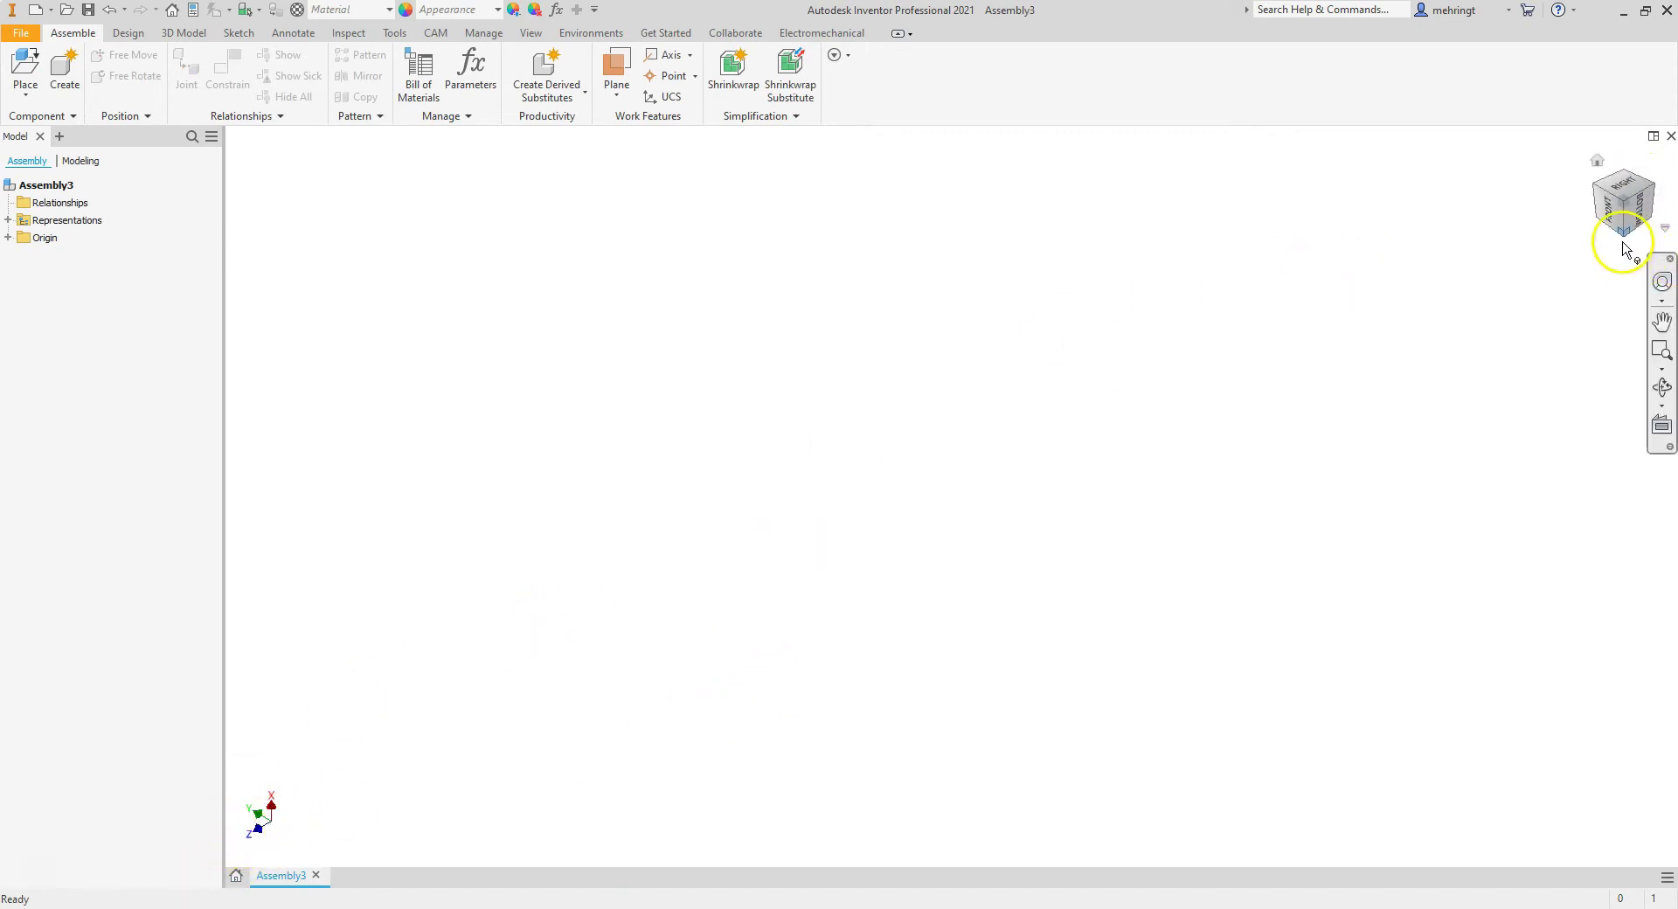
Save the current orientation as the fit-to-view Home view and redefine it as Front.
{"action": "right_click", "coordinate": [1602, 165]}
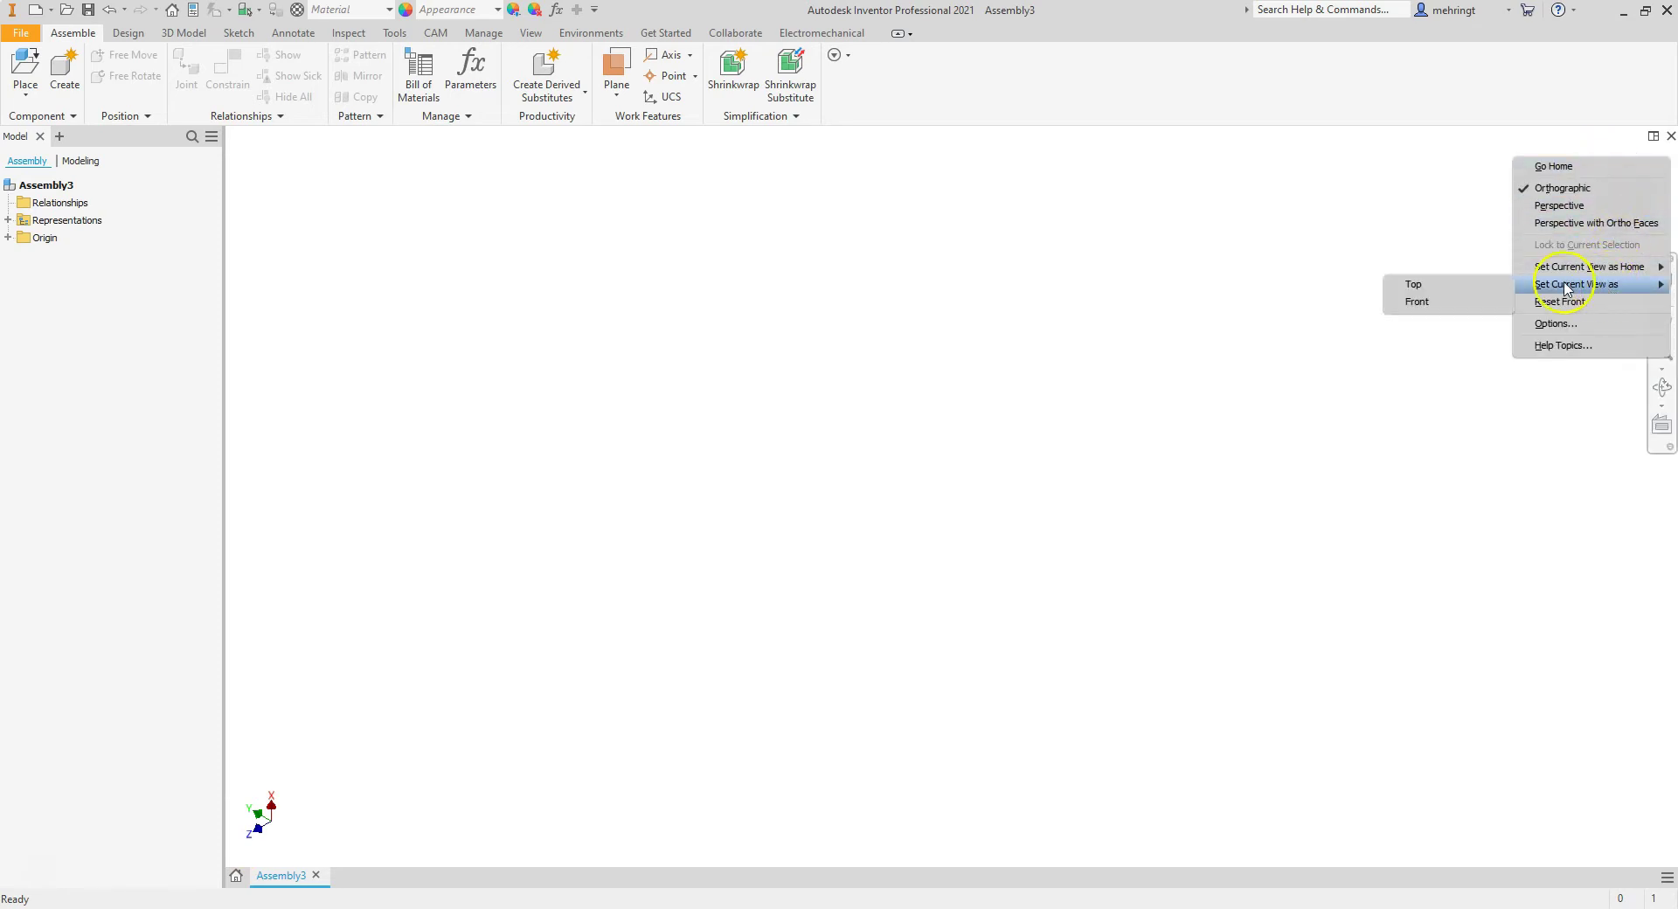
{"action": "mouse_move", "coordinate": [1588, 266]}
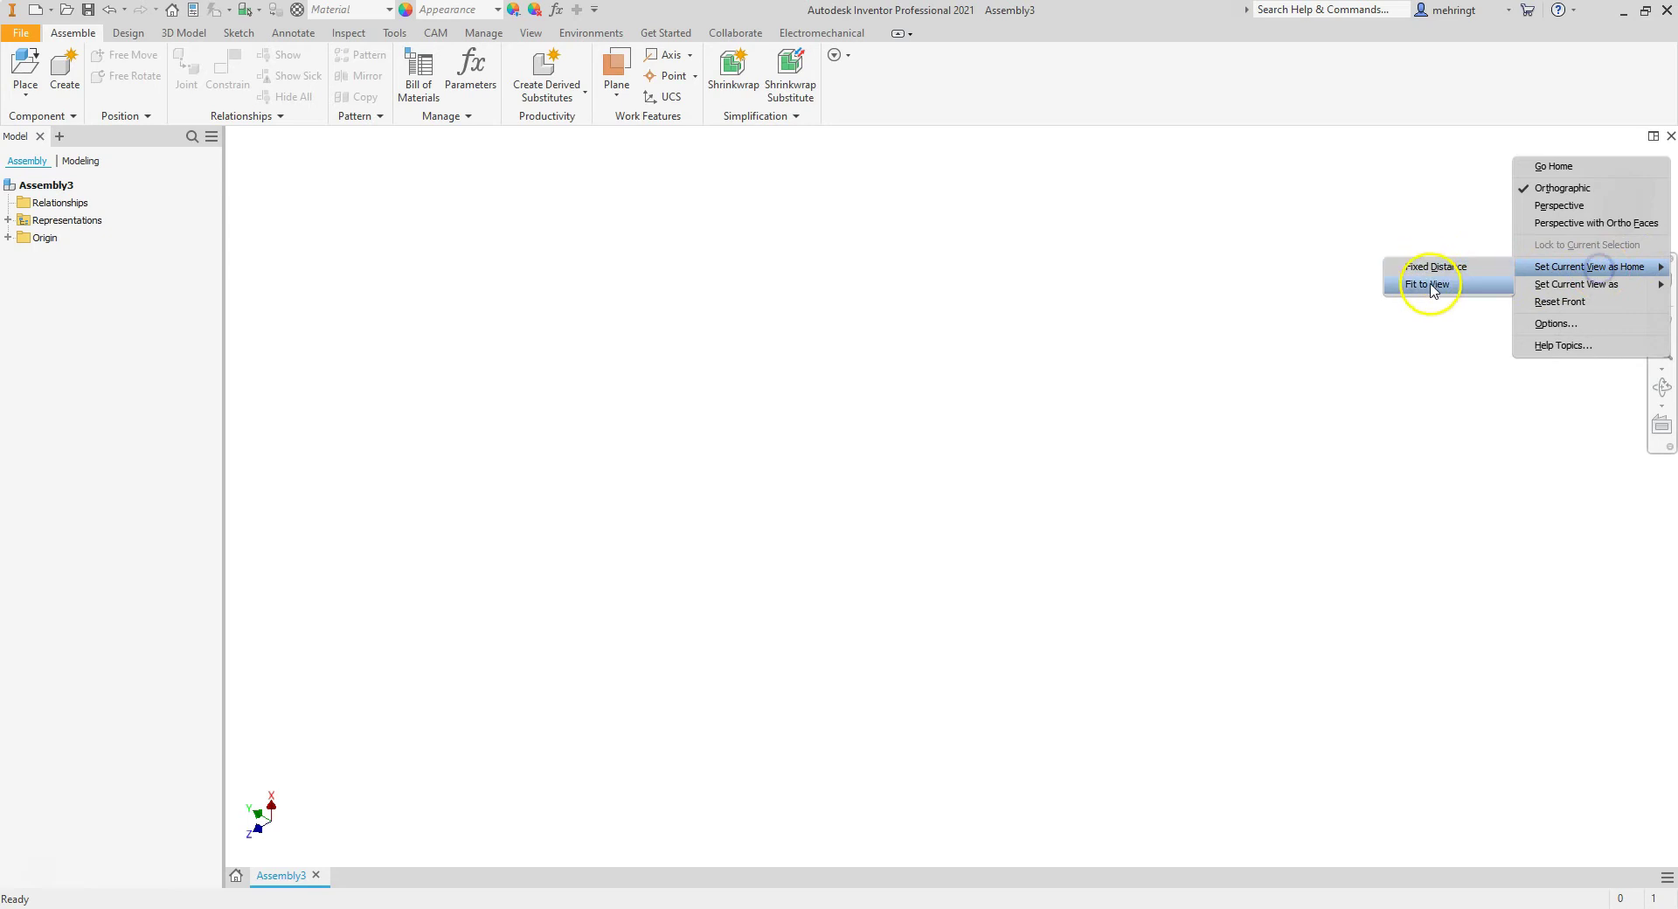
{"action": "left_click", "coordinate": [1431, 285]}
{"action": "left_click", "coordinate": [1619, 243]}
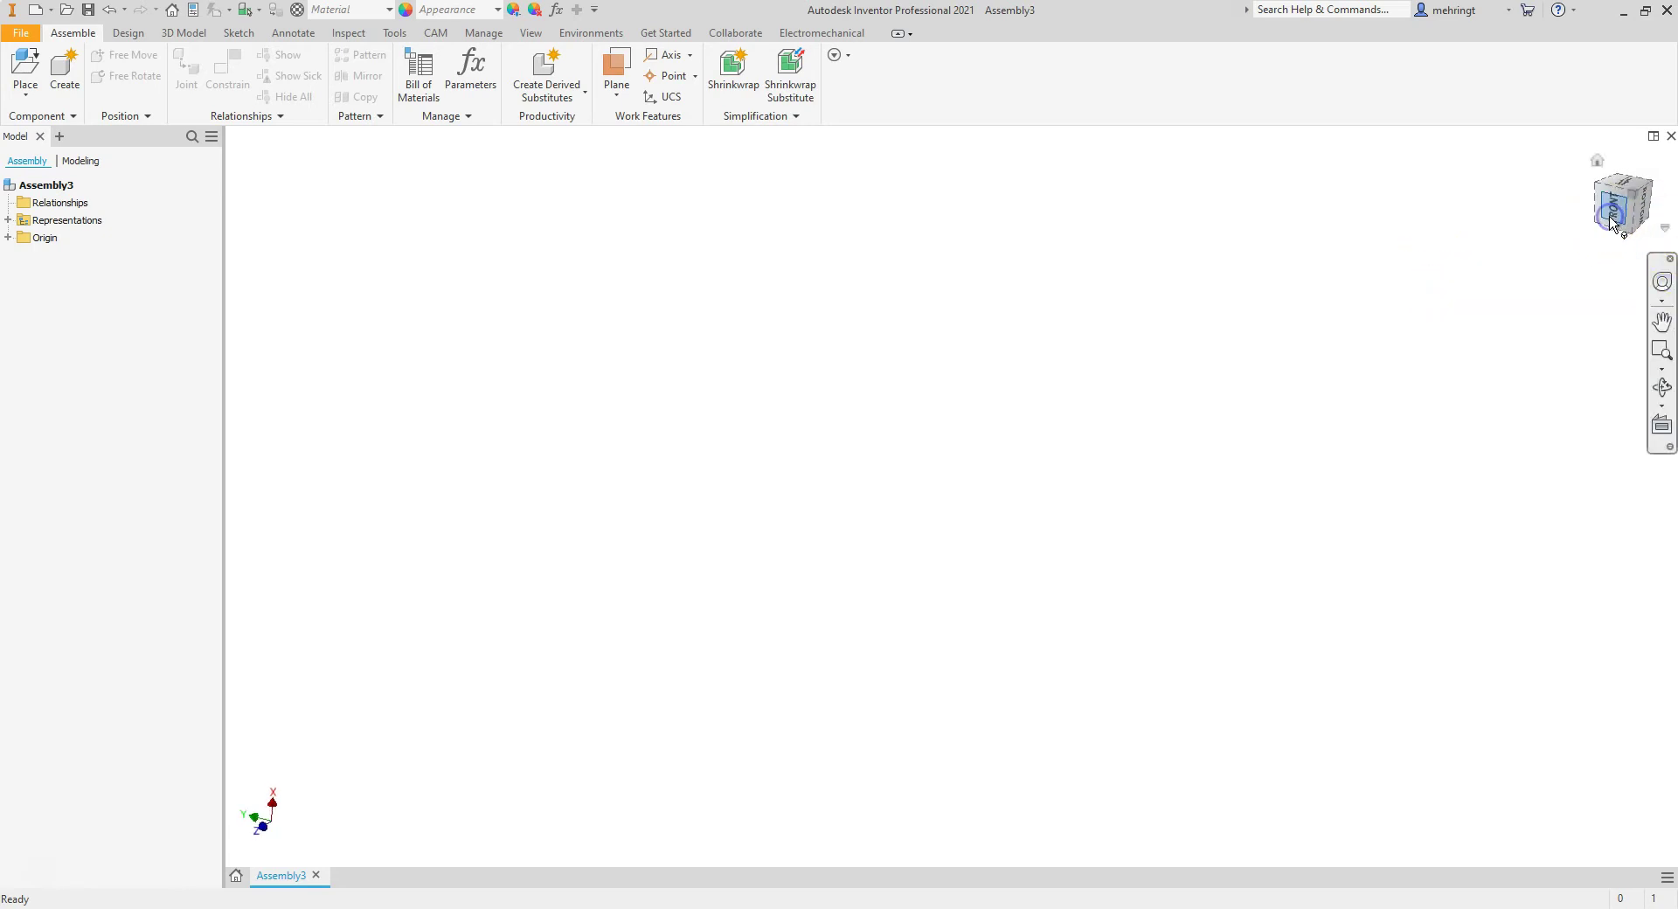
{"action": "right_click", "coordinate": [1621, 213]}
{"action": "mouse_move", "coordinate": [1576, 329]}
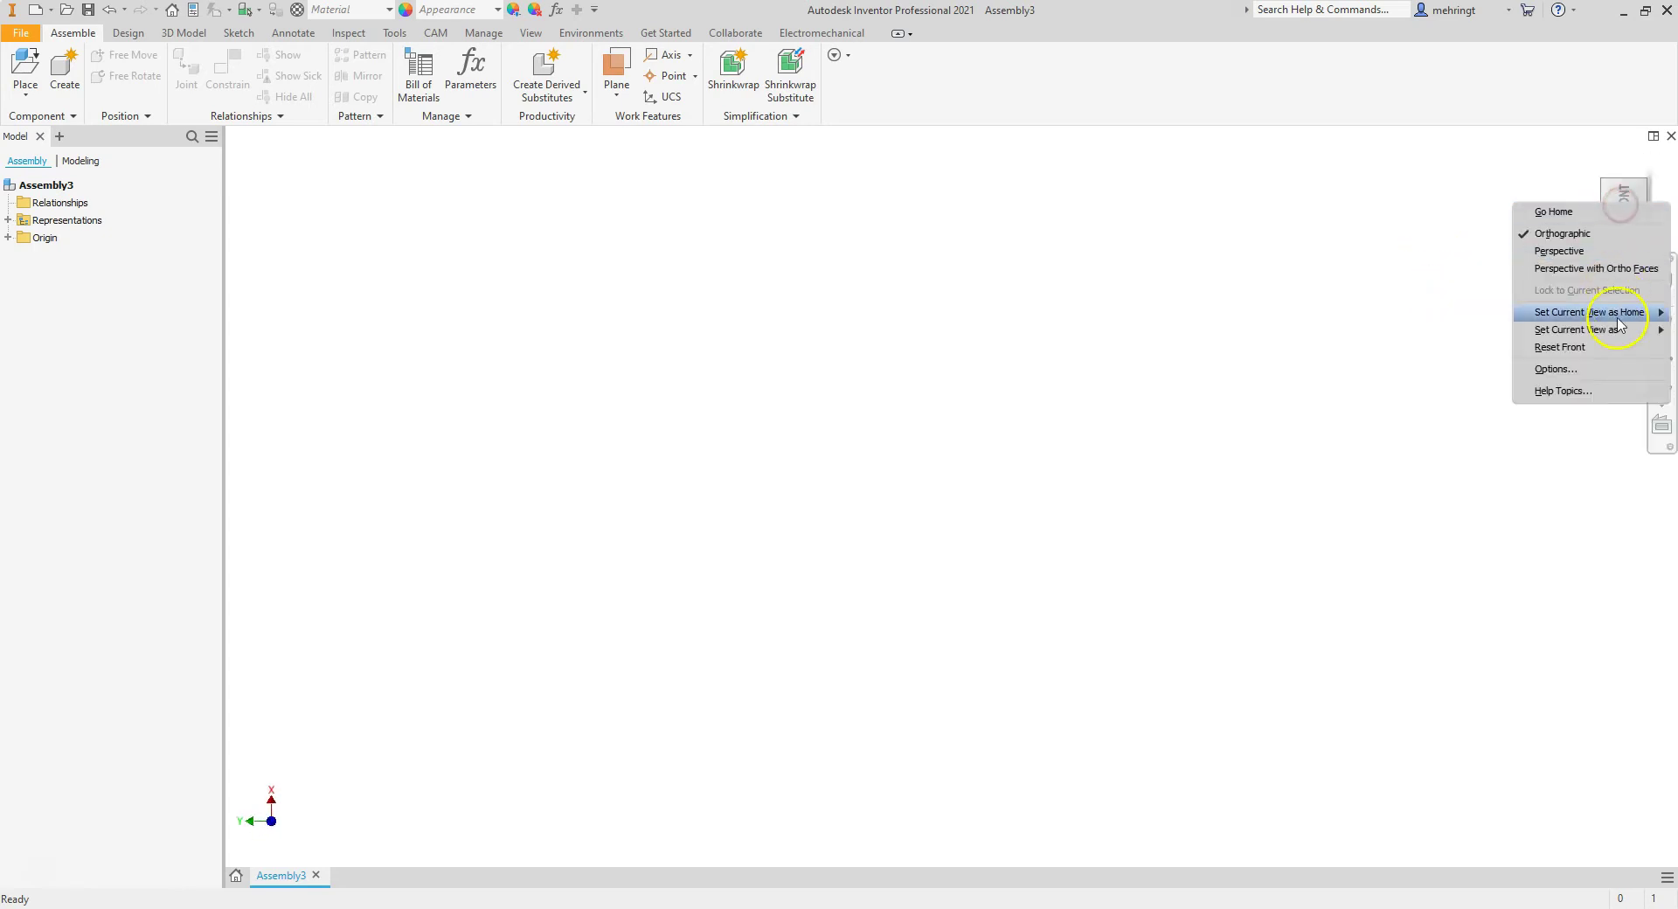
{"action": "left_click", "coordinate": [1413, 347]}
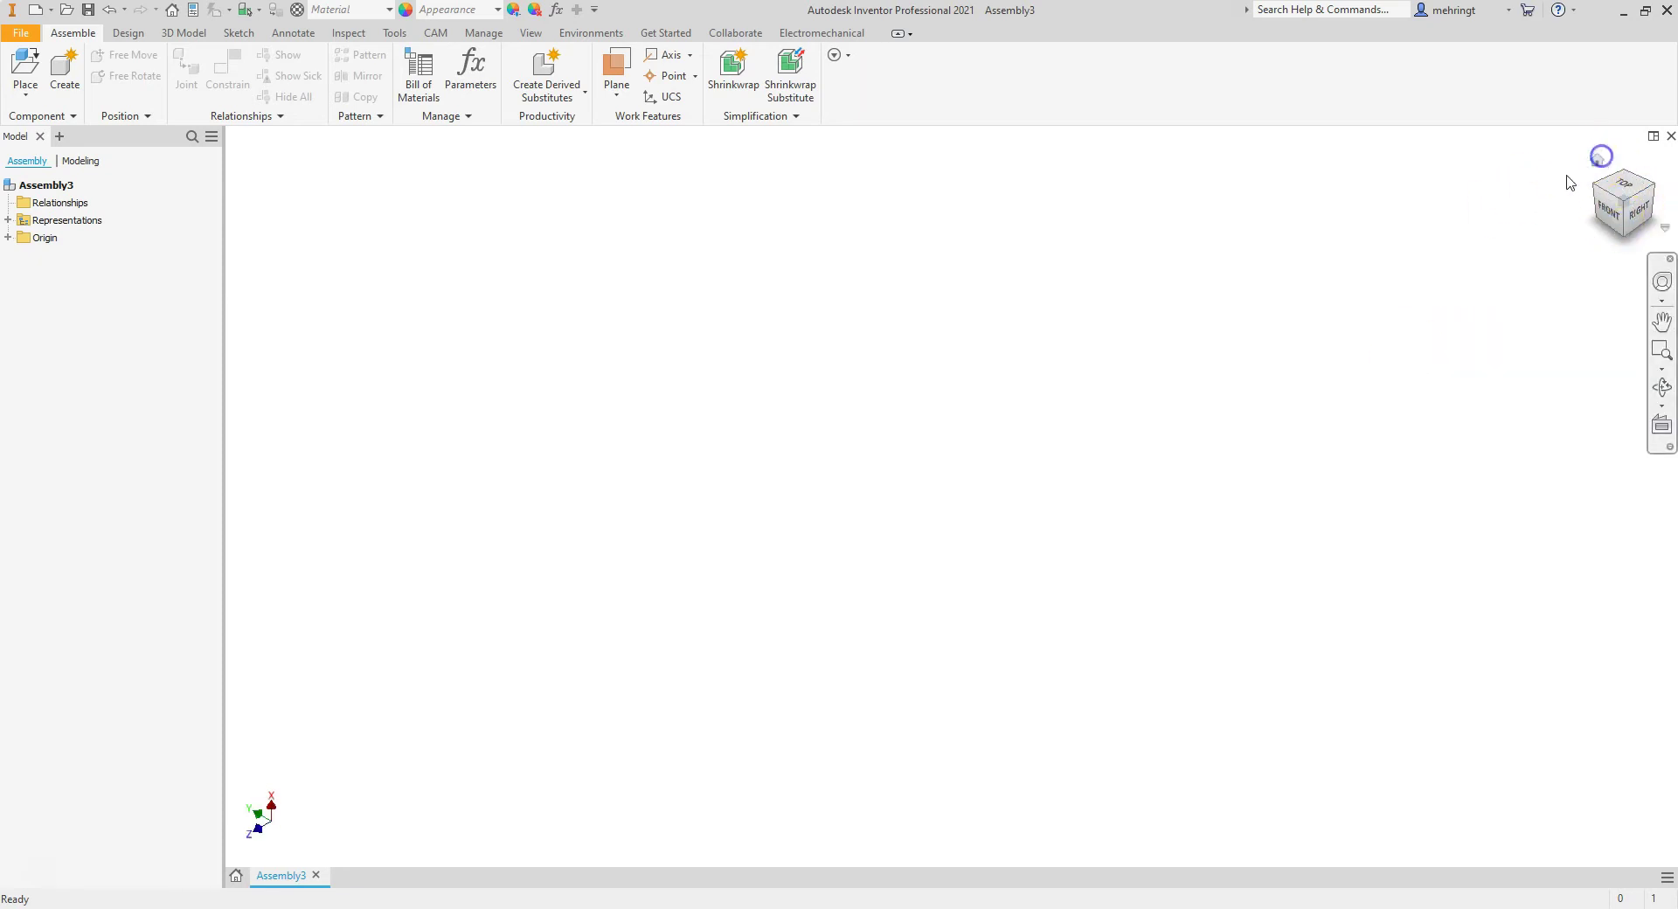
{"action": "left_click", "coordinate": [1613, 223]}
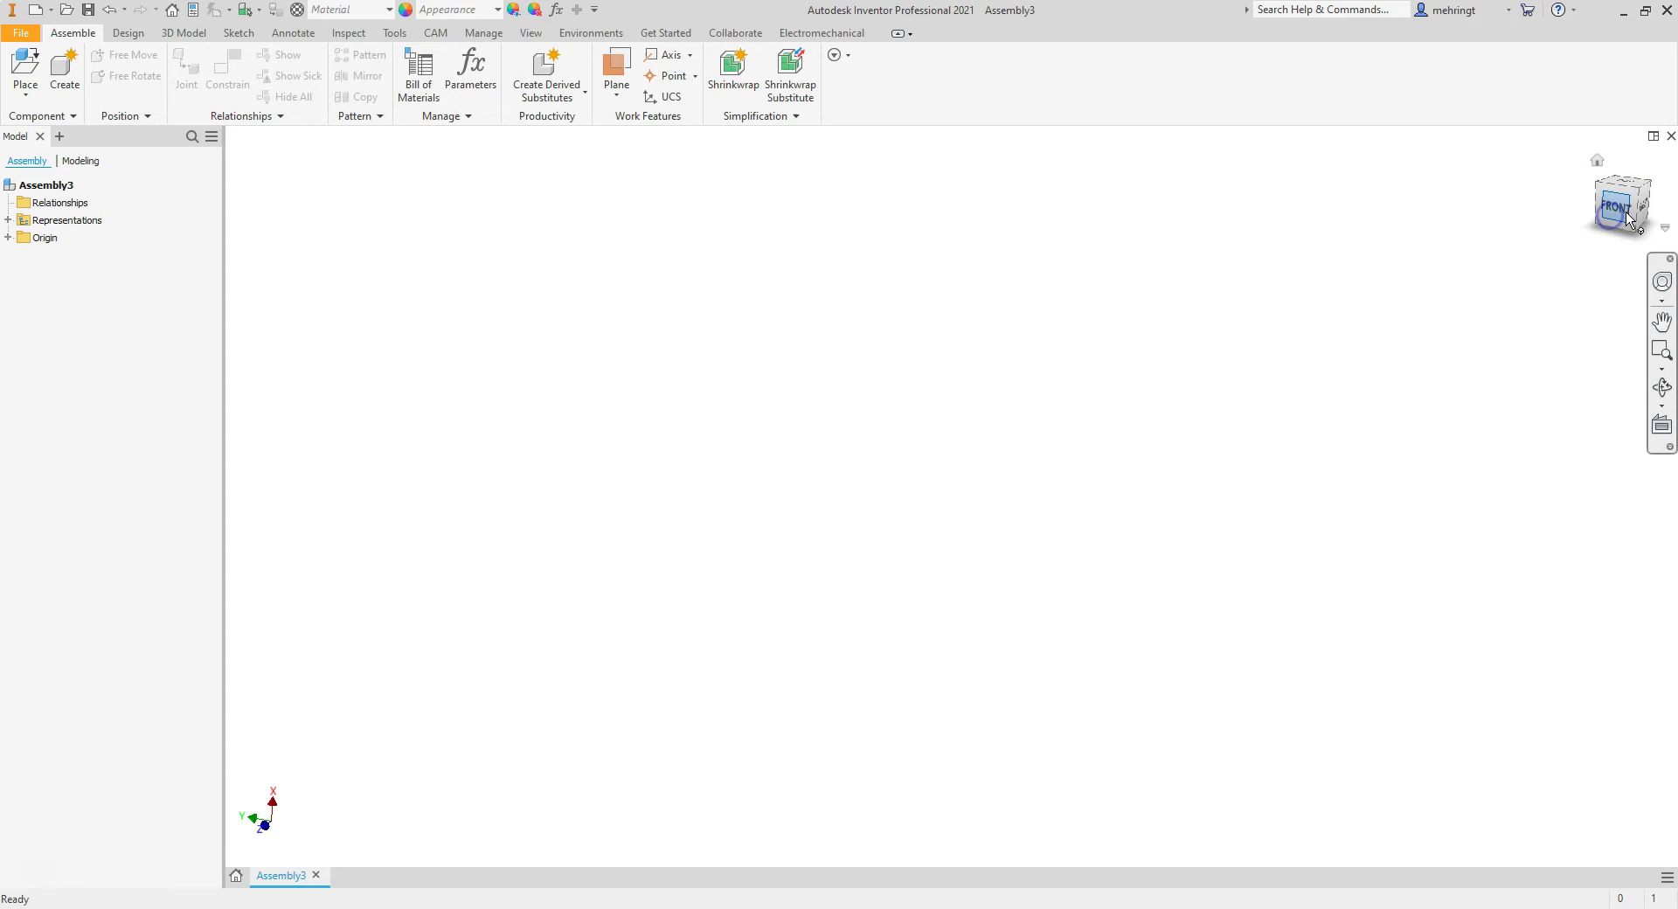
Return Inventor to its home view, then zoom in on ROBOGUIDE's faceplate tool frame.
{"action": "key", "text": "F6"}
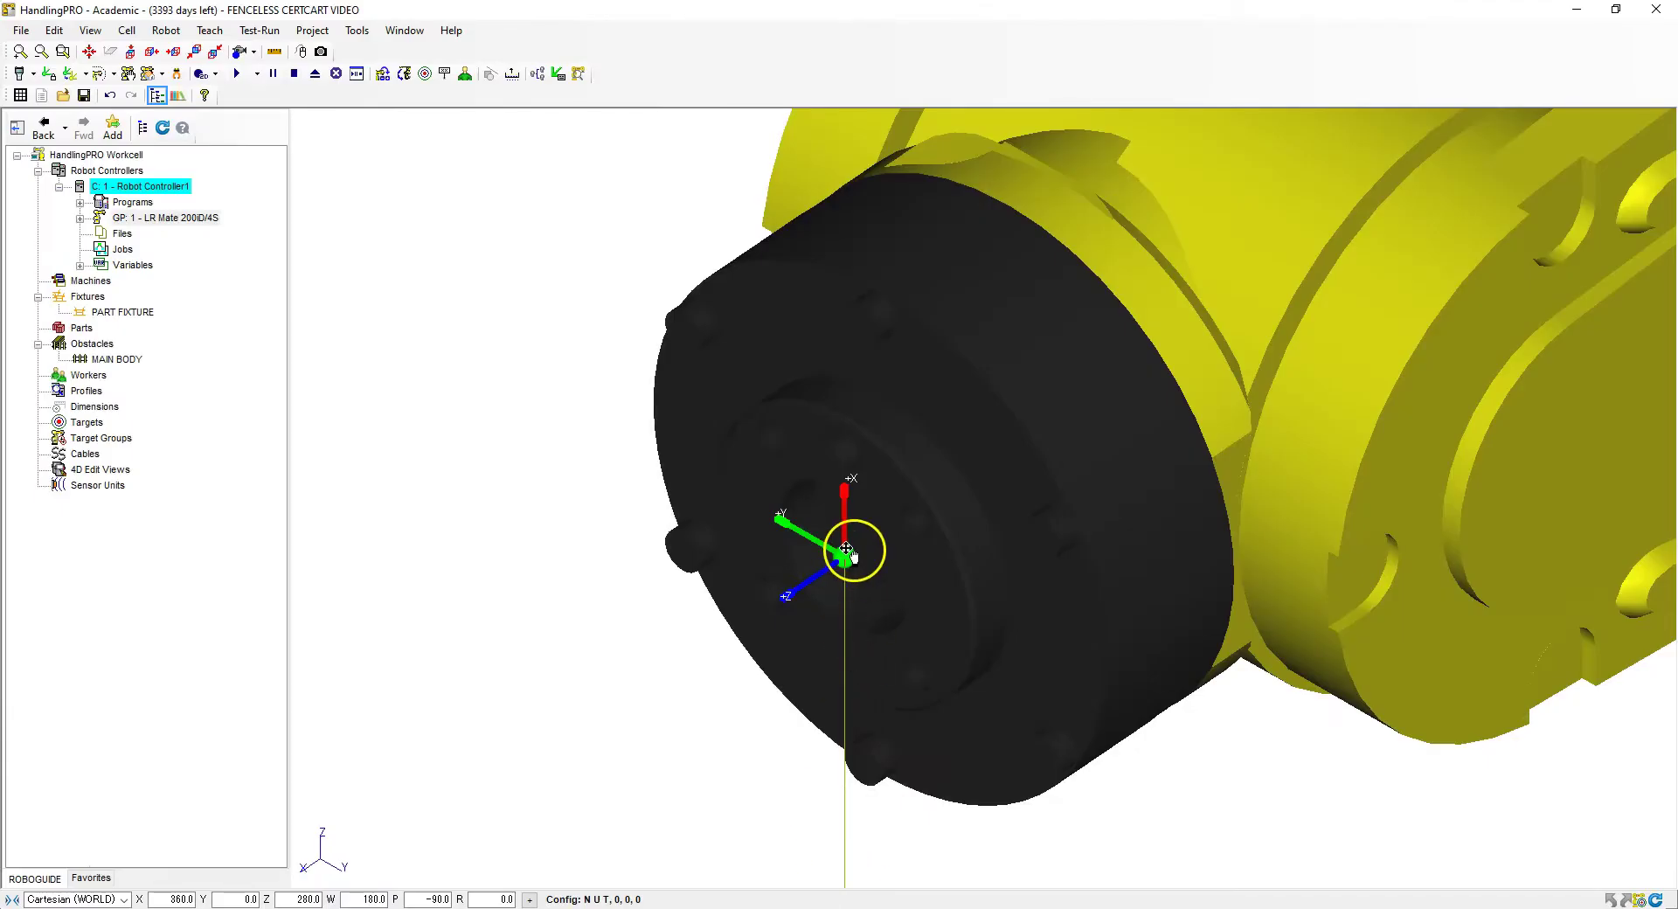
{"action": "scroll", "coordinate": [825, 488], "scroll_direction": "up", "scroll_amount": 2}
{"action": "scroll", "coordinate": [896, 522], "scroll_direction": "down", "scroll_amount": 1}
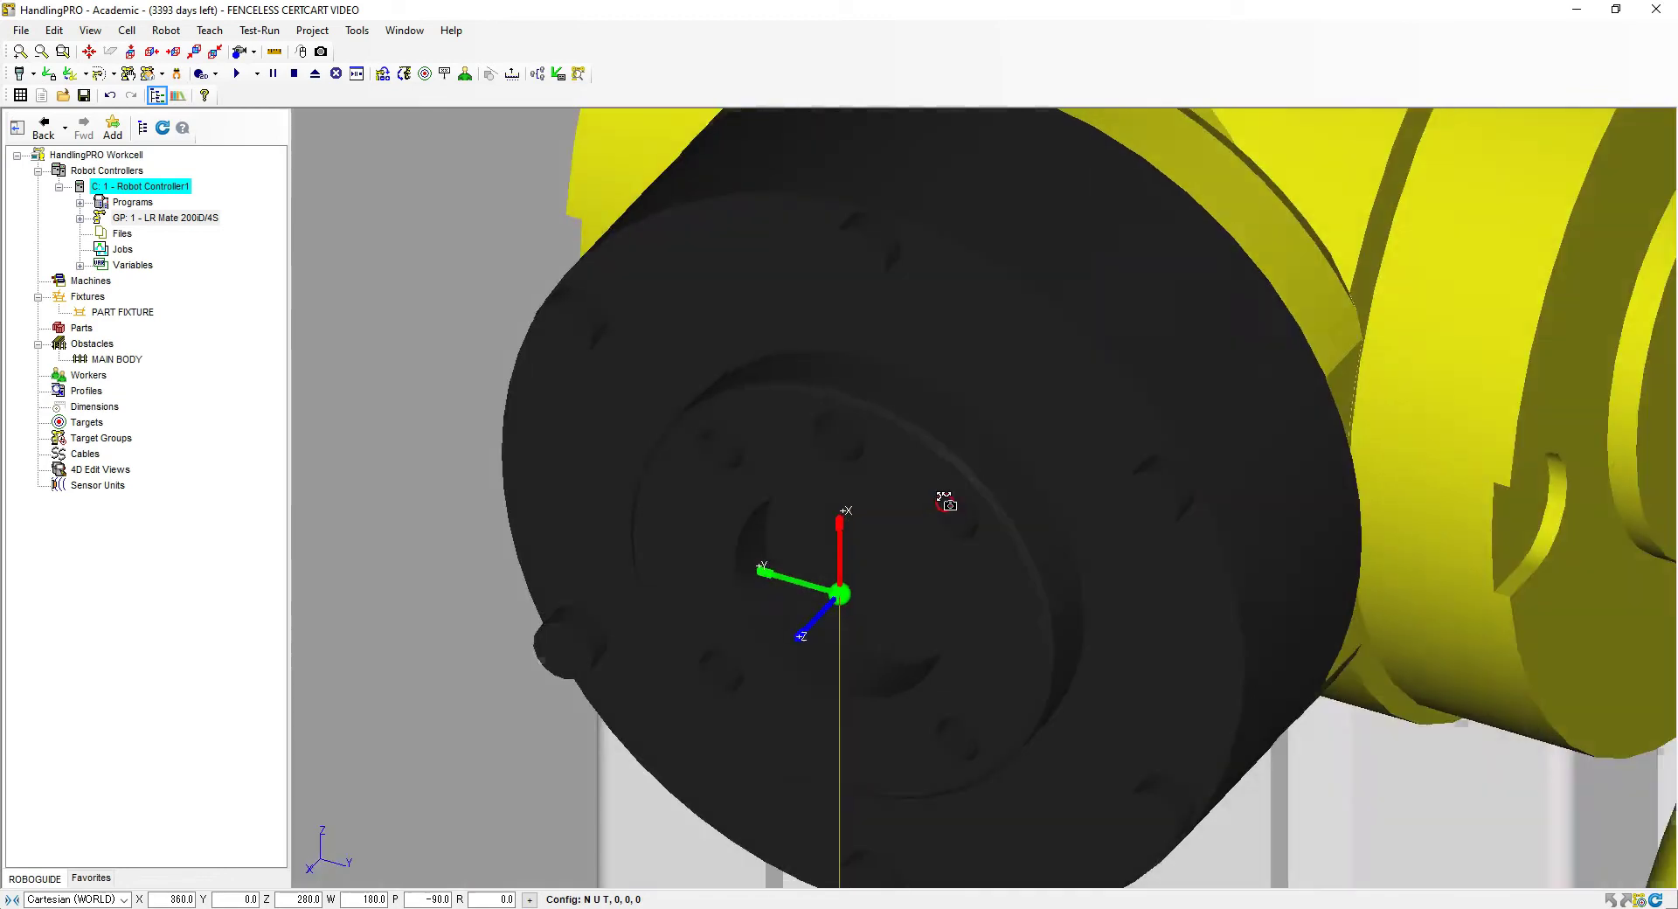
{"action": "scroll", "coordinate": [865, 503], "scroll_direction": "up", "scroll_amount": 2}
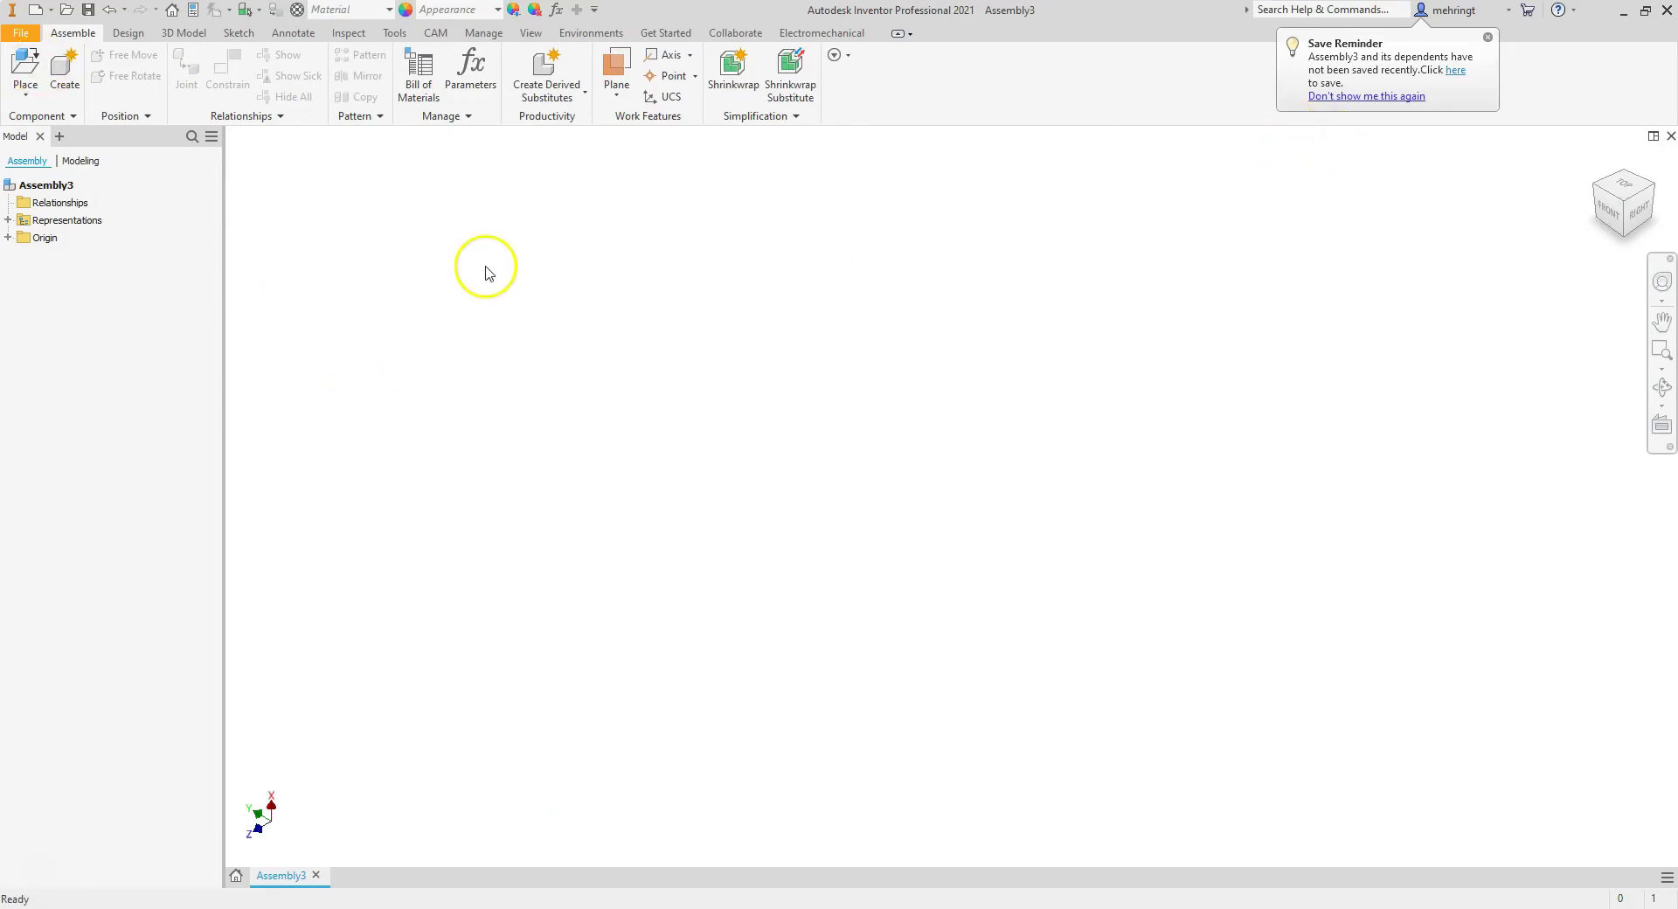
Place a single LR MATE FACE PLATE from the GRIPPER folder into Assembly3.
{"action": "key", "text": "p"}
{"action": "left_click", "coordinate": [768, 411]}
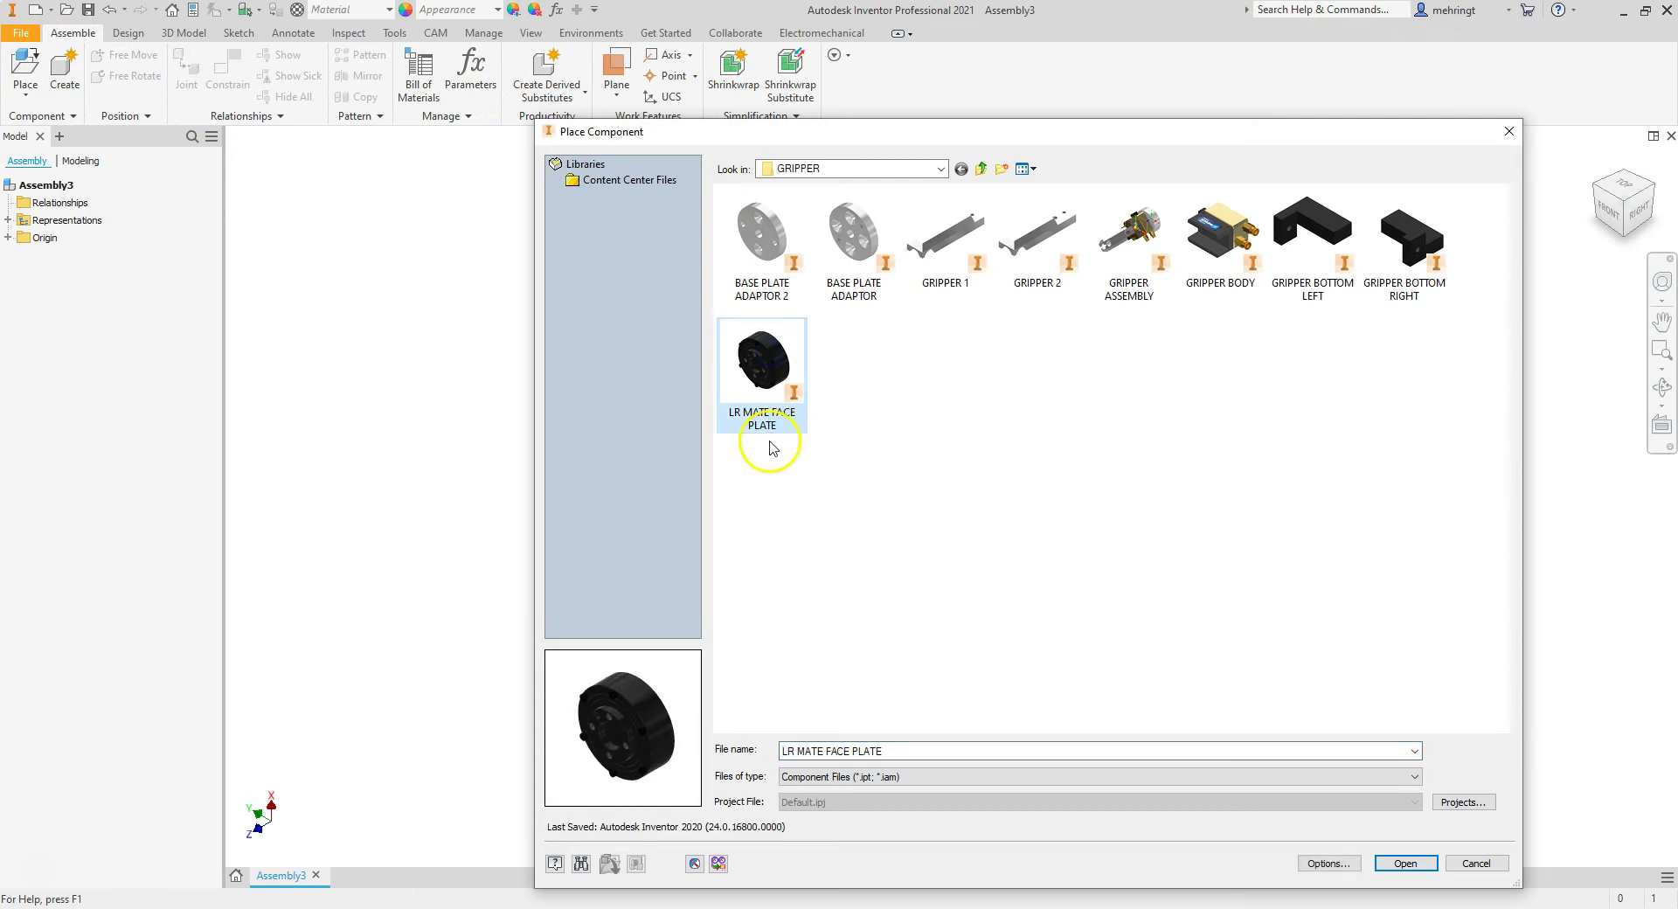
{"action": "left_click", "coordinate": [1404, 862]}
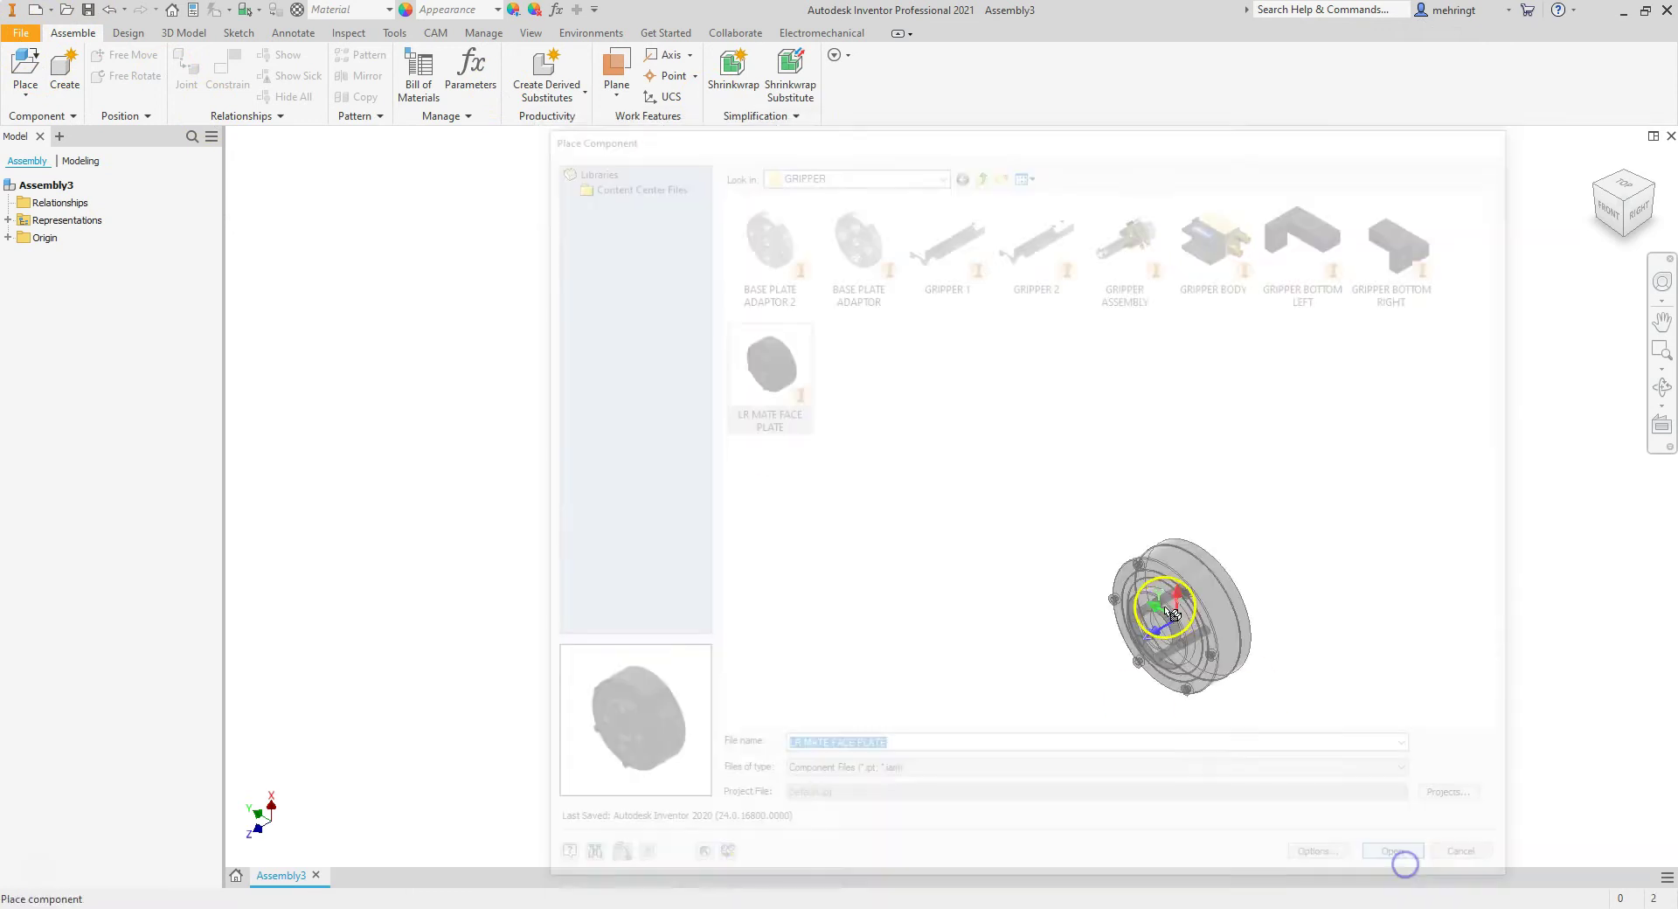
{"action": "scroll", "coordinate": [1097, 516], "scroll_direction": "down", "scroll_amount": 2}
{"action": "scroll", "coordinate": [1078, 515], "scroll_direction": "down", "scroll_amount": 1}
{"action": "scroll", "coordinate": [1067, 512], "scroll_direction": "down", "scroll_amount": 1}
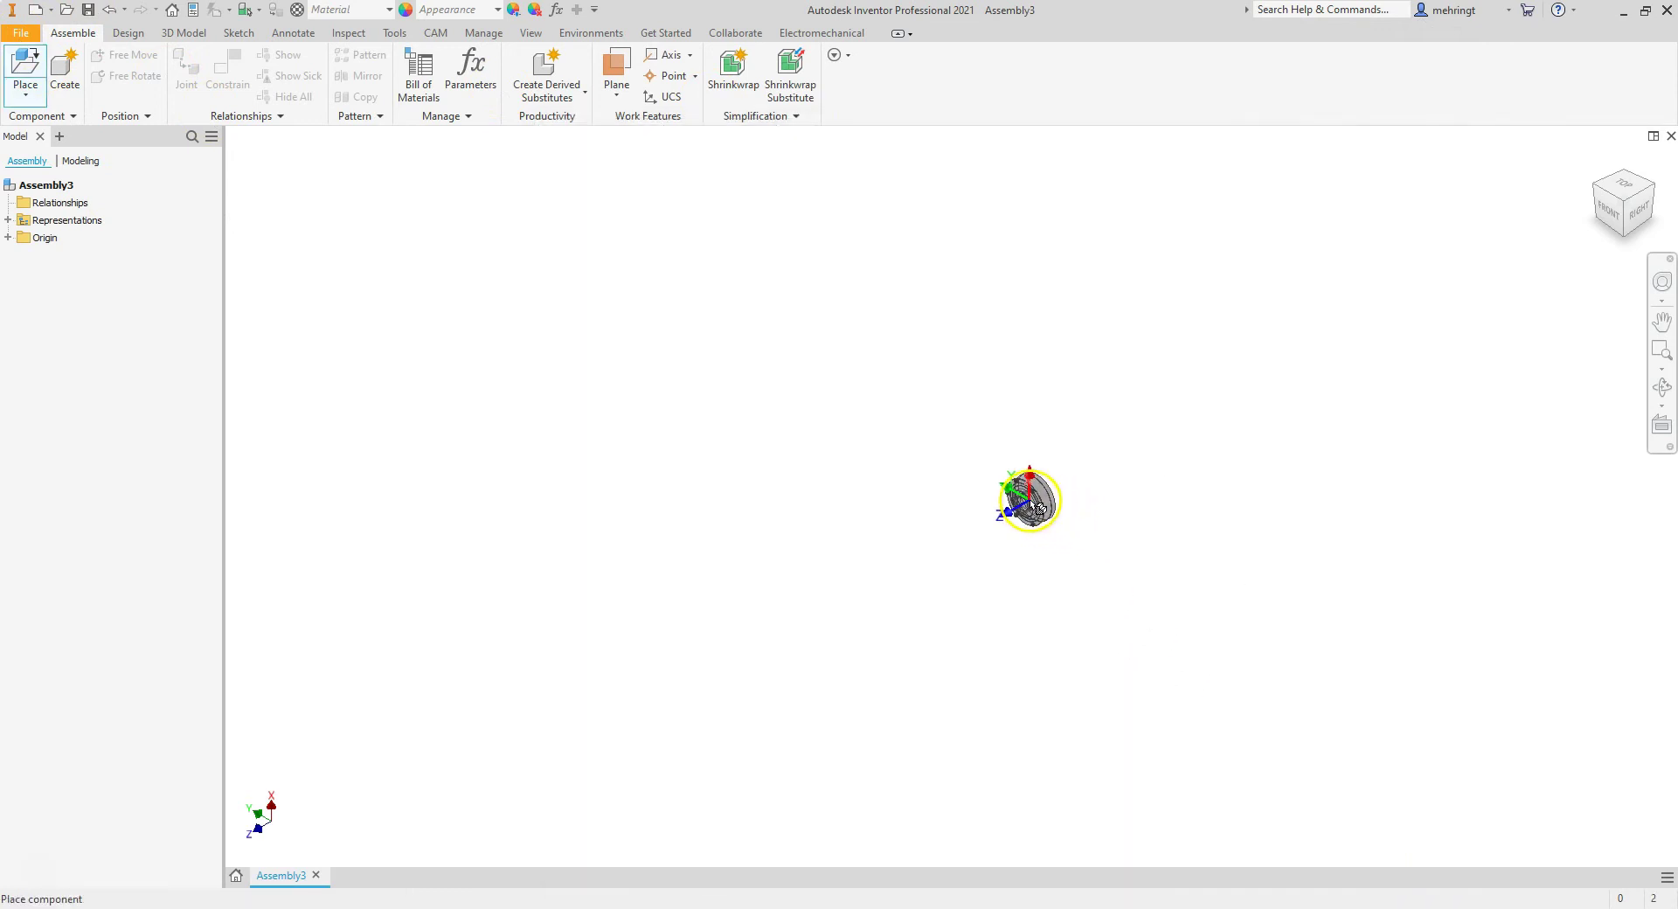
{"action": "left_click", "coordinate": [1038, 507]}
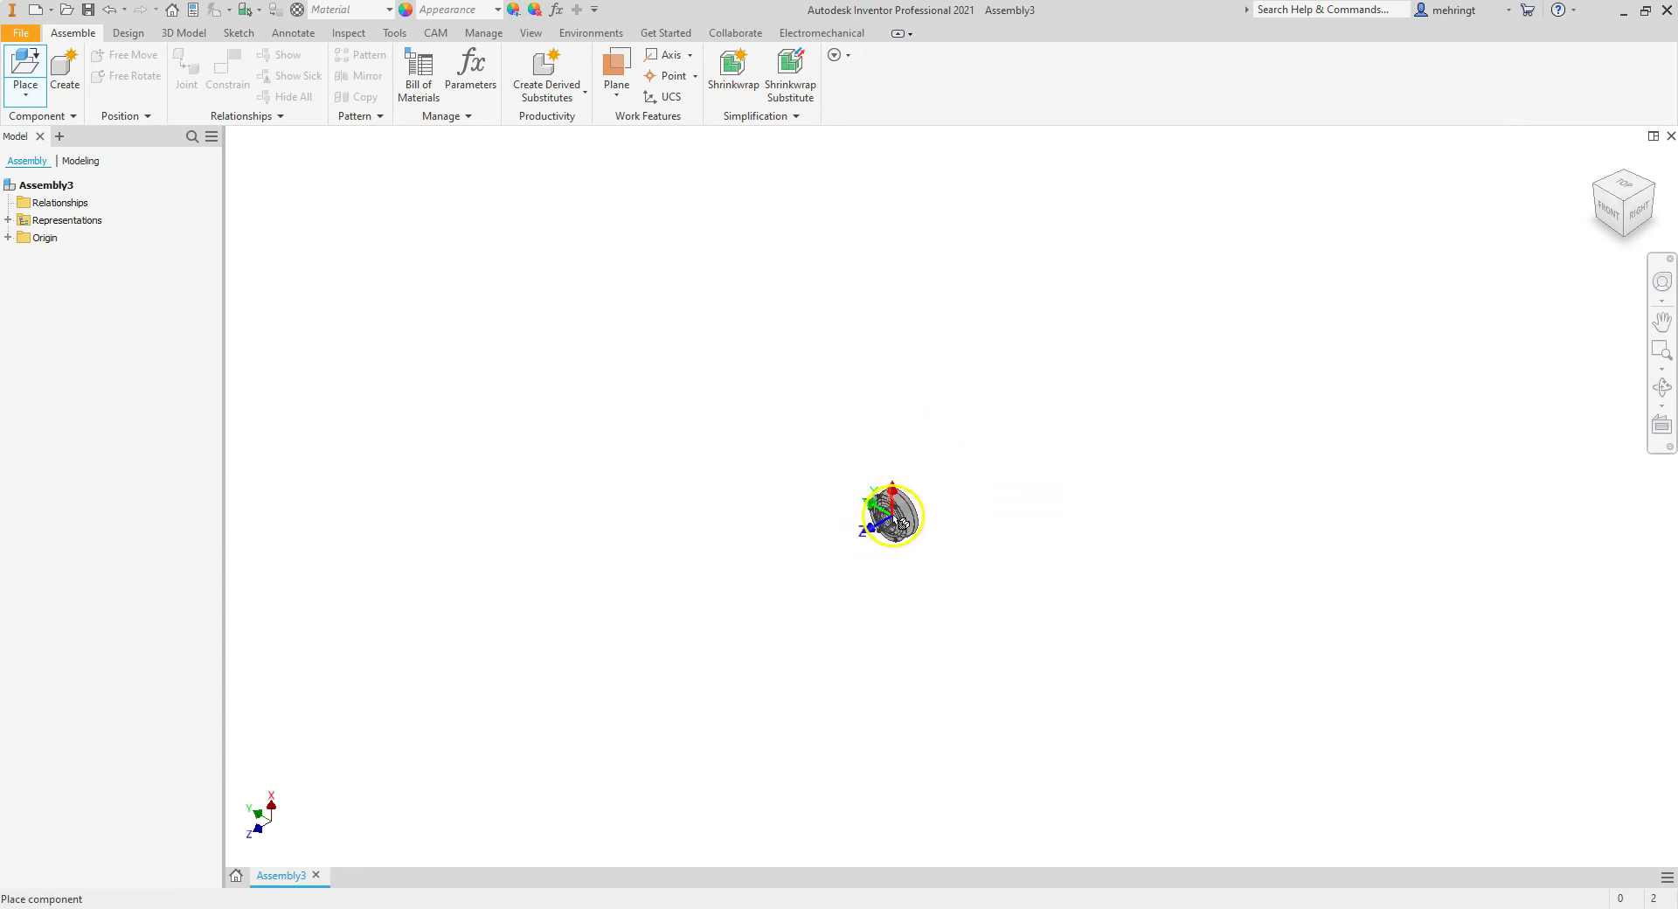
{"action": "right_click", "coordinate": [643, 517]}
{"action": "left_click", "coordinate": [697, 504]}
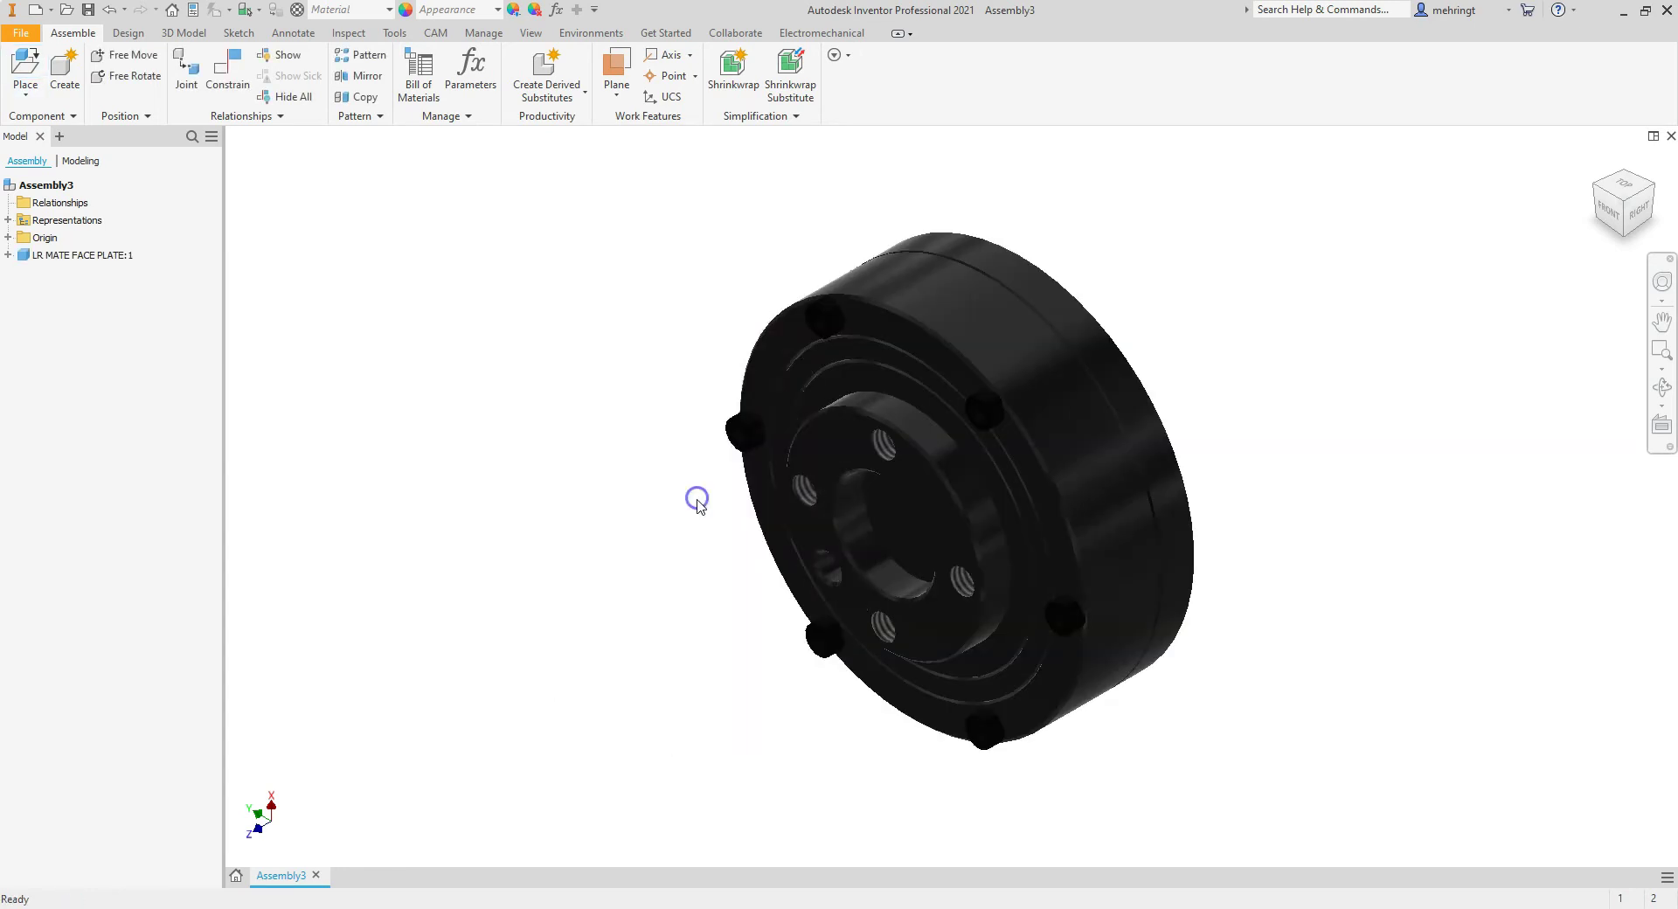
Mate the face plate's centre axis to the assembly Z Axis.
{"action": "left_click", "coordinate": [8, 237]}
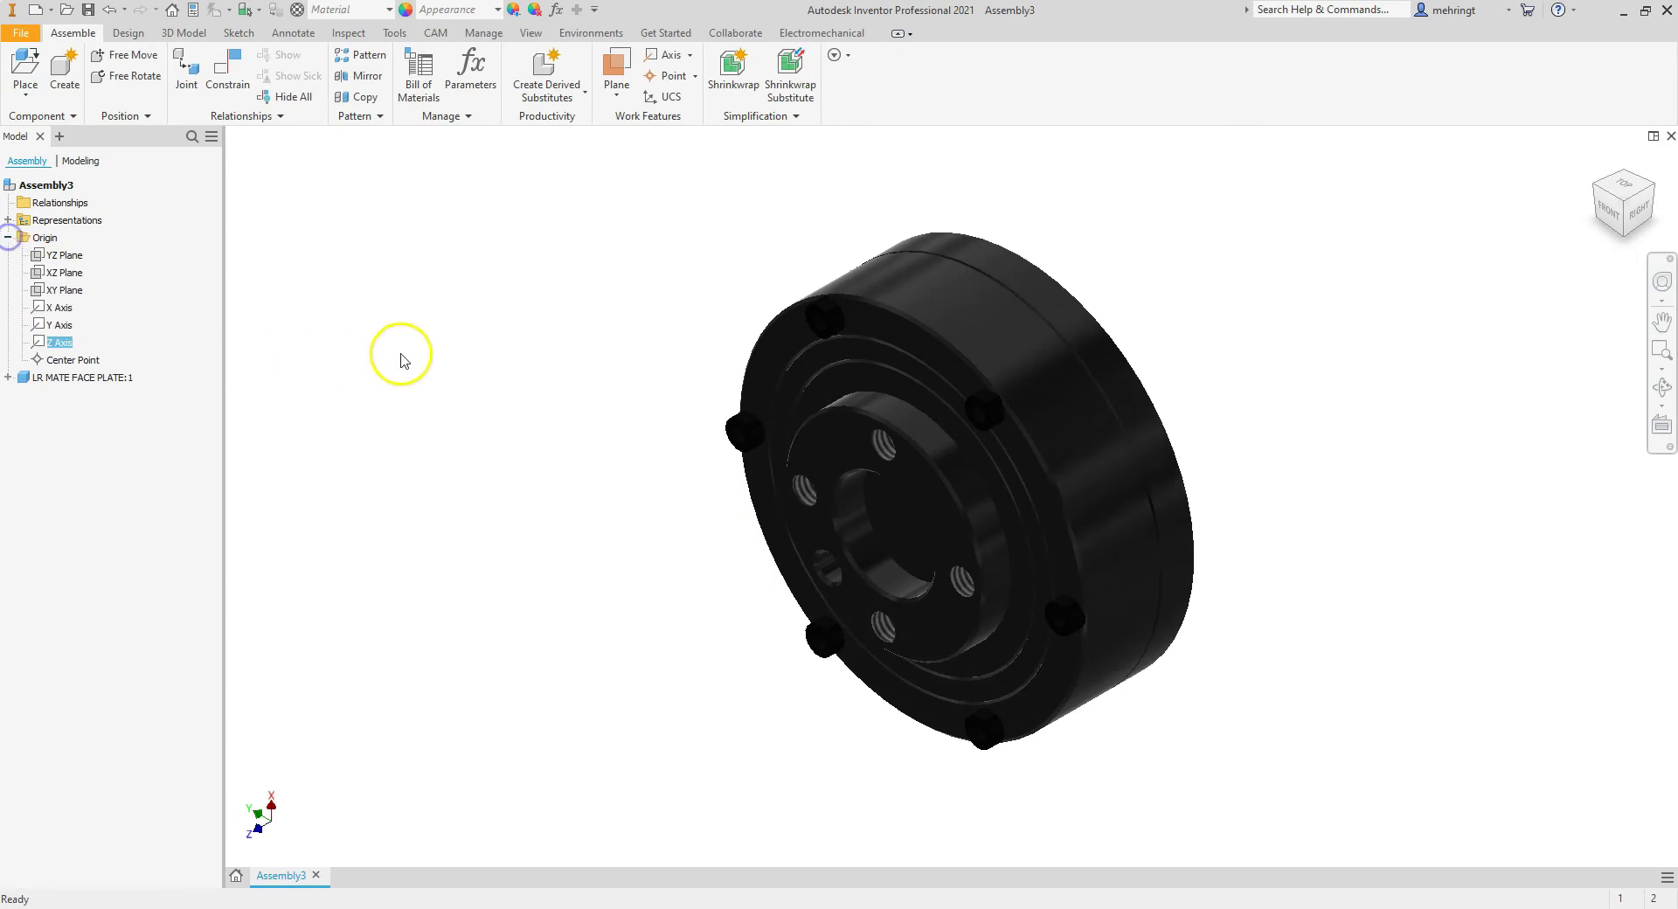
{"action": "scroll", "coordinate": [798, 384], "scroll_direction": "down", "scroll_amount": 2}
{"action": "scroll", "coordinate": [996, 446], "scroll_direction": "down", "scroll_amount": 2}
{"action": "scroll", "coordinate": [916, 463], "scroll_direction": "up", "scroll_amount": 2}
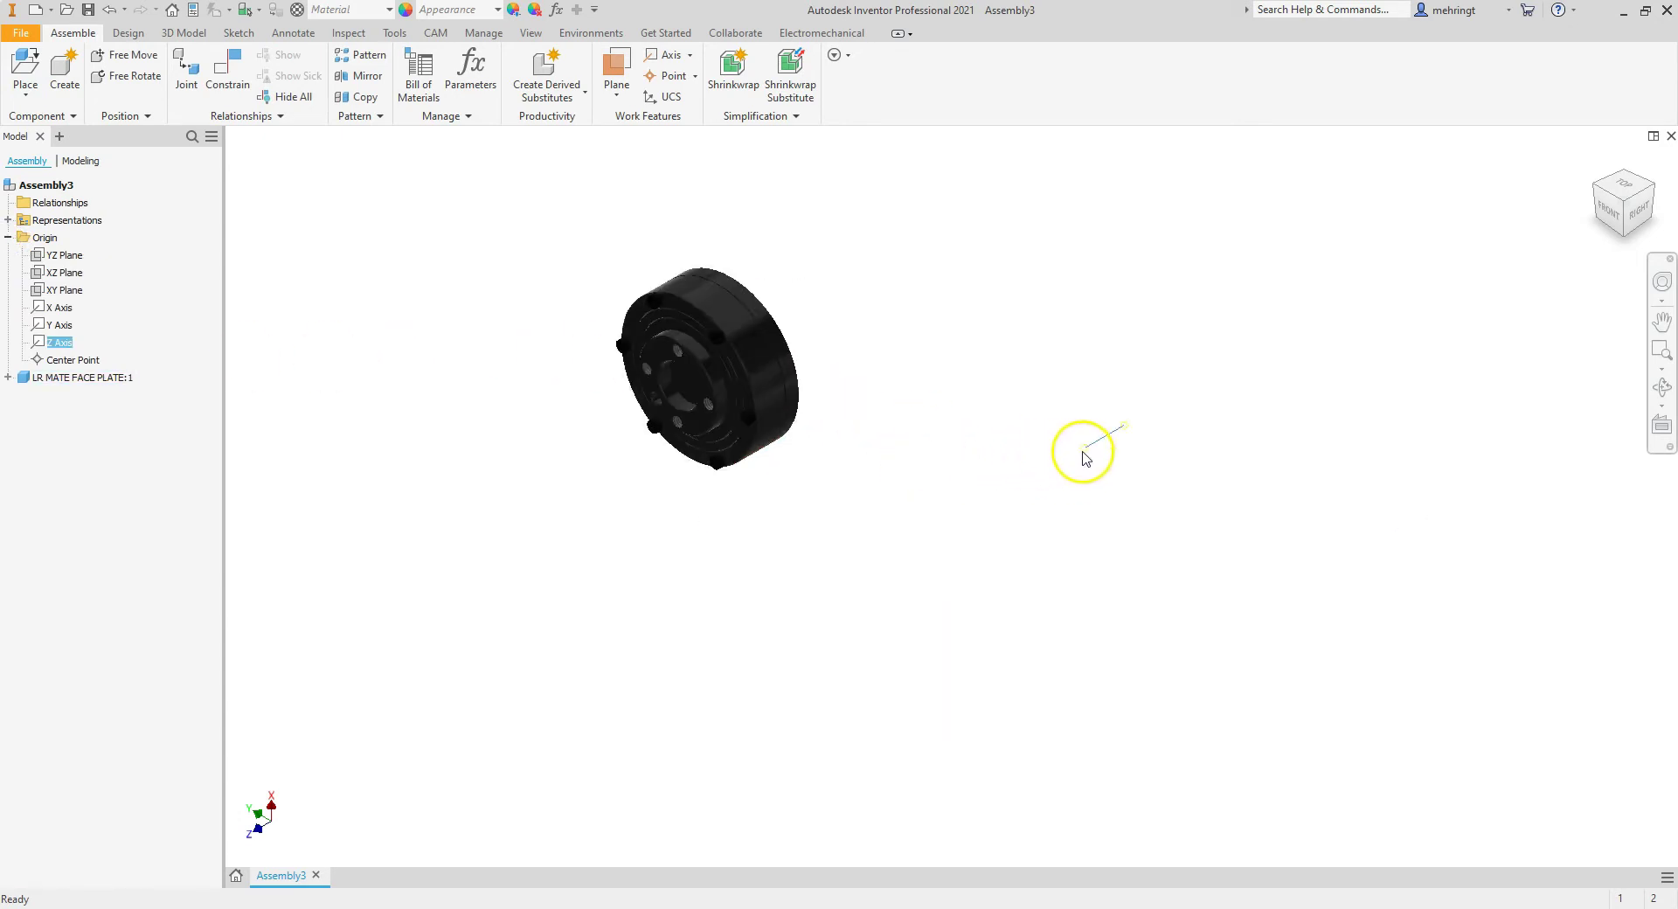
{"action": "left_click", "coordinate": [228, 70]}
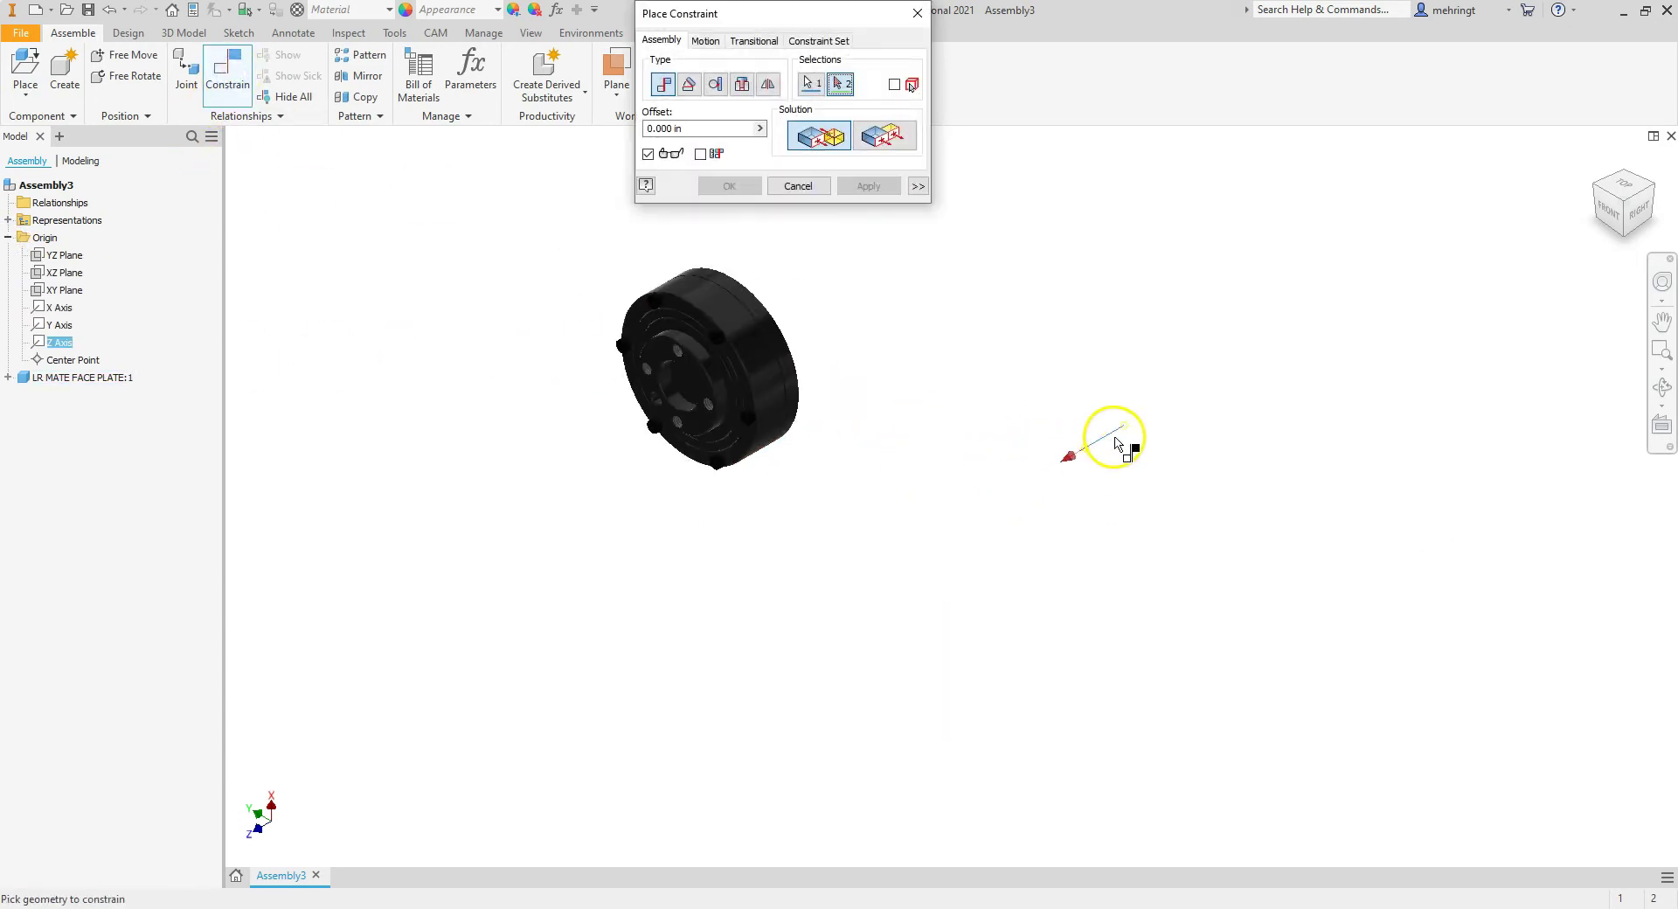
{"action": "left_click", "coordinate": [758, 346]}
{"action": "left_click", "coordinate": [868, 184]}
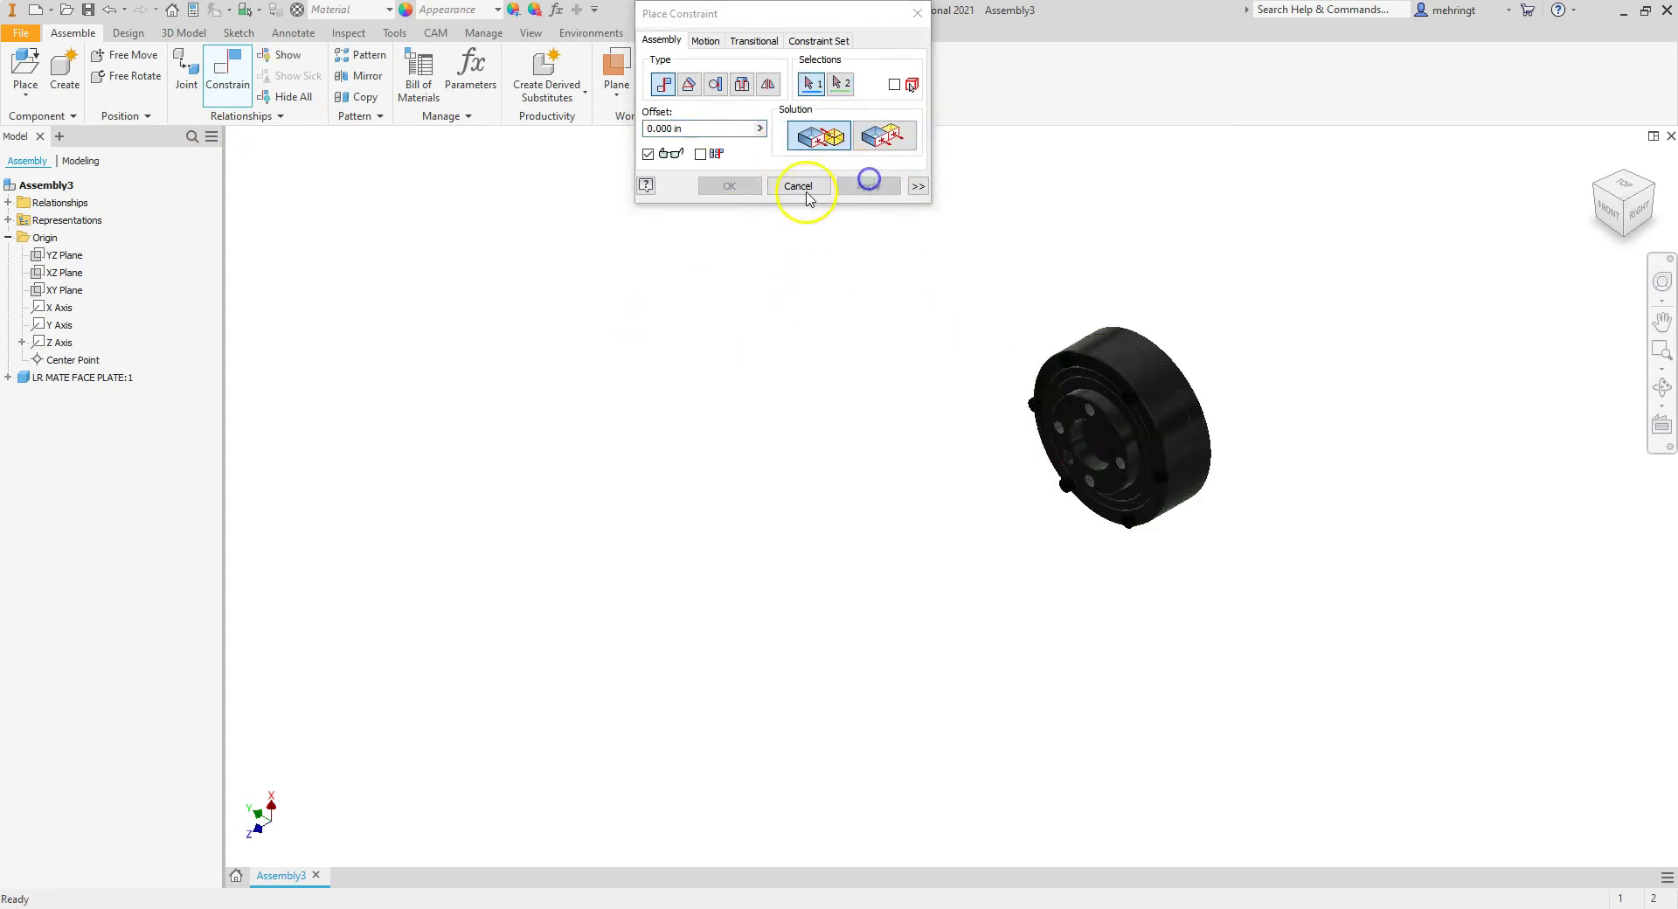
{"action": "left_click", "coordinate": [797, 186]}
Drag the face plate to confirm it still spins freely about that axis.
{"action": "scroll", "coordinate": [1089, 394], "scroll_direction": "down", "scroll_amount": 2}
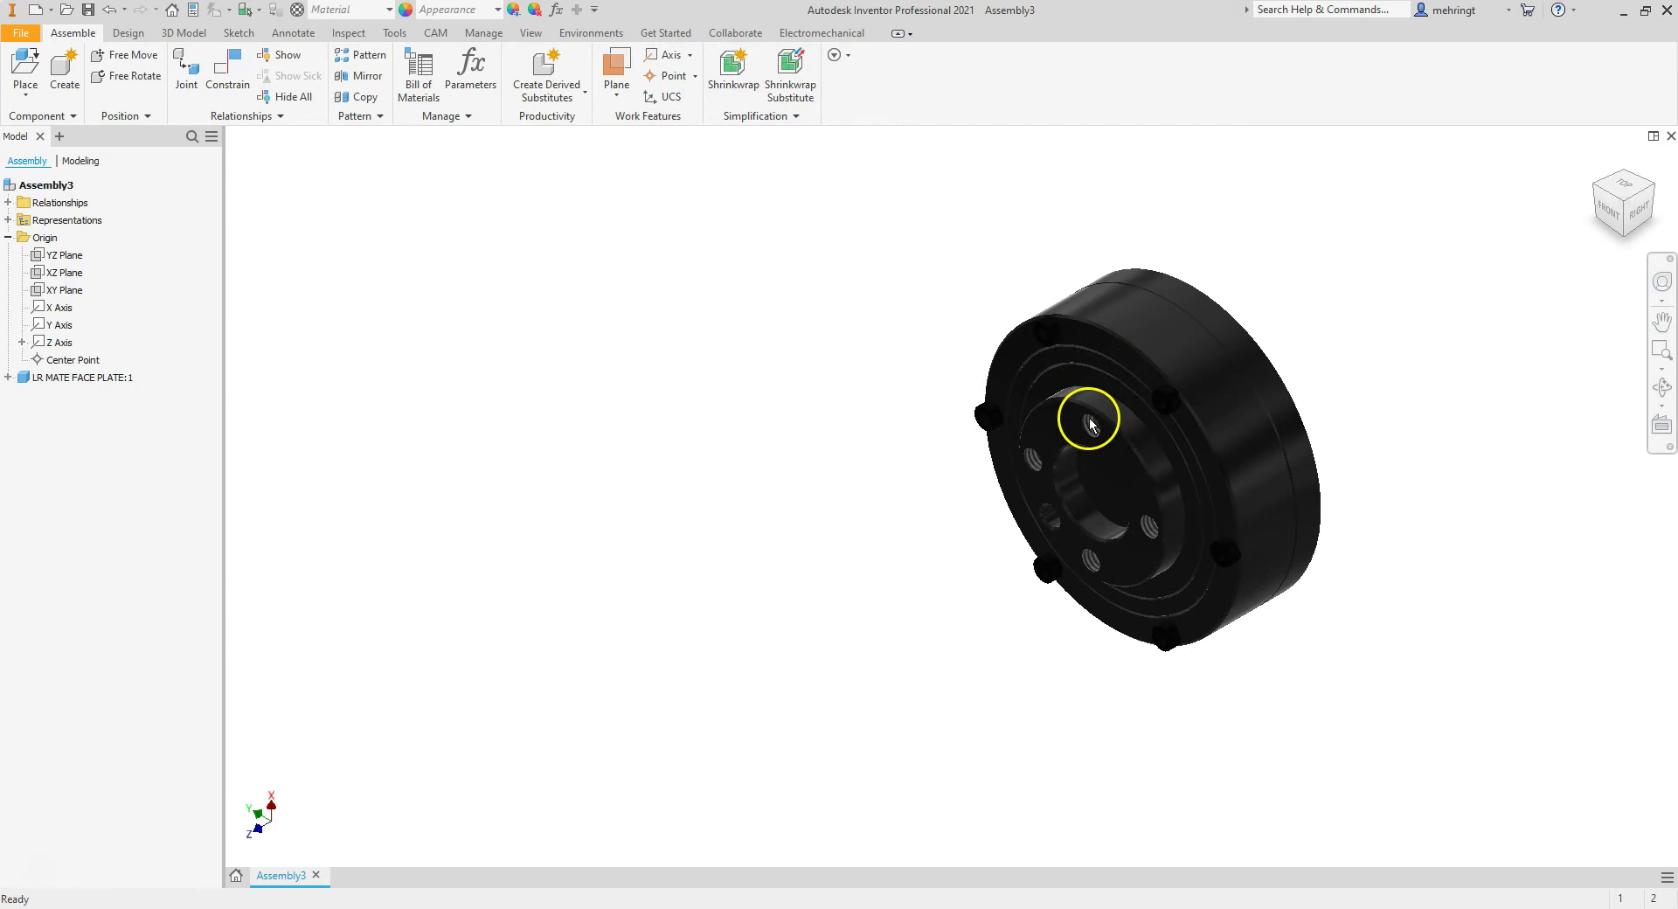
{"action": "scroll", "coordinate": [1106, 385], "scroll_direction": "down", "scroll_amount": 1}
{"action": "scroll", "coordinate": [1093, 404], "scroll_direction": "down", "scroll_amount": 1}
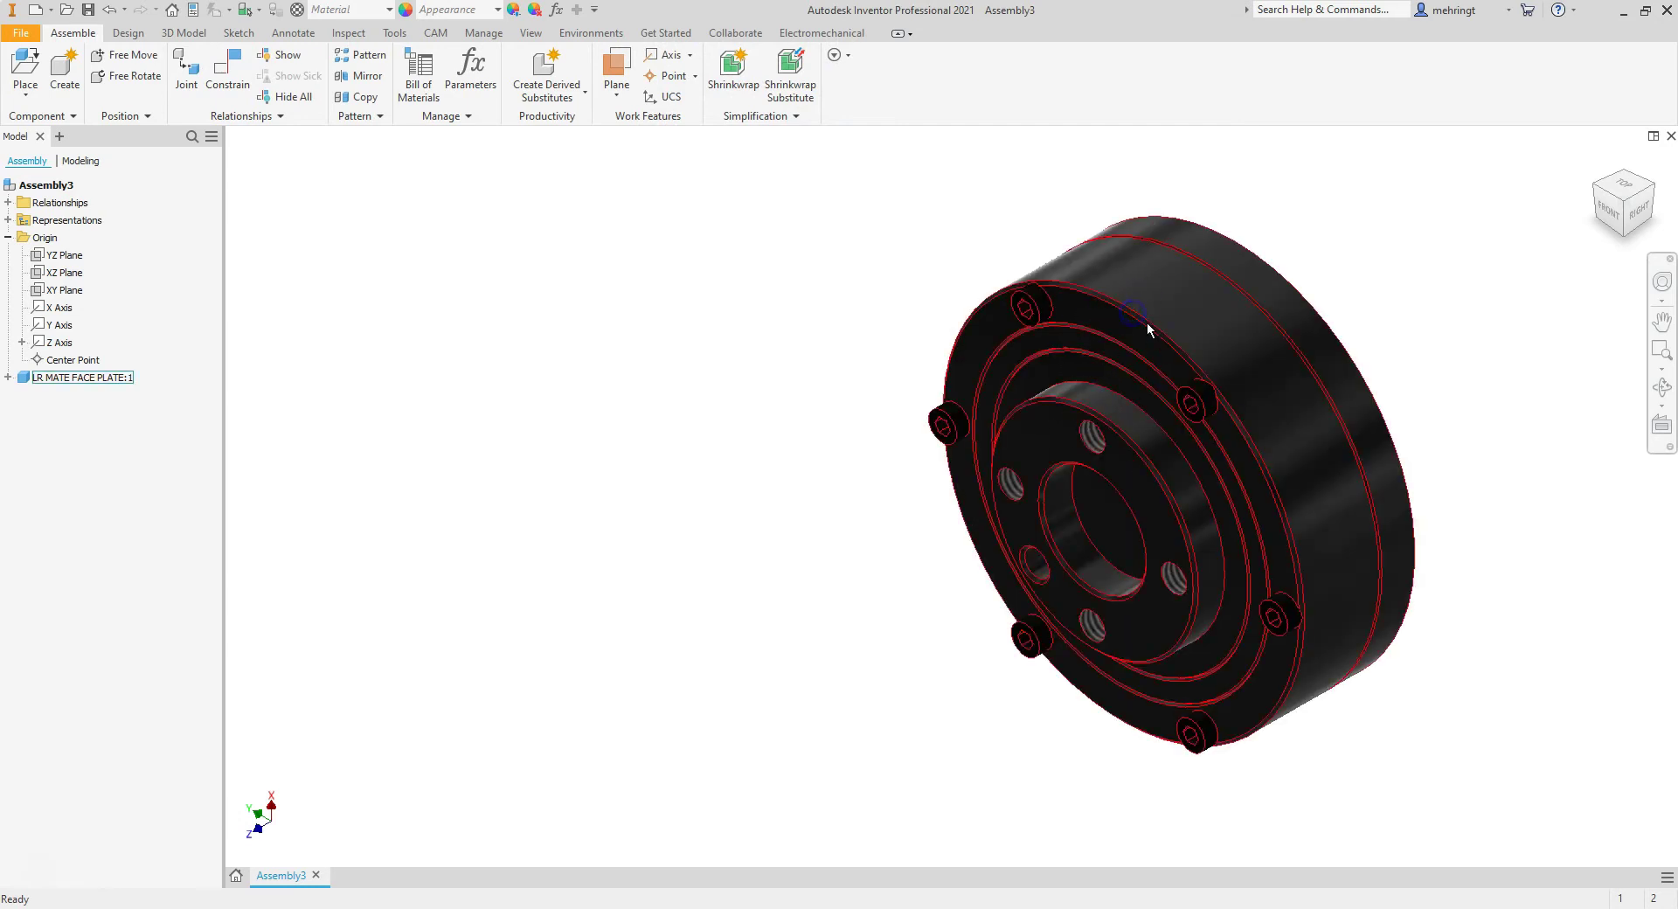
{"action": "left_click_drag", "start_coordinate": [1146, 322], "coordinate": [1315, 629]}
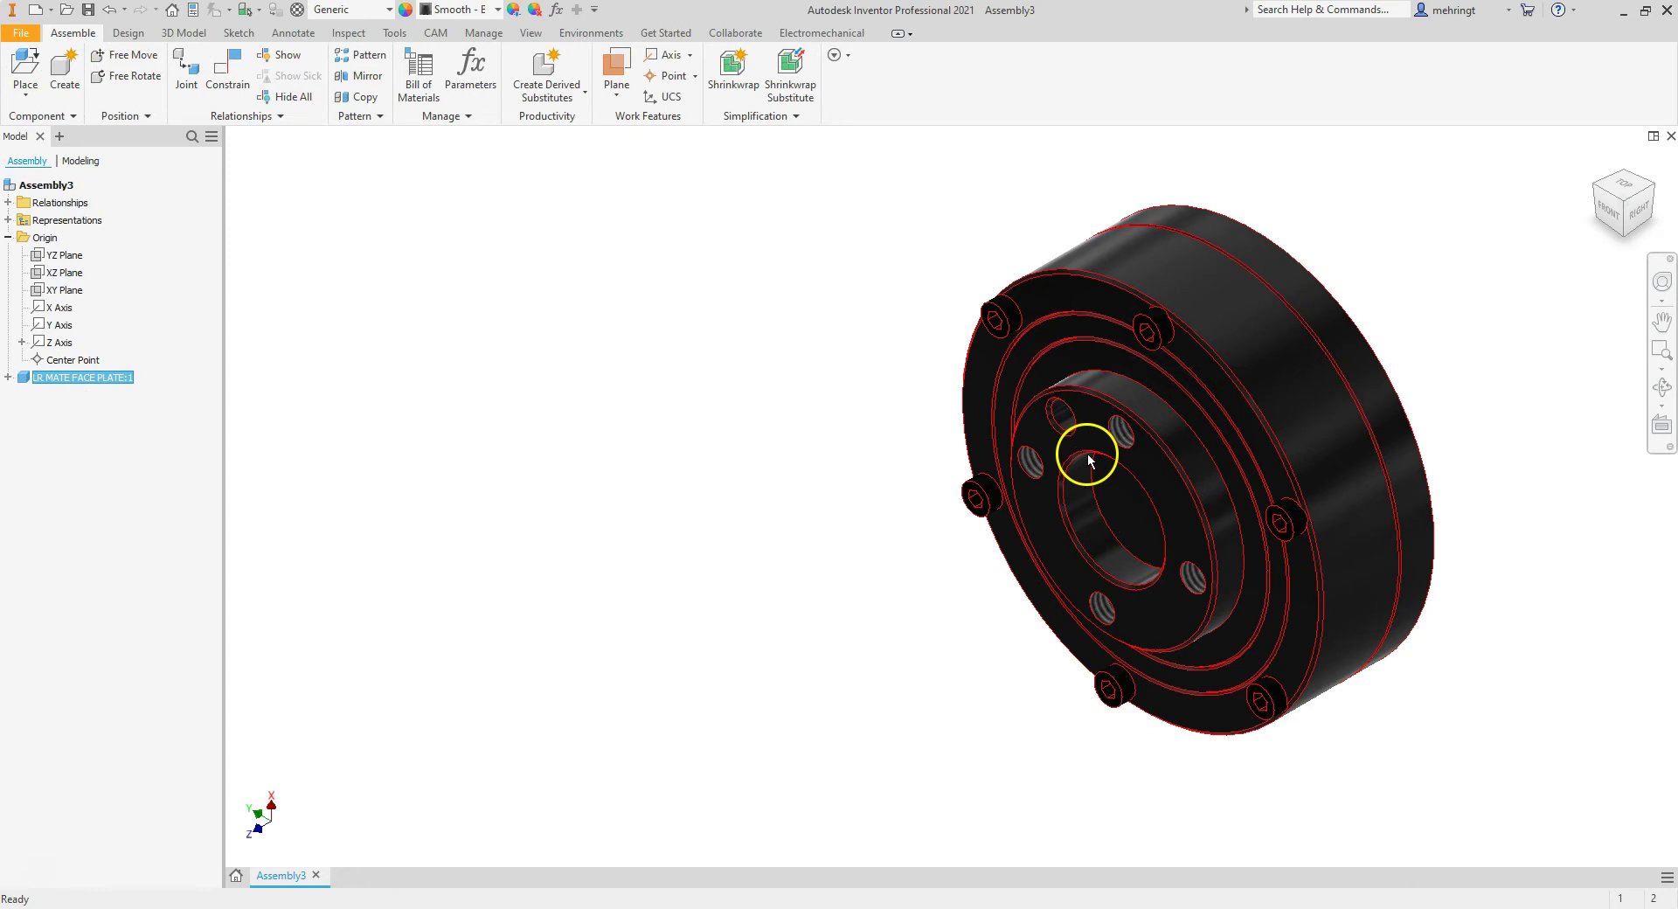
Orbit to an angled view of the face plate and restart the assembly Constrain tool.
{"action": "left_click", "coordinate": [1630, 217]}
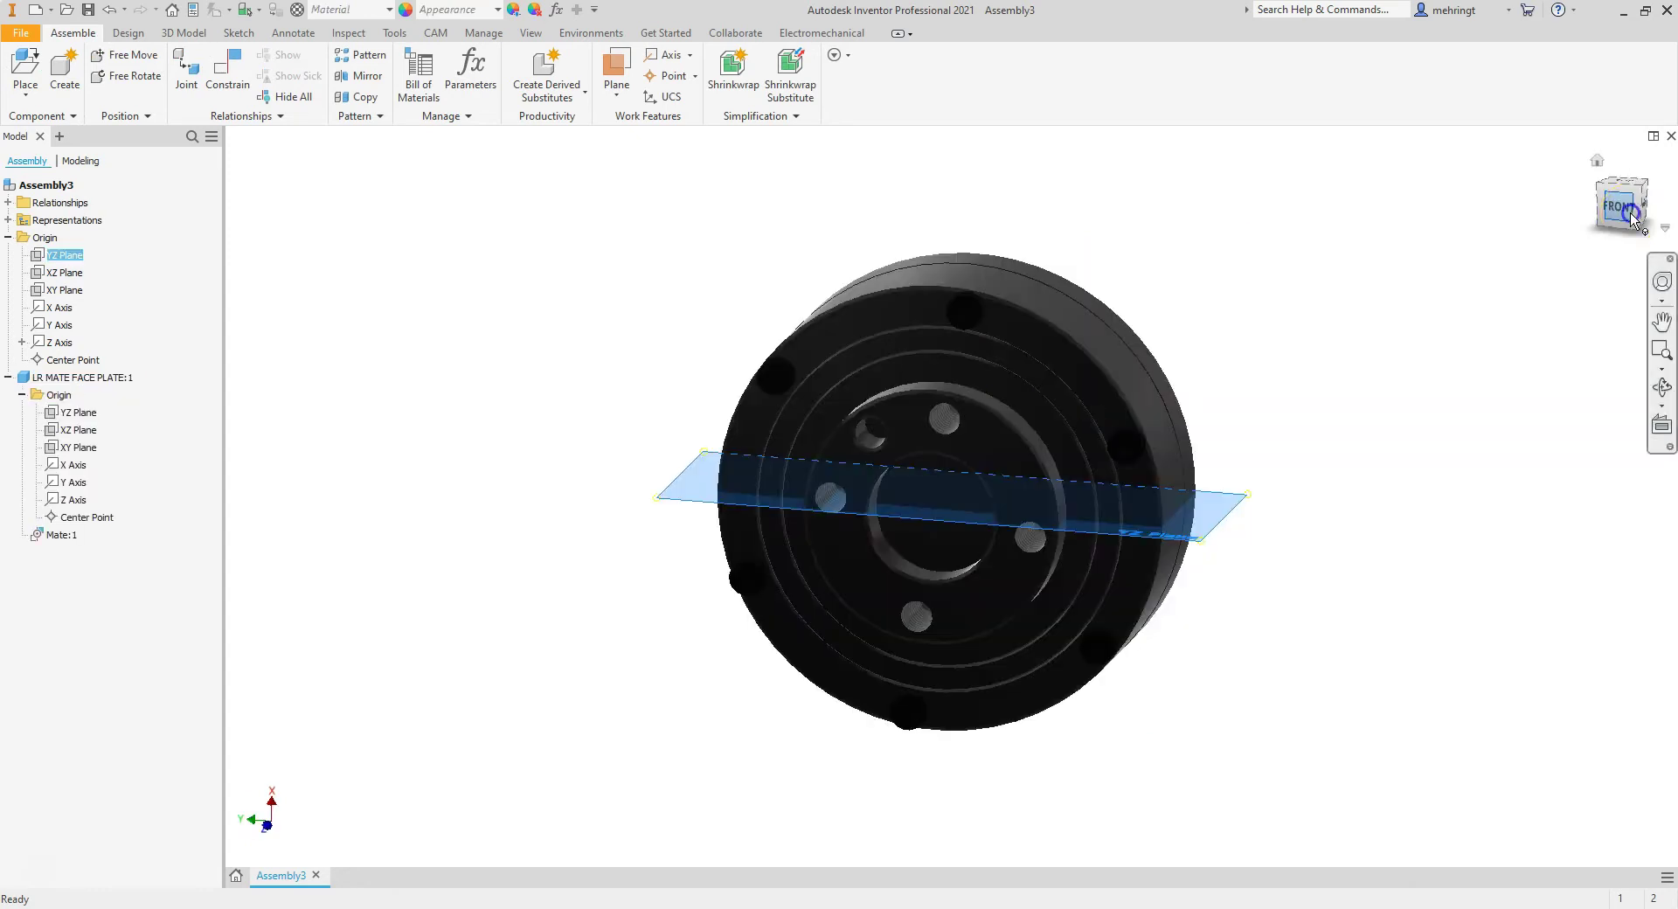
{"action": "left_click_drag", "start_coordinate": [1631, 217], "coordinate": [1617, 236]}
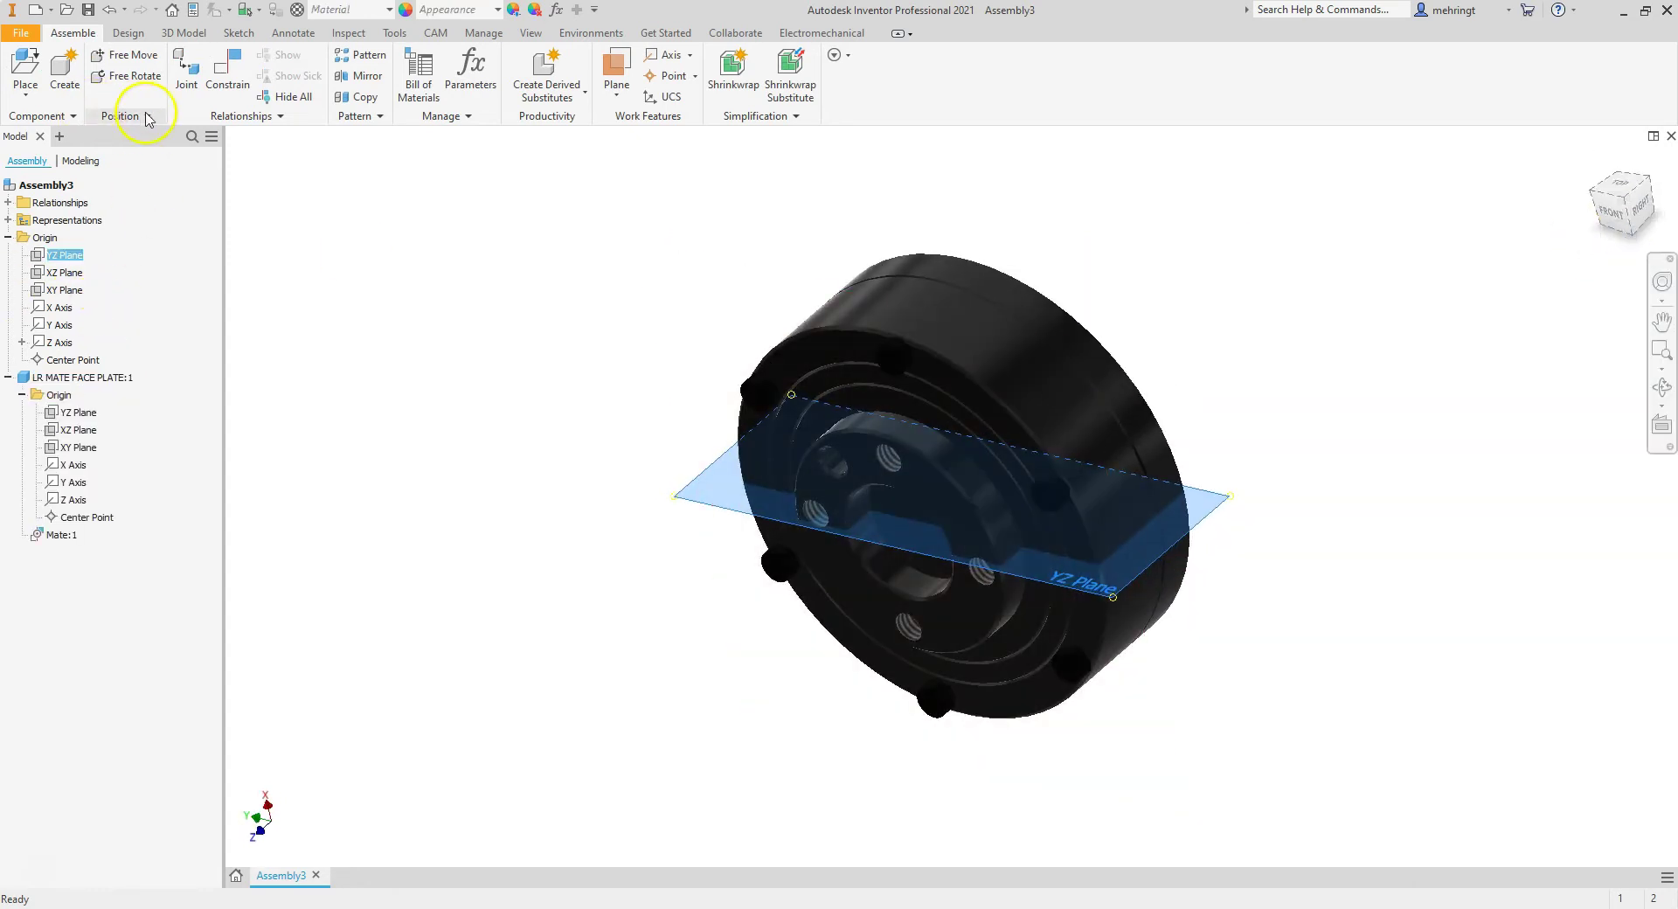
{"action": "left_click", "coordinate": [226, 68]}
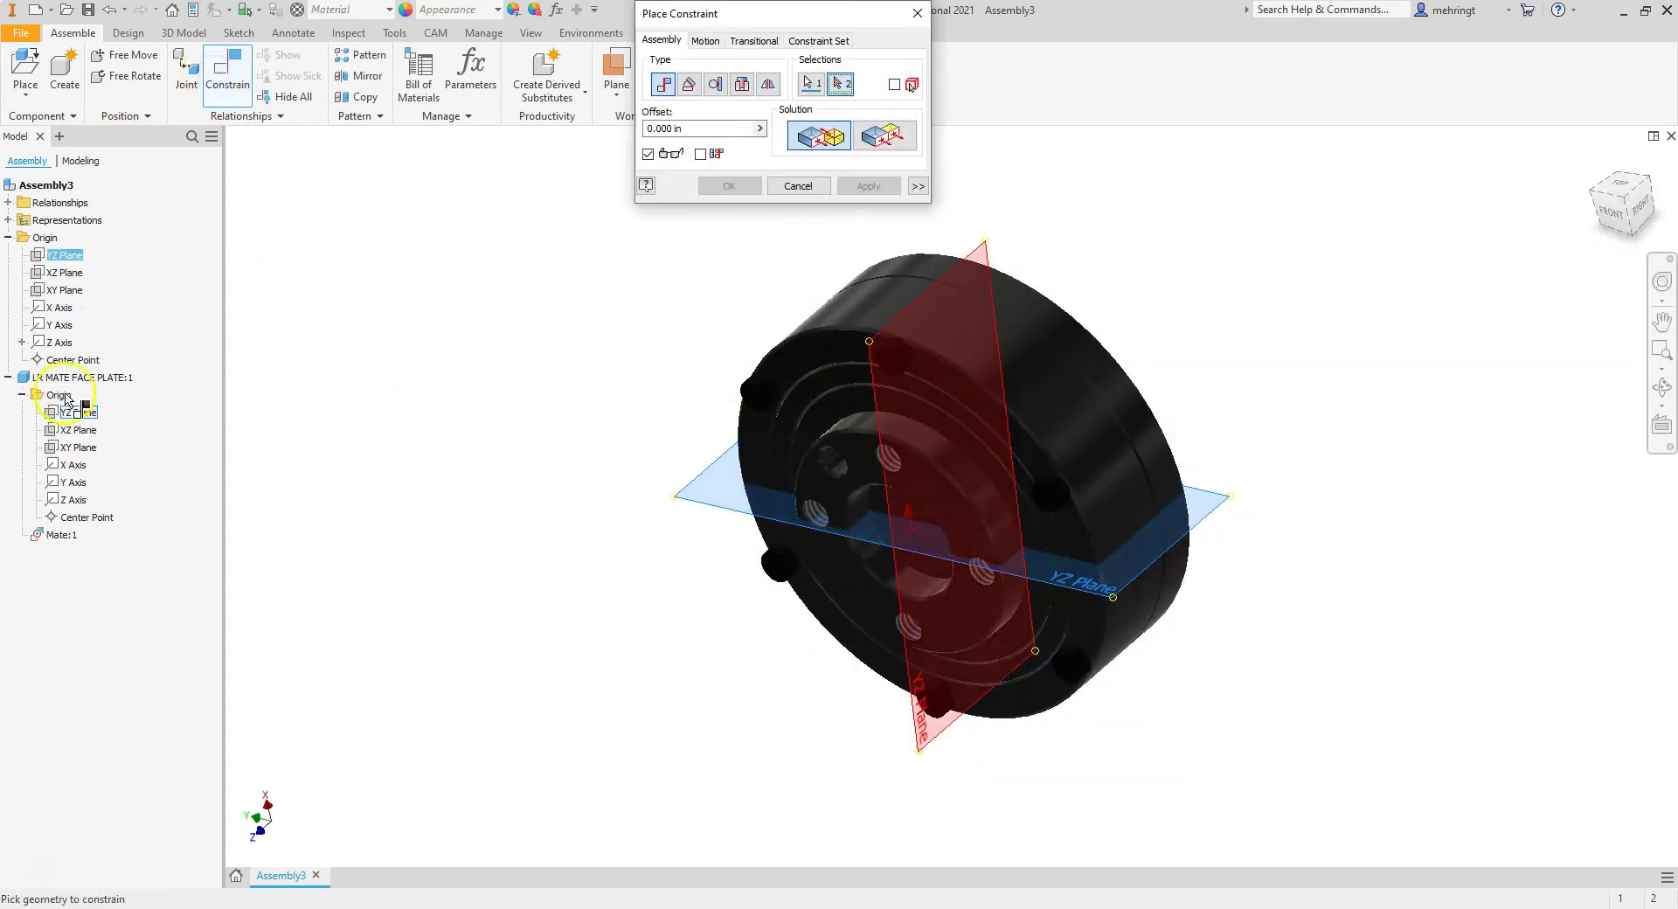
{"action": "left_click", "coordinate": [815, 188]}
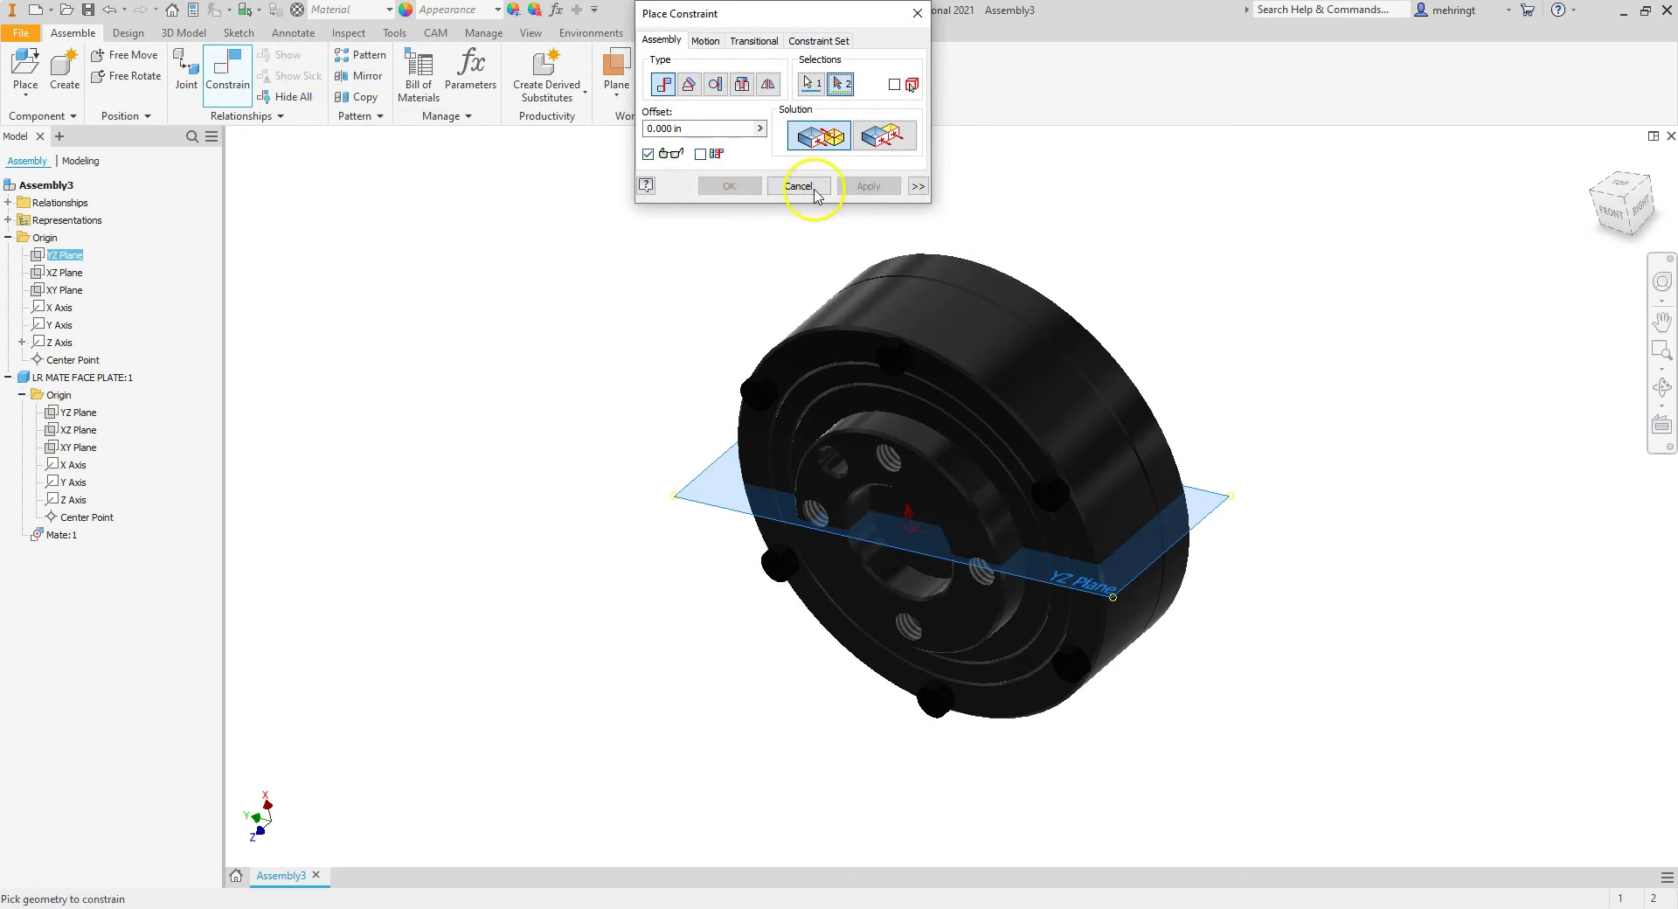
{"action": "left_click", "coordinate": [223, 88]}
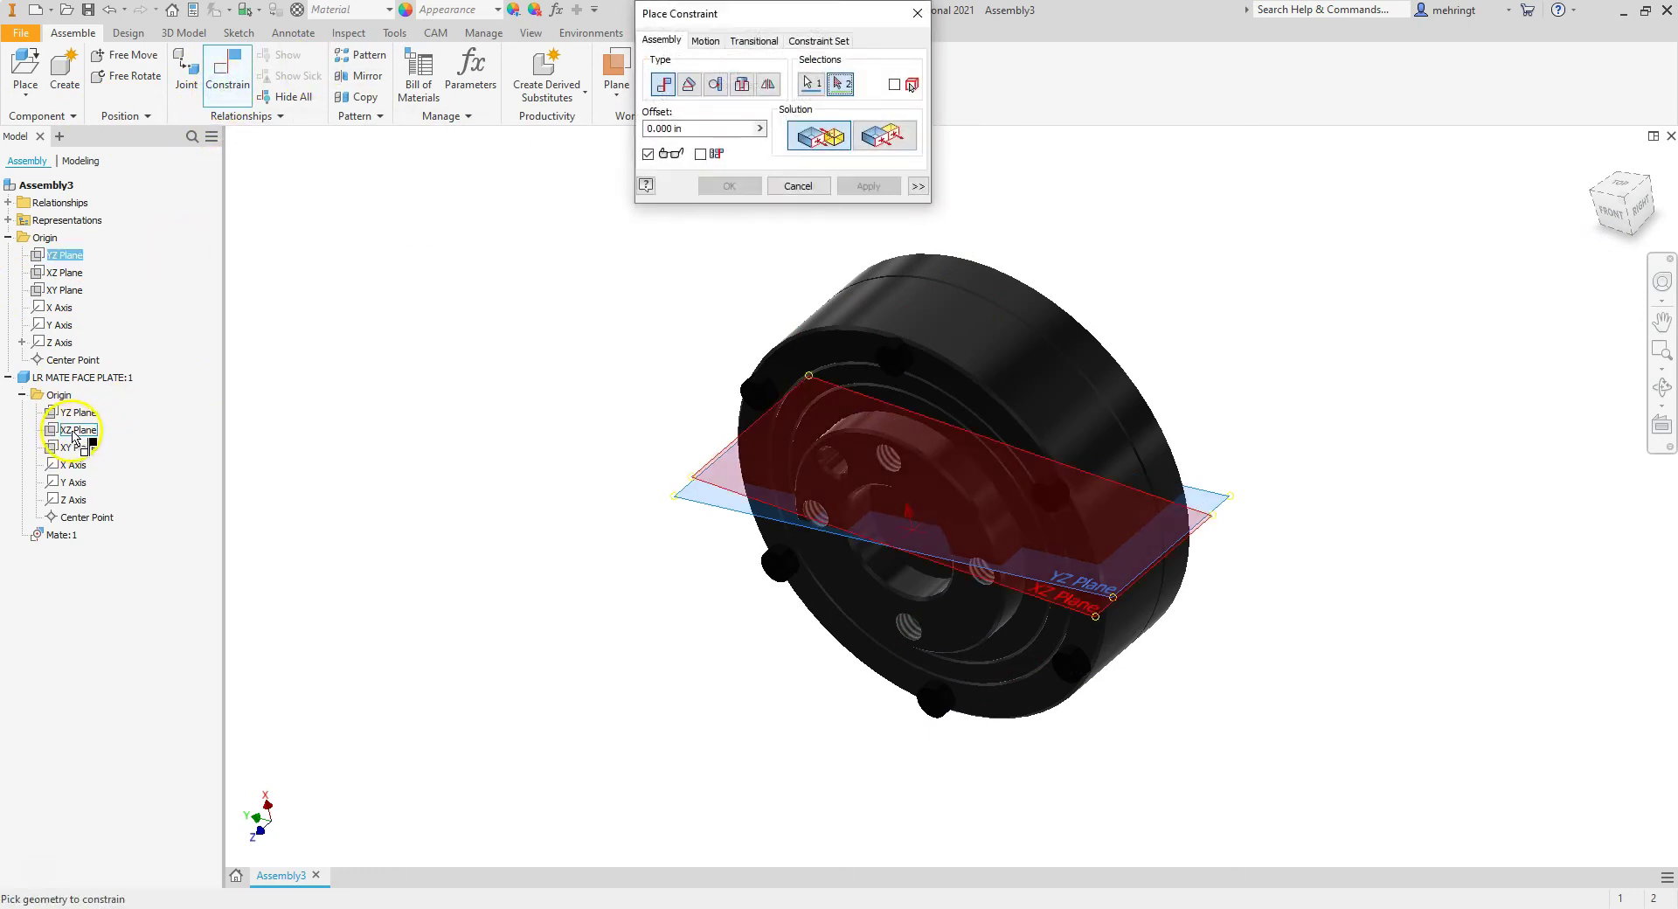
{"action": "left_click", "coordinate": [232, 93]}
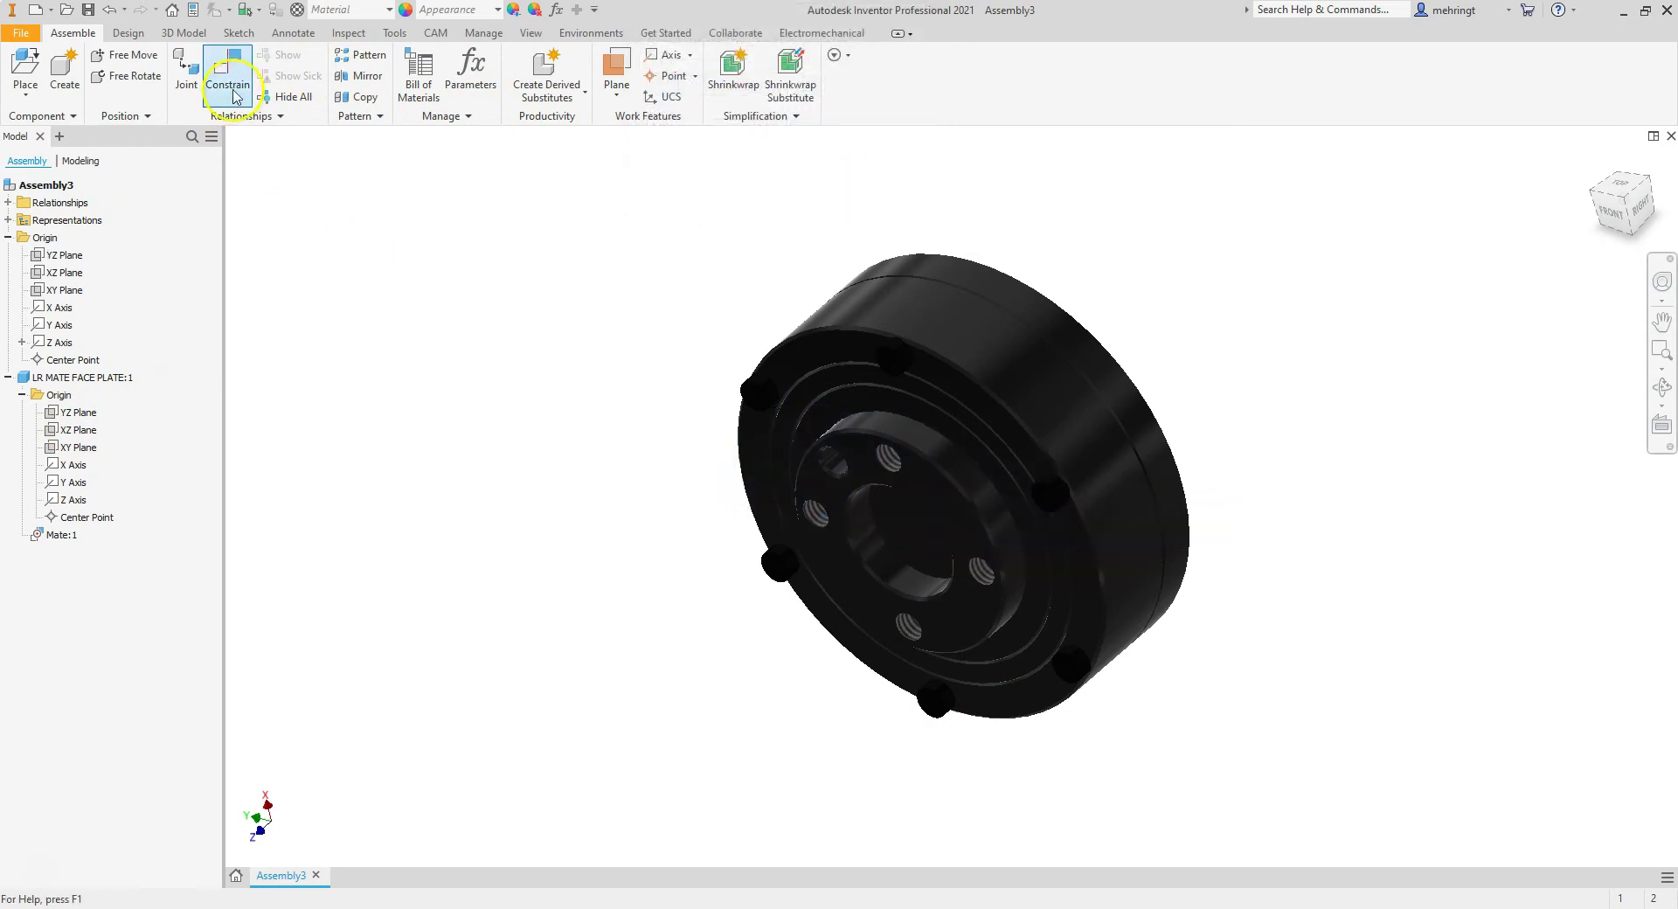
{"action": "left_click", "coordinate": [239, 82]}
Set a 45° directed angle between the plate's XZ Plane and the assembly YZ Plane.
{"action": "left_click", "coordinate": [68, 432]}
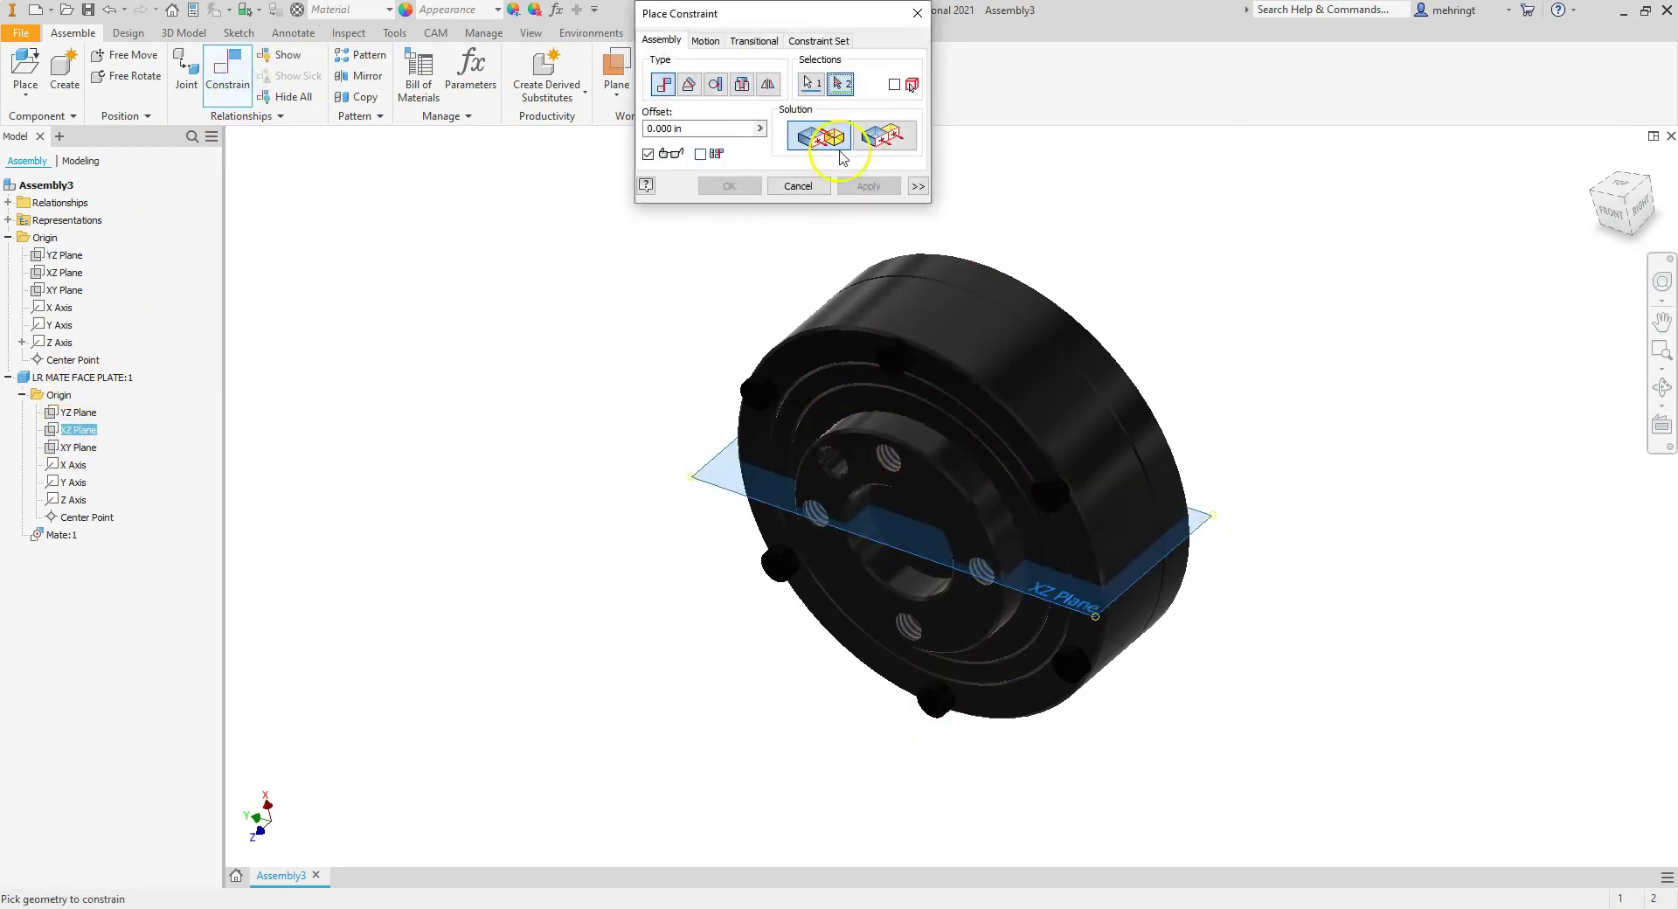
{"action": "left_click", "coordinate": [687, 85]}
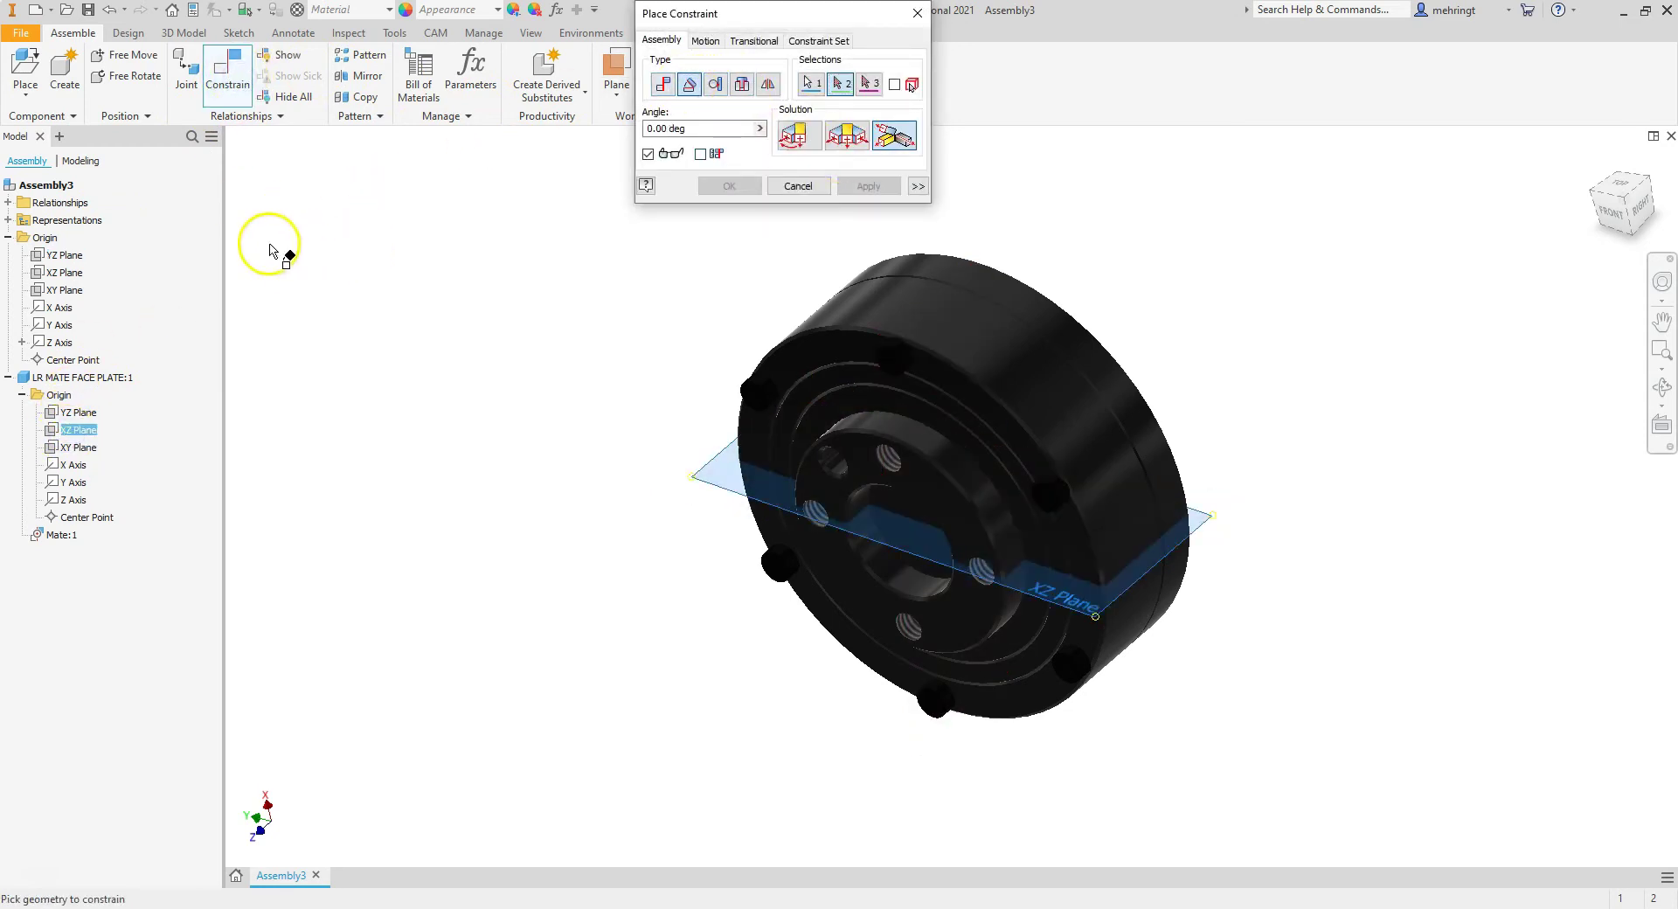
{"action": "left_click", "coordinate": [77, 257]}
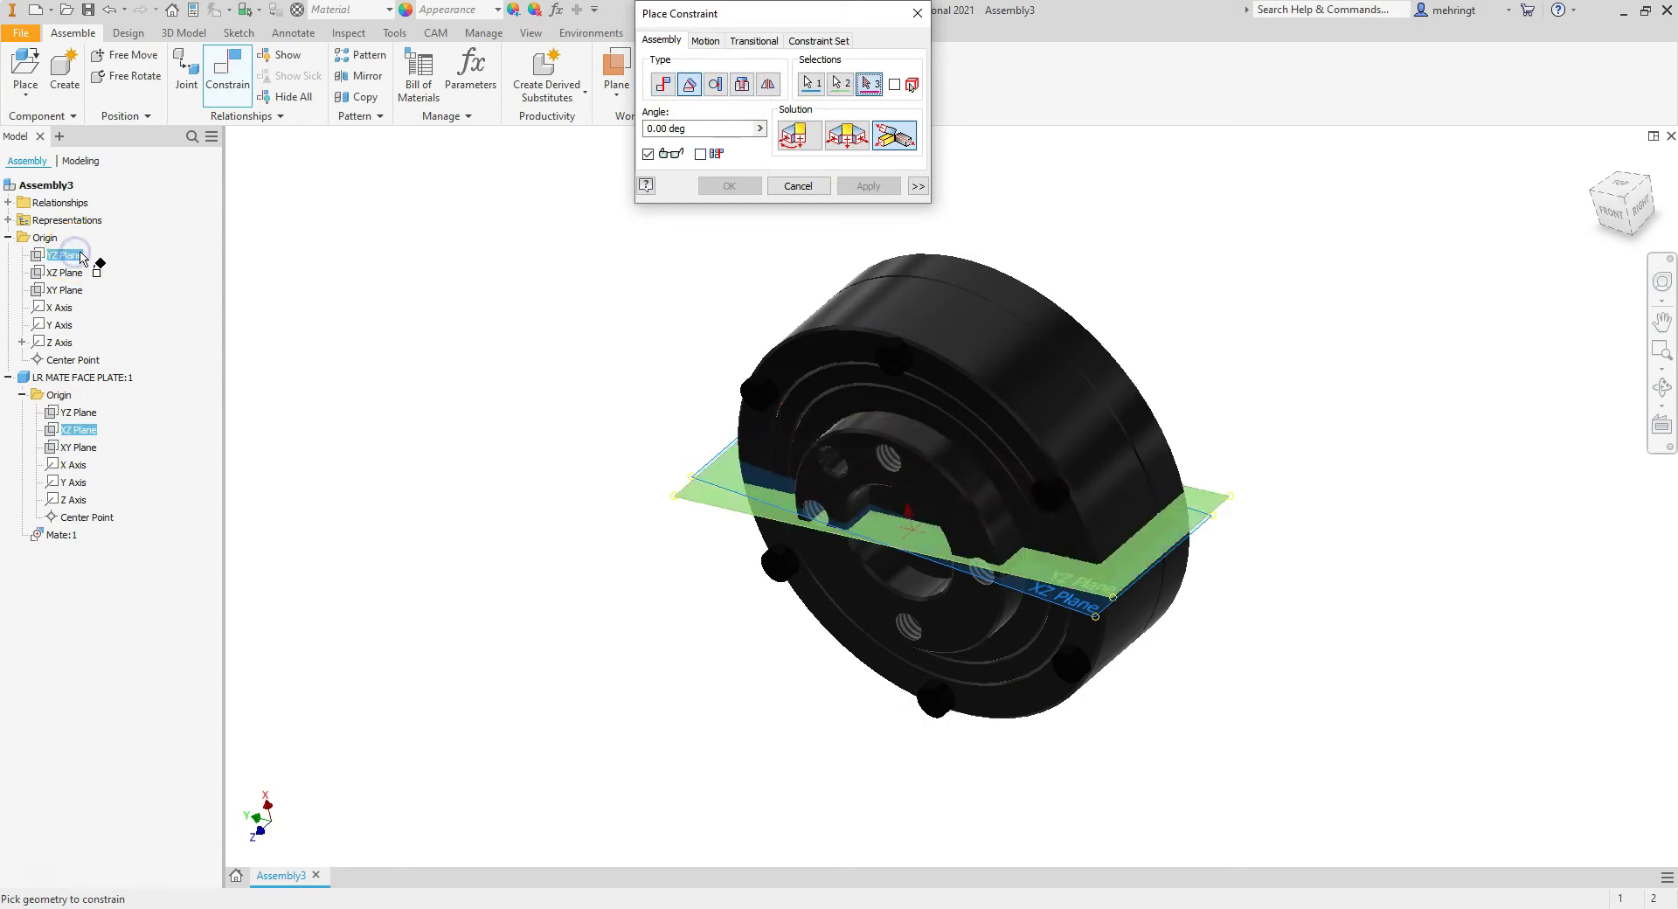
{"action": "left_click", "coordinate": [702, 231]}
{"action": "left_click", "coordinate": [796, 135]}
{"action": "type", "text": "45"}
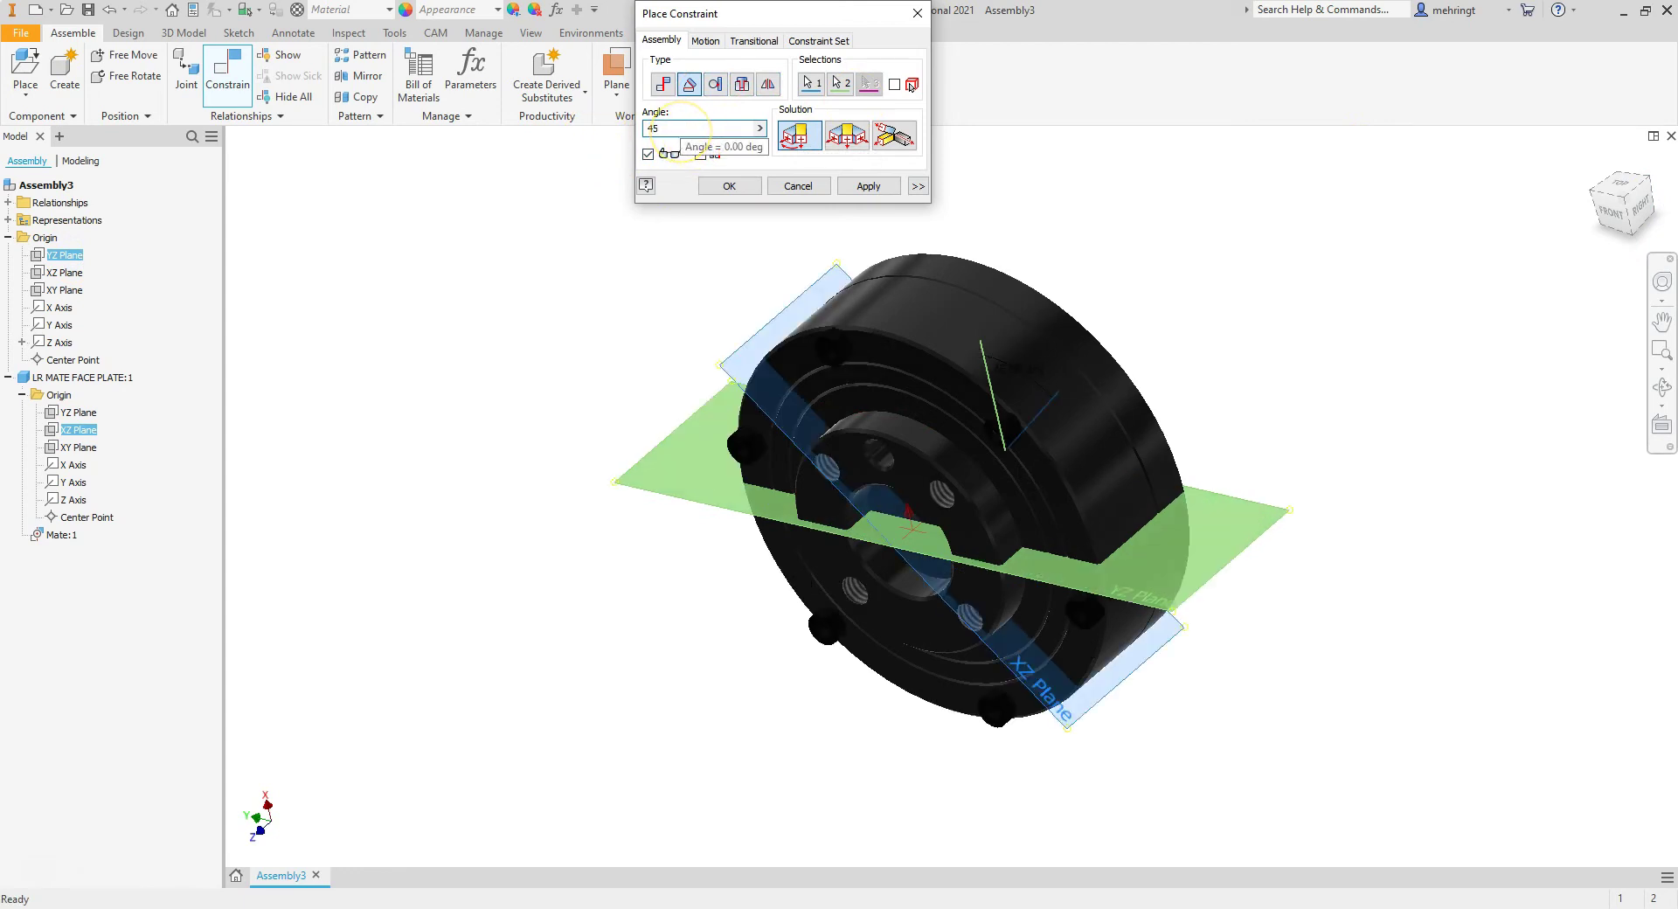
{"action": "left_click", "coordinate": [1618, 214]}
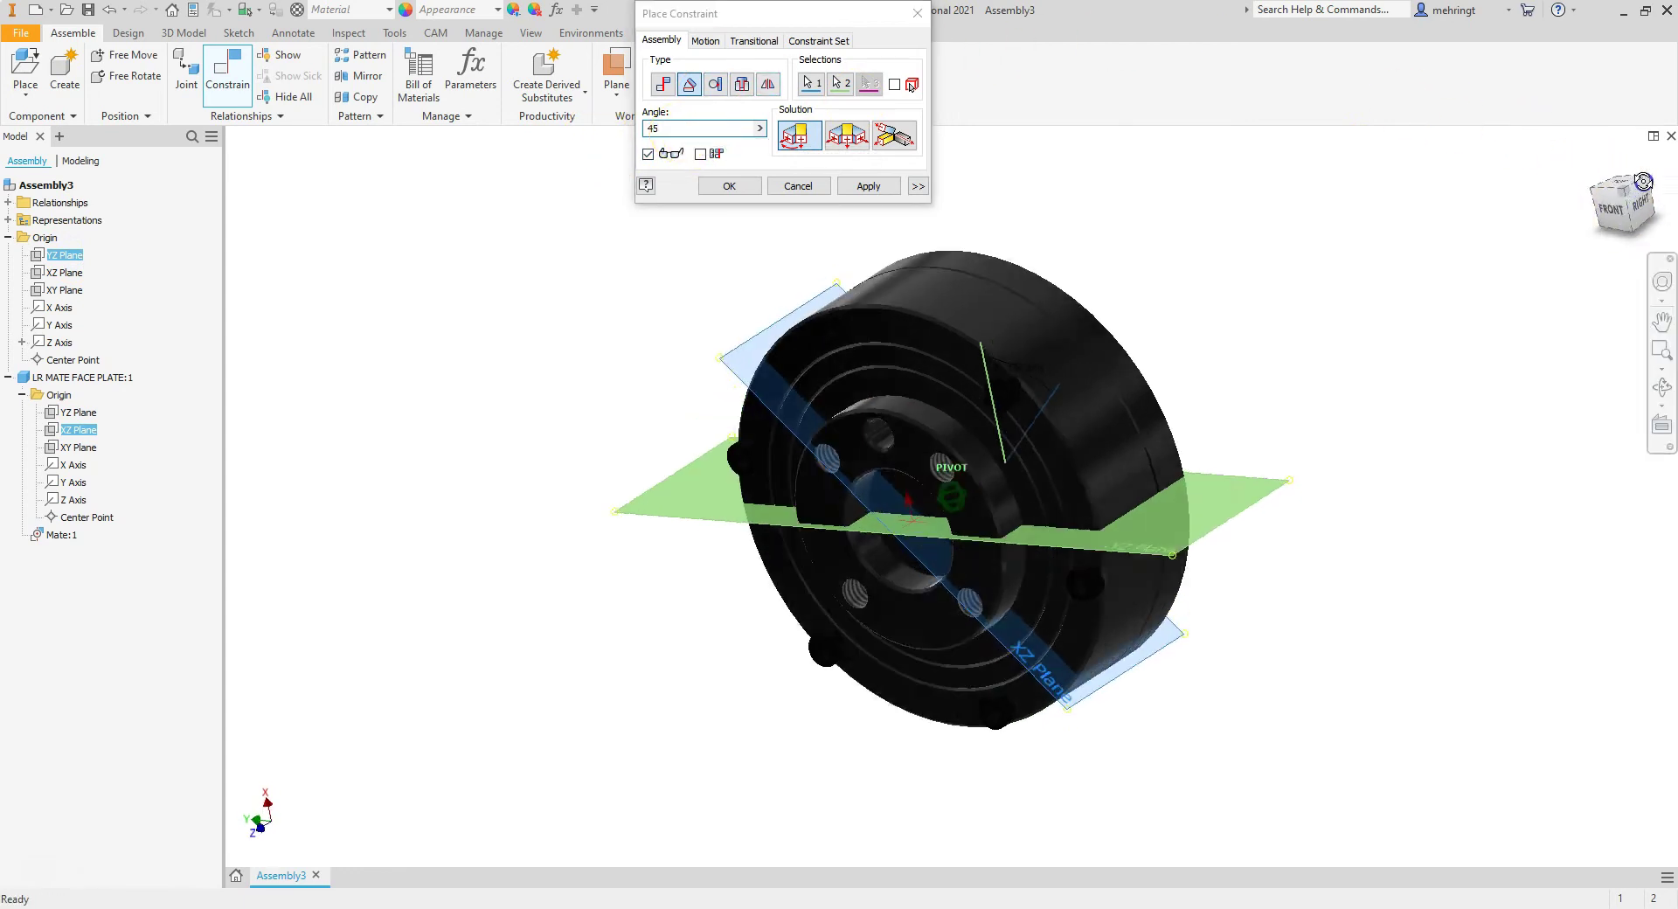
{"action": "scroll", "coordinate": [915, 416], "scroll_direction": "down", "scroll_amount": 3}
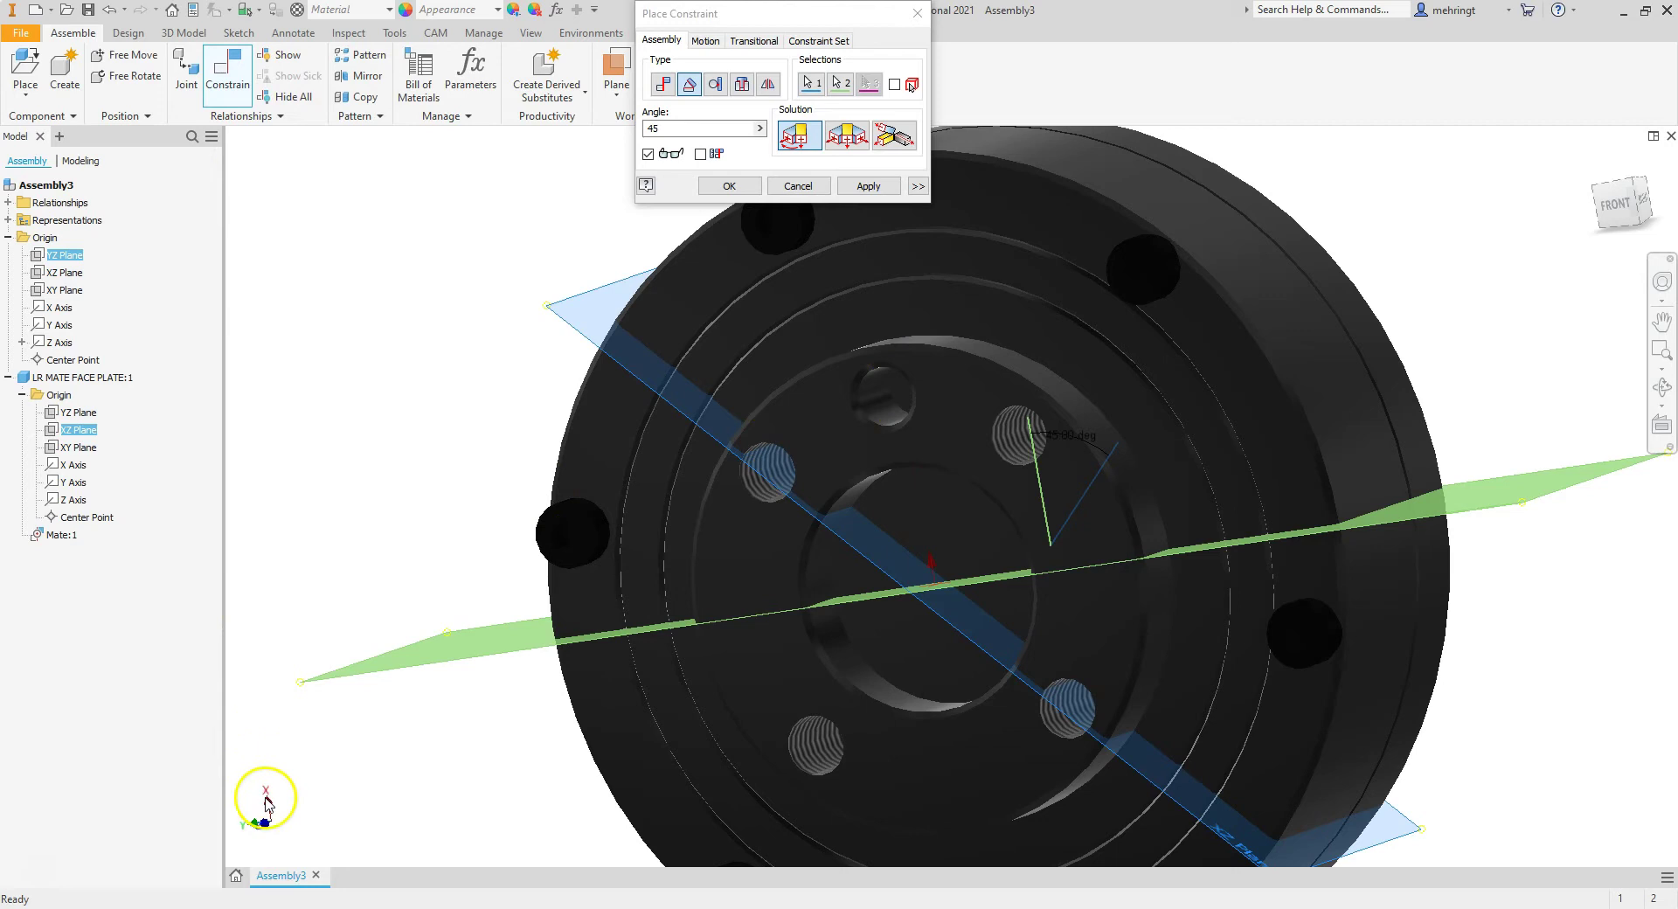
{"action": "left_click", "coordinate": [861, 187]}
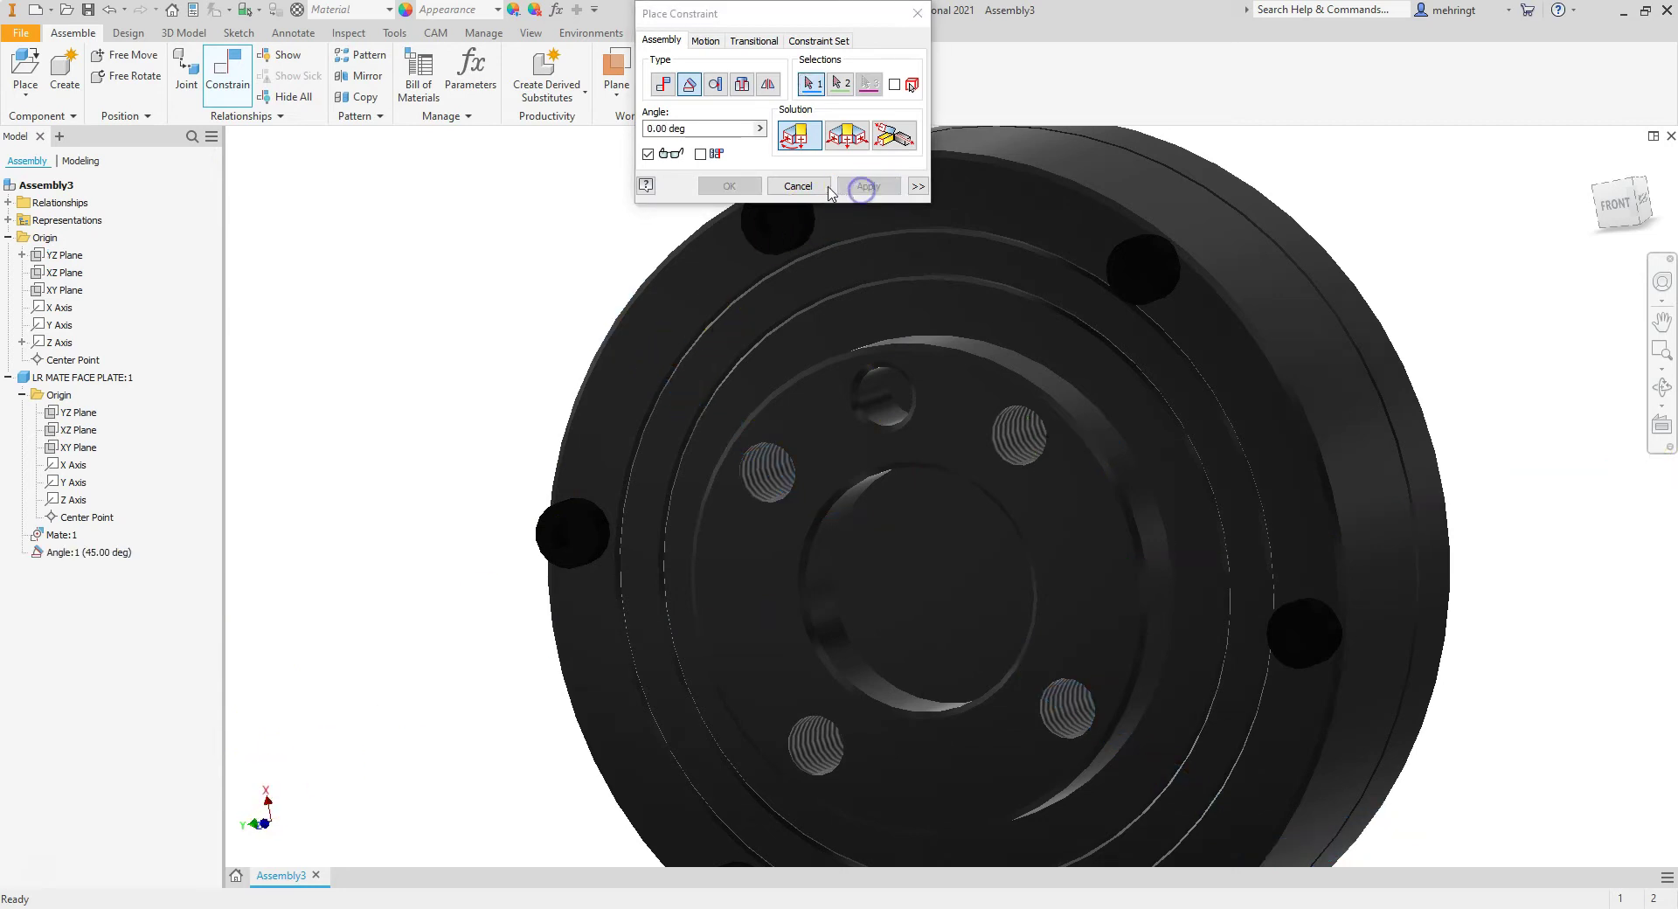
From the Right view, slide the face plate along its axis, then select the assembly XY Plane.
{"action": "mouse_move", "coordinate": [978, 288]}
{"action": "middle_mouse_down", "text": "shift"}
{"action": "mouse_move", "coordinate": [1525, 202]}
{"action": "mouse_move", "coordinate": [1555, 345]}
{"action": "middle_mouse_up", "text": "shift"}
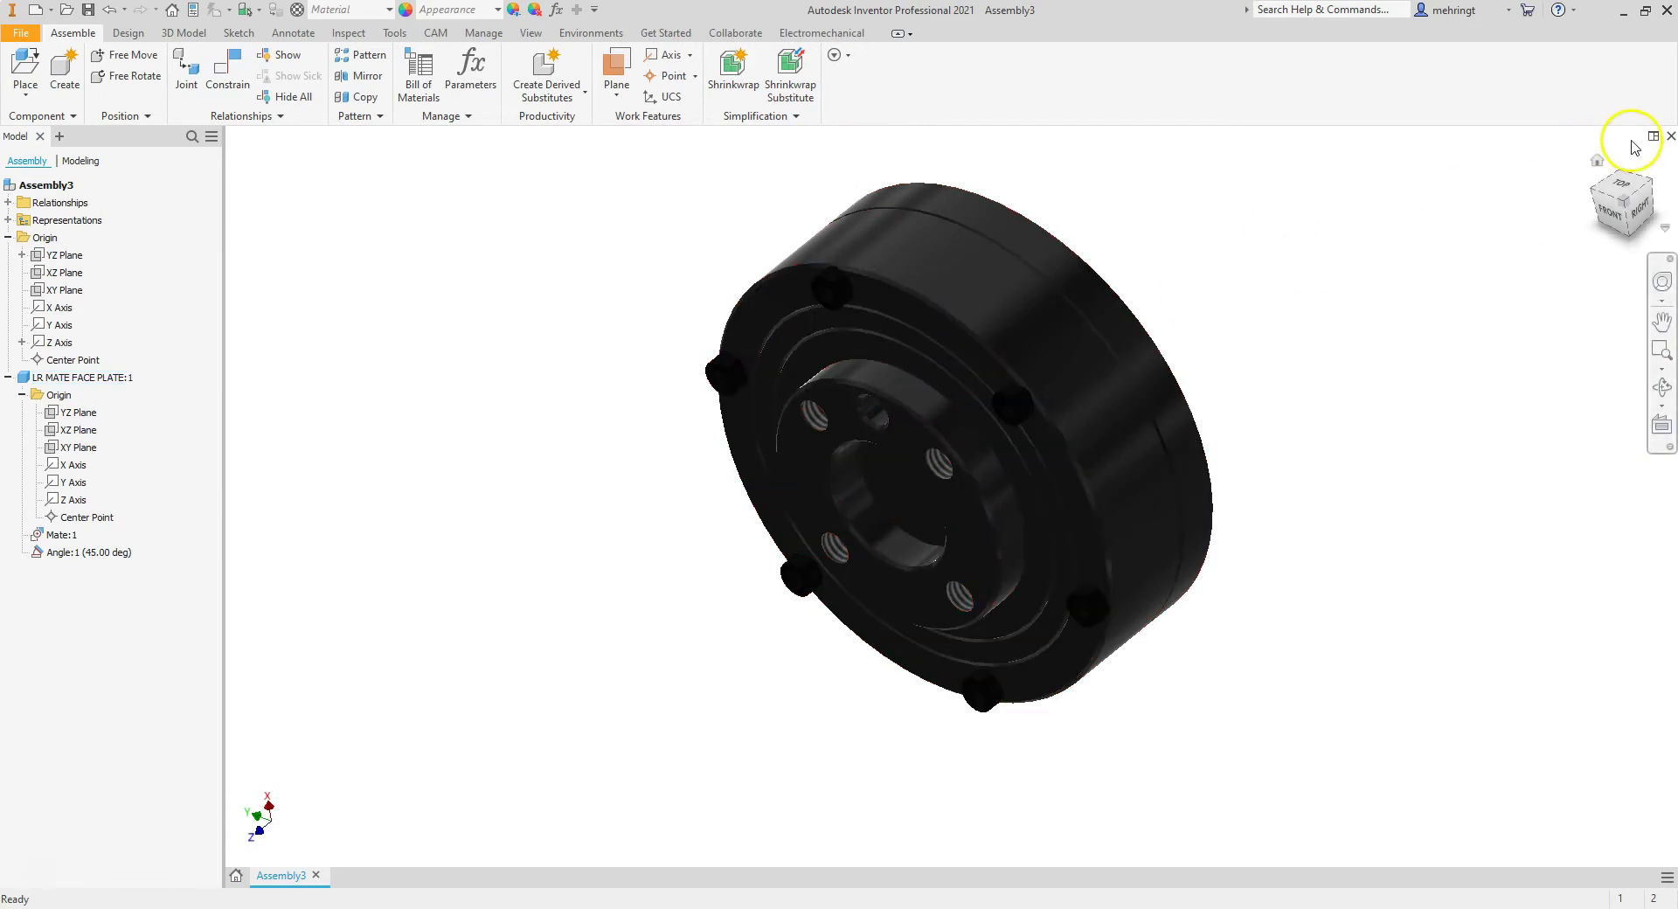
{"action": "left_click", "coordinate": [1632, 199]}
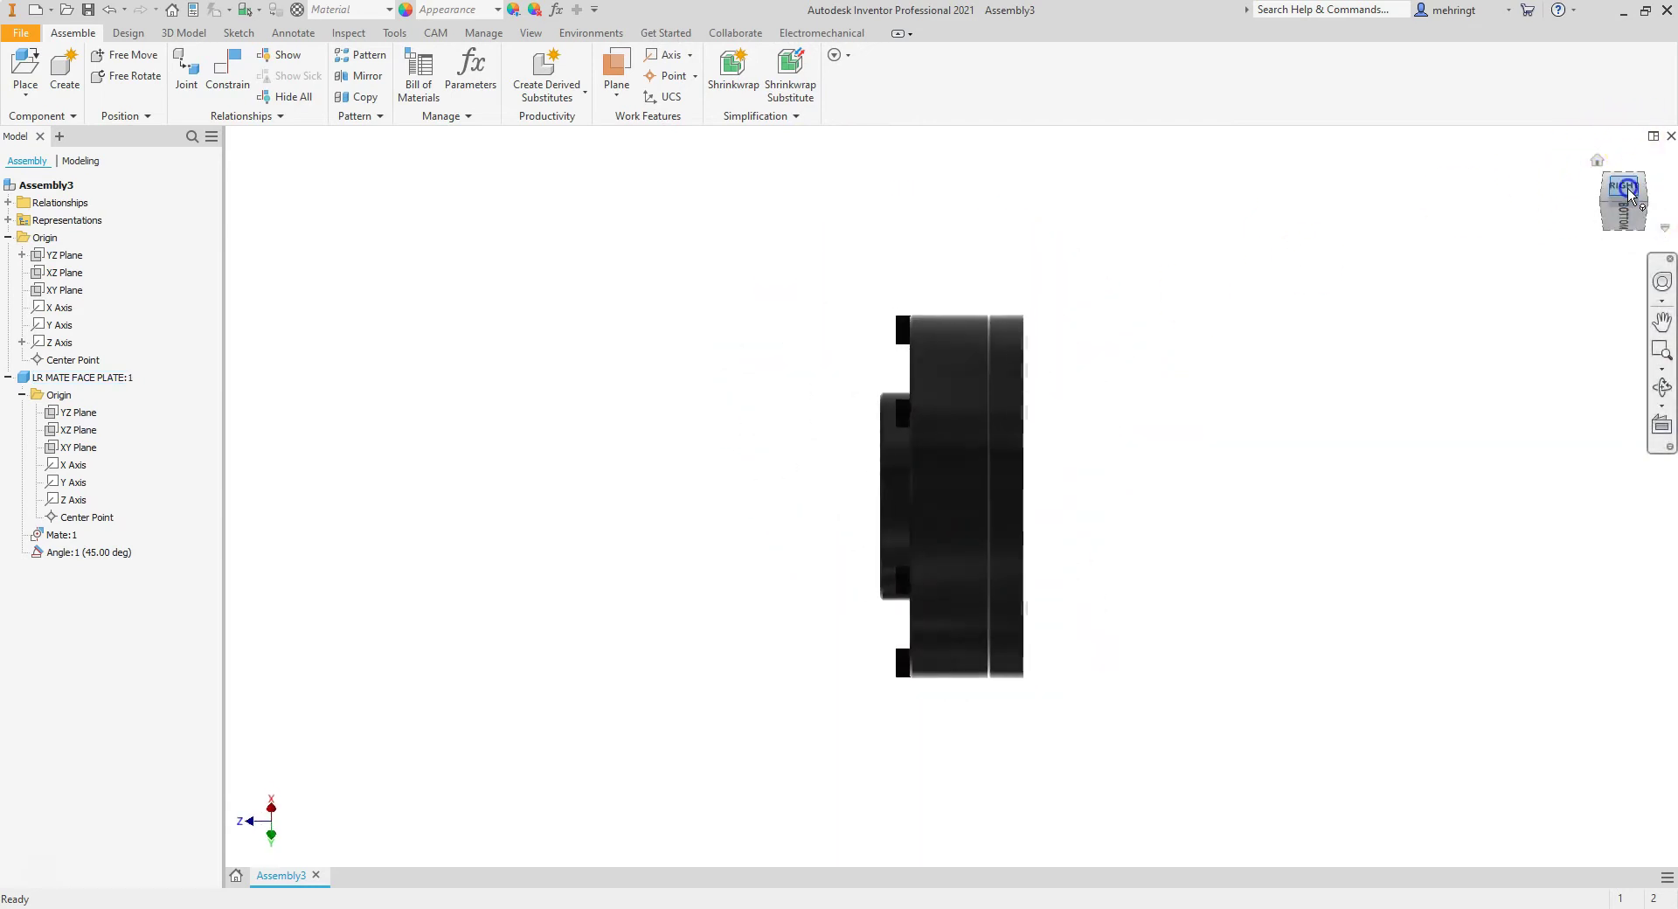
{"action": "mouse_move", "coordinate": [933, 455]}
{"action": "left_mouse_down"}
{"action": "mouse_move", "coordinate": [465, 461]}
{"action": "mouse_move", "coordinate": [1221, 457]}
{"action": "left_mouse_up"}
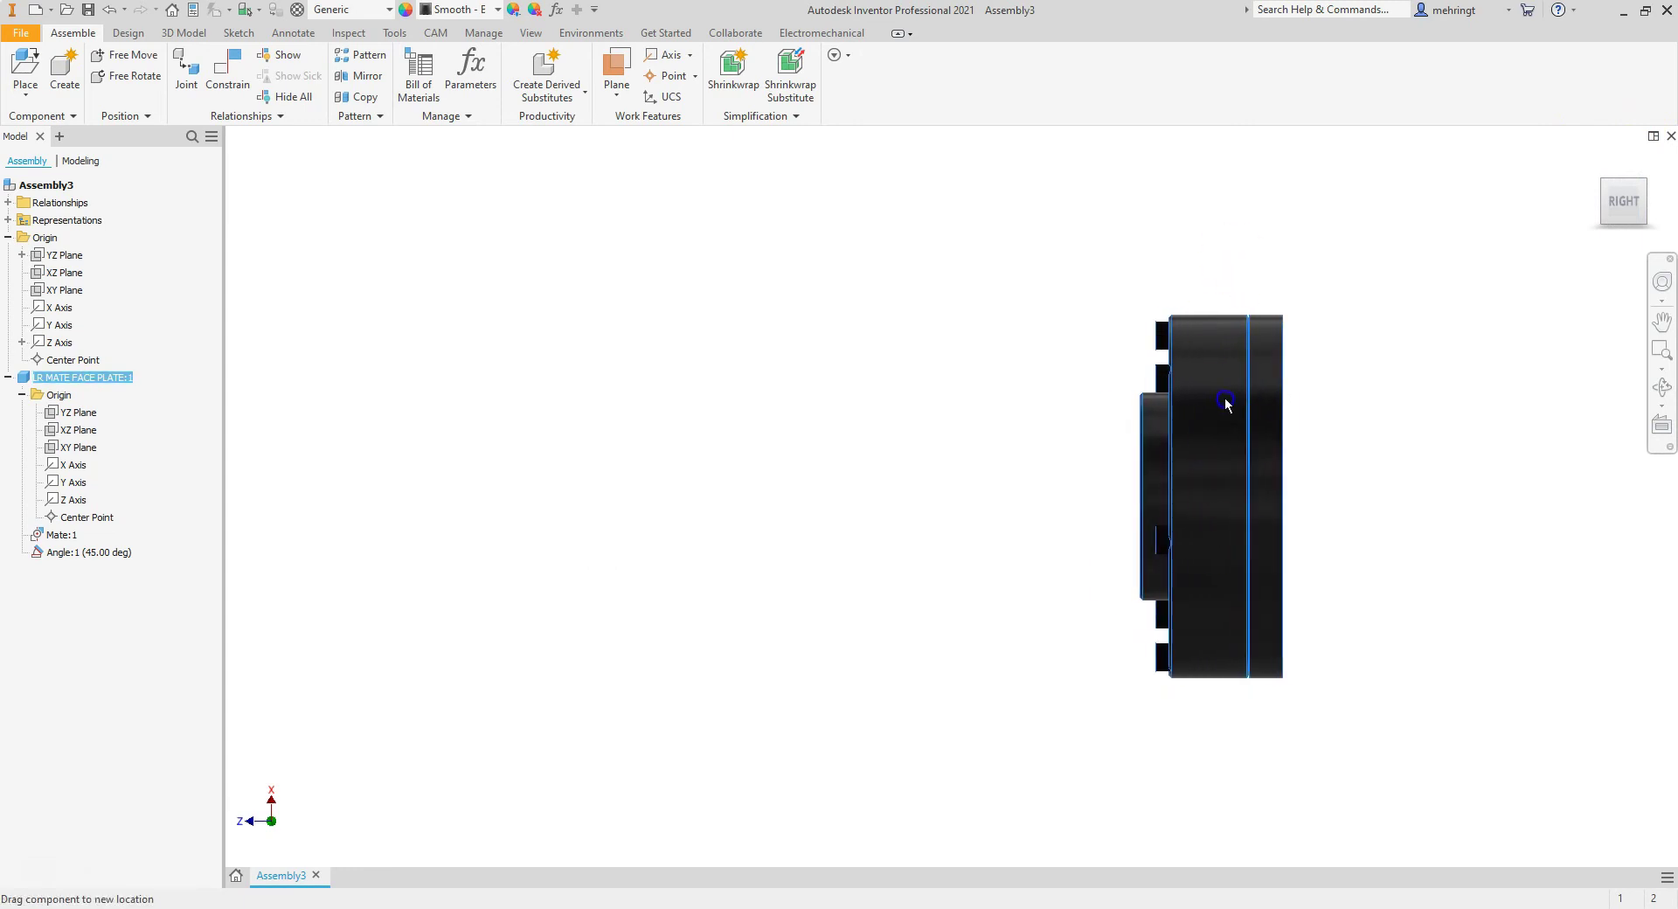
{"action": "left_click", "coordinate": [1602, 162]}
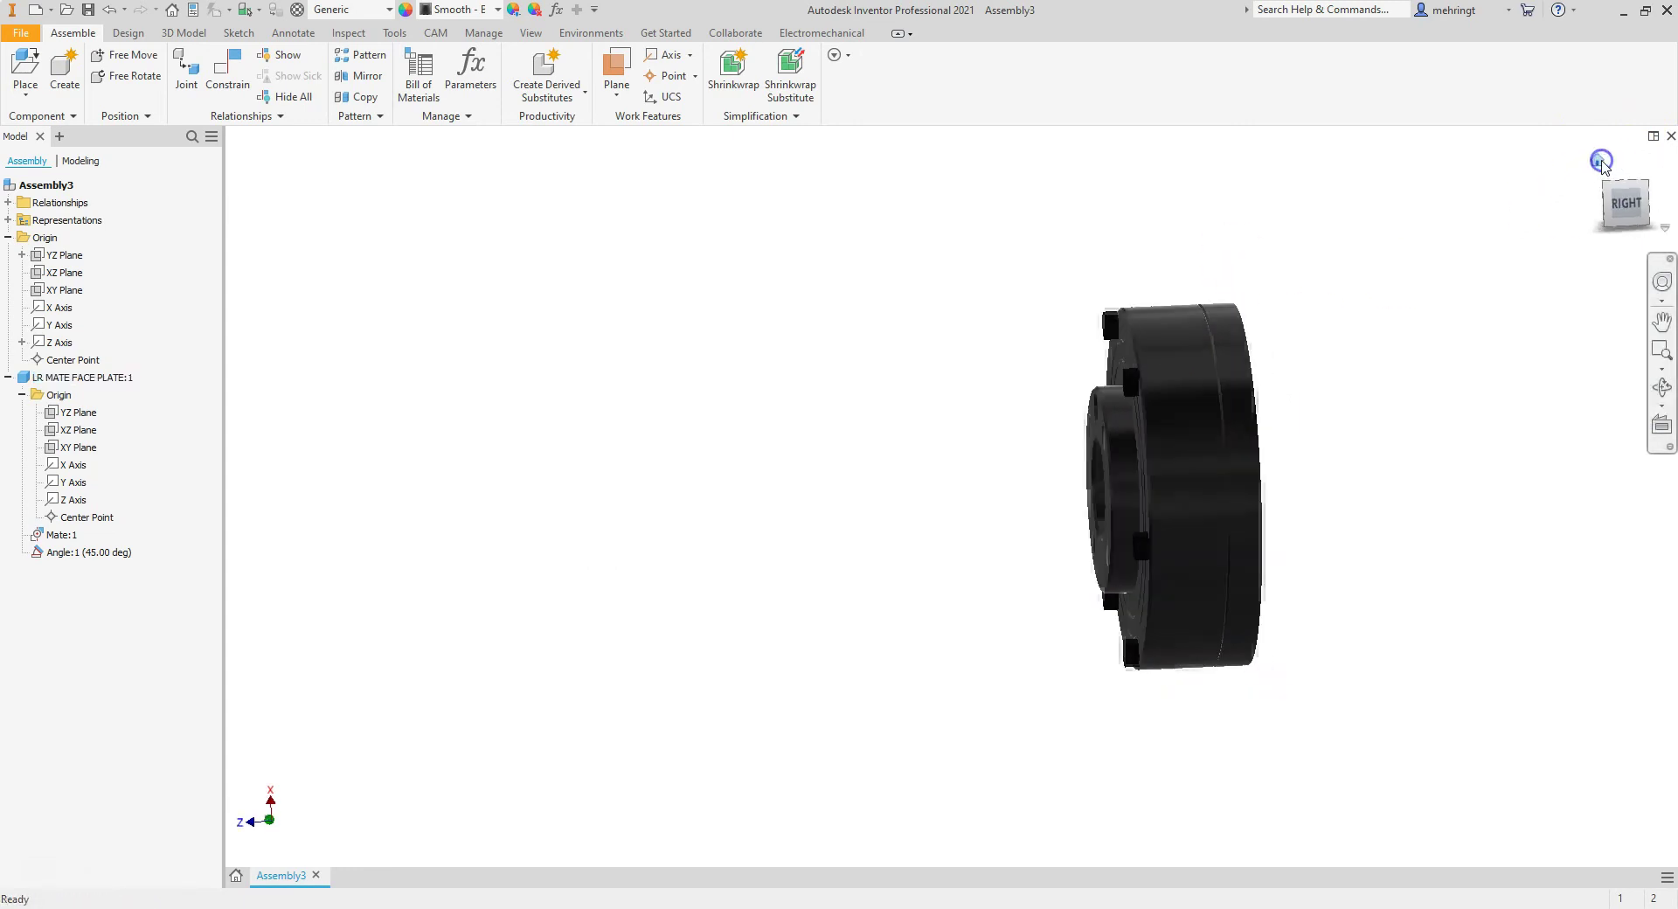
{"action": "left_click", "coordinate": [63, 255]}
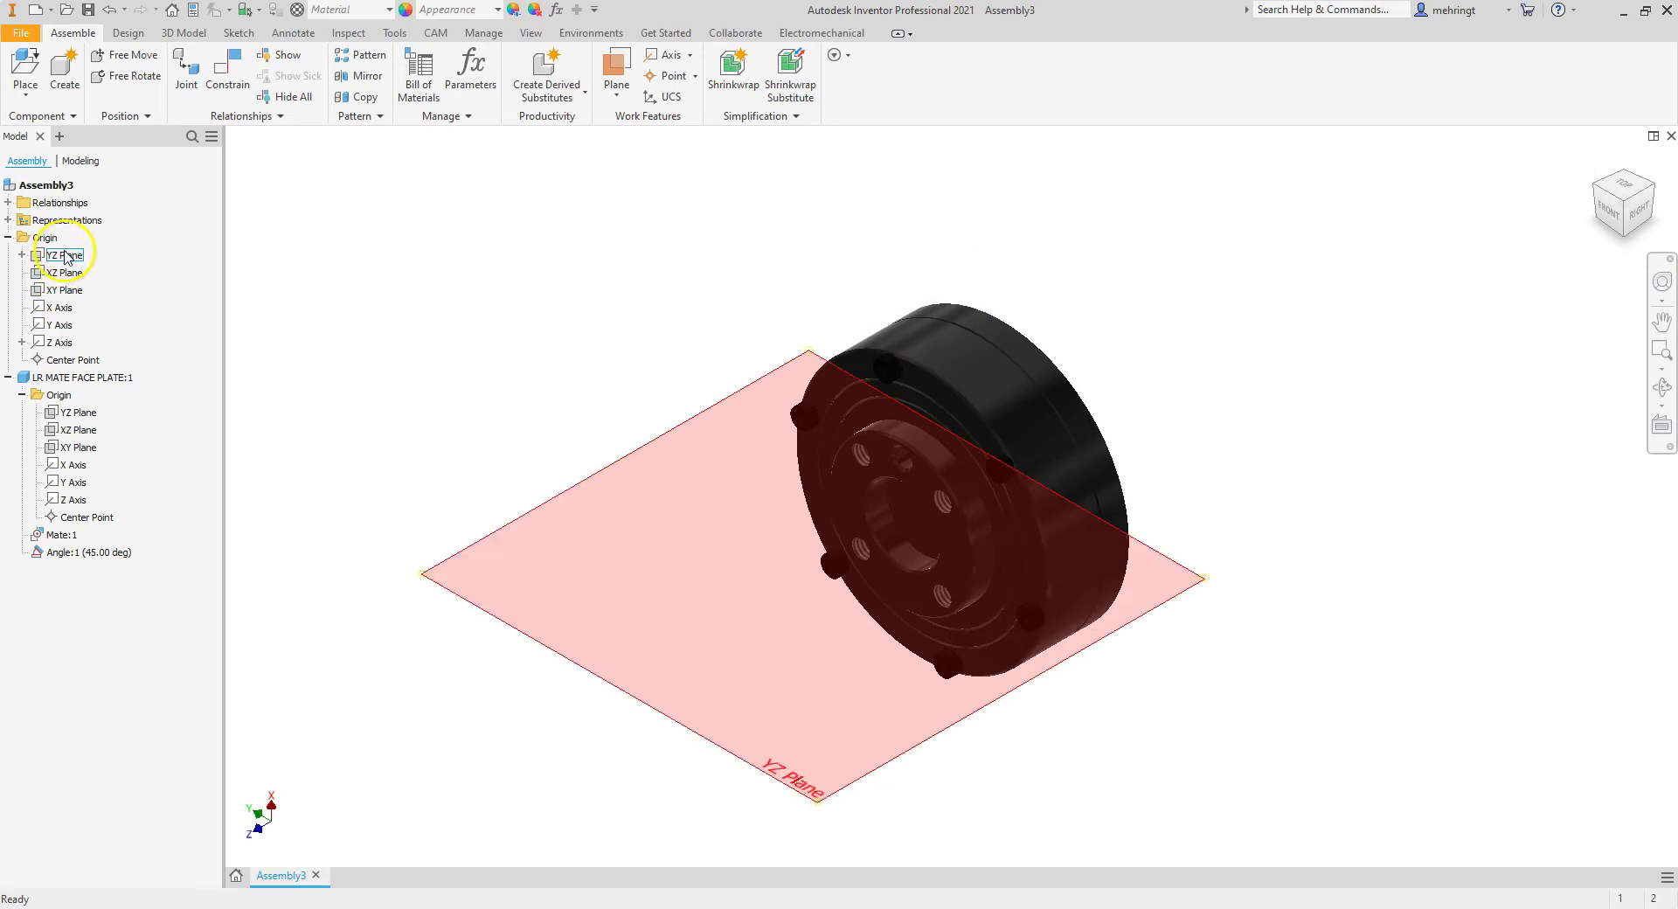
{"action": "left_click", "coordinate": [61, 290]}
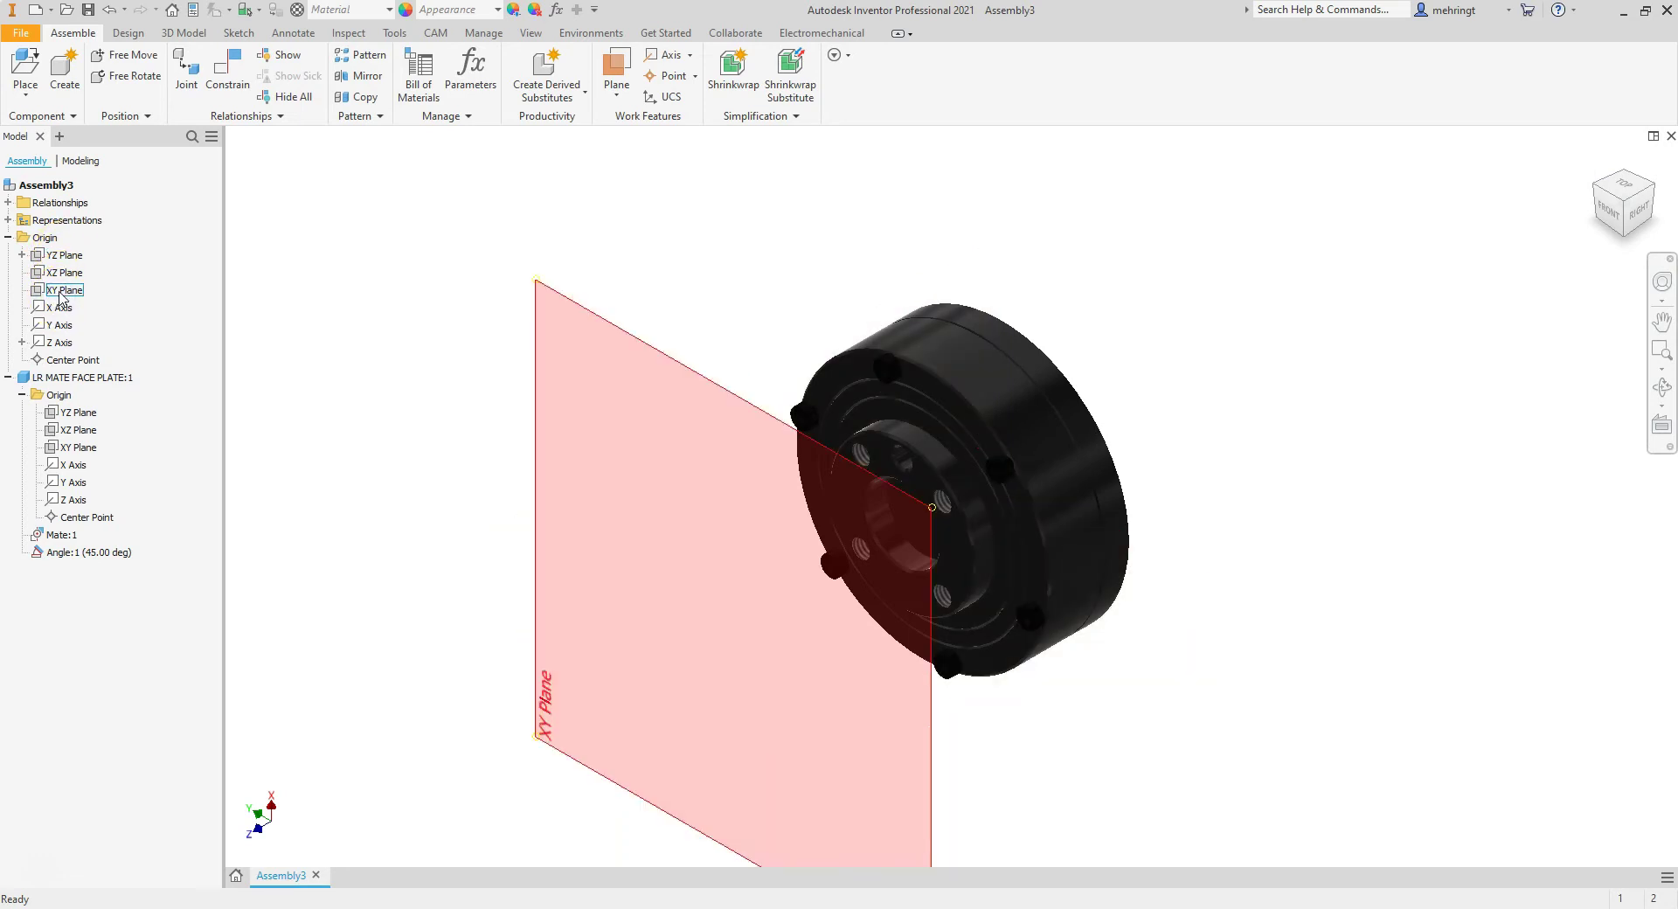
{"action": "left_click", "coordinate": [59, 292]}
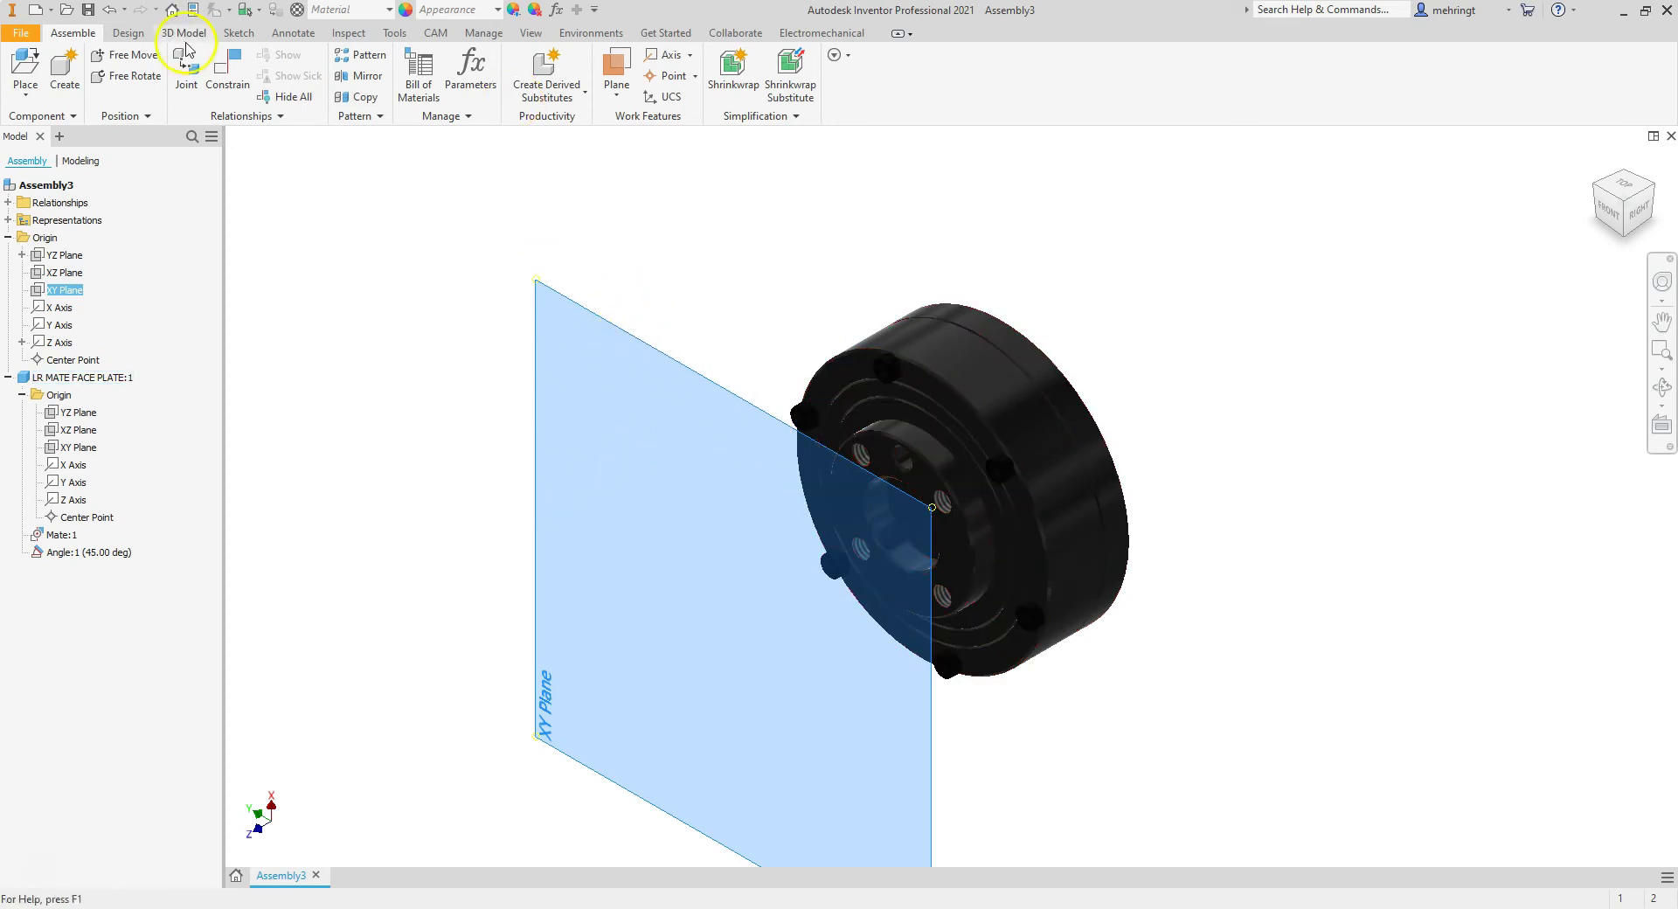
Constrain the plate's front ring face flush to the assembly XY Plane.
{"action": "left_click", "coordinate": [249, 92]}
{"action": "left_click", "coordinate": [881, 454]}
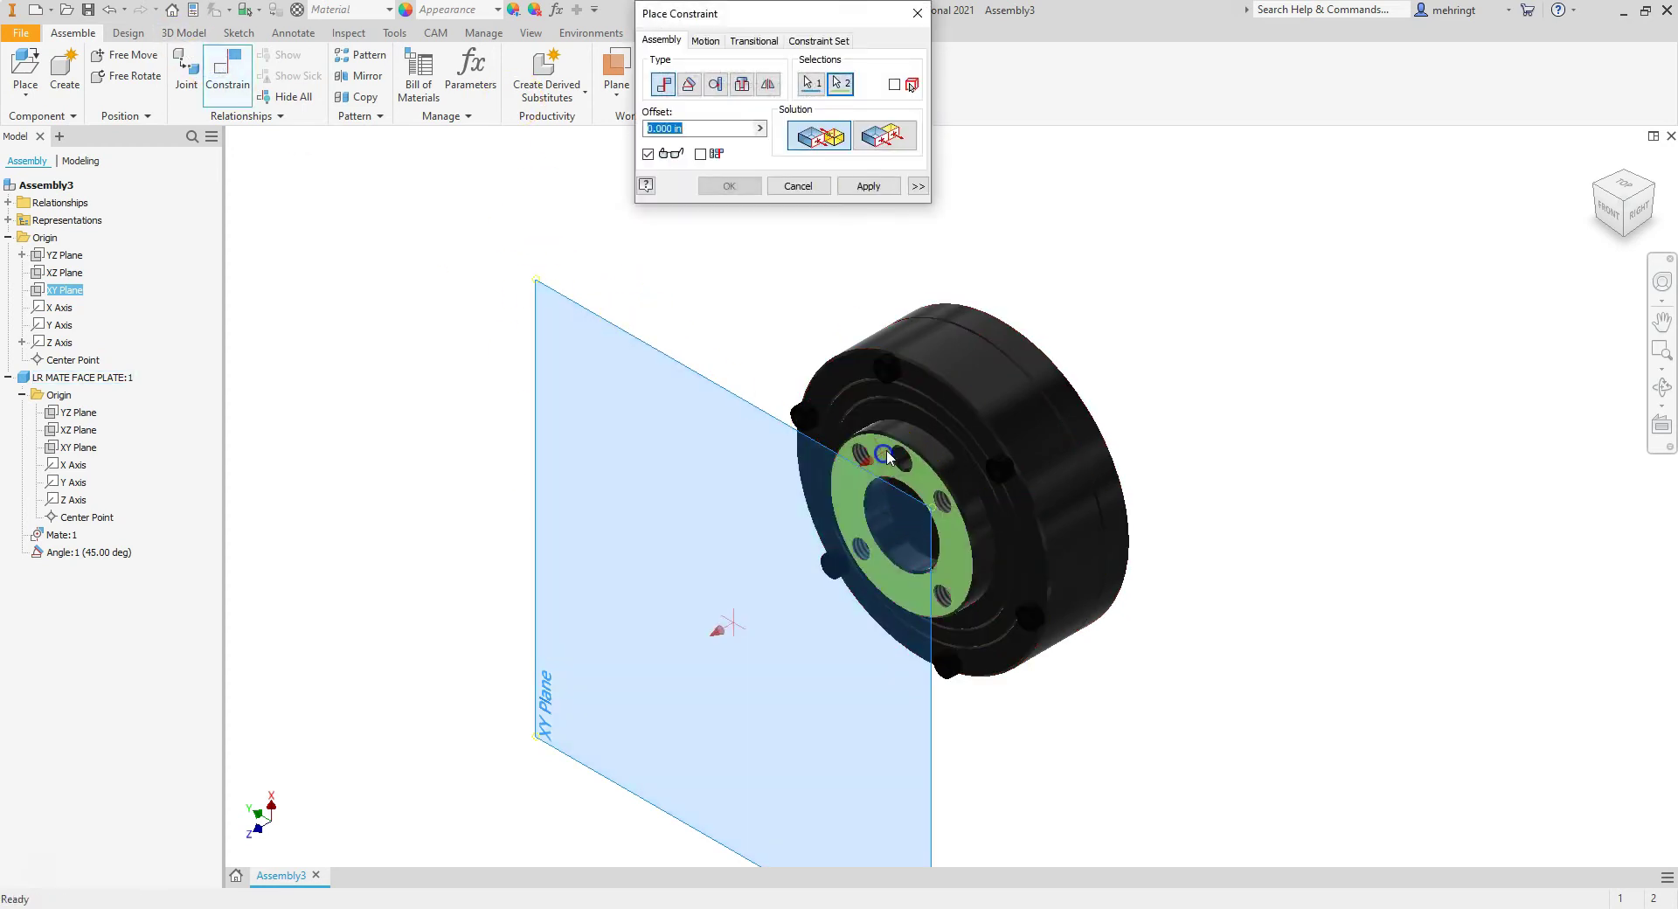
{"action": "left_click_drag", "start_coordinate": [1637, 220], "coordinate": [1423, 183]}
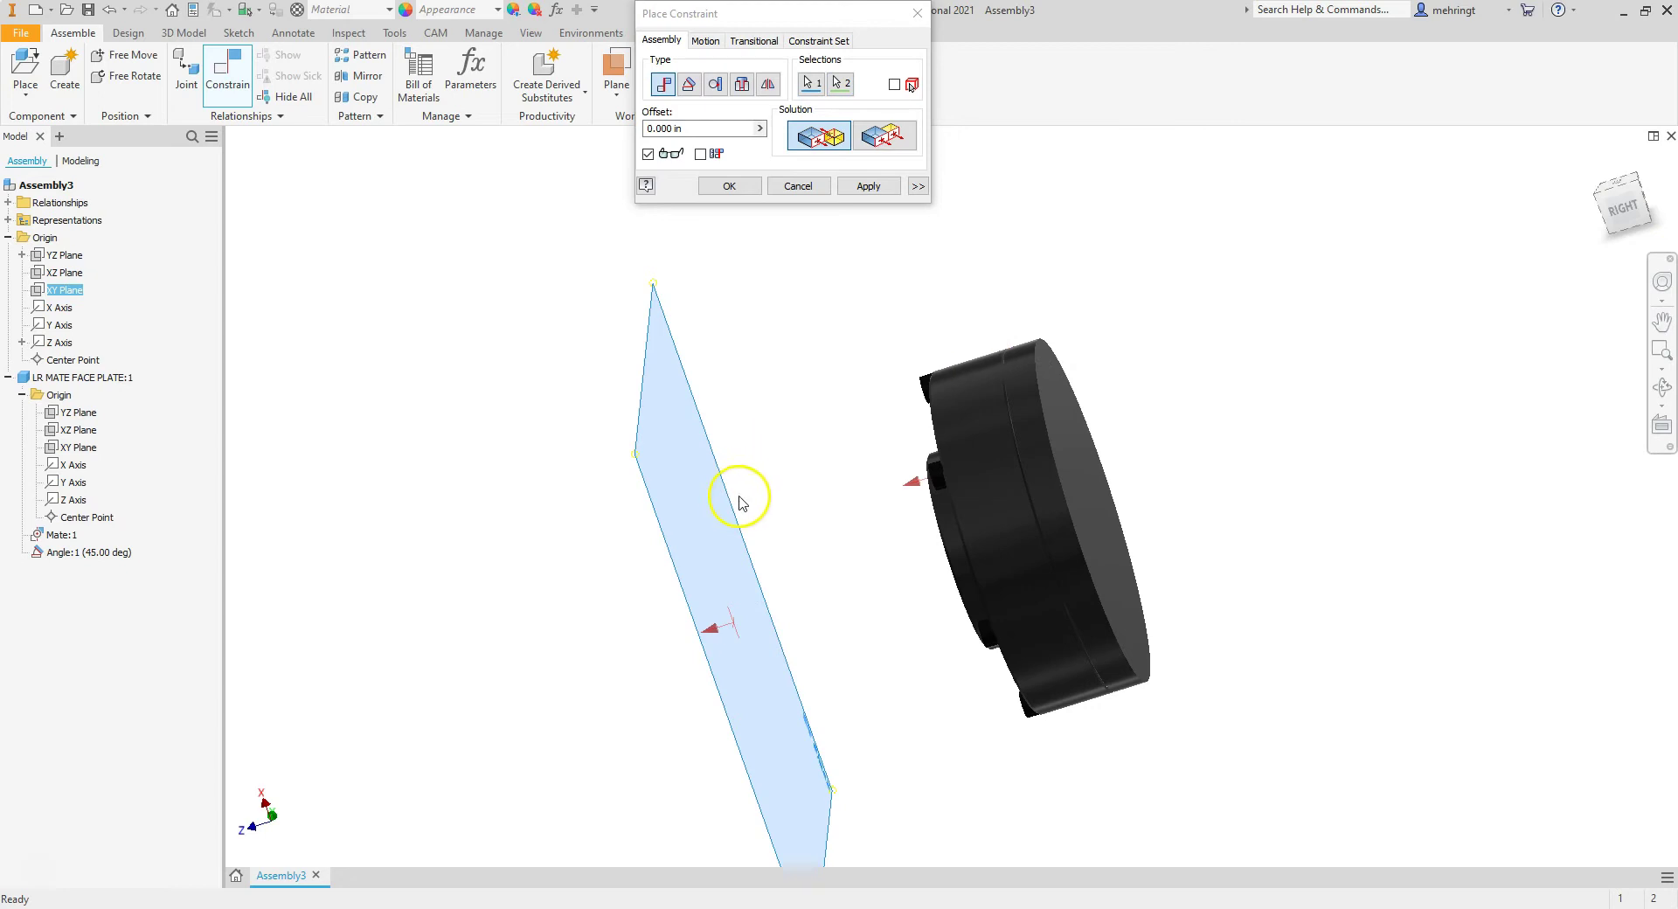
{"action": "left_click", "coordinate": [884, 135]}
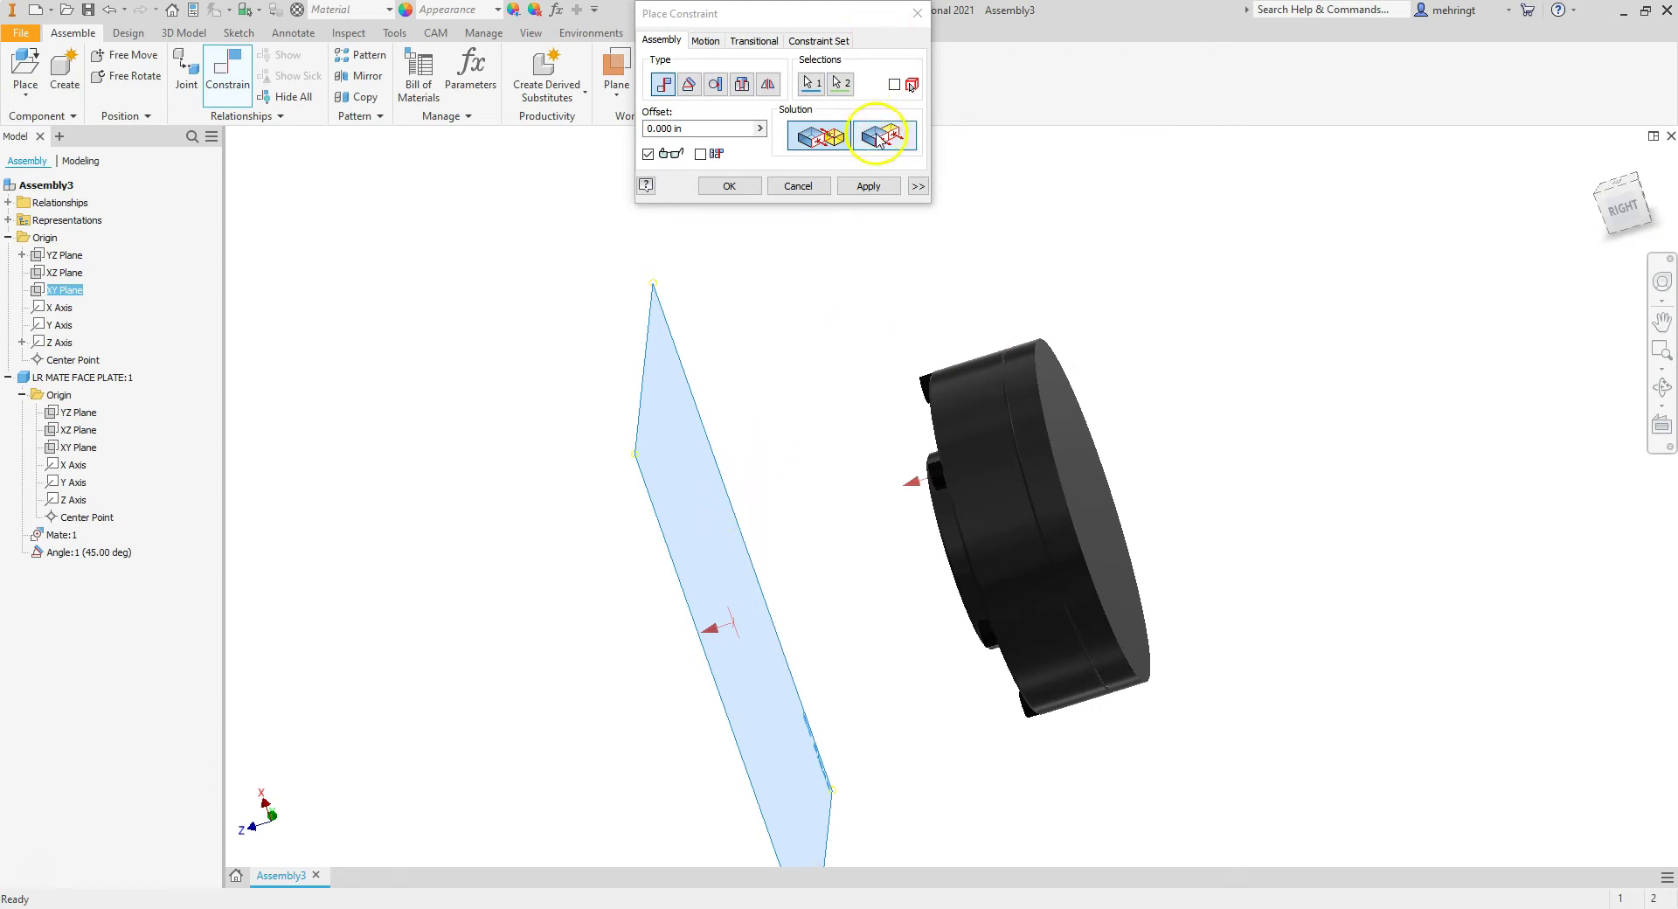
{"action": "left_click", "coordinate": [729, 186]}
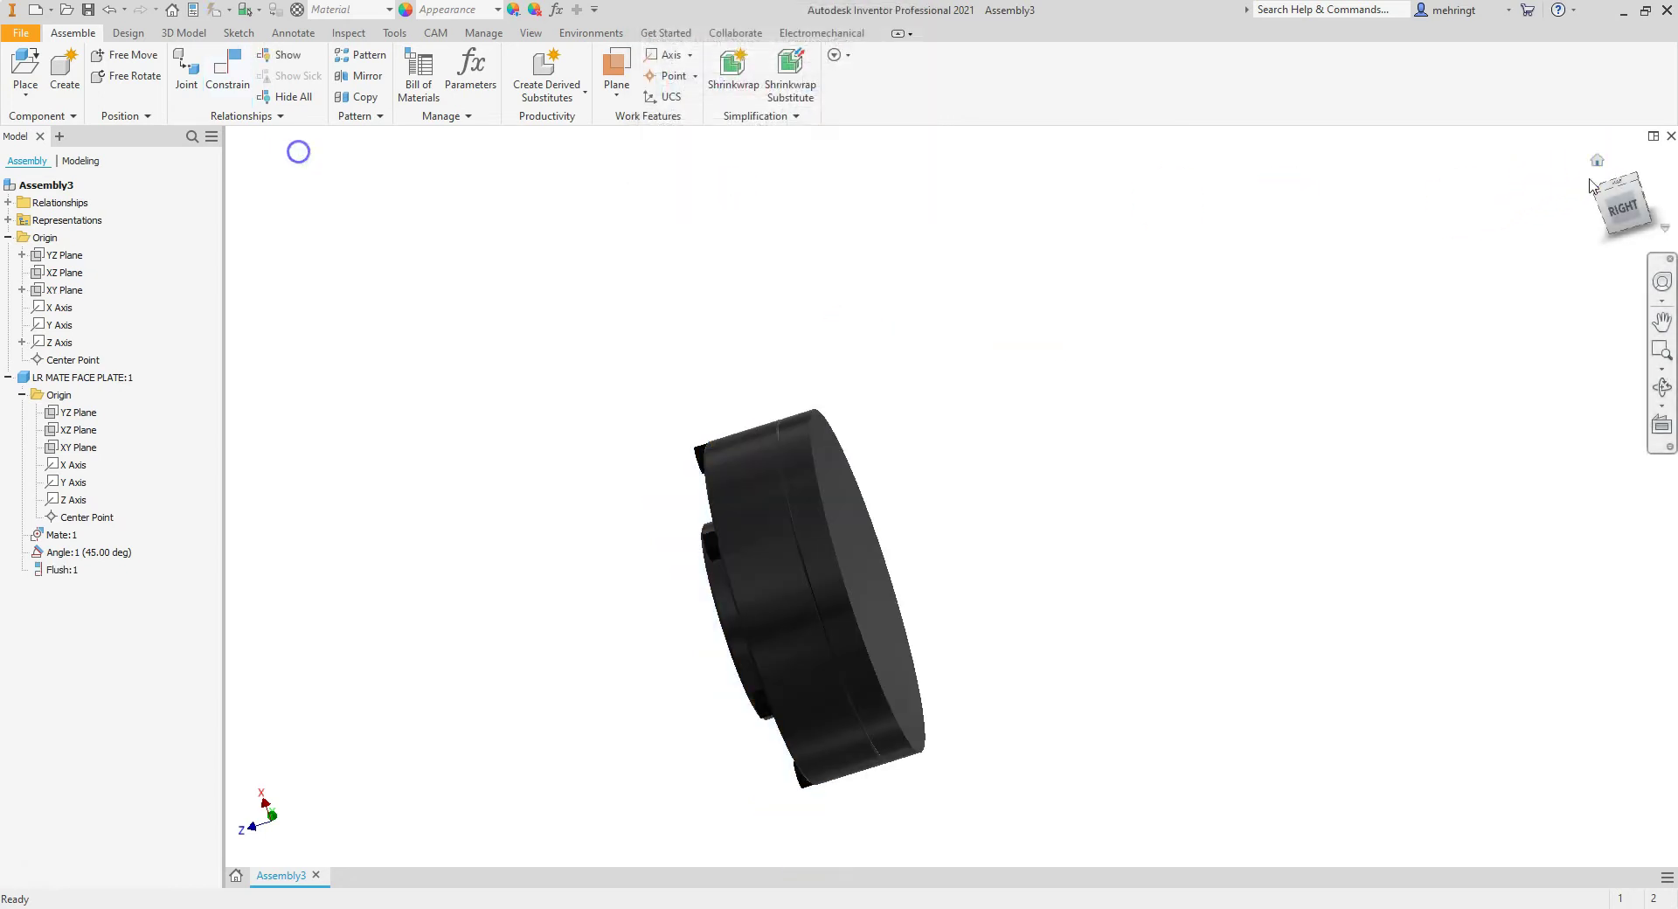
{"action": "left_click", "coordinate": [1623, 210]}
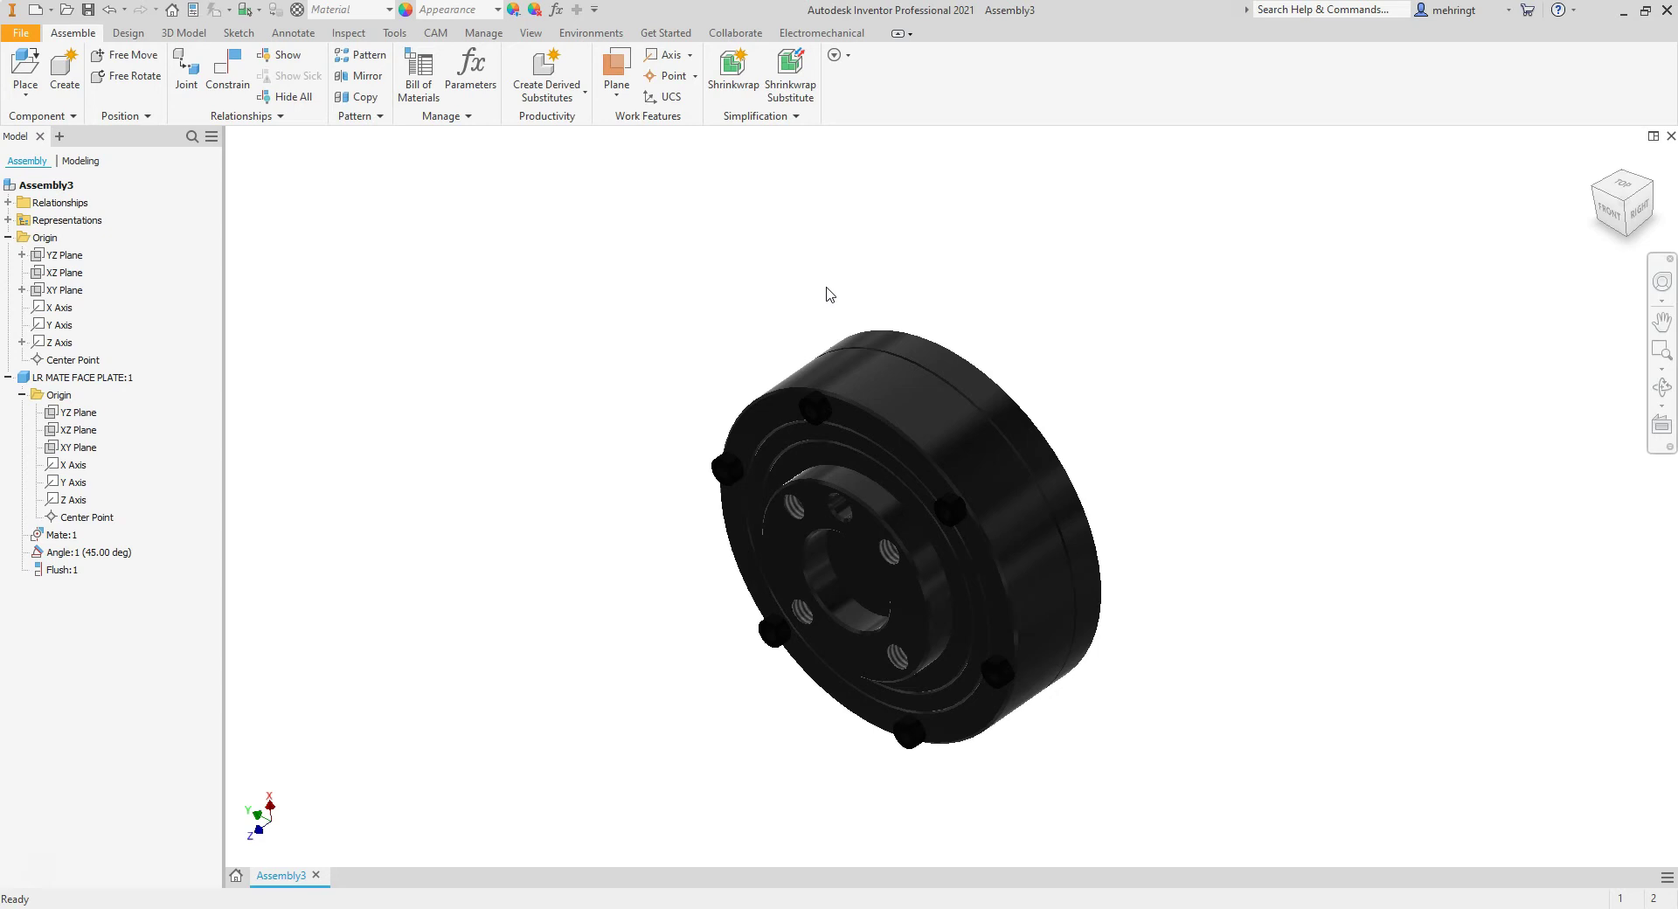
{"action": "key", "text": "ctrl+s"}
{"action": "double_click", "coordinate": [786, 789]}
{"action": "type", "text": "BOAT STARTER"}
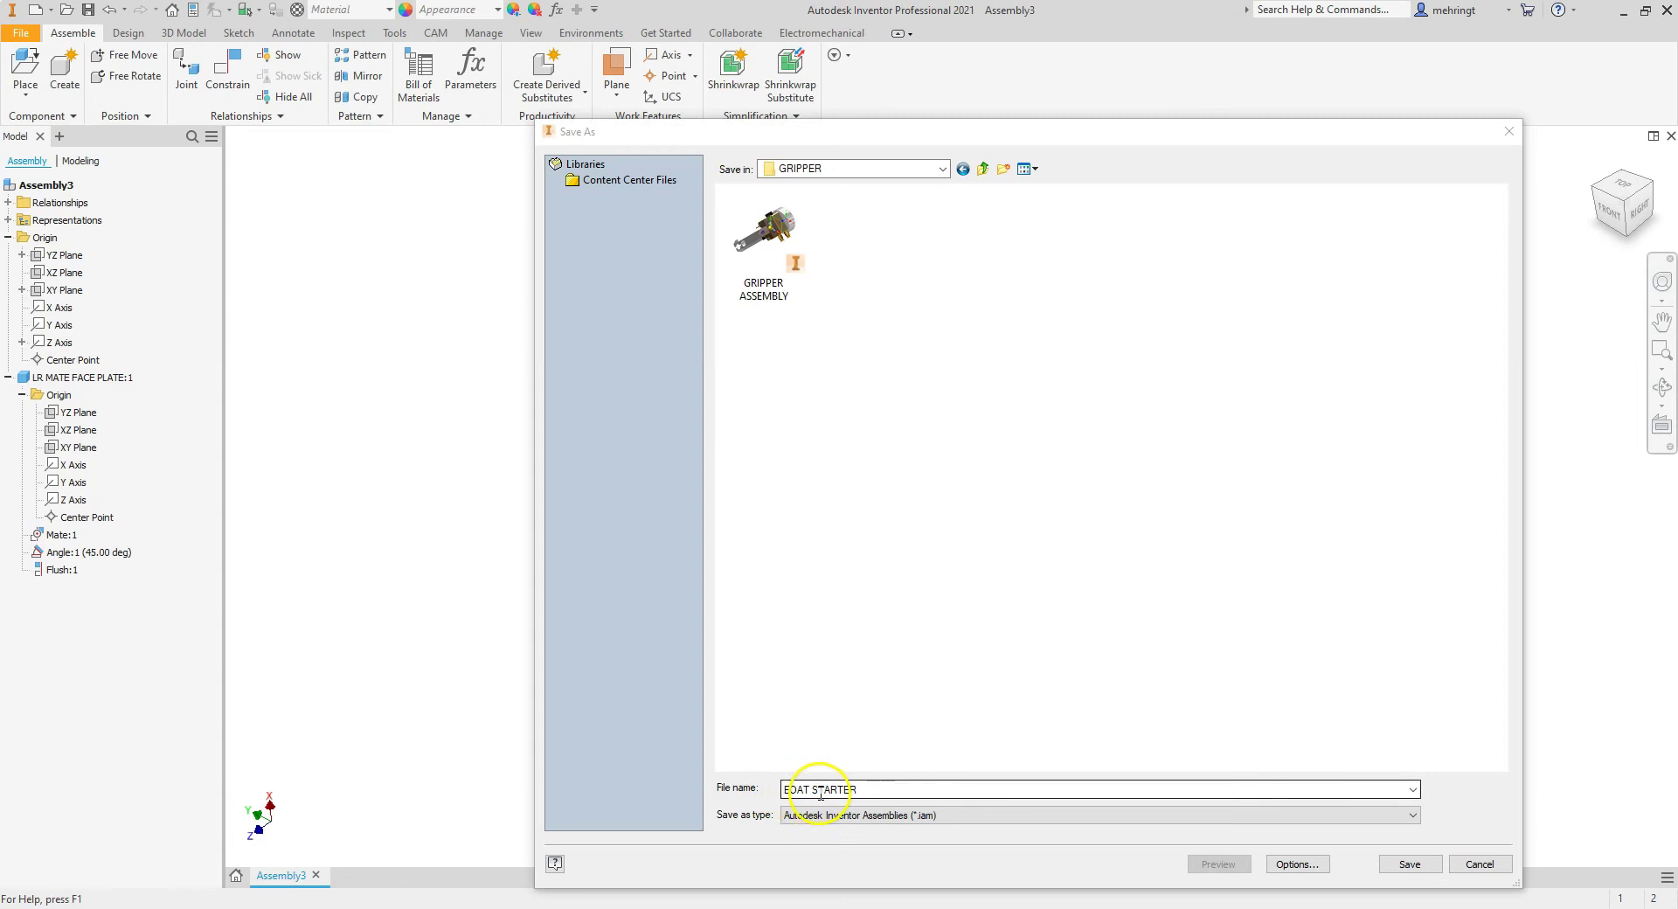
{"action": "left_click", "coordinate": [1402, 862]}
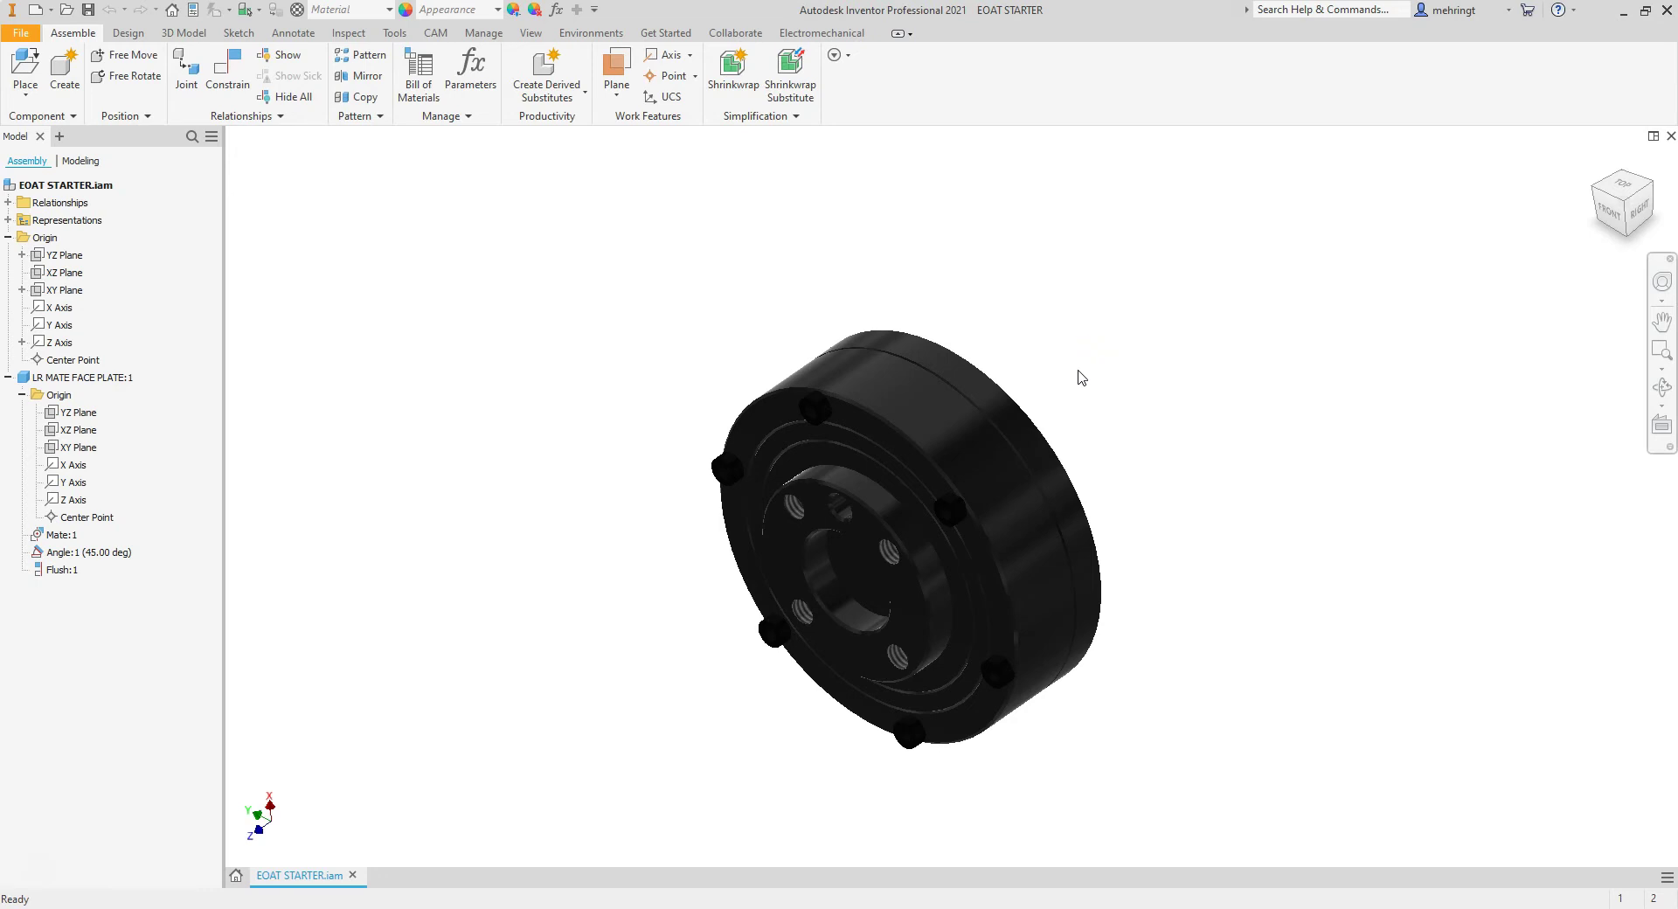
{"action": "left_click", "coordinate": [861, 435]}
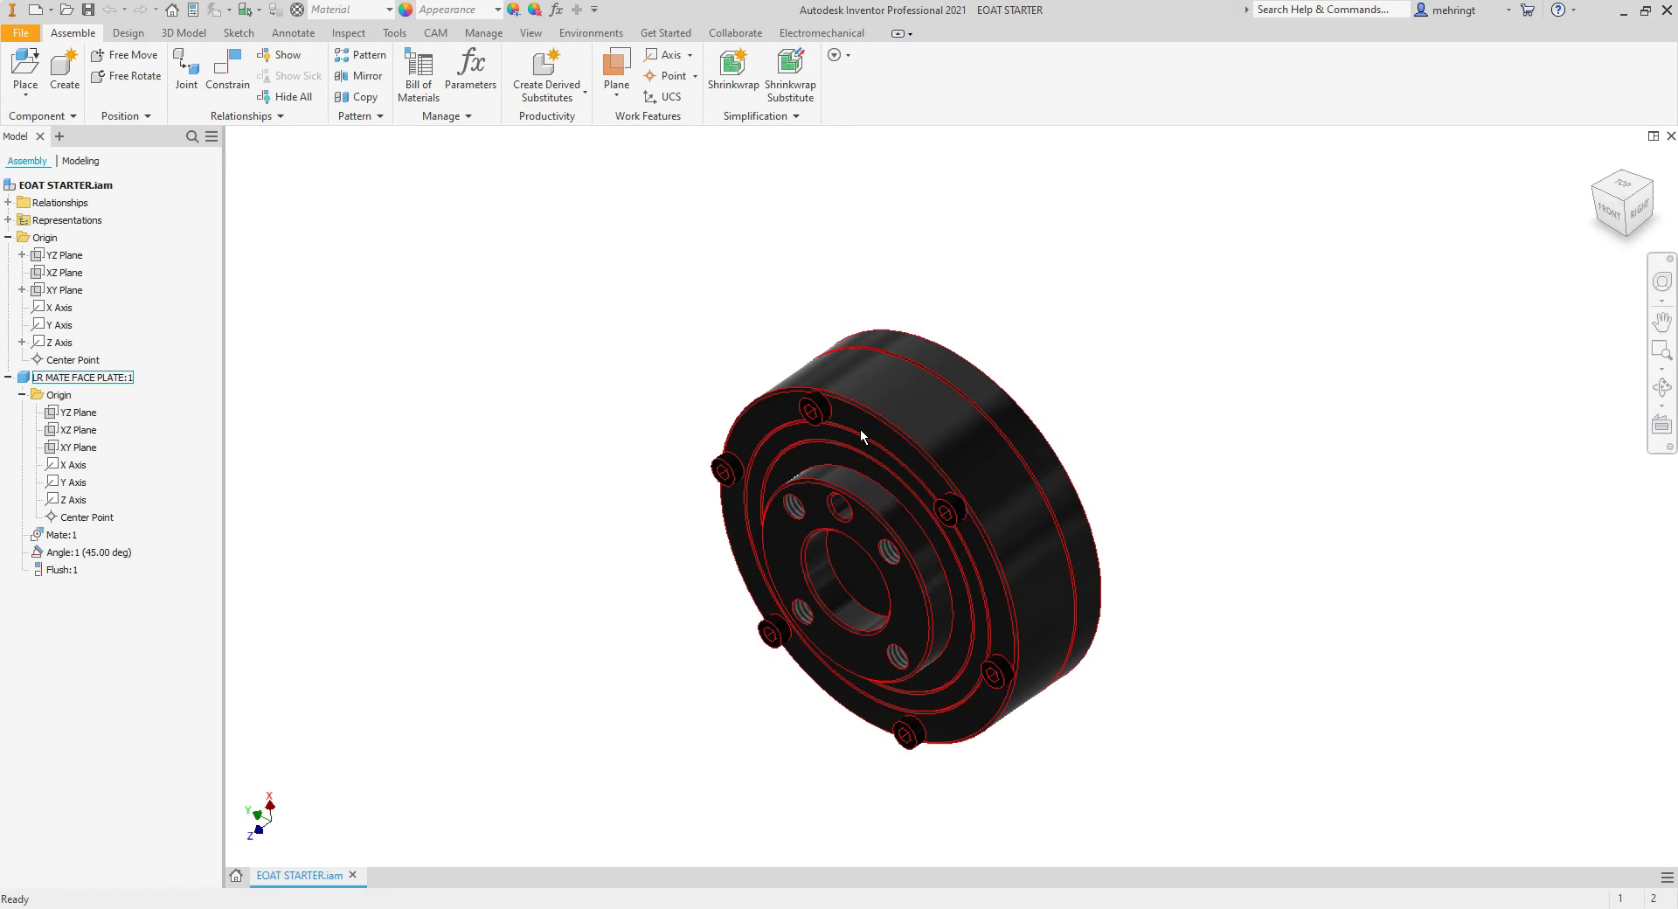
{"action": "left_click", "coordinate": [873, 666]}
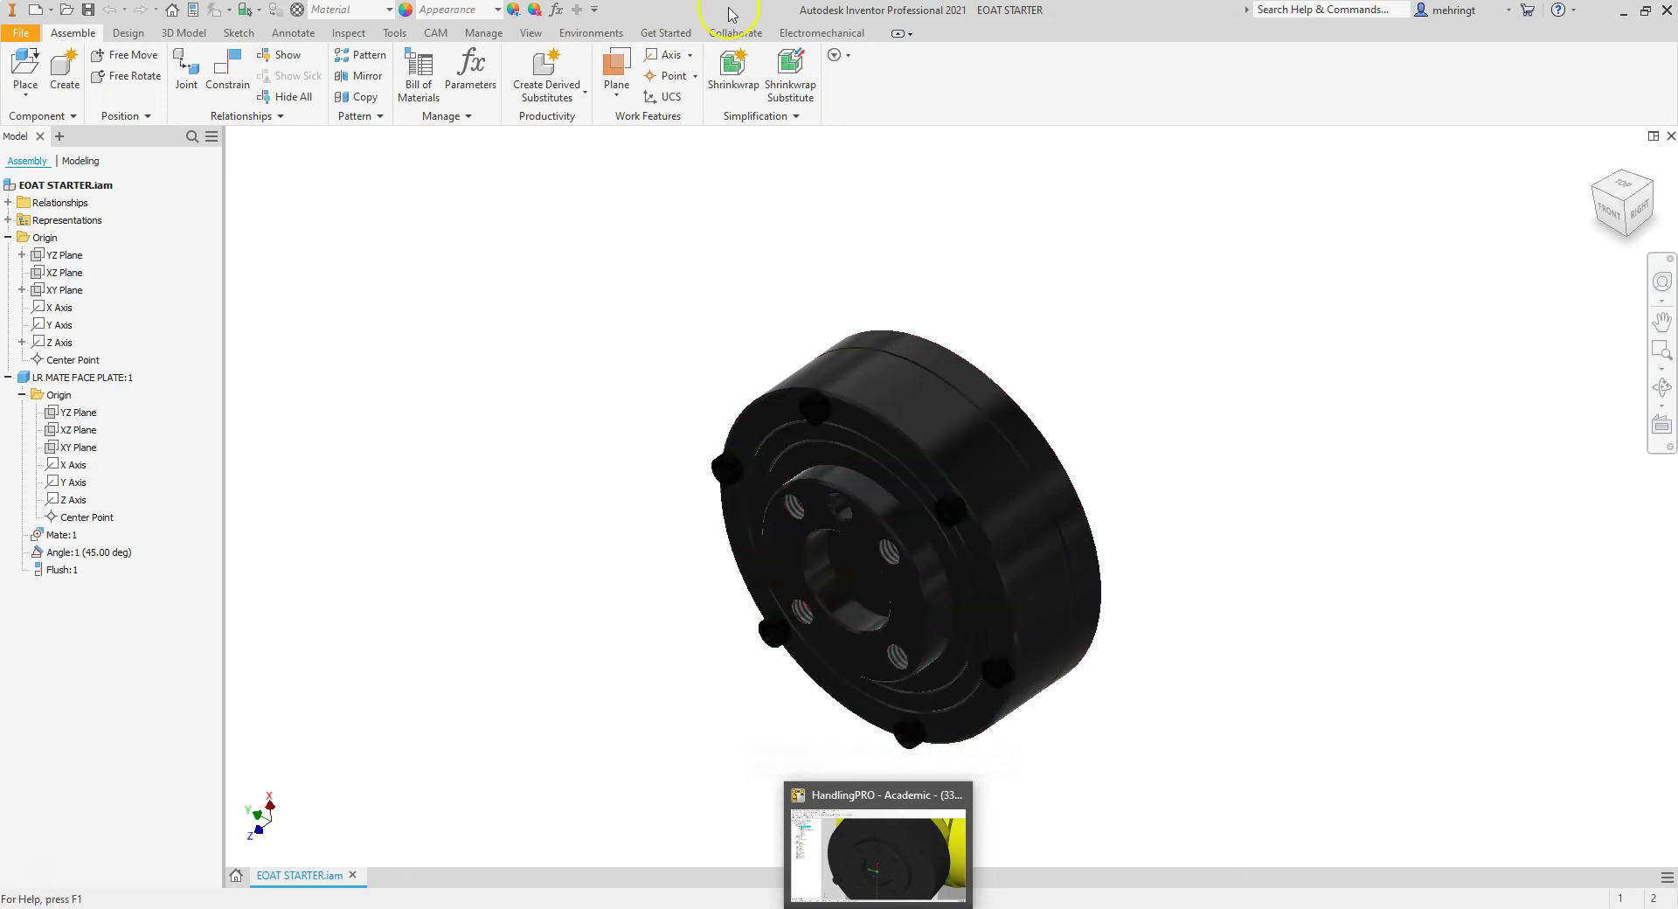
{"action": "left_click", "coordinate": [1003, 521]}
{"action": "key", "text": "Escape"}
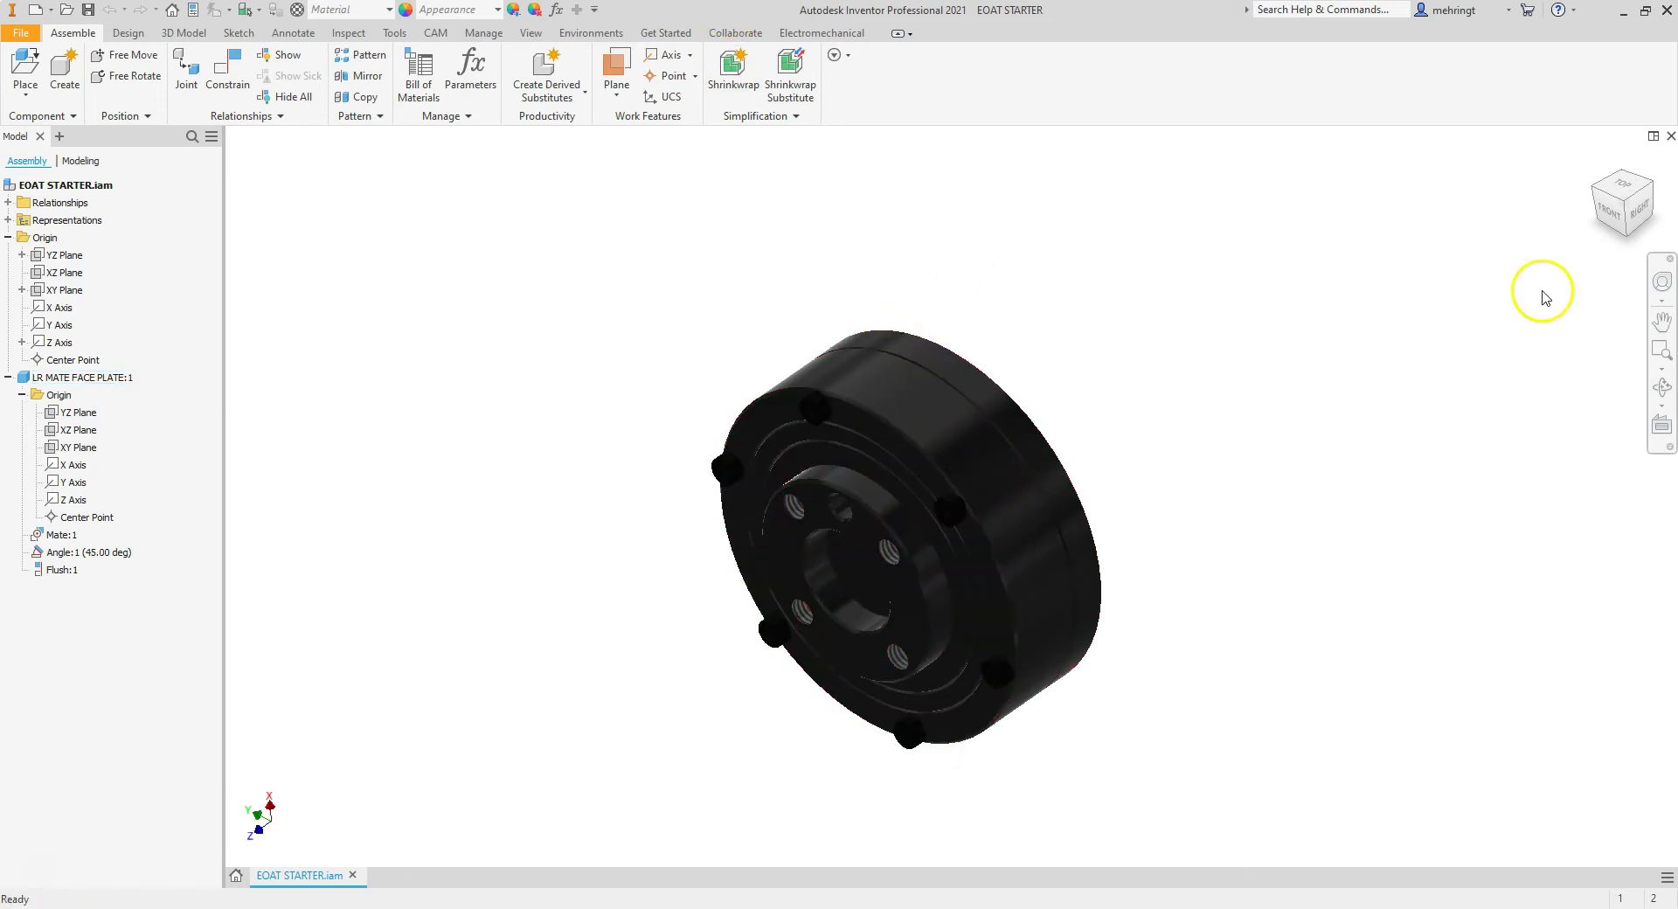
Place one GRIPPER ASSEMBLY.iam beside the face plate and orbit around it.
{"action": "left_click", "coordinate": [26, 70]}
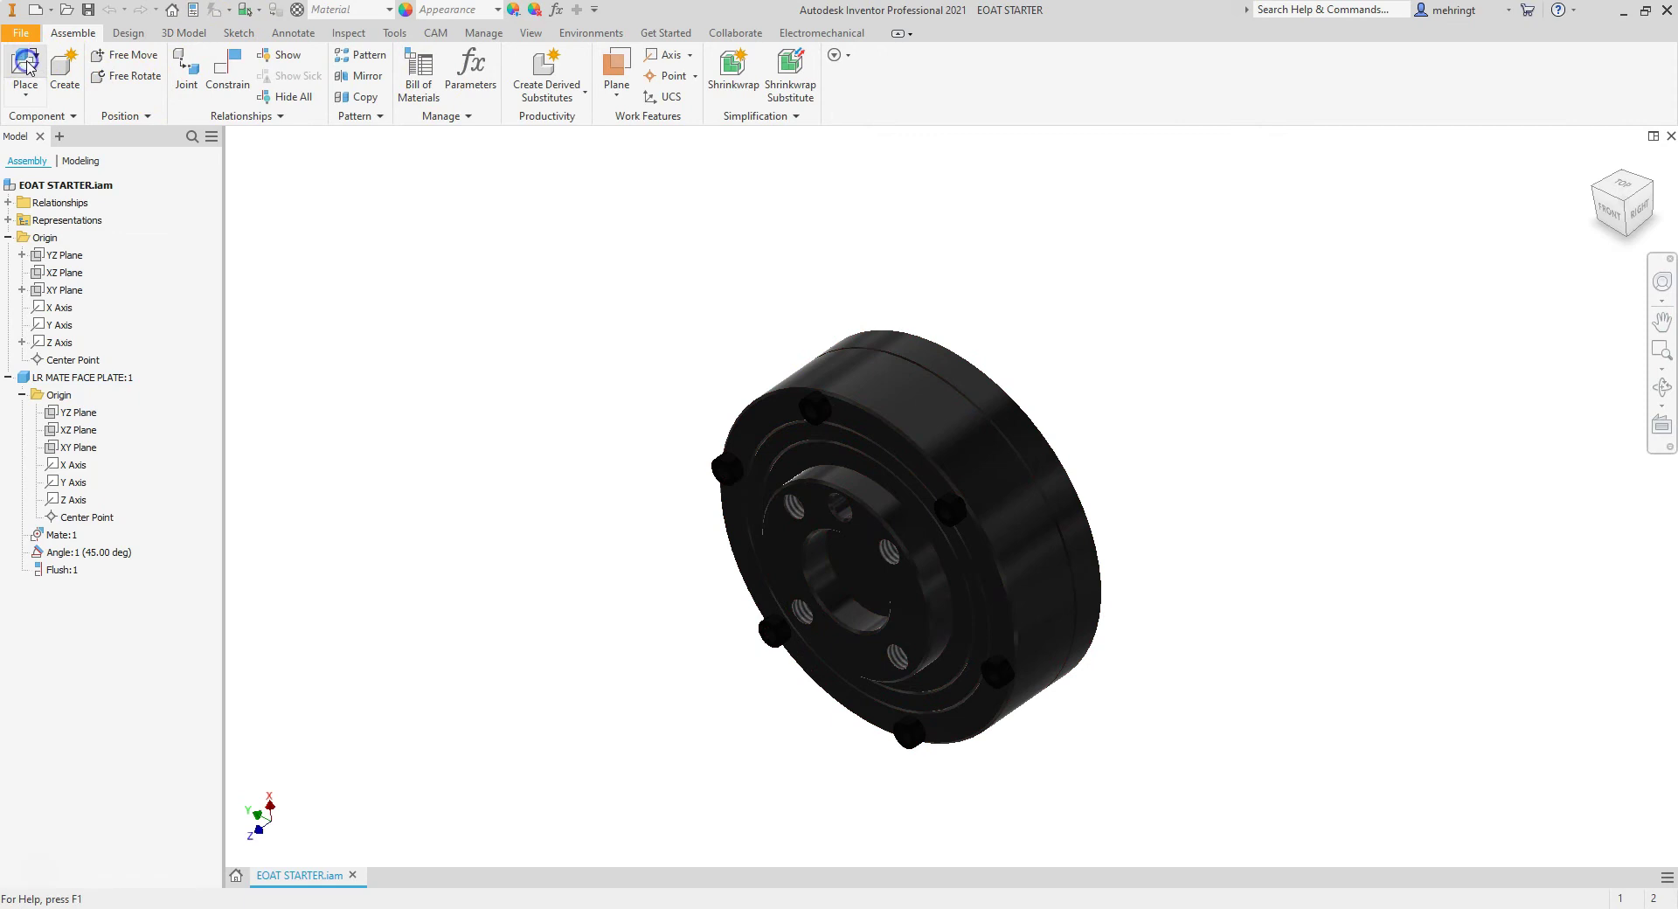
{"action": "left_click", "coordinate": [1221, 262]}
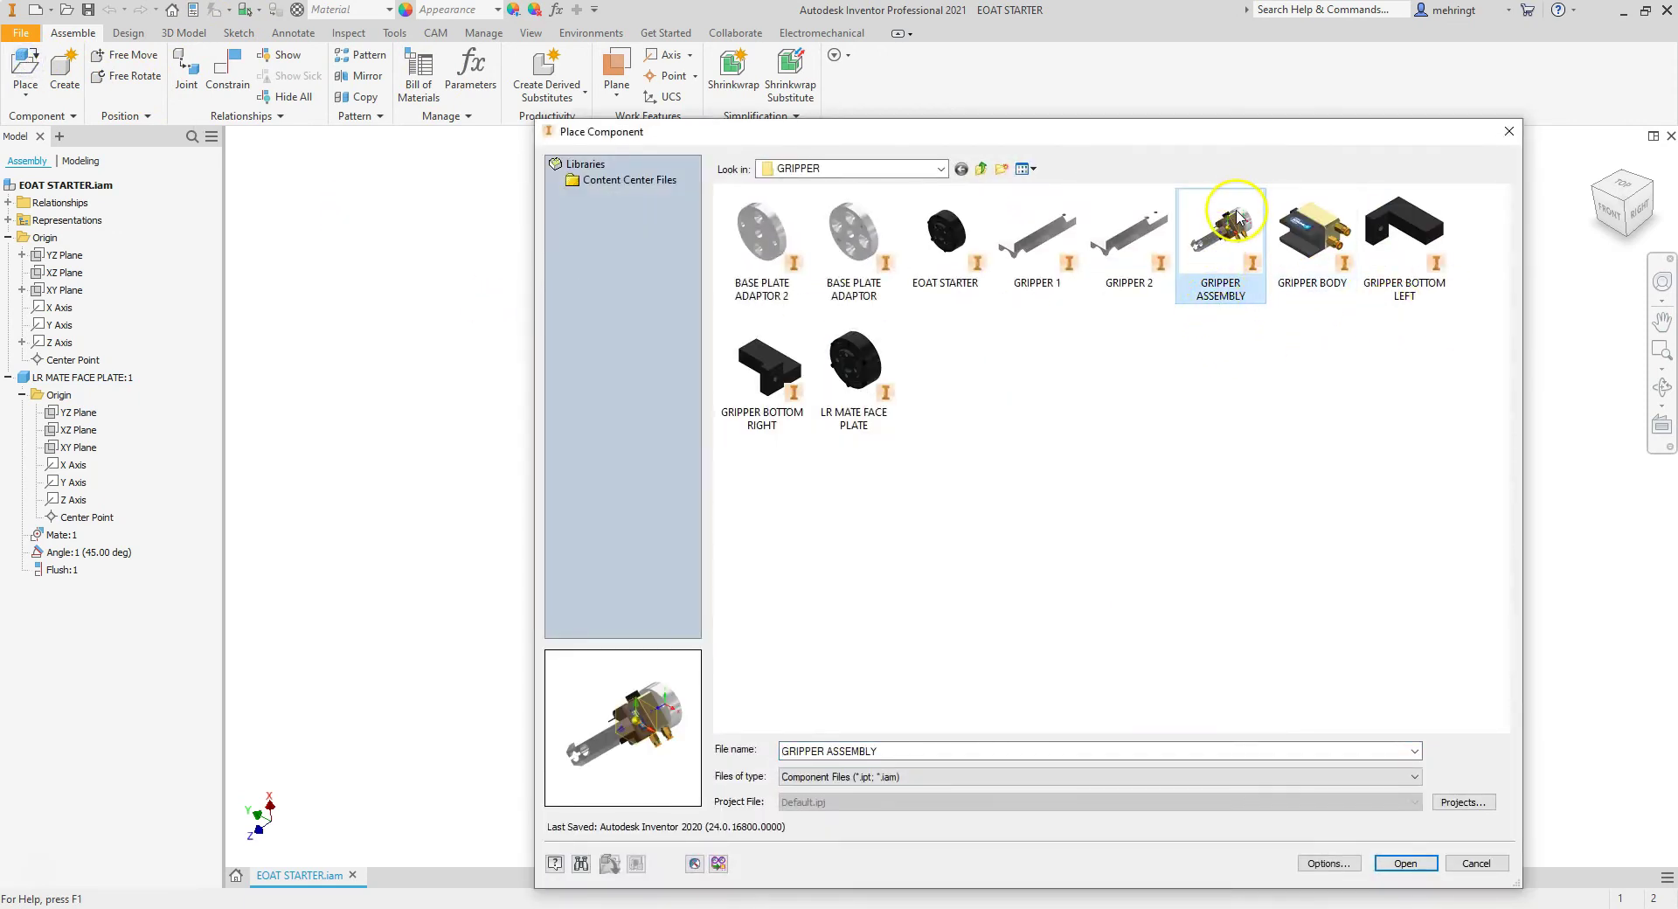
{"action": "mouse_move", "coordinate": [1220, 236]}
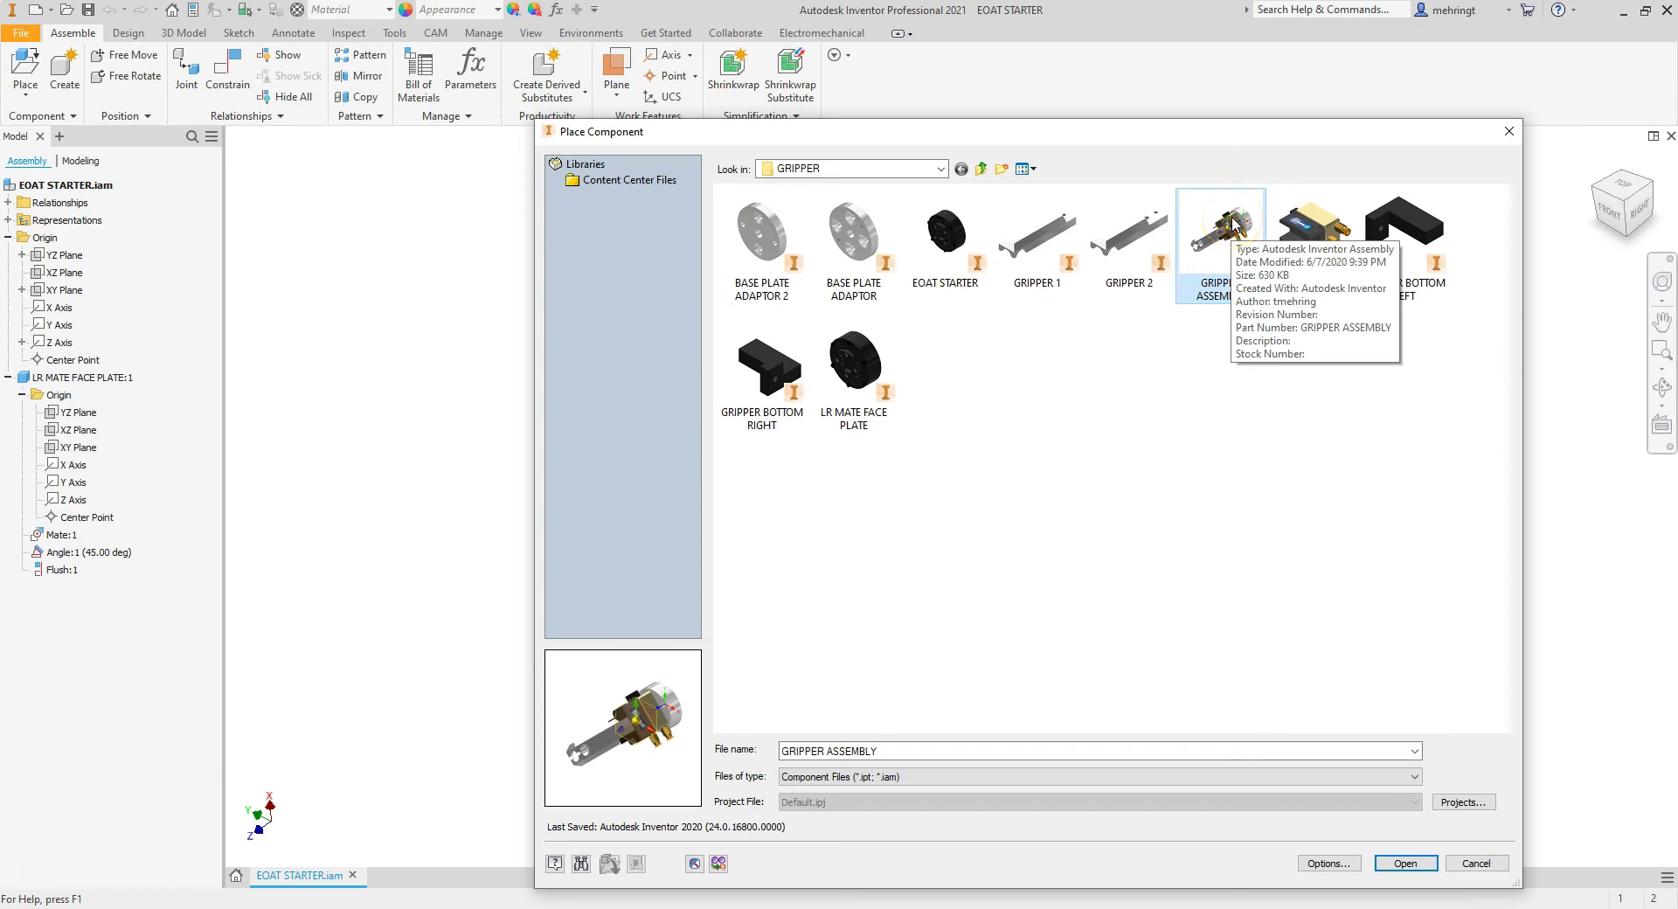
{"action": "left_click", "coordinate": [1401, 863]}
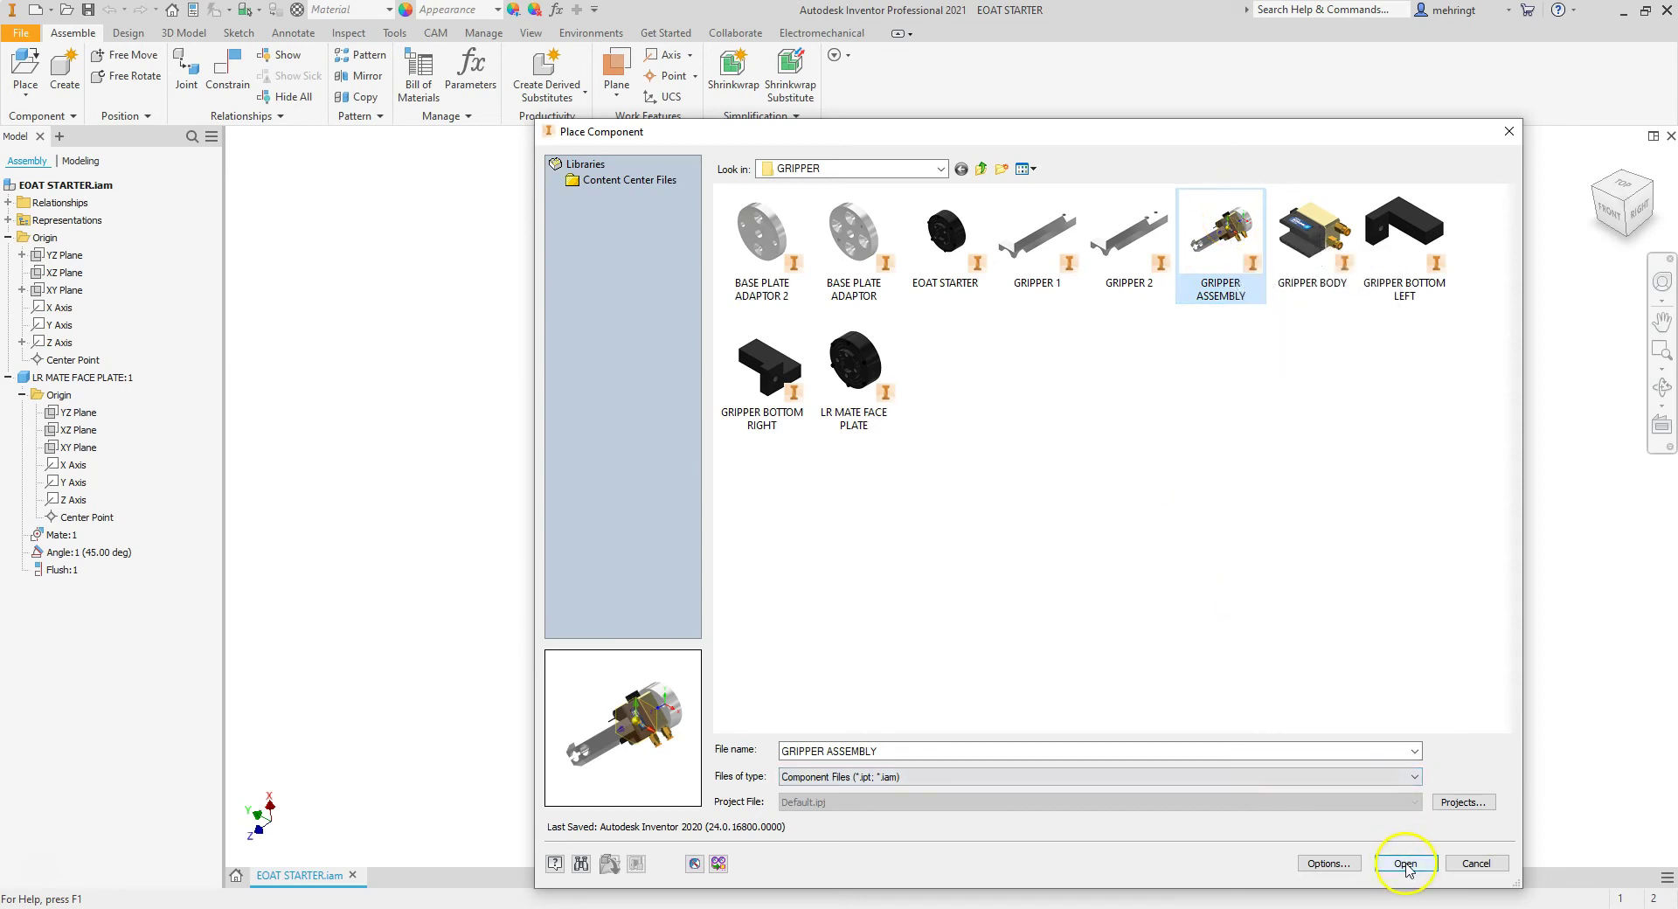
{"action": "scroll", "coordinate": [865, 471], "scroll_direction": "down", "scroll_amount": 5}
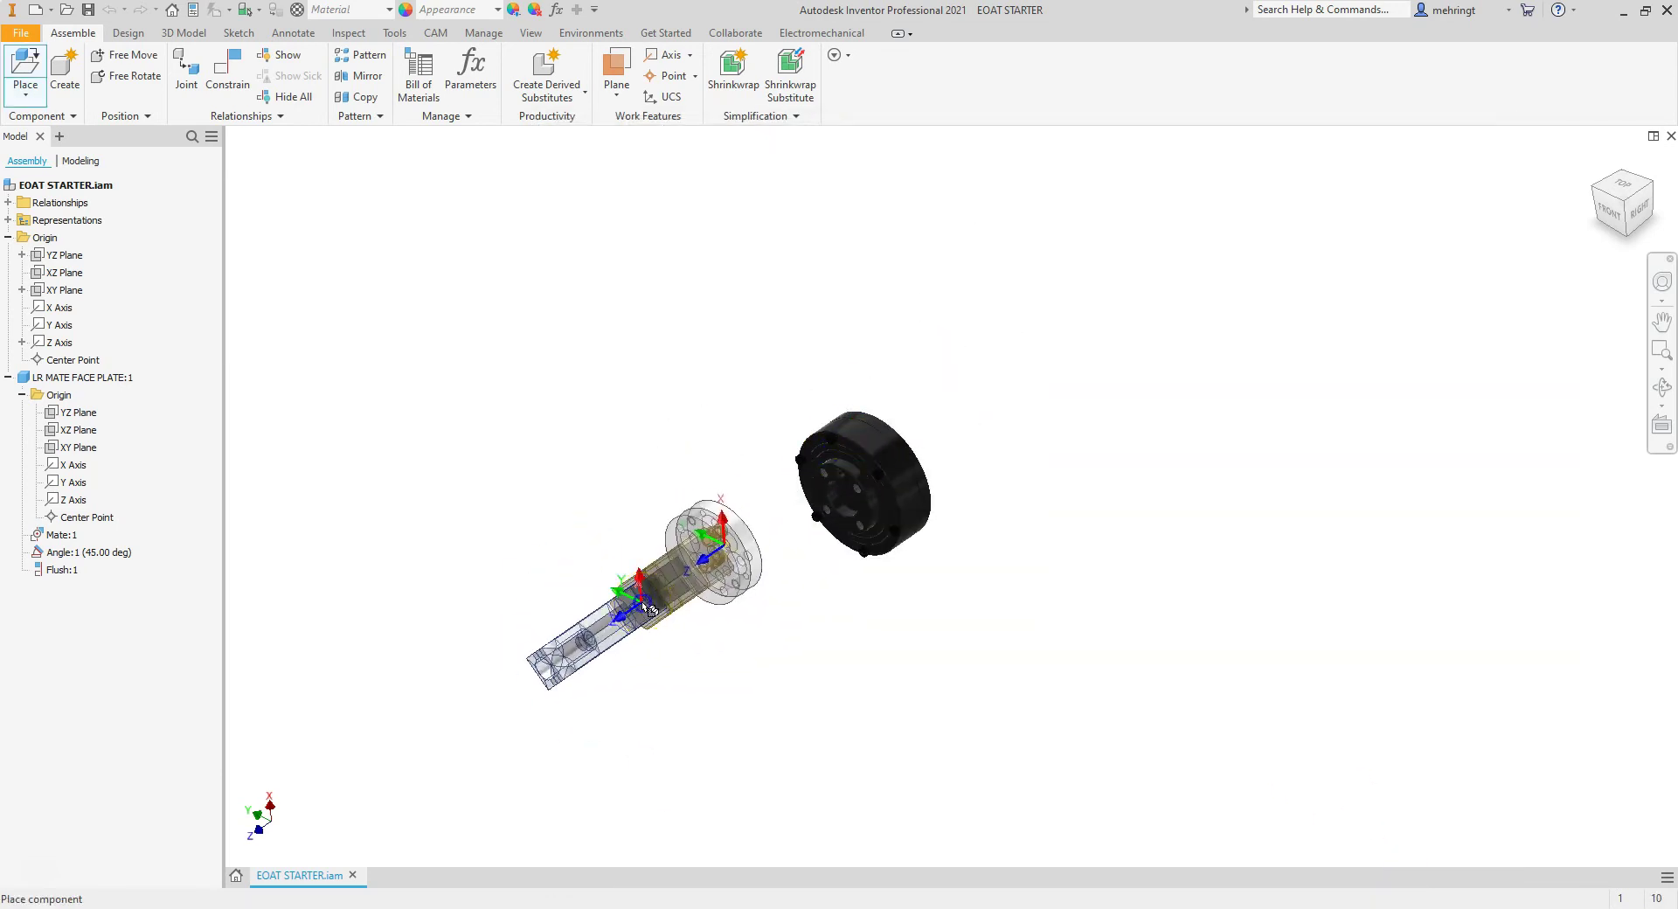
{"action": "left_click", "coordinate": [651, 610]}
{"action": "right_click", "coordinate": [703, 420]}
{"action": "left_click", "coordinate": [1344, 392]}
{"action": "left_click", "coordinate": [1622, 215]}
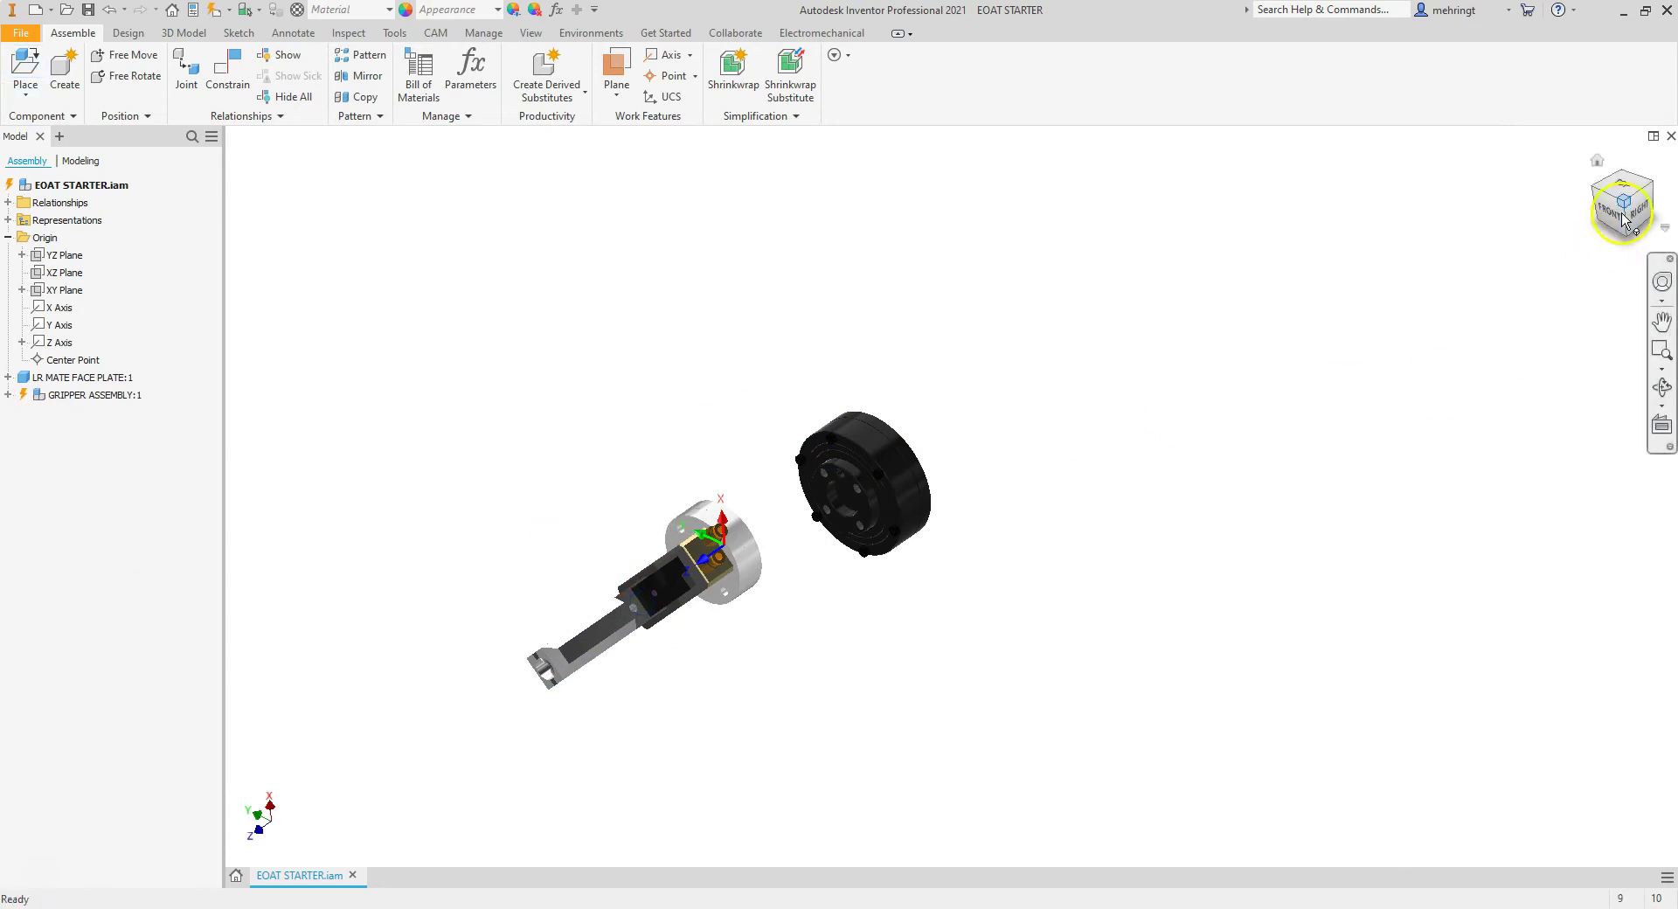
{"action": "left_click_drag", "start_coordinate": [1622, 215], "coordinate": [1646, 218]}
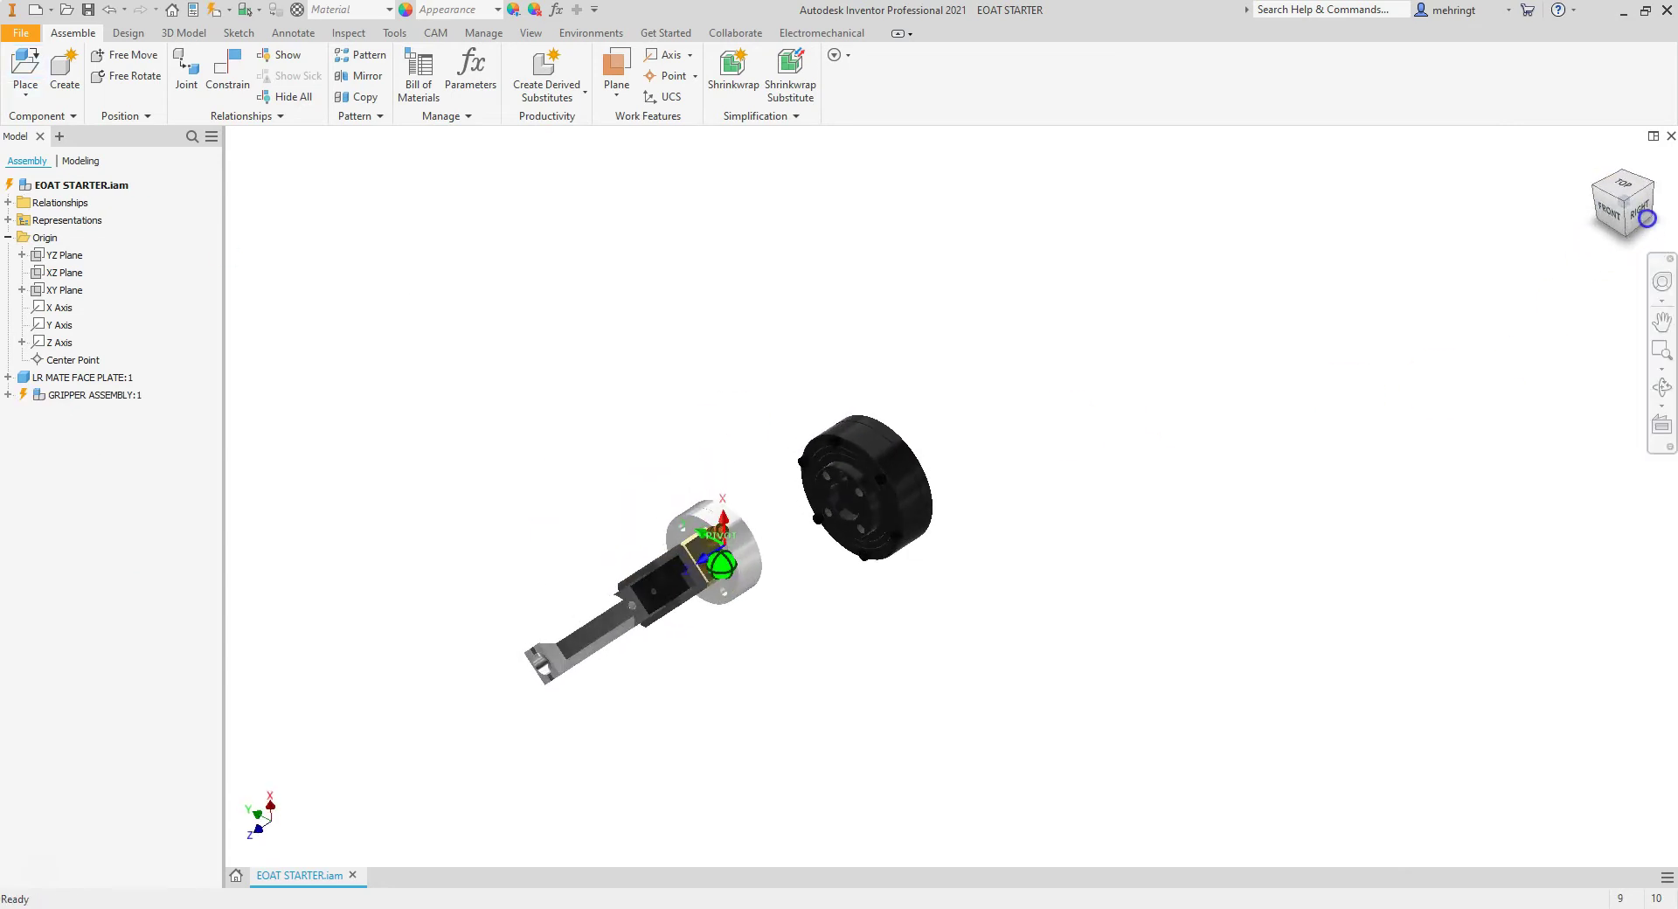
{"action": "scroll", "coordinate": [817, 498], "scroll_direction": "up", "scroll_amount": 2}
{"action": "scroll", "coordinate": [960, 427], "scroll_direction": "up", "scroll_amount": 3}
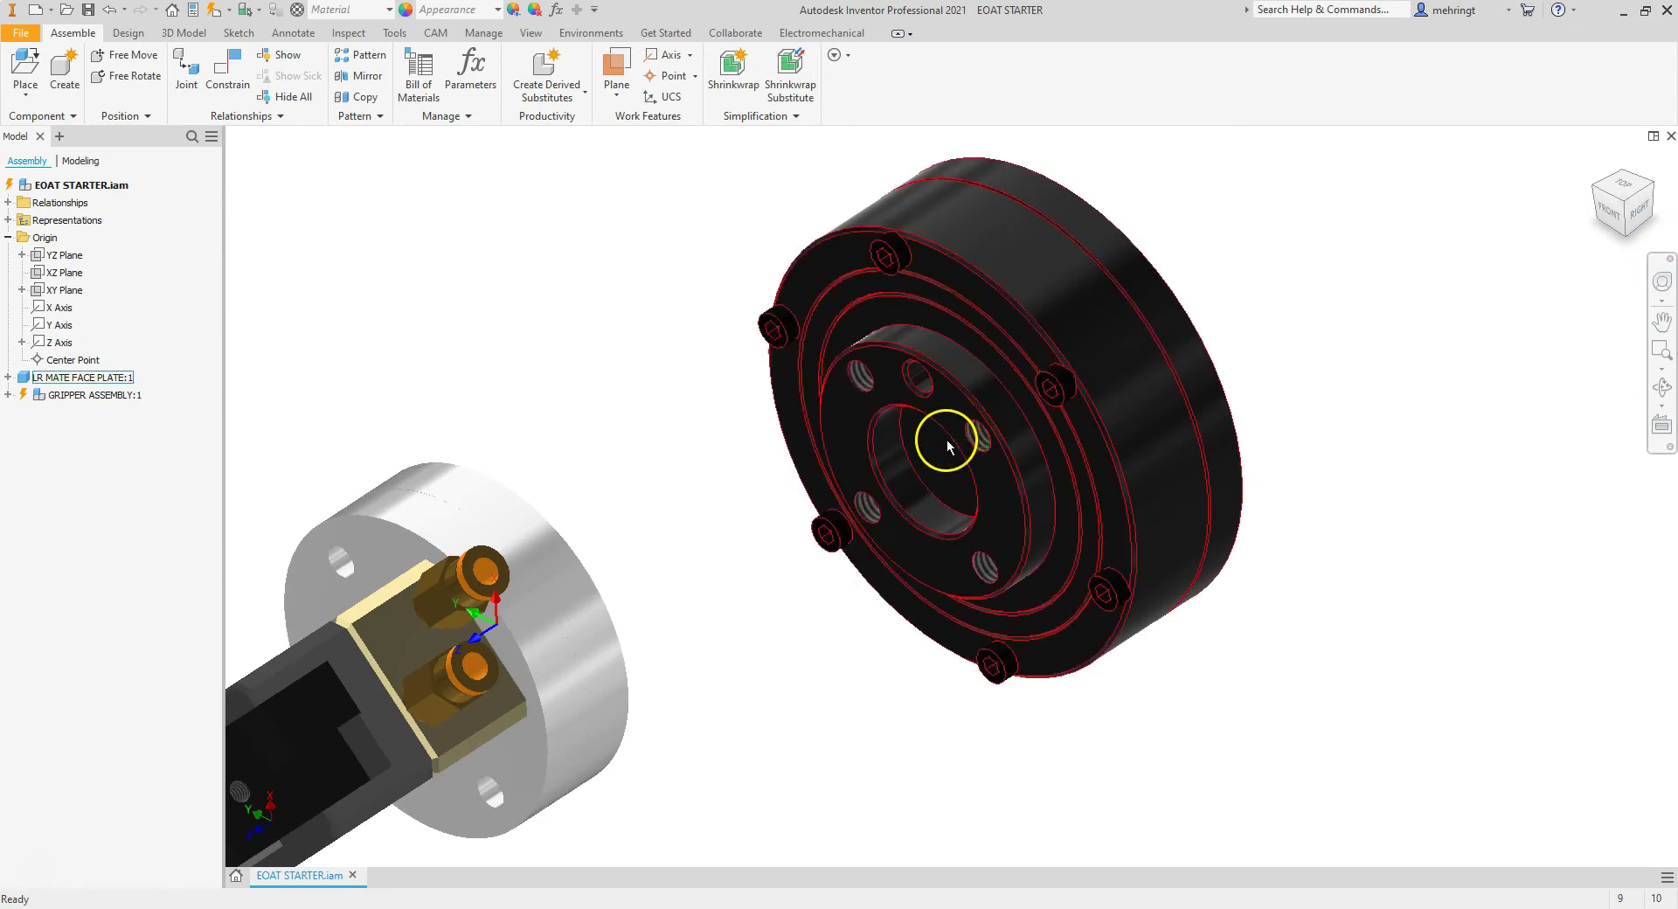
Insert-constrain a gripper mounting-plate hole to a matching face plate hole.
{"action": "left_click", "coordinate": [227, 70]}
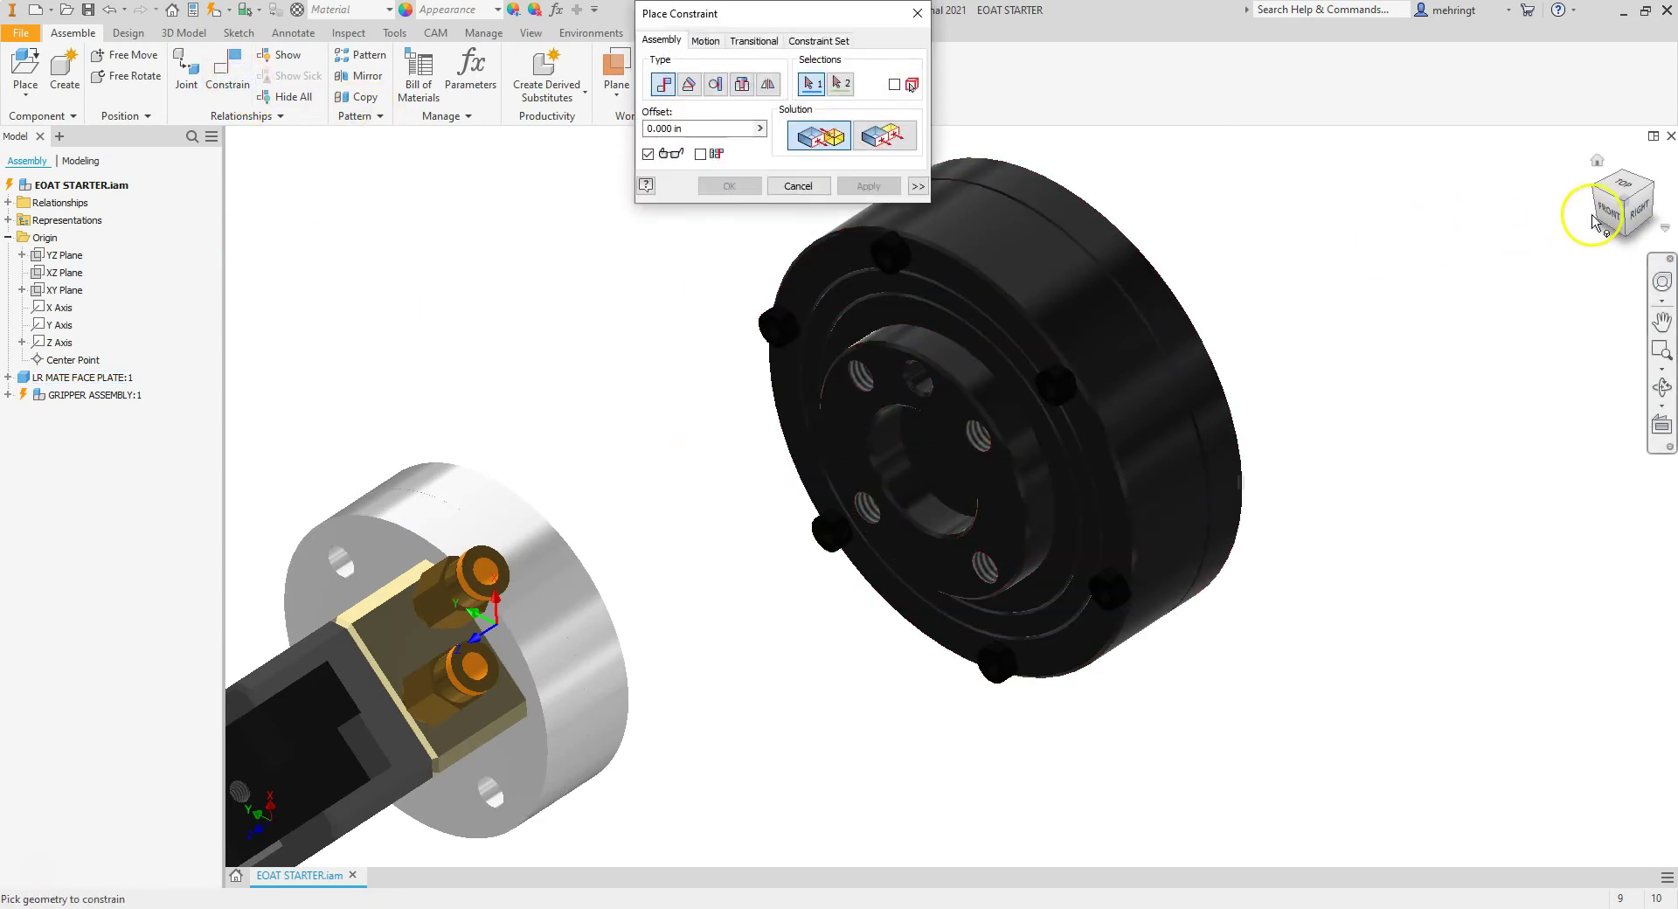
{"action": "left_click_drag", "start_coordinate": [1592, 220], "coordinate": [1191, 220]}
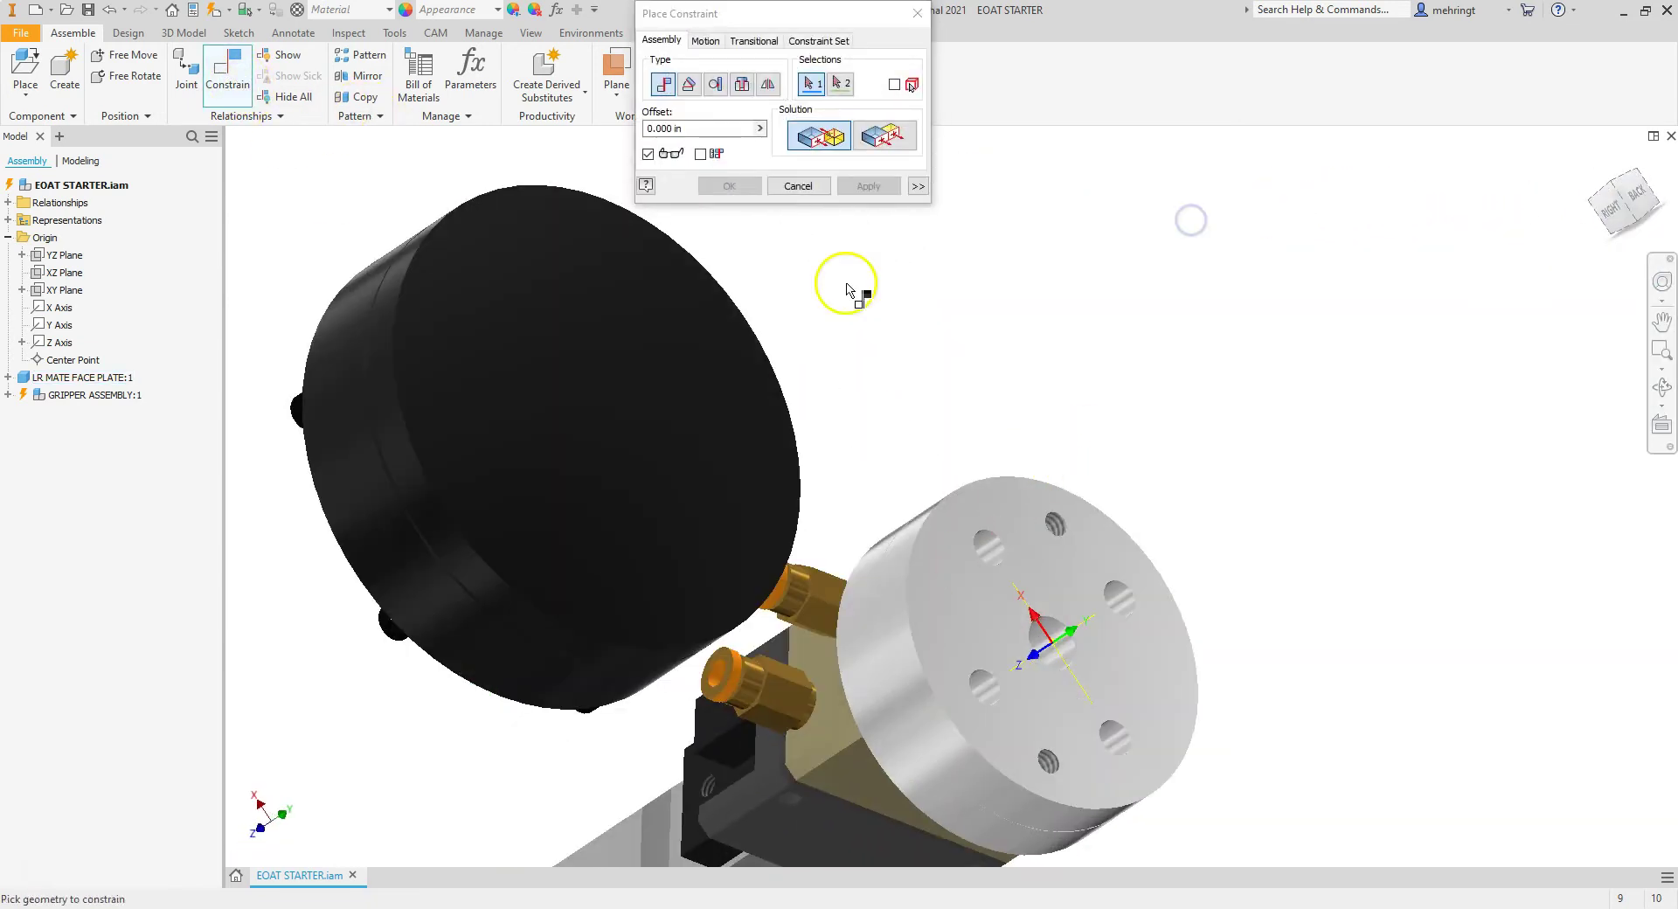
{"action": "left_click", "coordinate": [742, 83]}
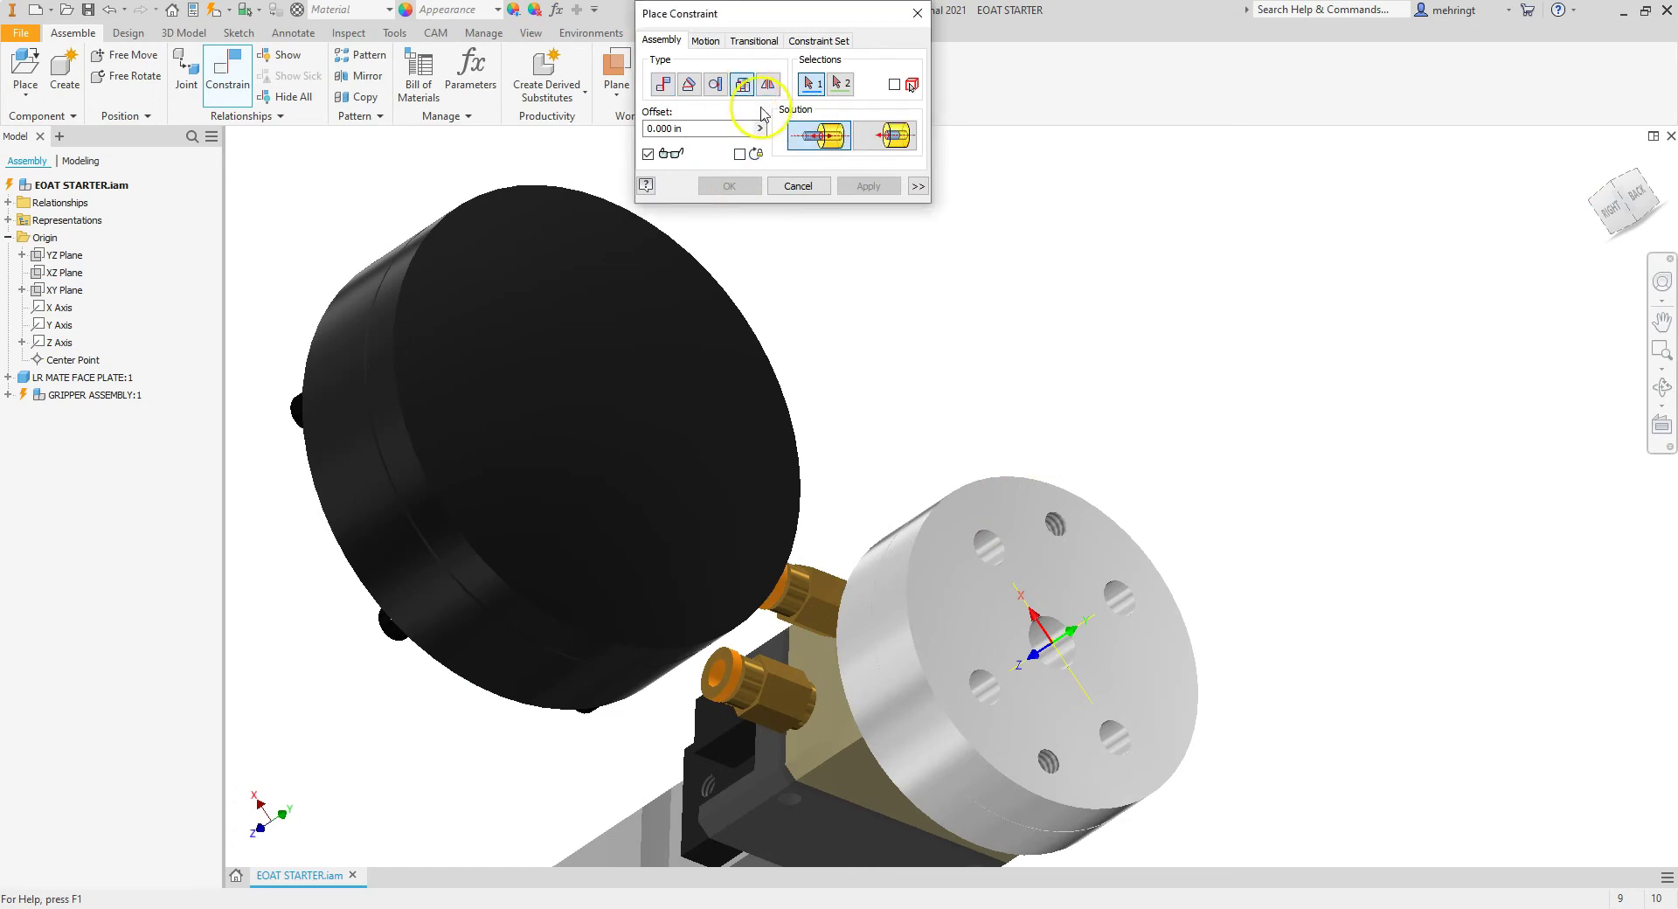
{"action": "left_click", "coordinate": [999, 542]}
{"action": "mouse_move", "coordinate": [991, 537]}
{"action": "middle_mouse_down", "text": "shift"}
{"action": "mouse_move", "coordinate": [391, 189]}
{"action": "mouse_move", "coordinate": [524, 161]}
{"action": "middle_mouse_up", "text": "shift"}
{"action": "left_click", "coordinate": [931, 351]}
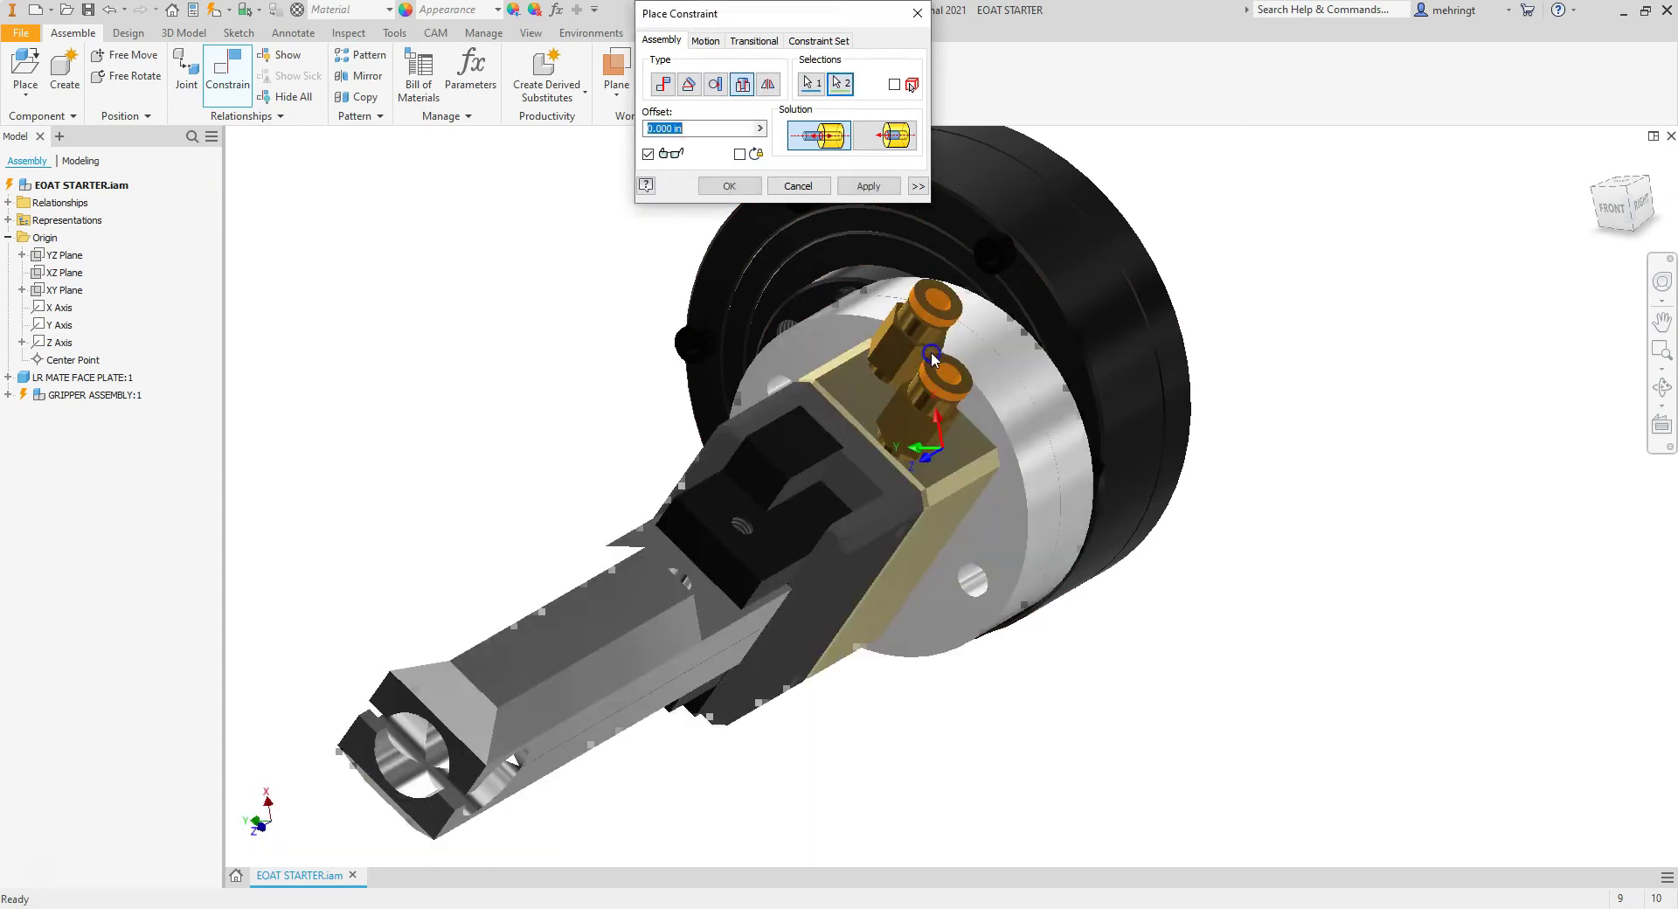
{"action": "left_click", "coordinate": [867, 186]}
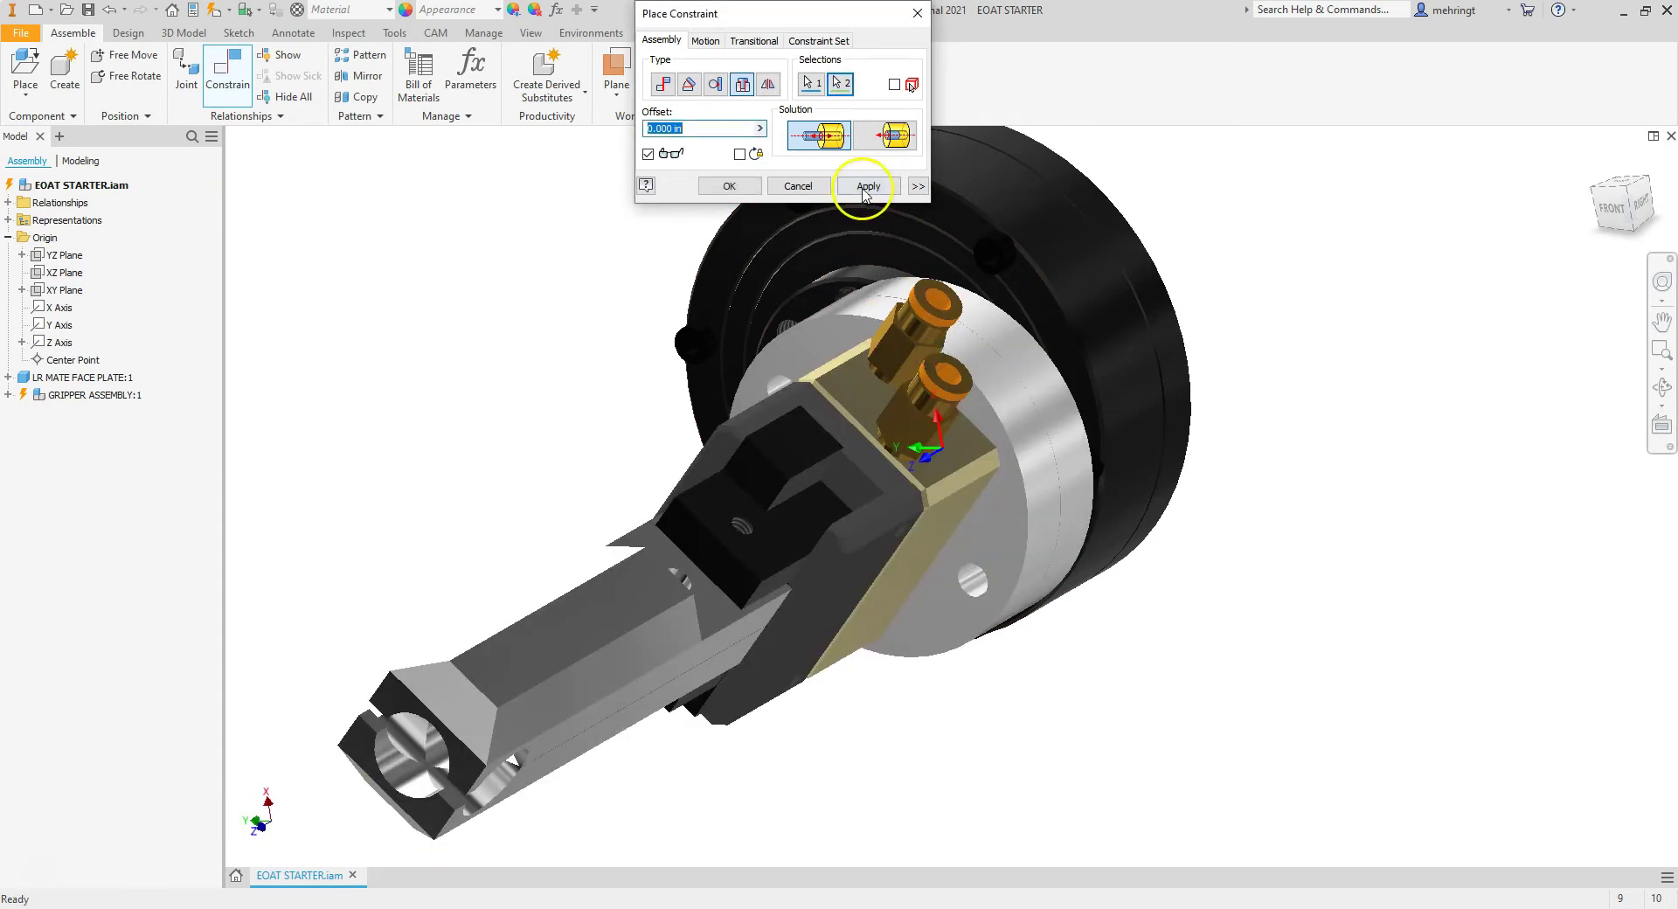
Orbit and zoom around the seated gripper and face plate to check the fit.
{"action": "left_click", "coordinate": [1606, 227]}
{"action": "middle_click_drag", "start_coordinate": [363, 221], "coordinate": [774, 349], "text": "shift"}
{"action": "scroll", "coordinate": [491, 387], "scroll_direction": "up", "scroll_amount": 5}
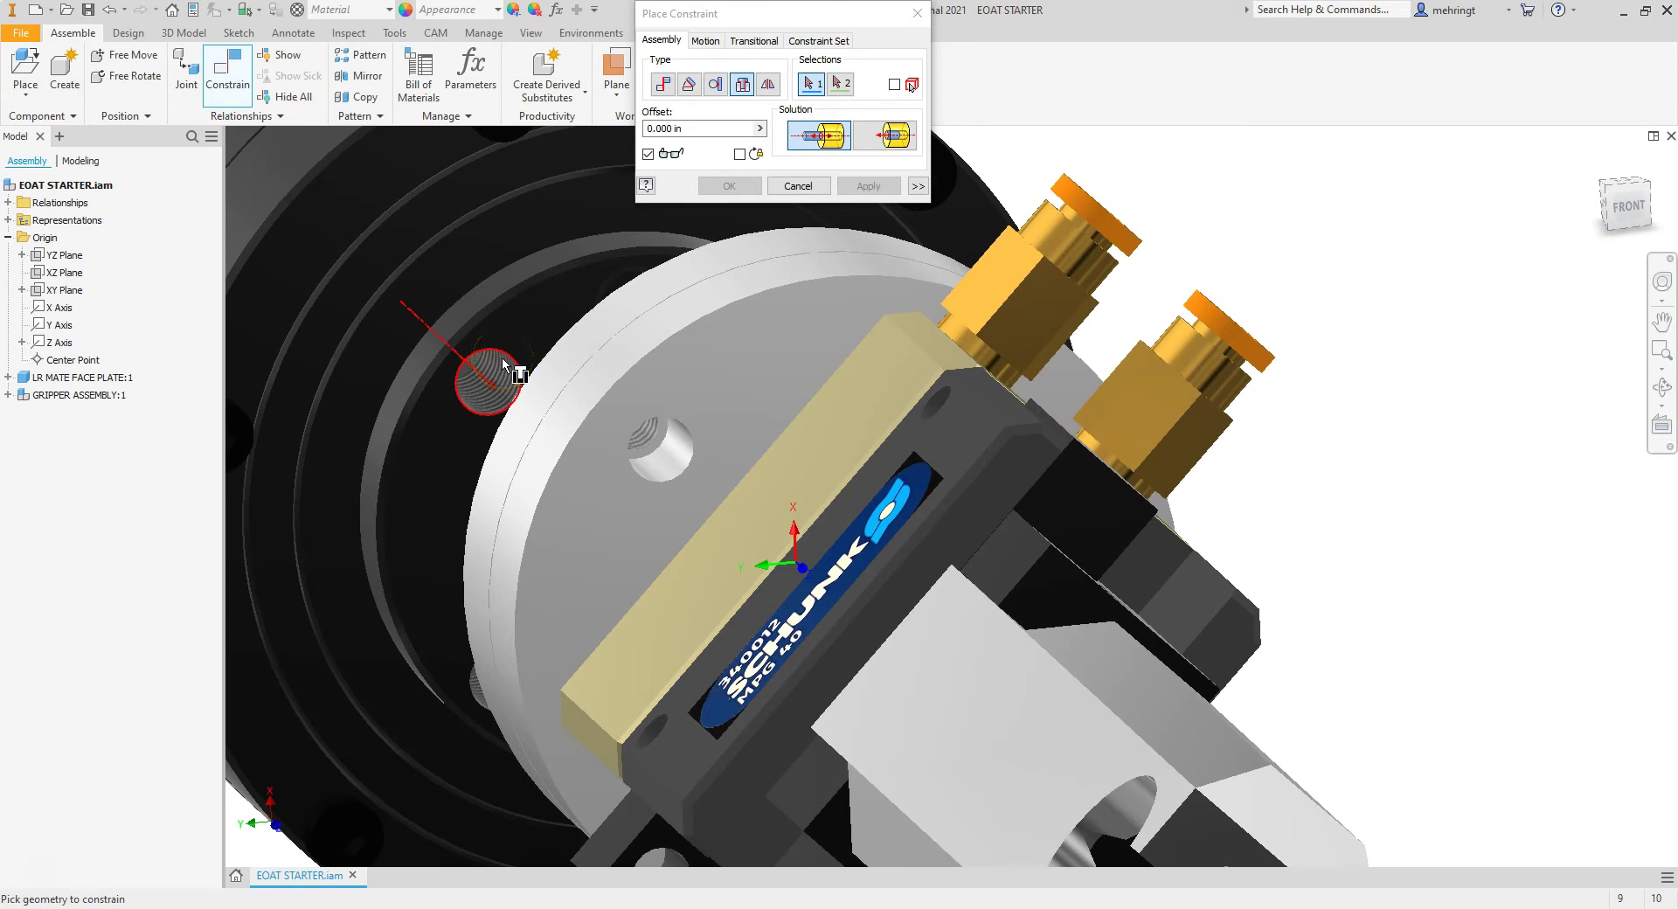
{"action": "left_click", "coordinate": [502, 356]}
{"action": "middle_click_drag", "start_coordinate": [961, 524], "coordinate": [811, 669], "text": "shift"}
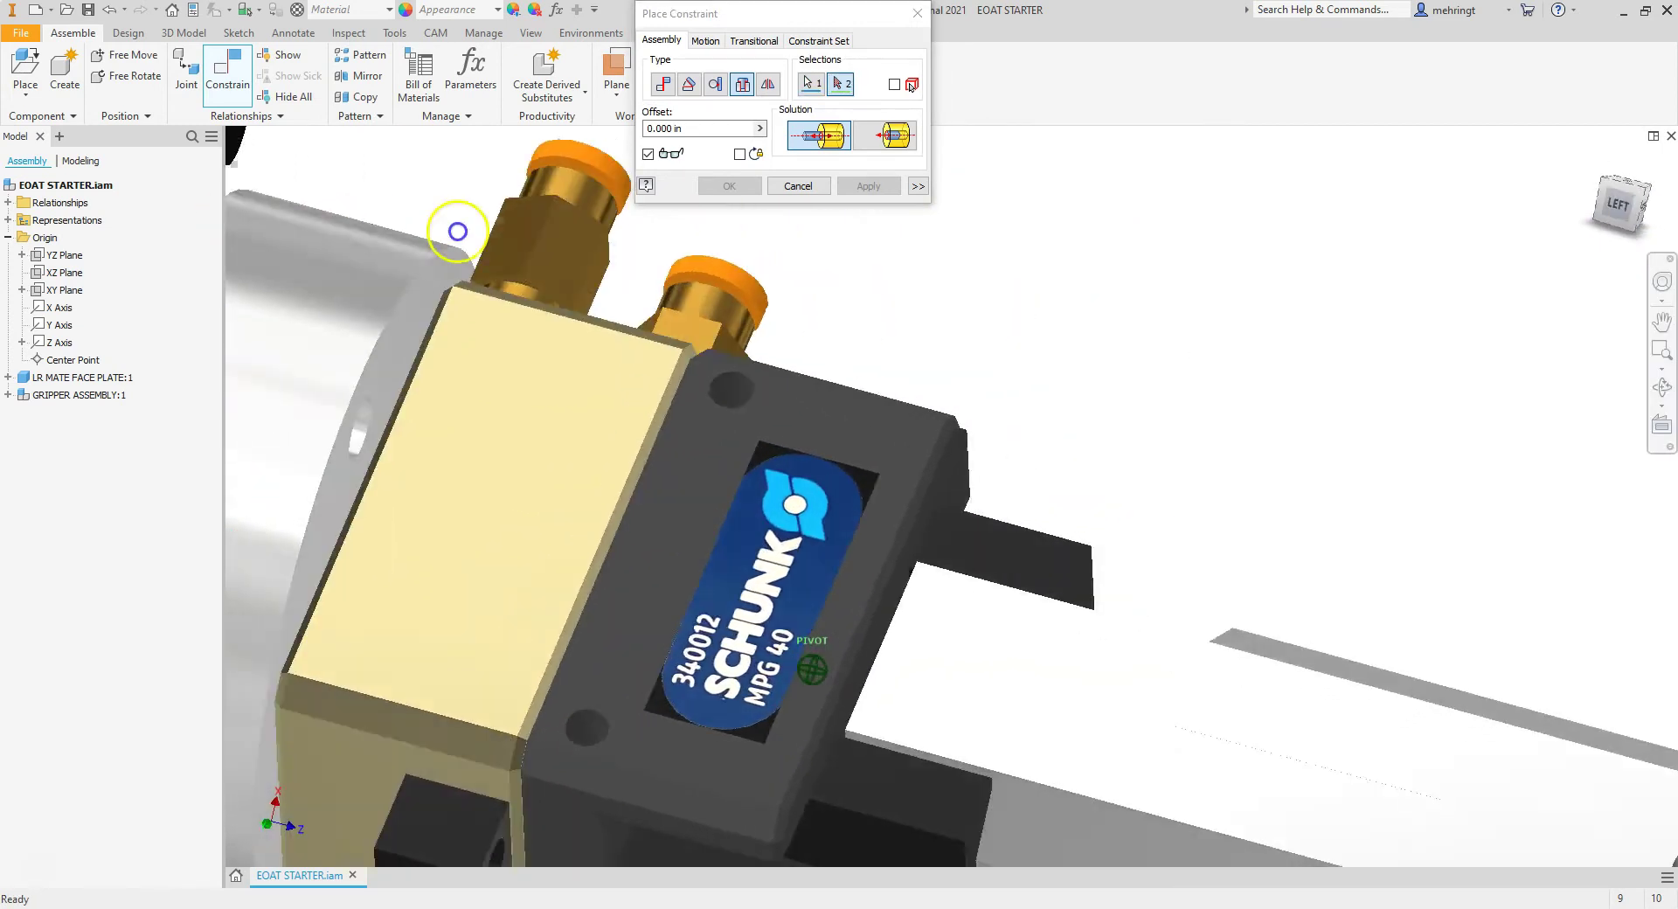
{"action": "scroll", "coordinate": [1013, 364], "scroll_direction": "down", "scroll_amount": 10}
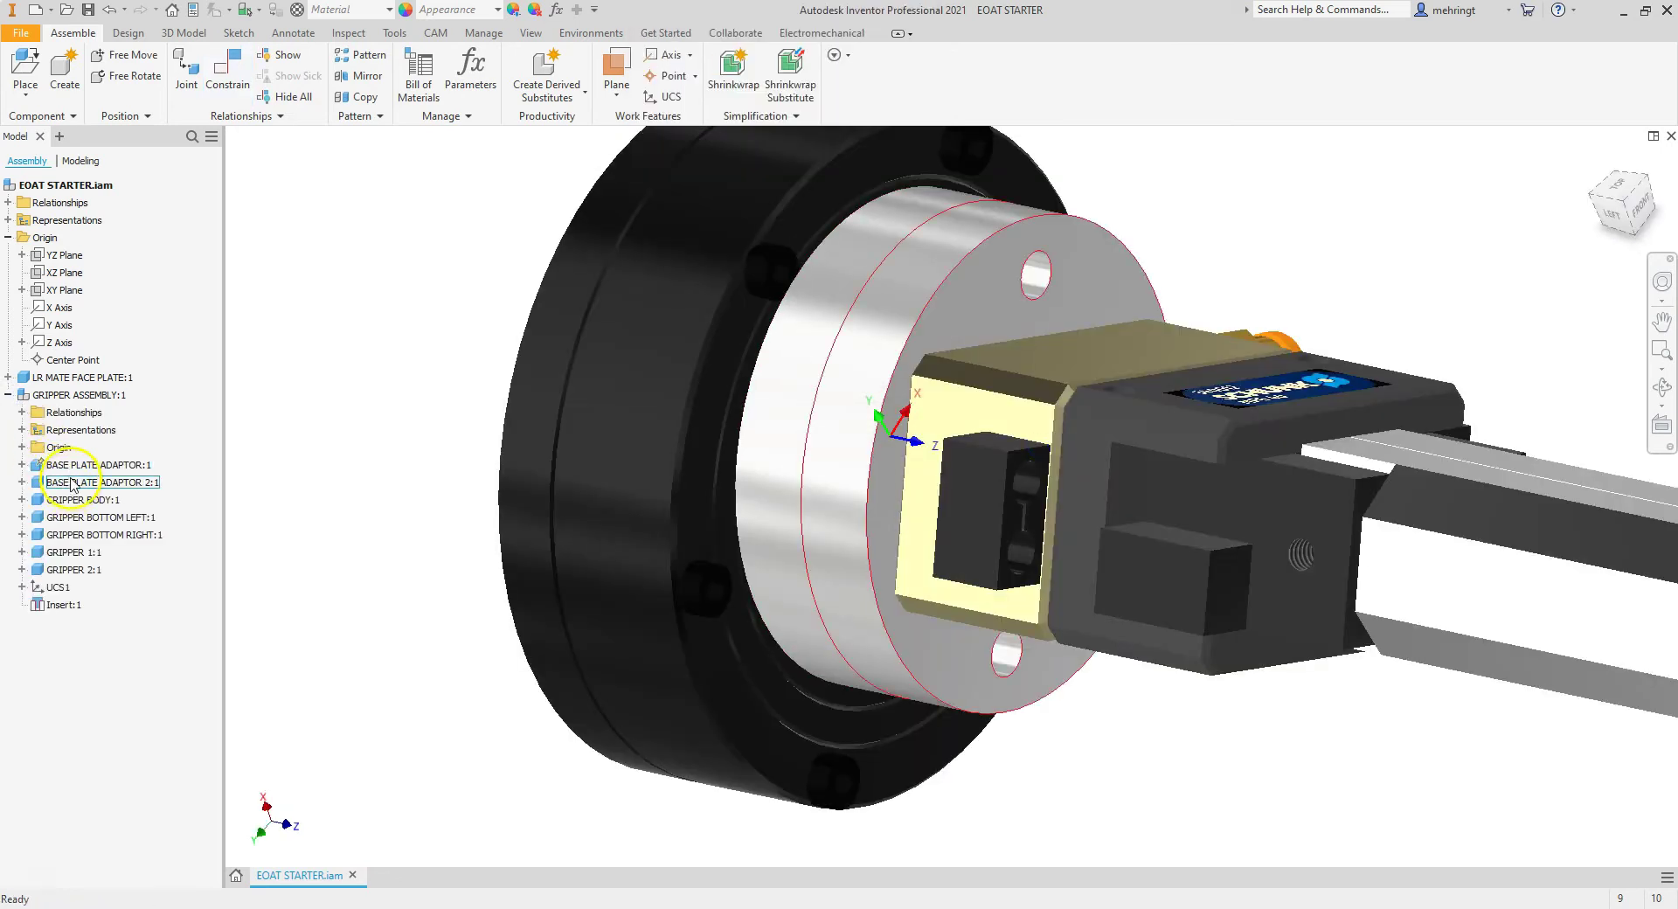
Hide BASE PLATE ADAPTOR 2 through GRIPPER 2, leaving the adaptor plate visible.
{"action": "left_click", "coordinate": [72, 483]}
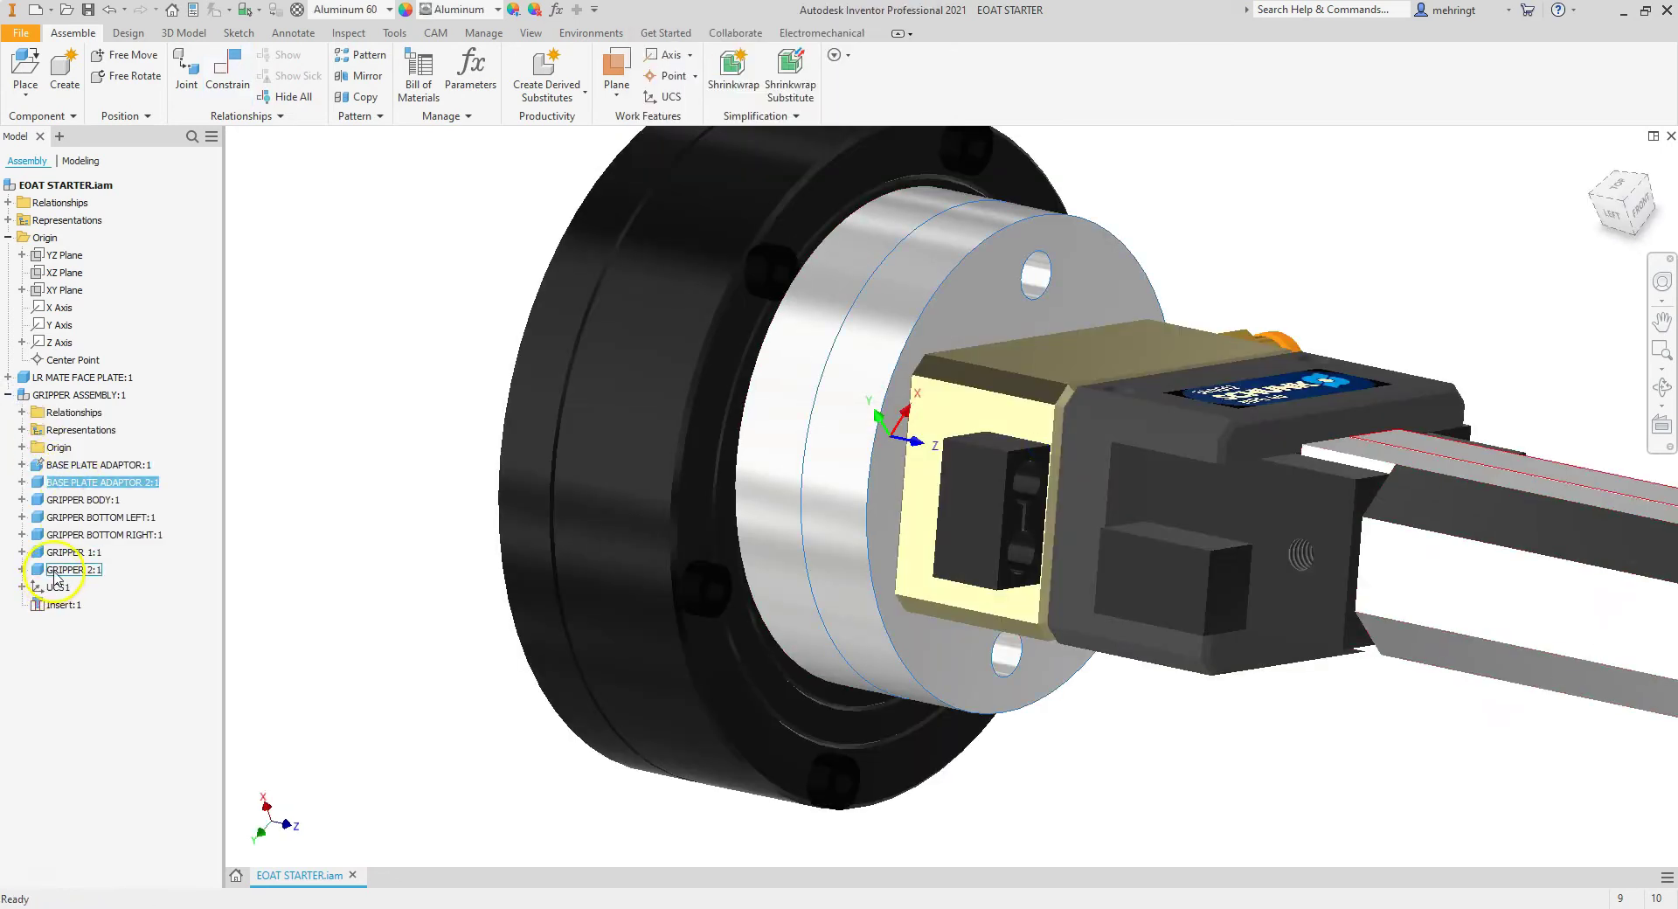
{"action": "left_click", "coordinate": [54, 575], "text": "shift"}
{"action": "right_click", "coordinate": [55, 575]}
{"action": "left_click", "coordinate": [108, 740]}
{"action": "left_click", "coordinate": [475, 291]}
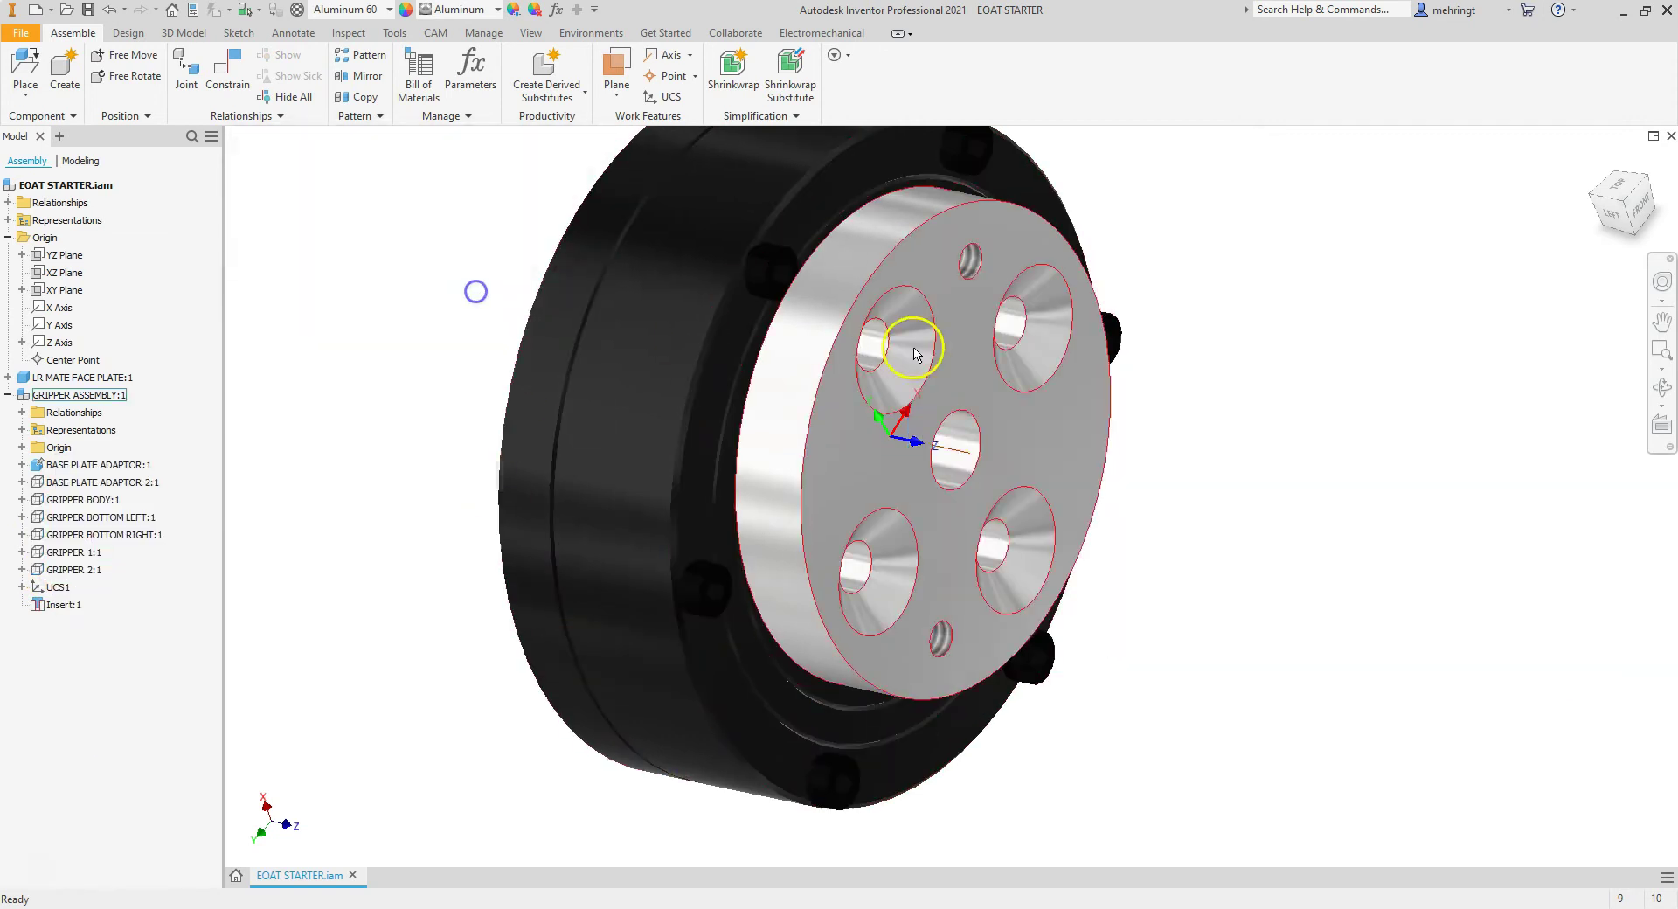
{"action": "mouse_move", "coordinate": [915, 354]}
{"action": "left_mouse_down"}
{"action": "mouse_move", "coordinate": [873, 482]}
{"action": "mouse_move", "coordinate": [817, 465]}
{"action": "left_mouse_up"}
{"action": "left_click", "coordinate": [1634, 203]}
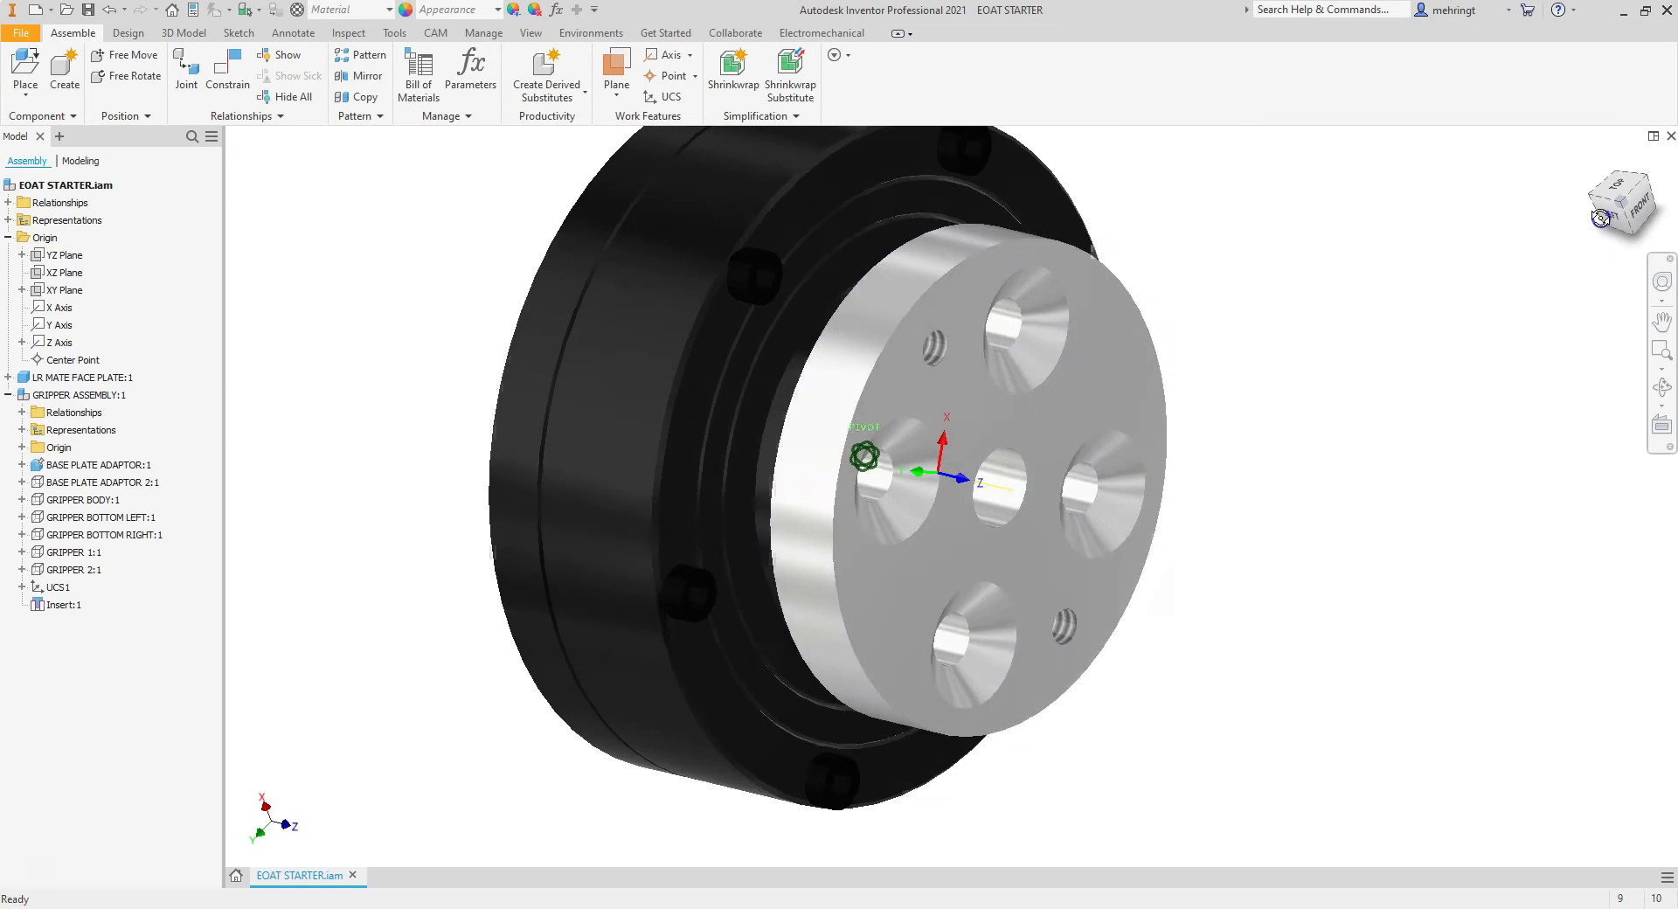
{"action": "key", "text": "F6"}
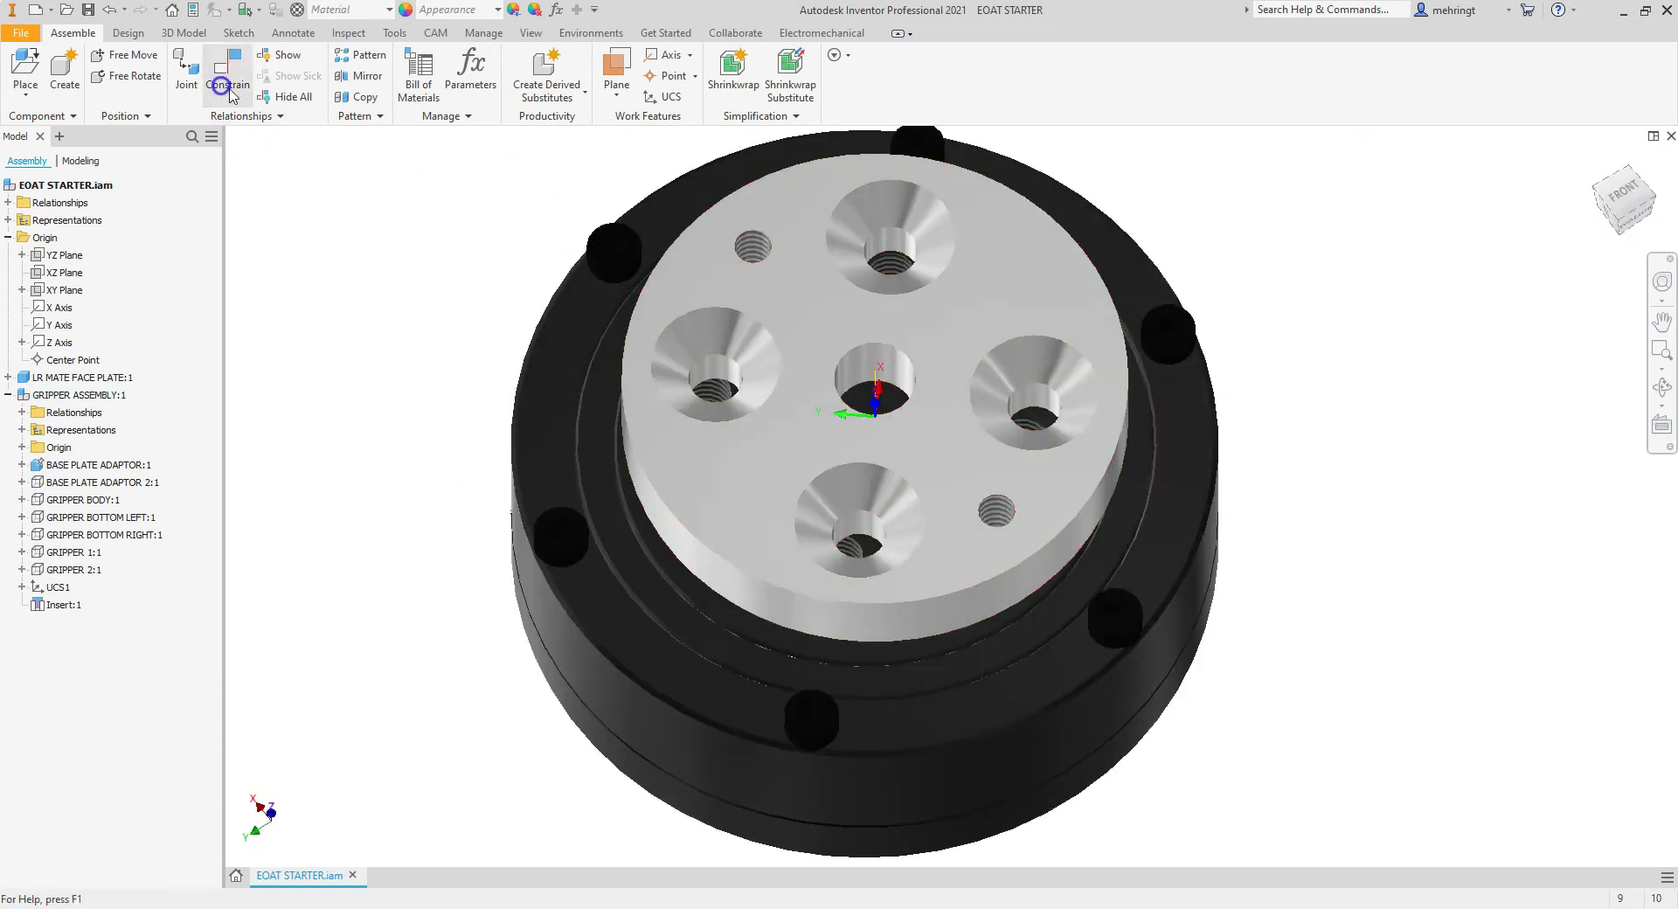
Mate an adaptor plate hole to the matching face plate hole.
{"action": "left_click", "coordinate": [228, 70]}
{"action": "scroll", "coordinate": [711, 388], "scroll_direction": "up", "scroll_amount": 10}
{"action": "left_click", "coordinate": [782, 335]}
{"action": "left_click", "coordinate": [868, 185]}
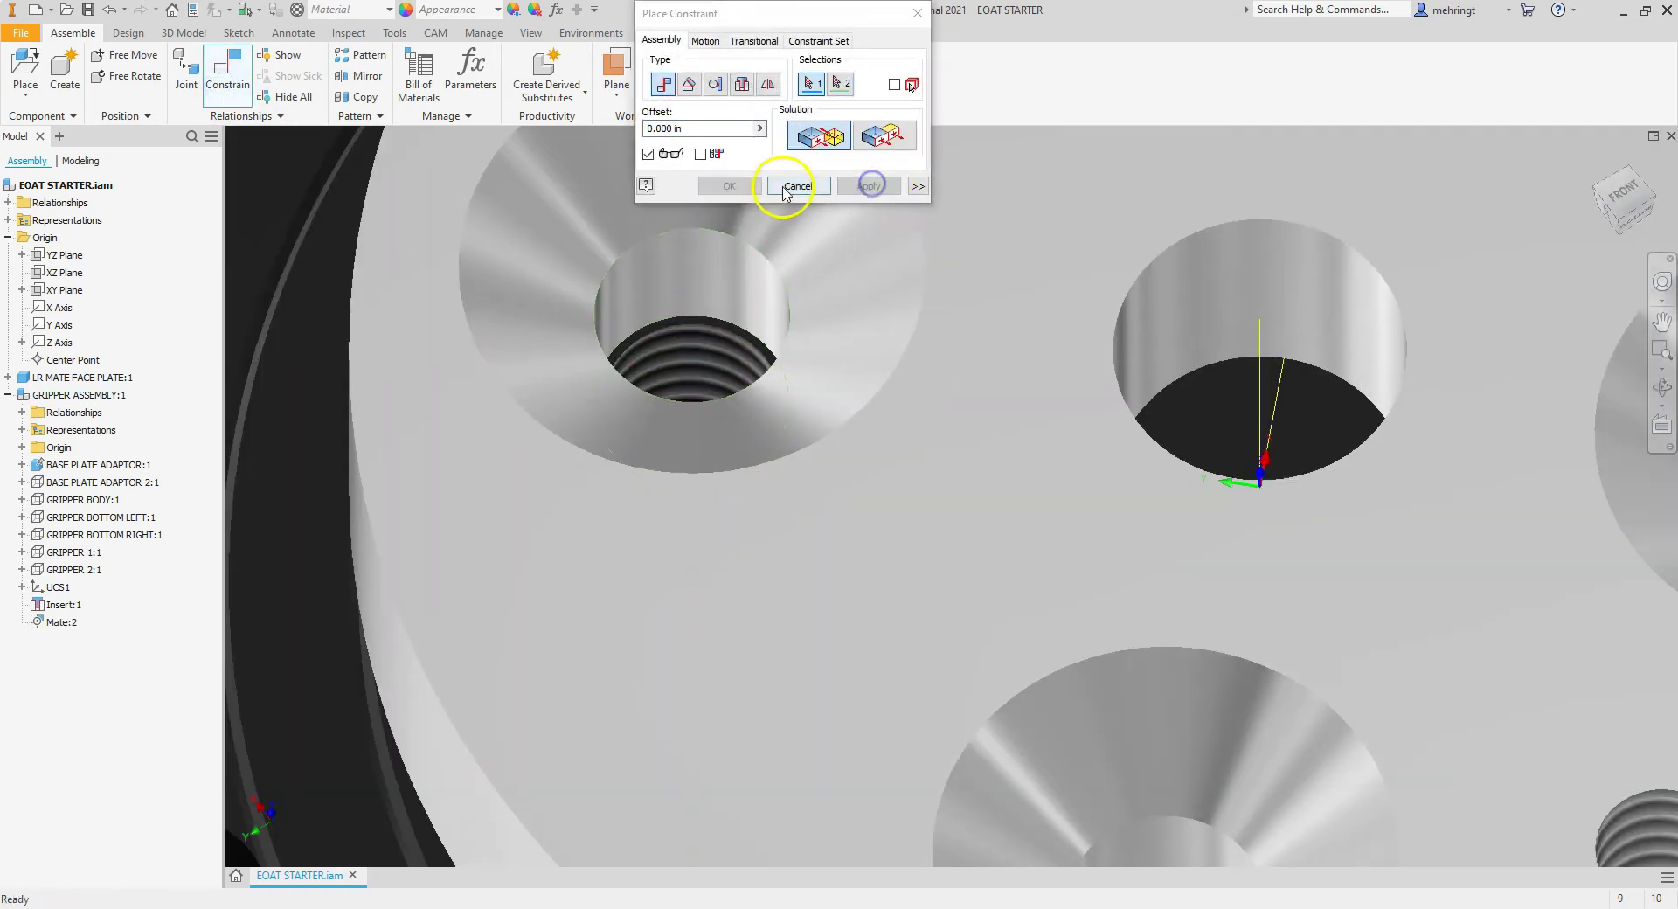
{"action": "scroll", "coordinate": [883, 404], "scroll_direction": "down", "scroll_amount": 5}
{"action": "left_click", "coordinate": [797, 186]}
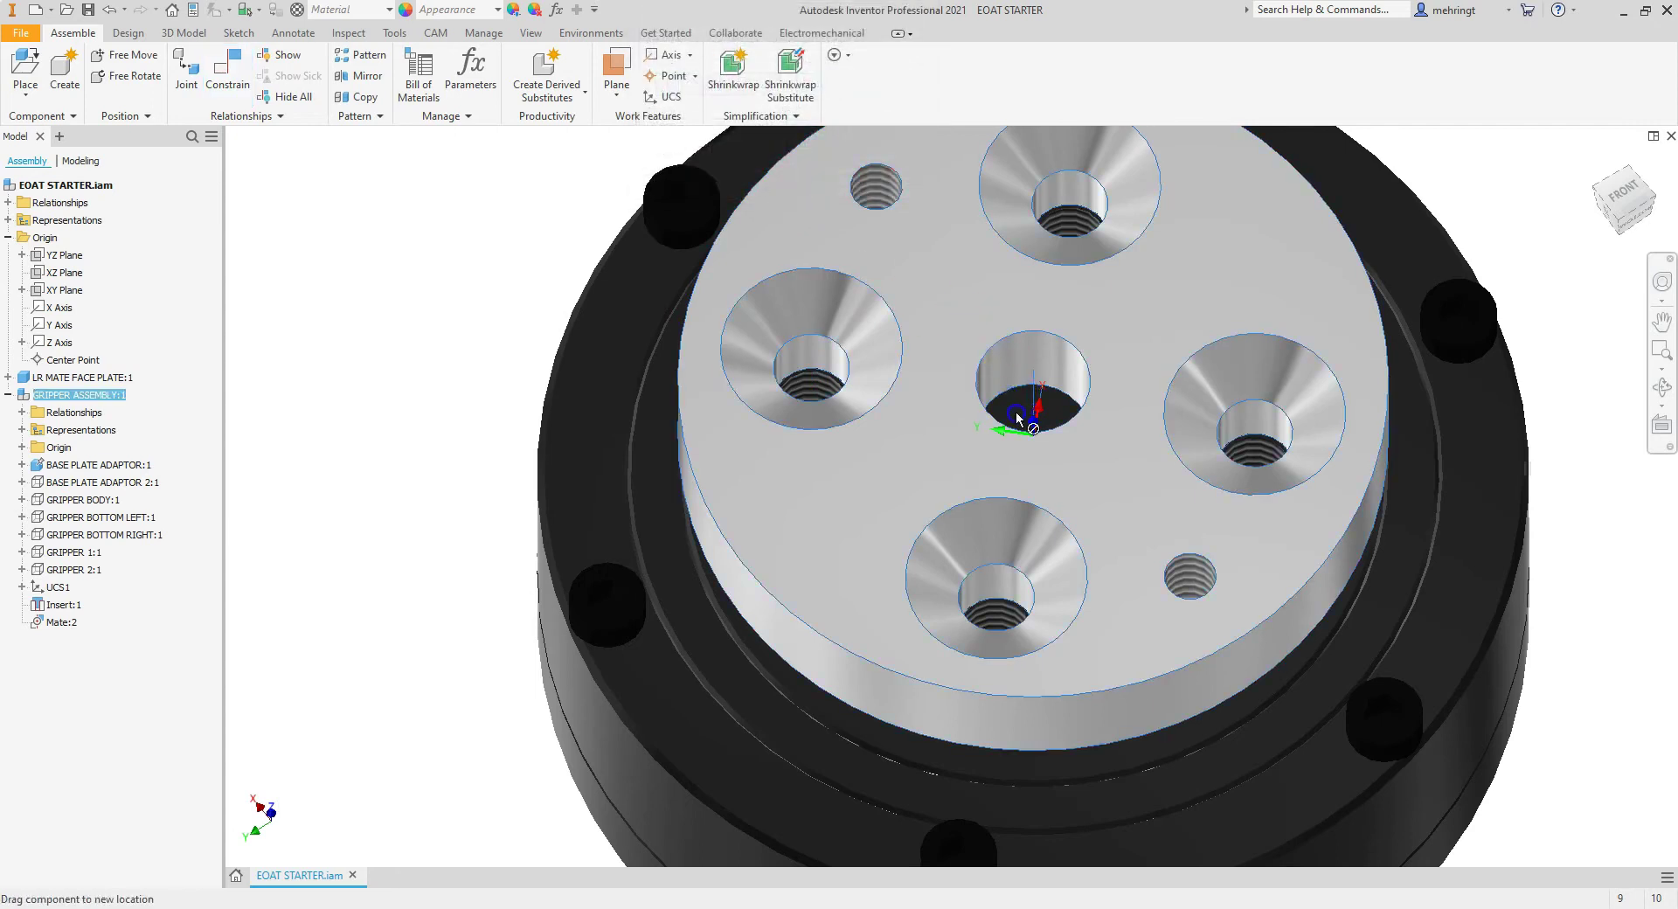
{"action": "left_click", "coordinate": [1627, 212]}
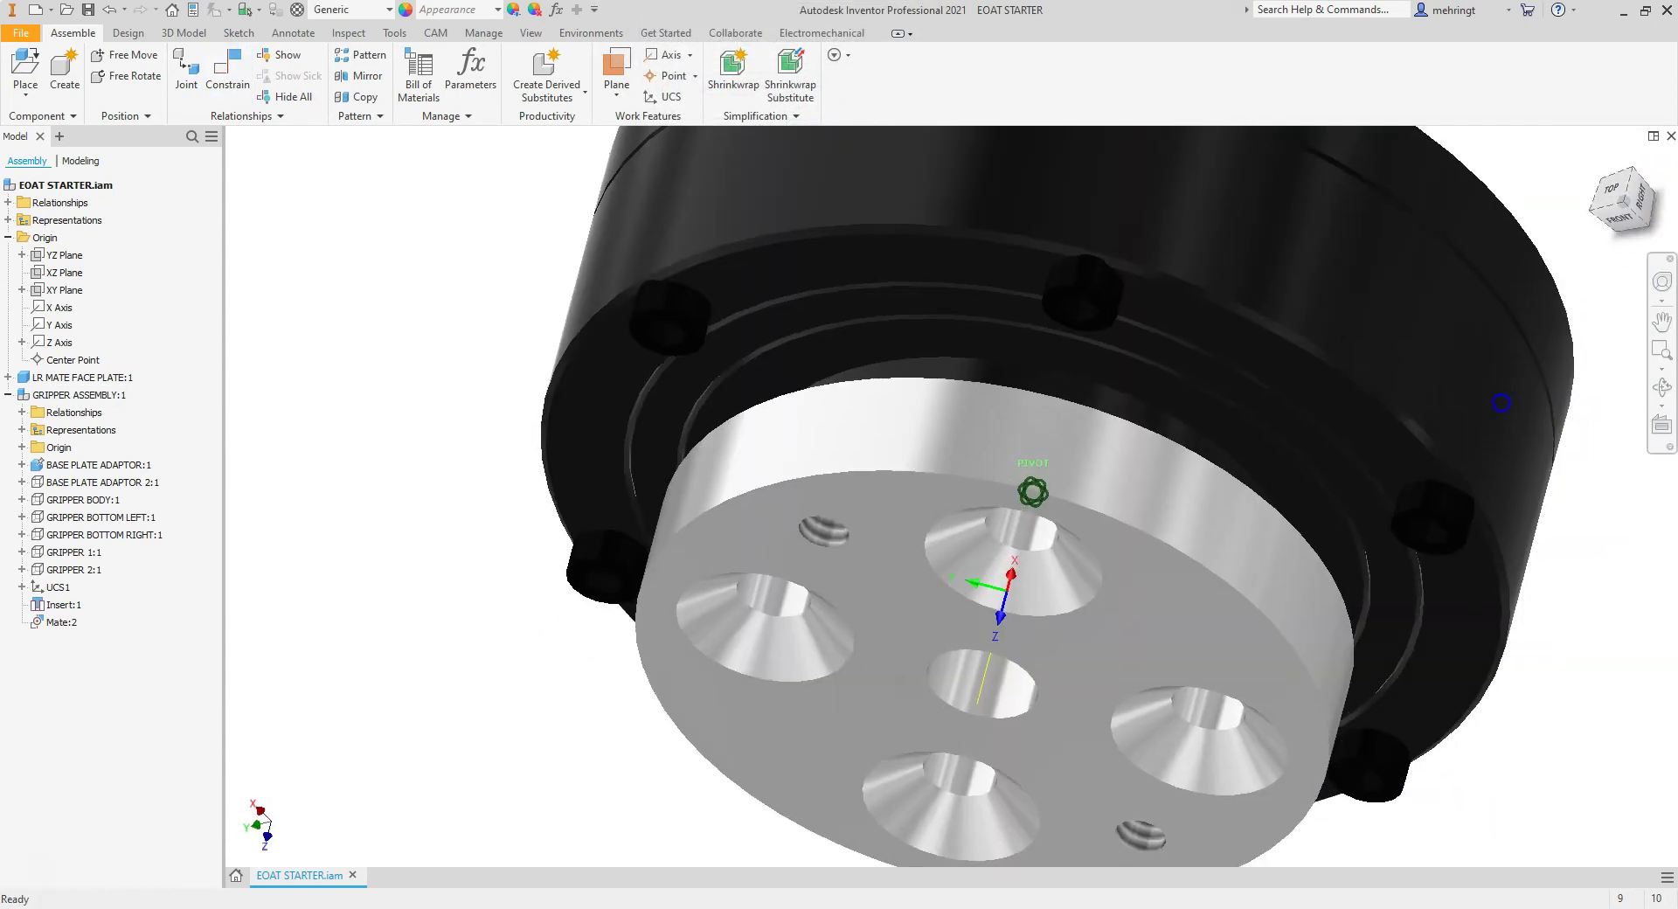
{"action": "left_click", "coordinate": [37, 572]}
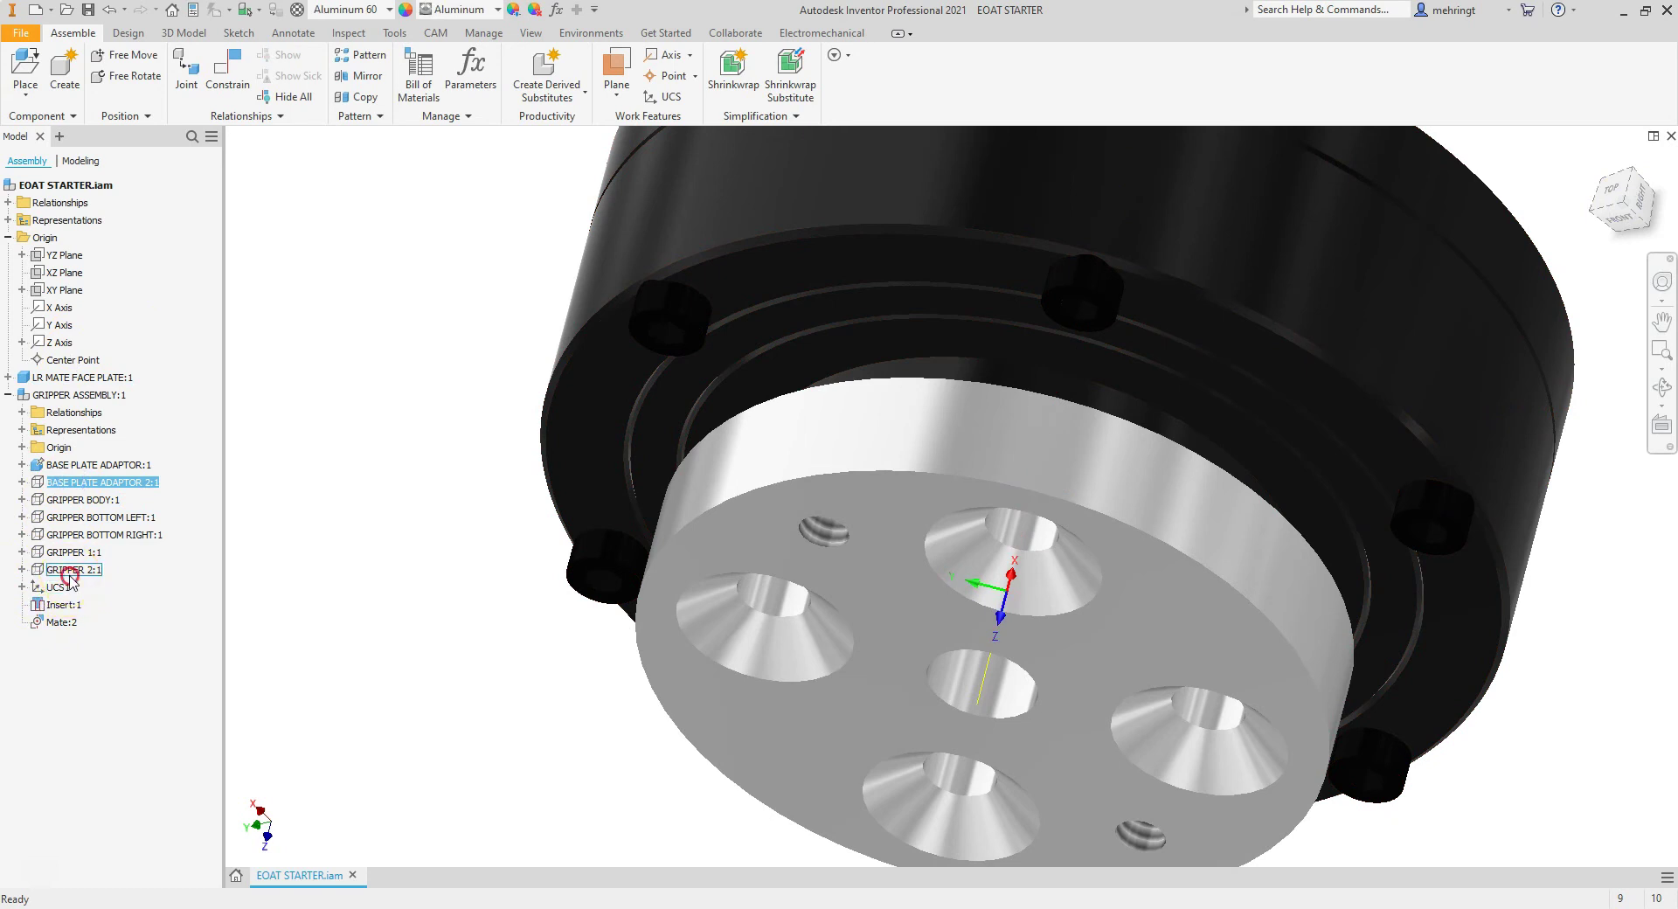
Turn visibility back on for the hidden gripper components in the browser.
{"action": "right_click", "coordinate": [70, 577]}
{"action": "key", "text": "Escape"}
{"action": "left_click", "coordinate": [70, 570], "text": "shift"}
{"action": "right_click", "coordinate": [68, 567]}
{"action": "left_click", "coordinate": [105, 755]}
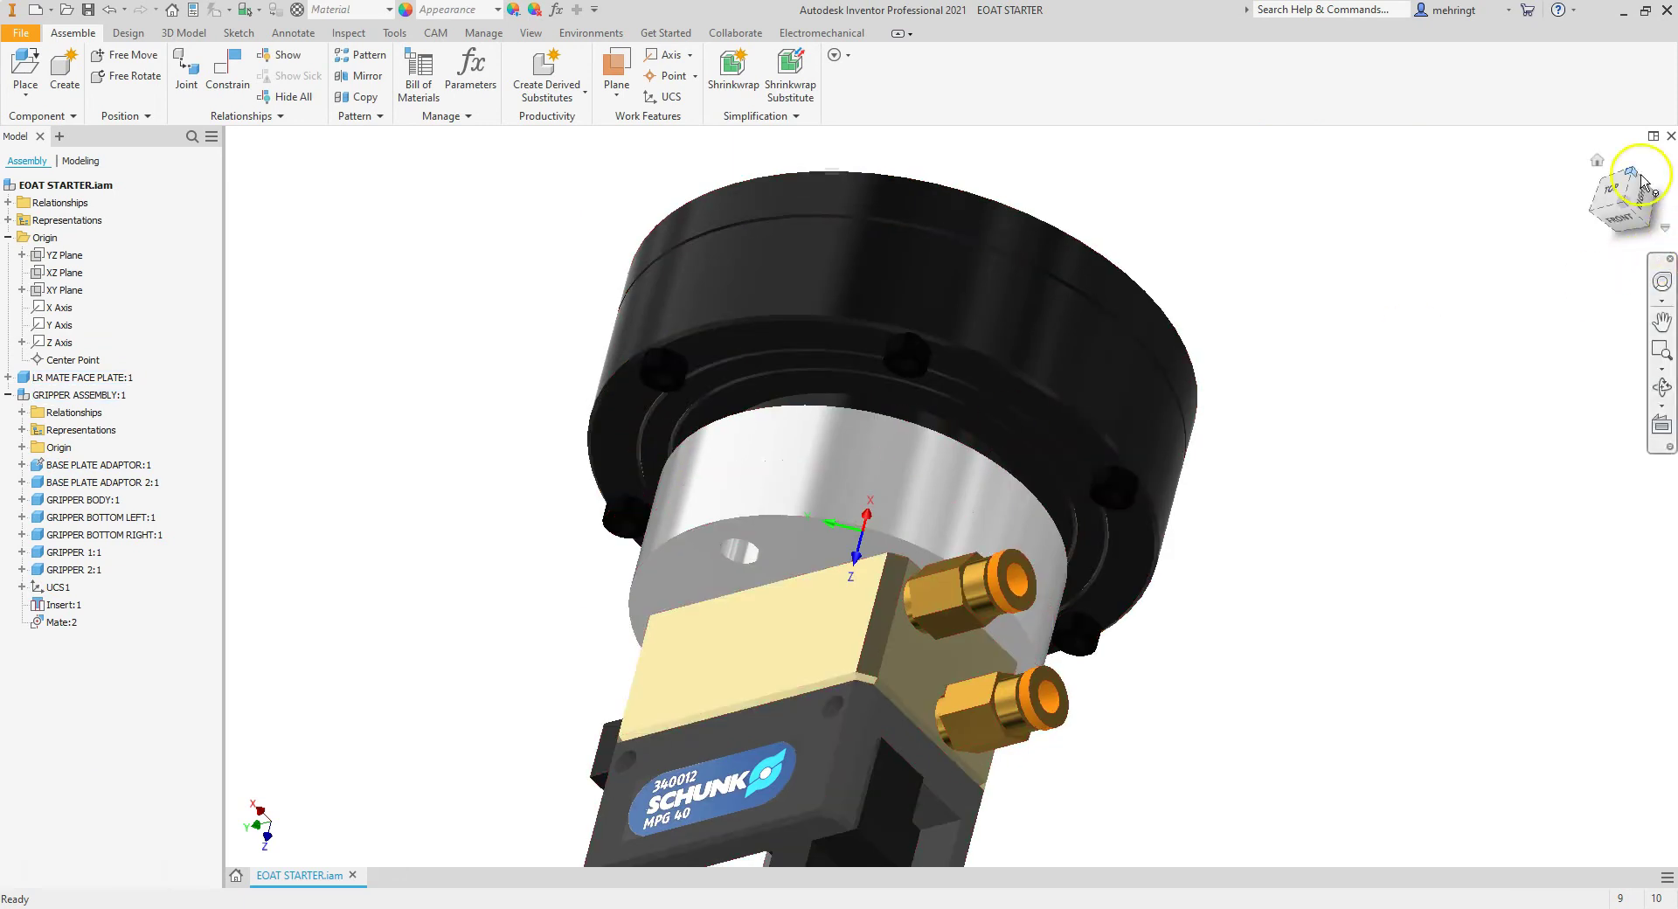
Inspect the mounted gripper from the ViewCube Home and Top views.
{"action": "left_click", "coordinate": [1599, 161]}
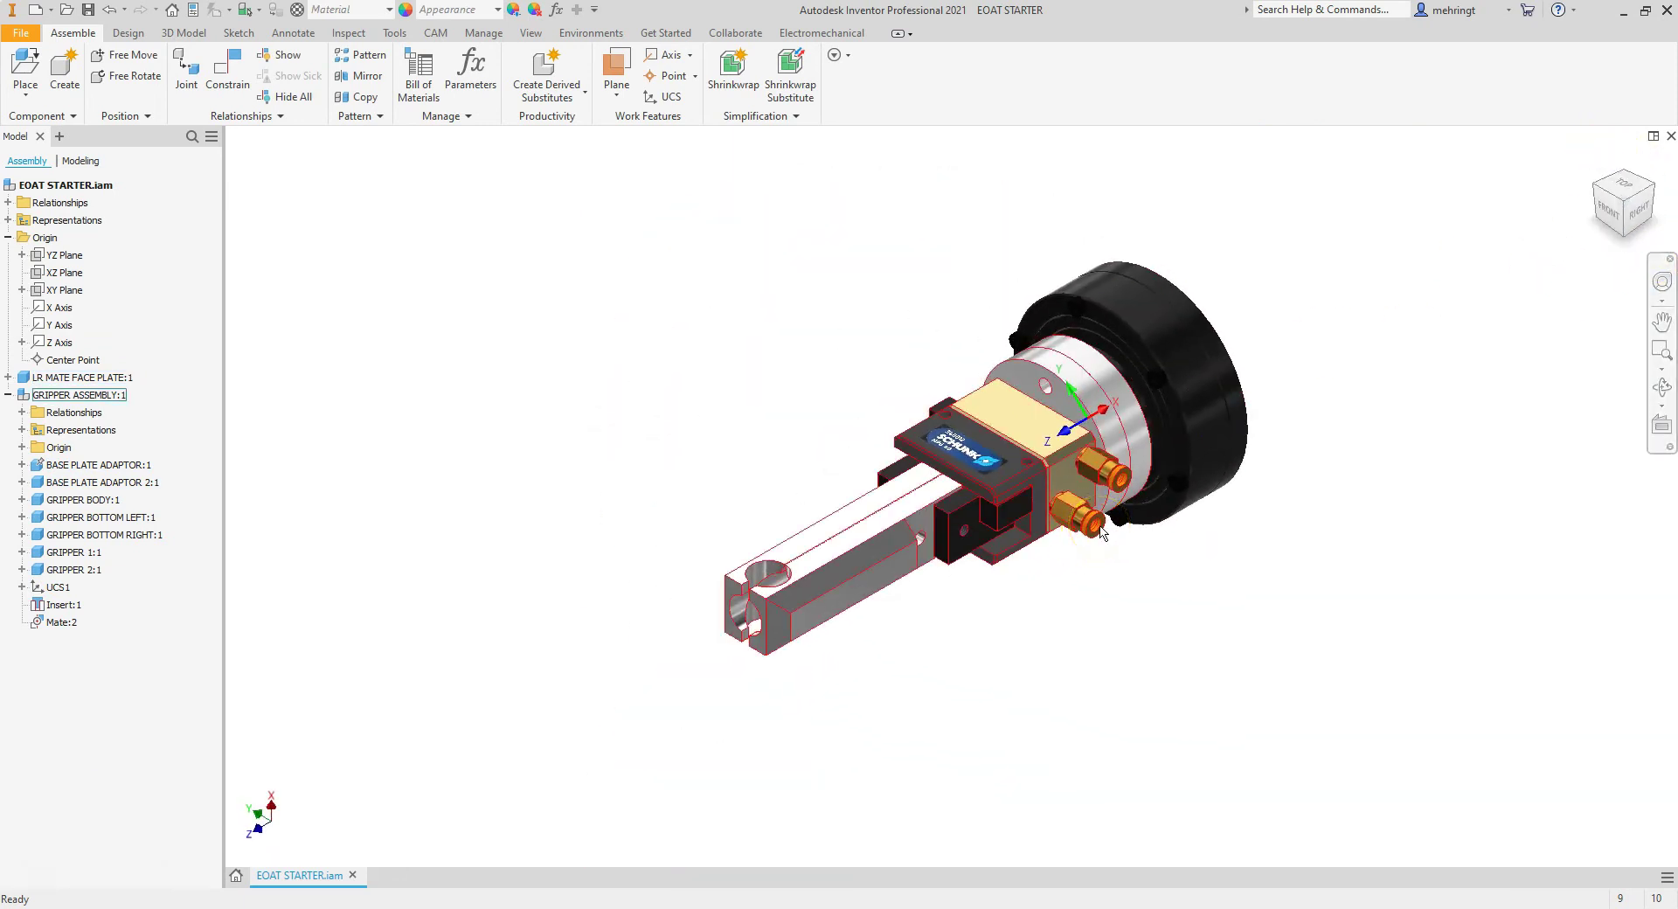
{"action": "scroll", "coordinate": [1101, 463], "scroll_direction": "up", "scroll_amount": 3}
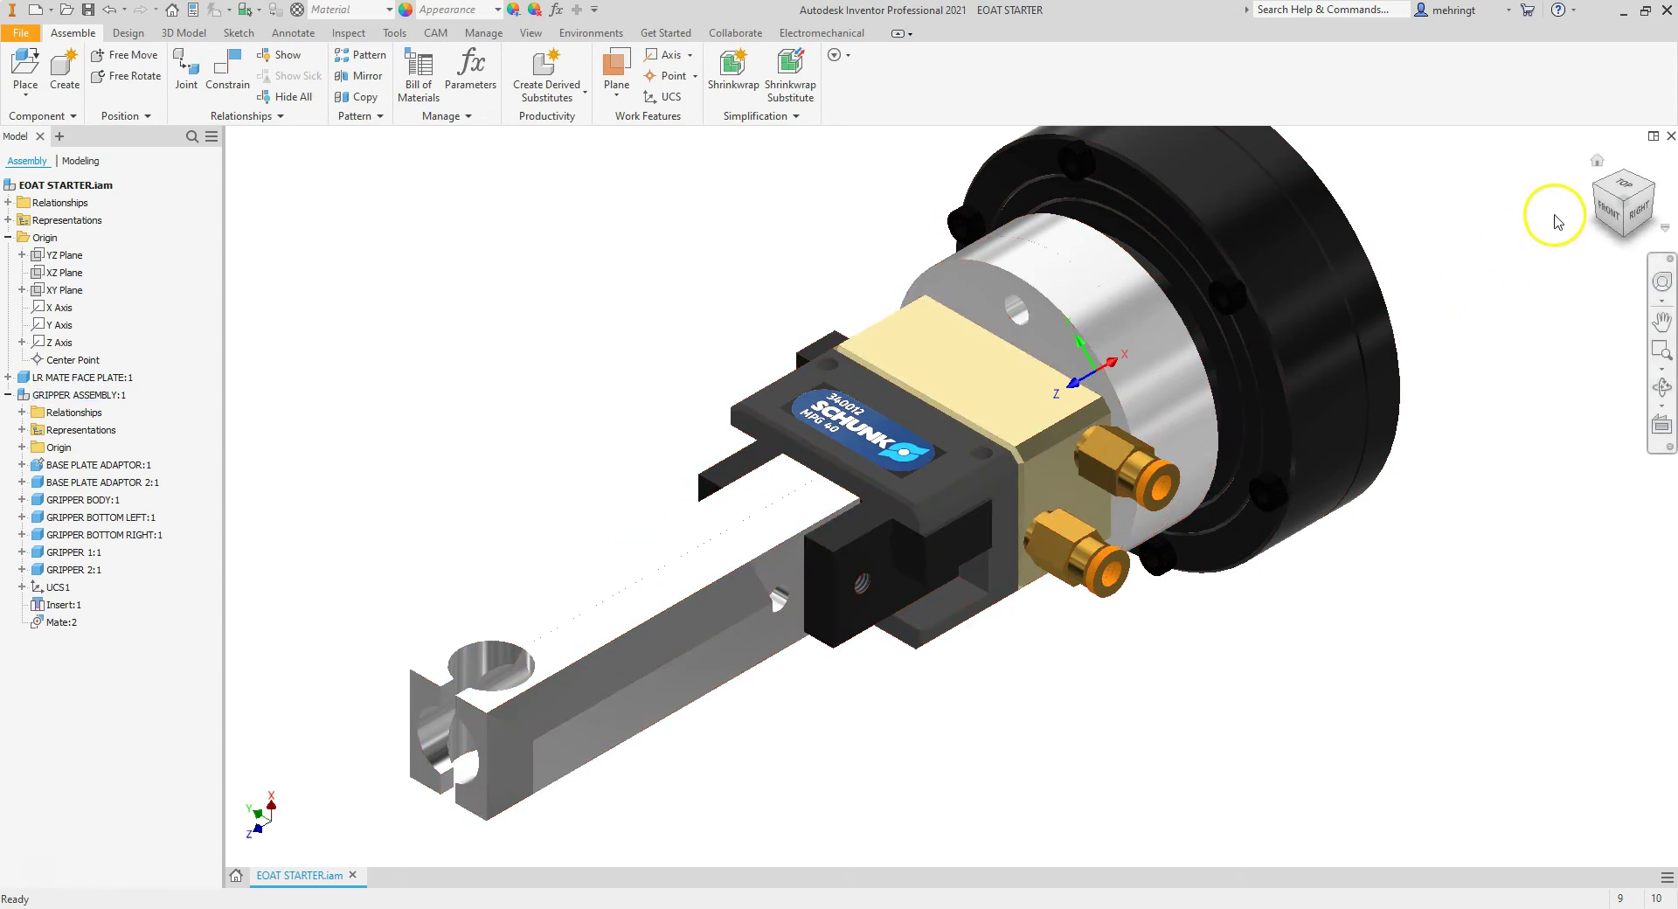
{"action": "left_click_drag", "start_coordinate": [1623, 187], "coordinate": [1629, 192]}
{"action": "left_click", "coordinate": [1627, 187]}
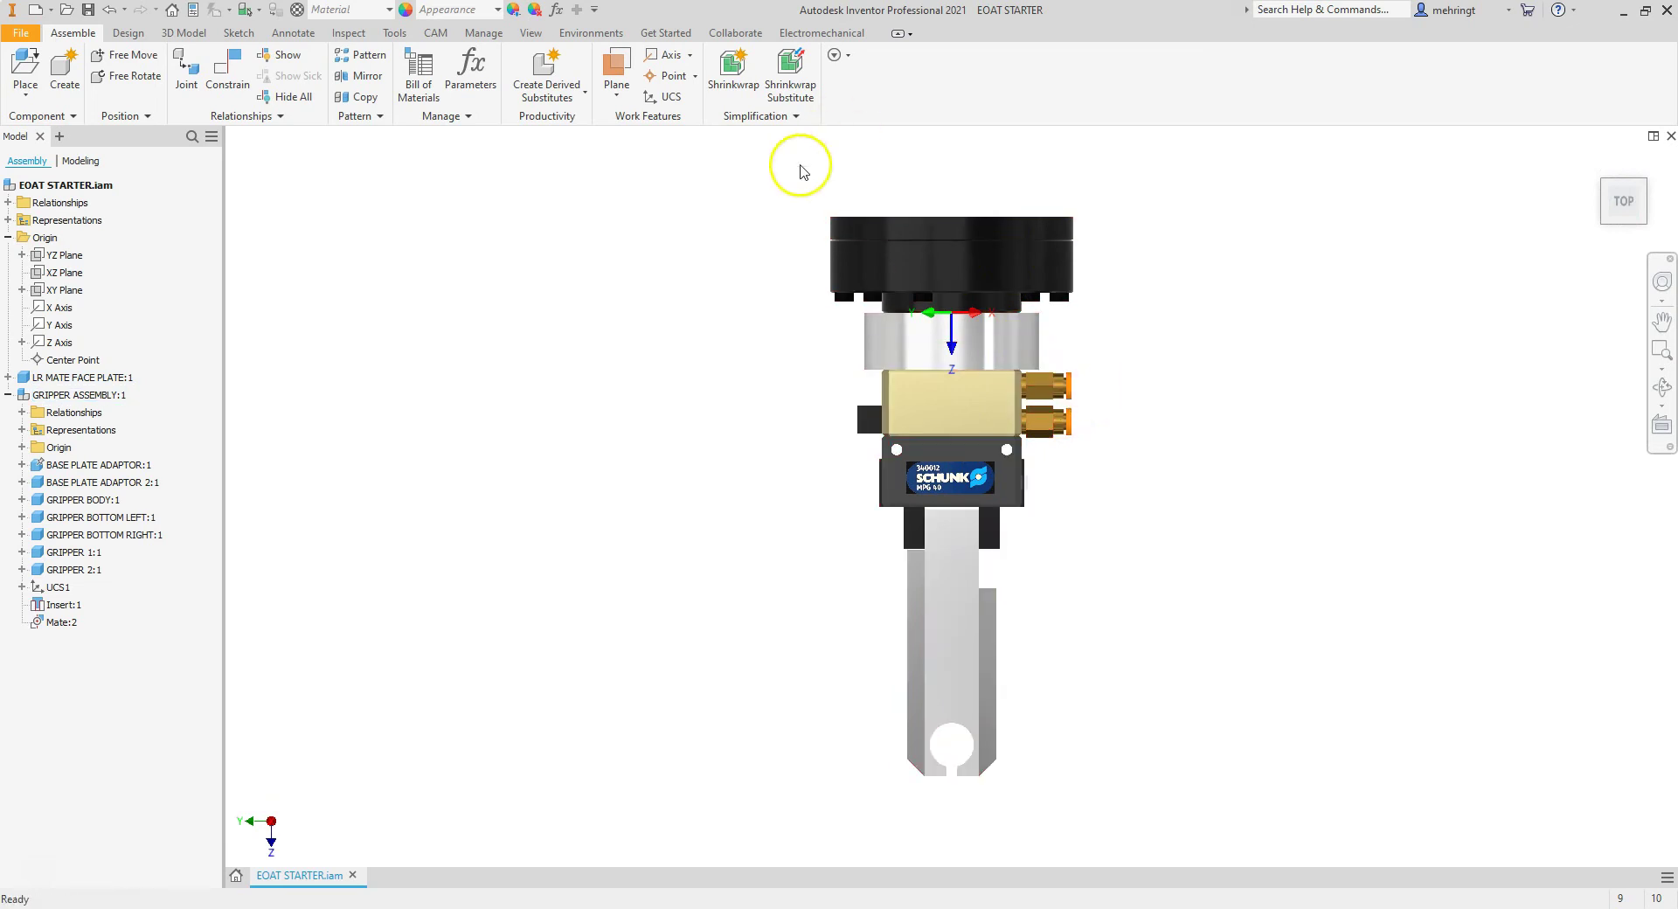
Save the assembly under the new name EOAT GRIPPER.iam.
{"action": "left_click", "coordinate": [1596, 160]}
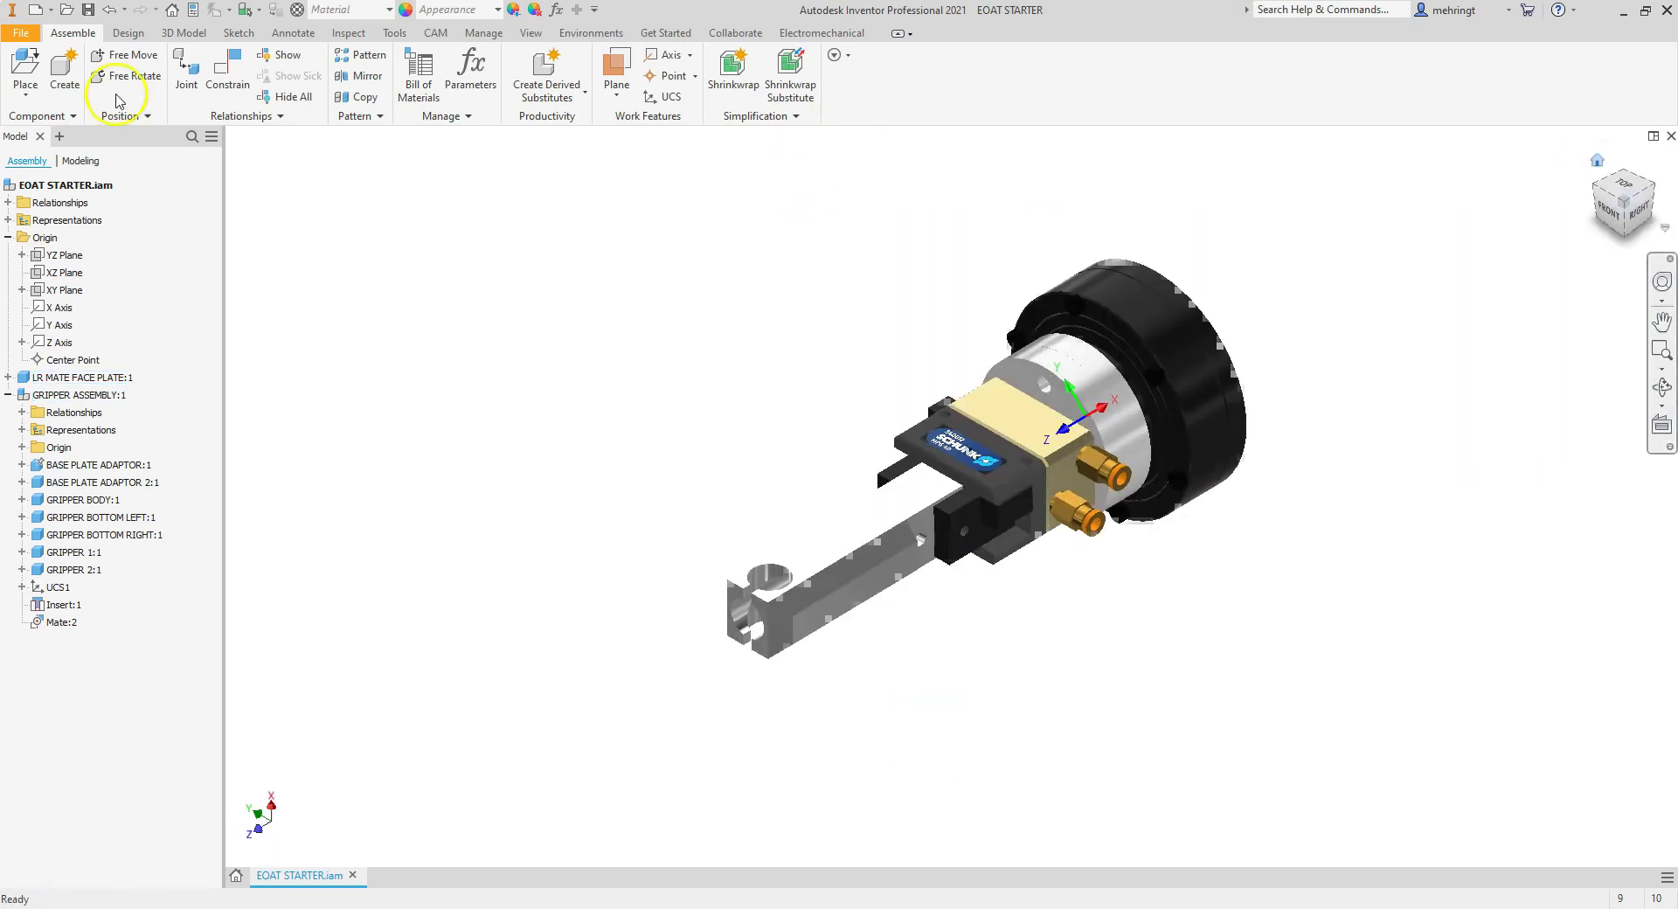
{"action": "left_click", "coordinate": [26, 33]}
{"action": "mouse_move", "coordinate": [65, 222]}
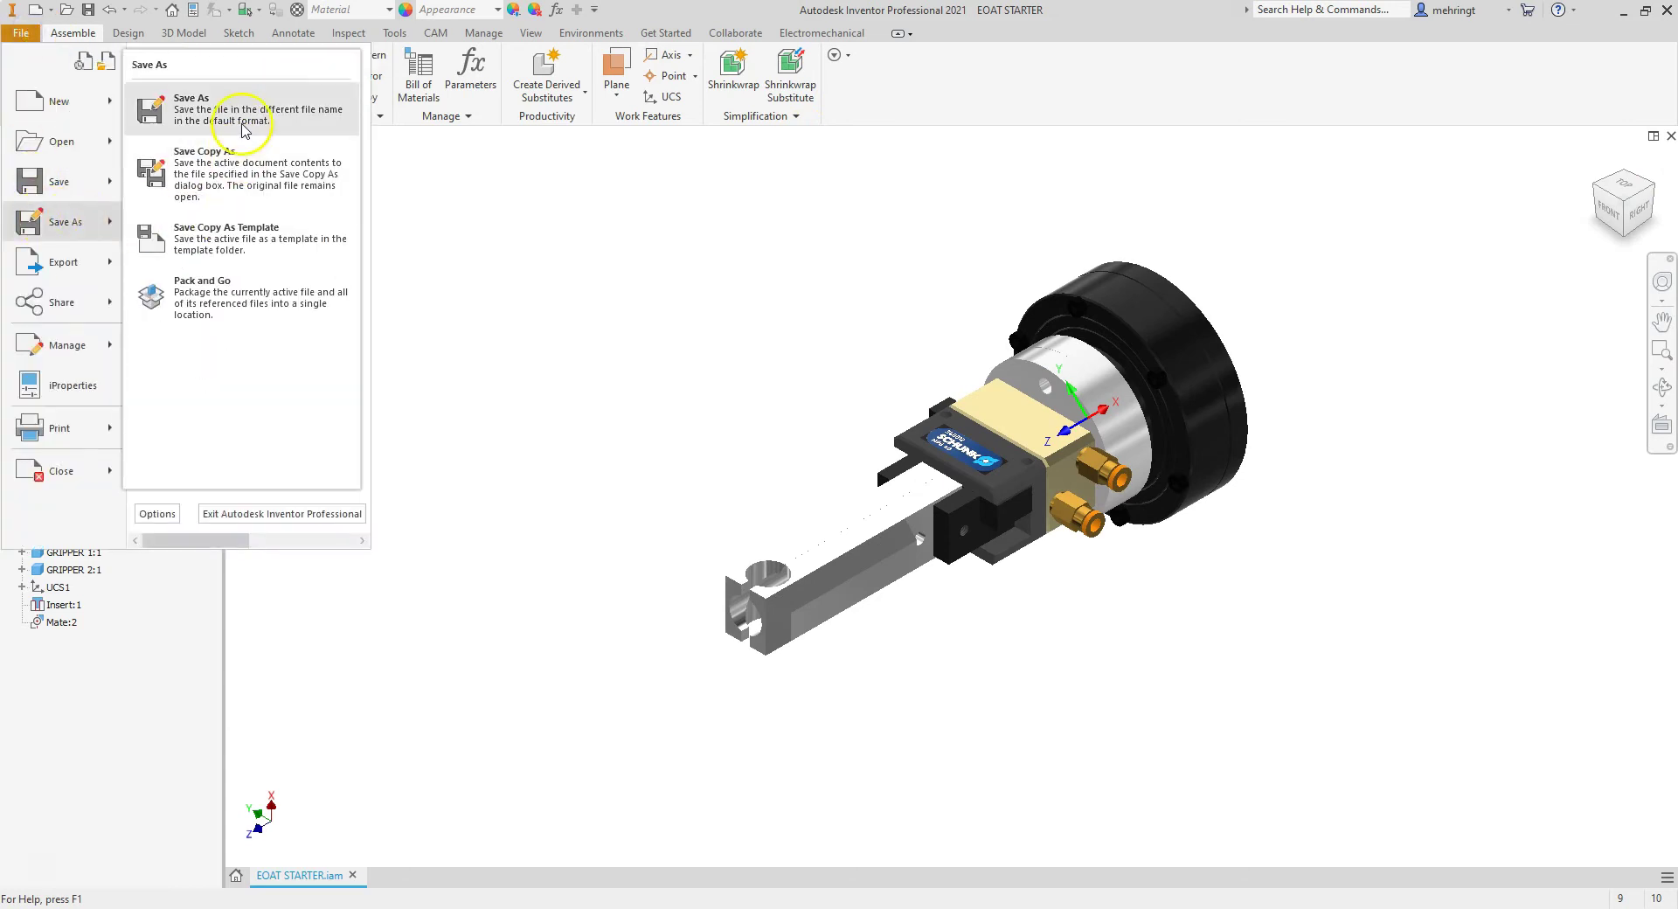
{"action": "left_click", "coordinate": [245, 130]}
{"action": "type", "text": "EOAT GRIPPER"}
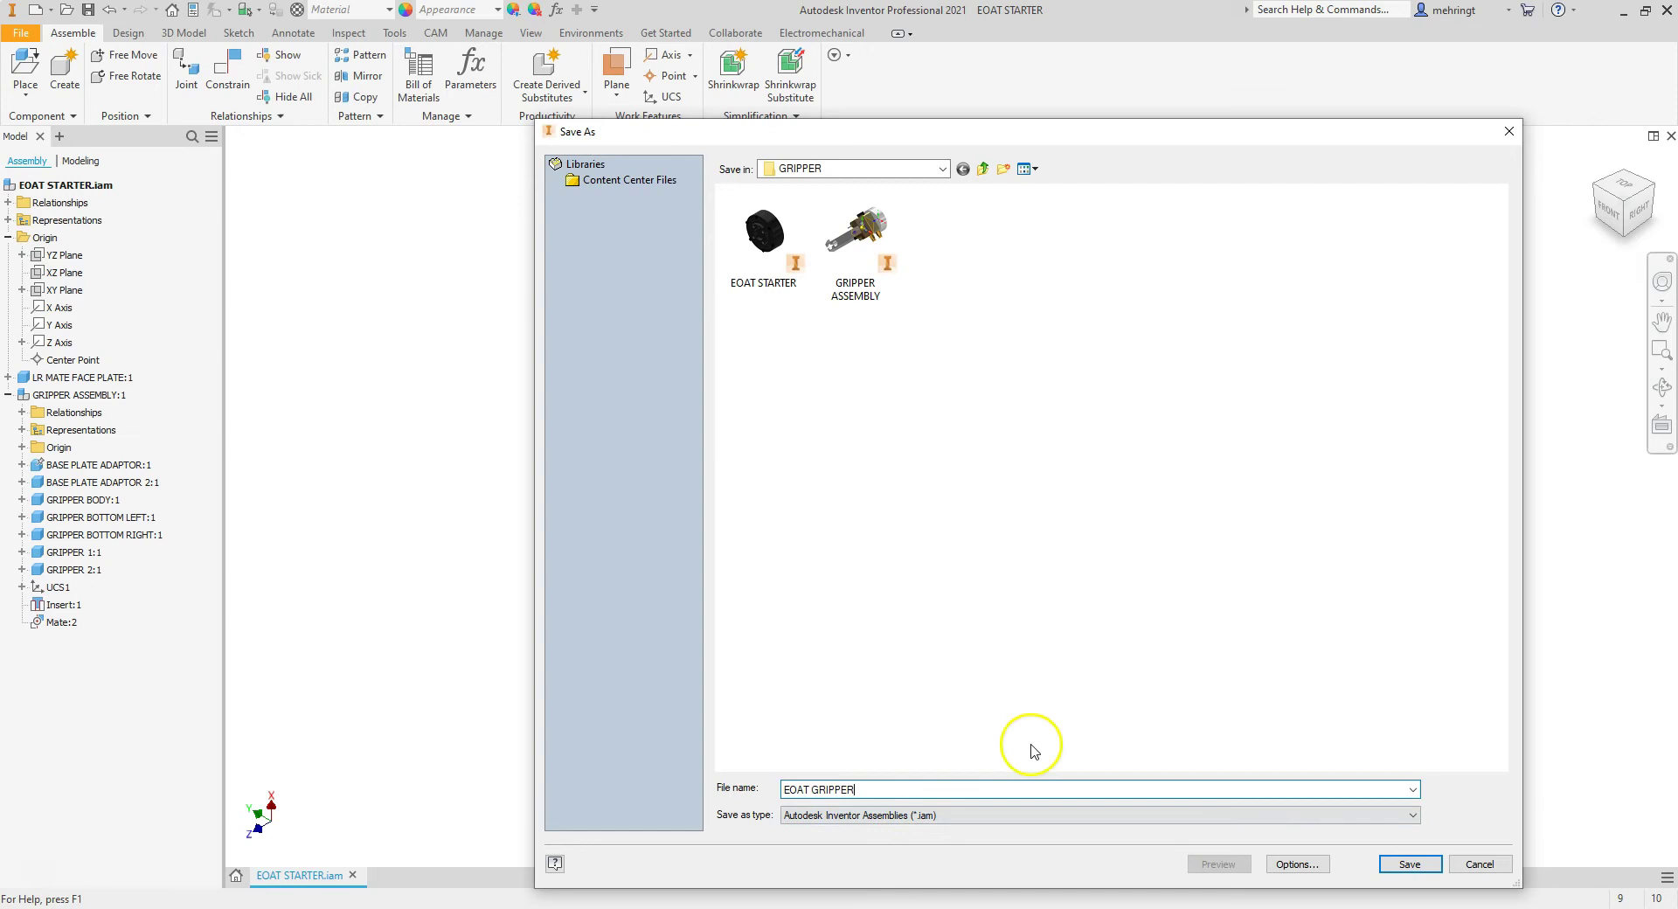
{"action": "left_click", "coordinate": [1409, 864]}
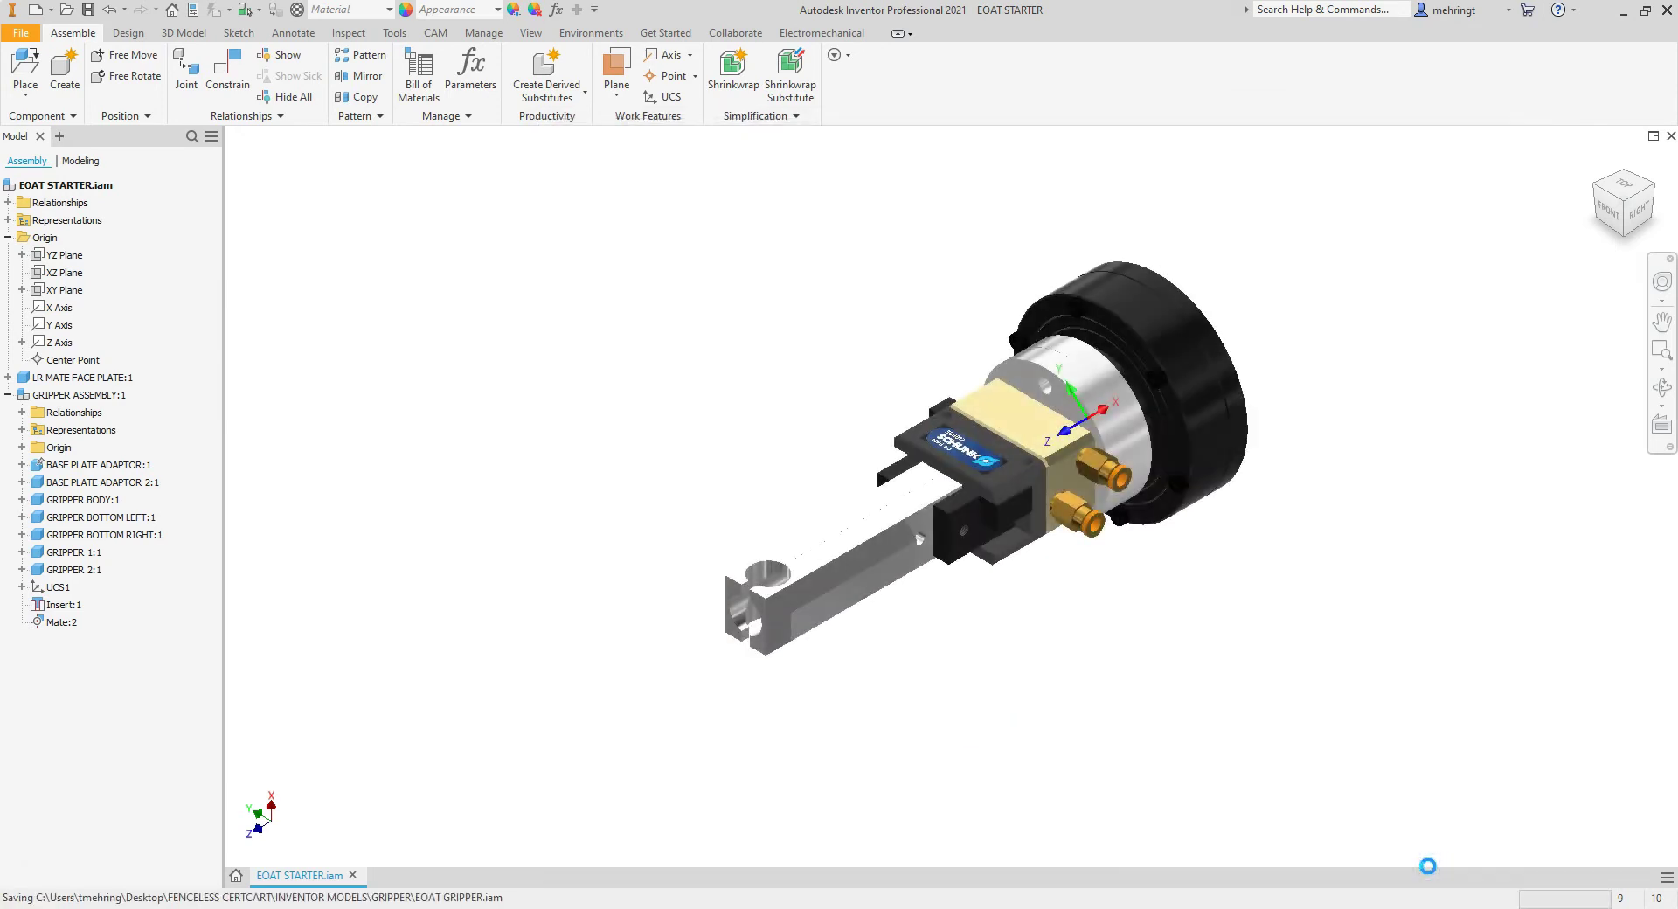
Save an OBJ copy as EOAT GRIPPER CLOSED in the PARTS READY FOR ROBOGUIDE folder.
{"action": "left_click", "coordinate": [22, 35]}
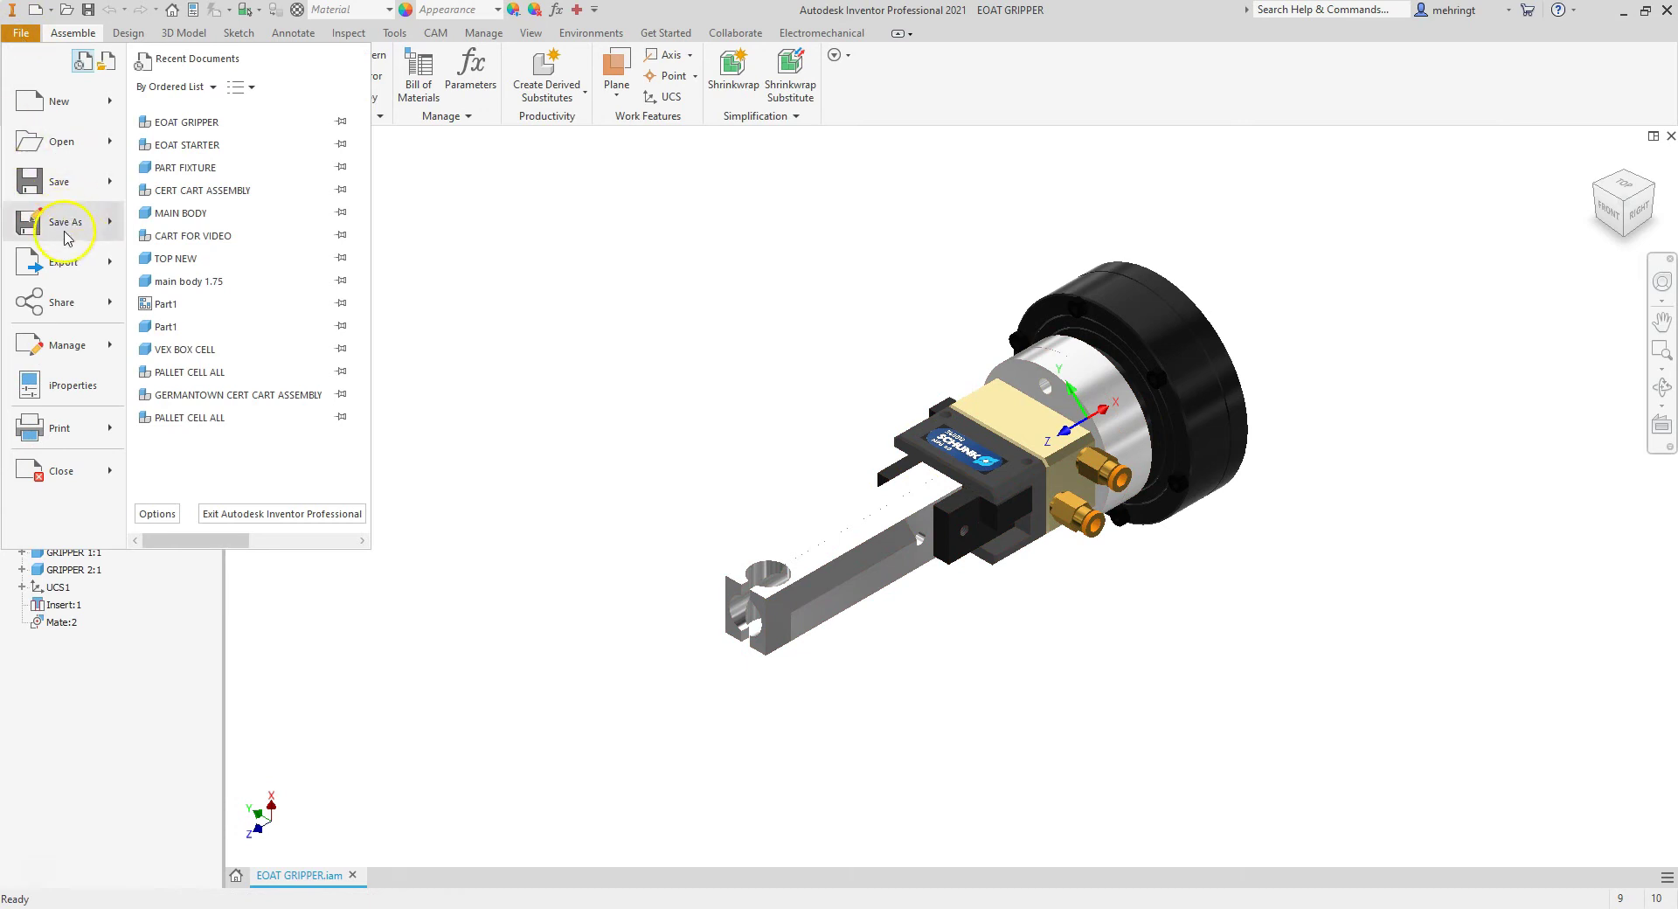
{"action": "mouse_move", "coordinate": [66, 222]}
{"action": "left_click", "coordinate": [228, 185]}
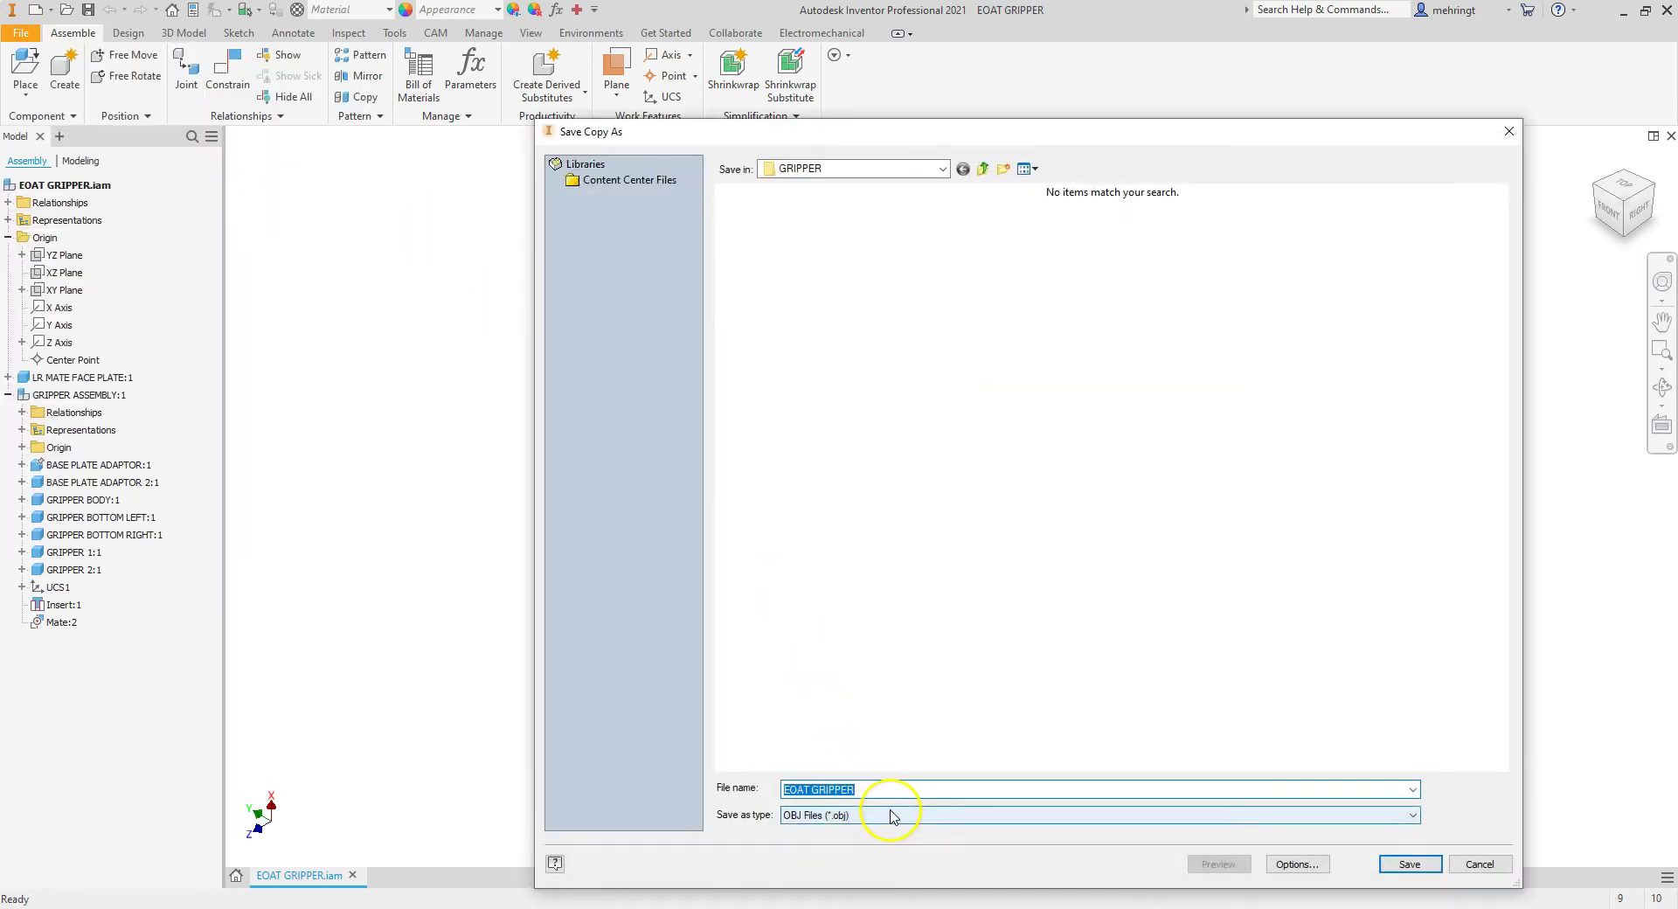
{"action": "left_click", "coordinate": [982, 168]}
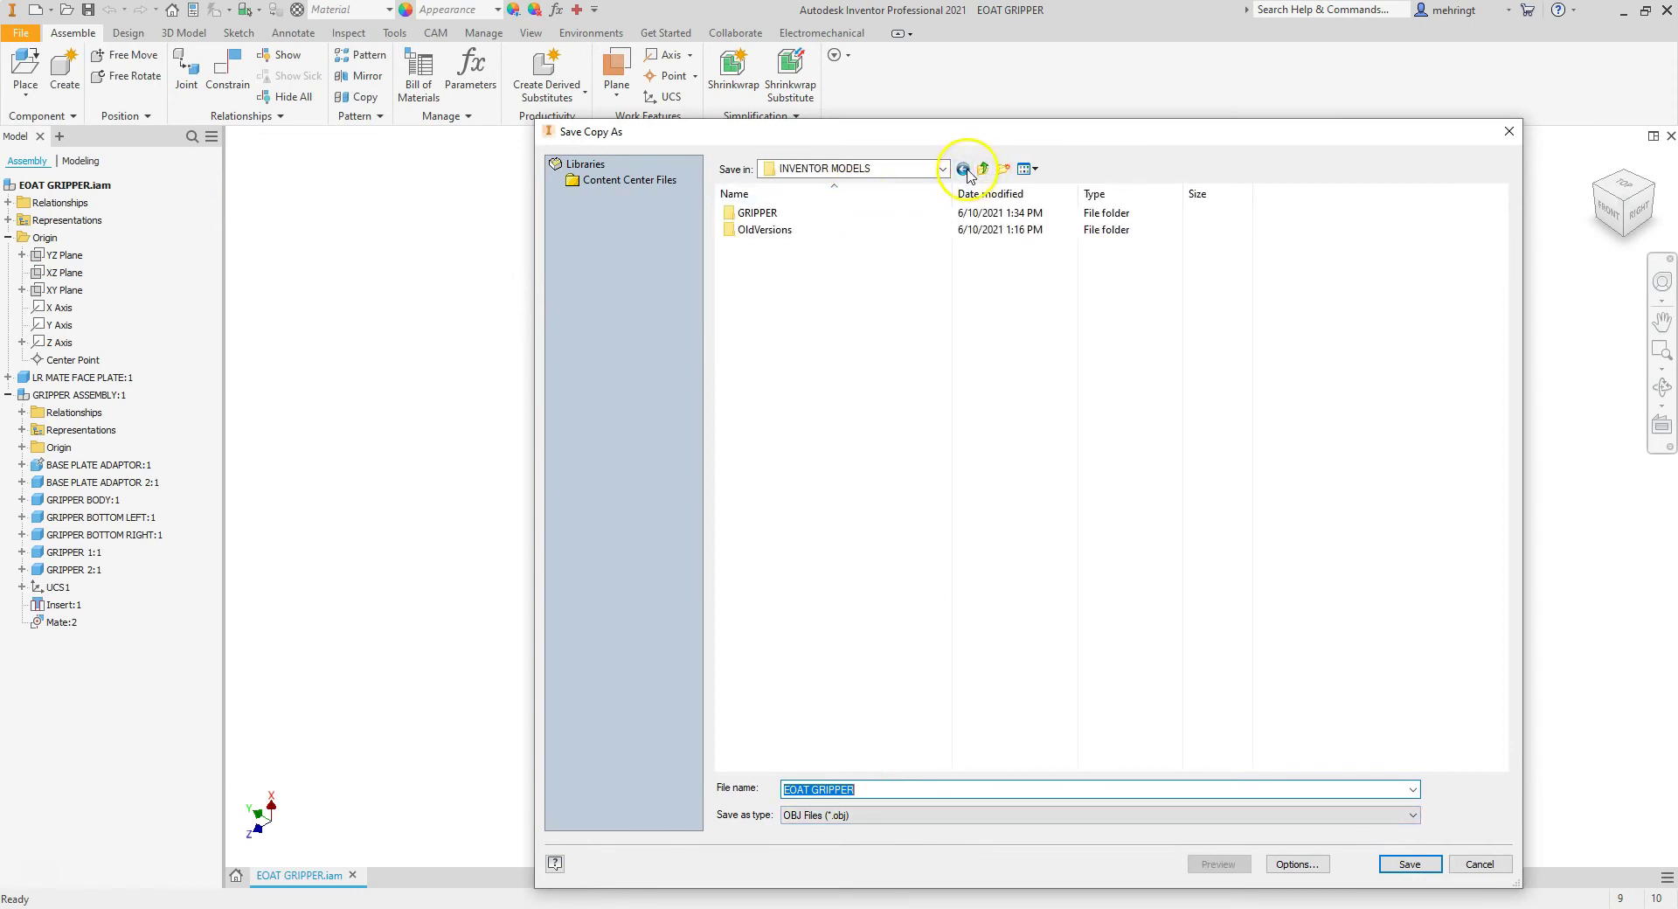
{"action": "left_click", "coordinate": [983, 168]}
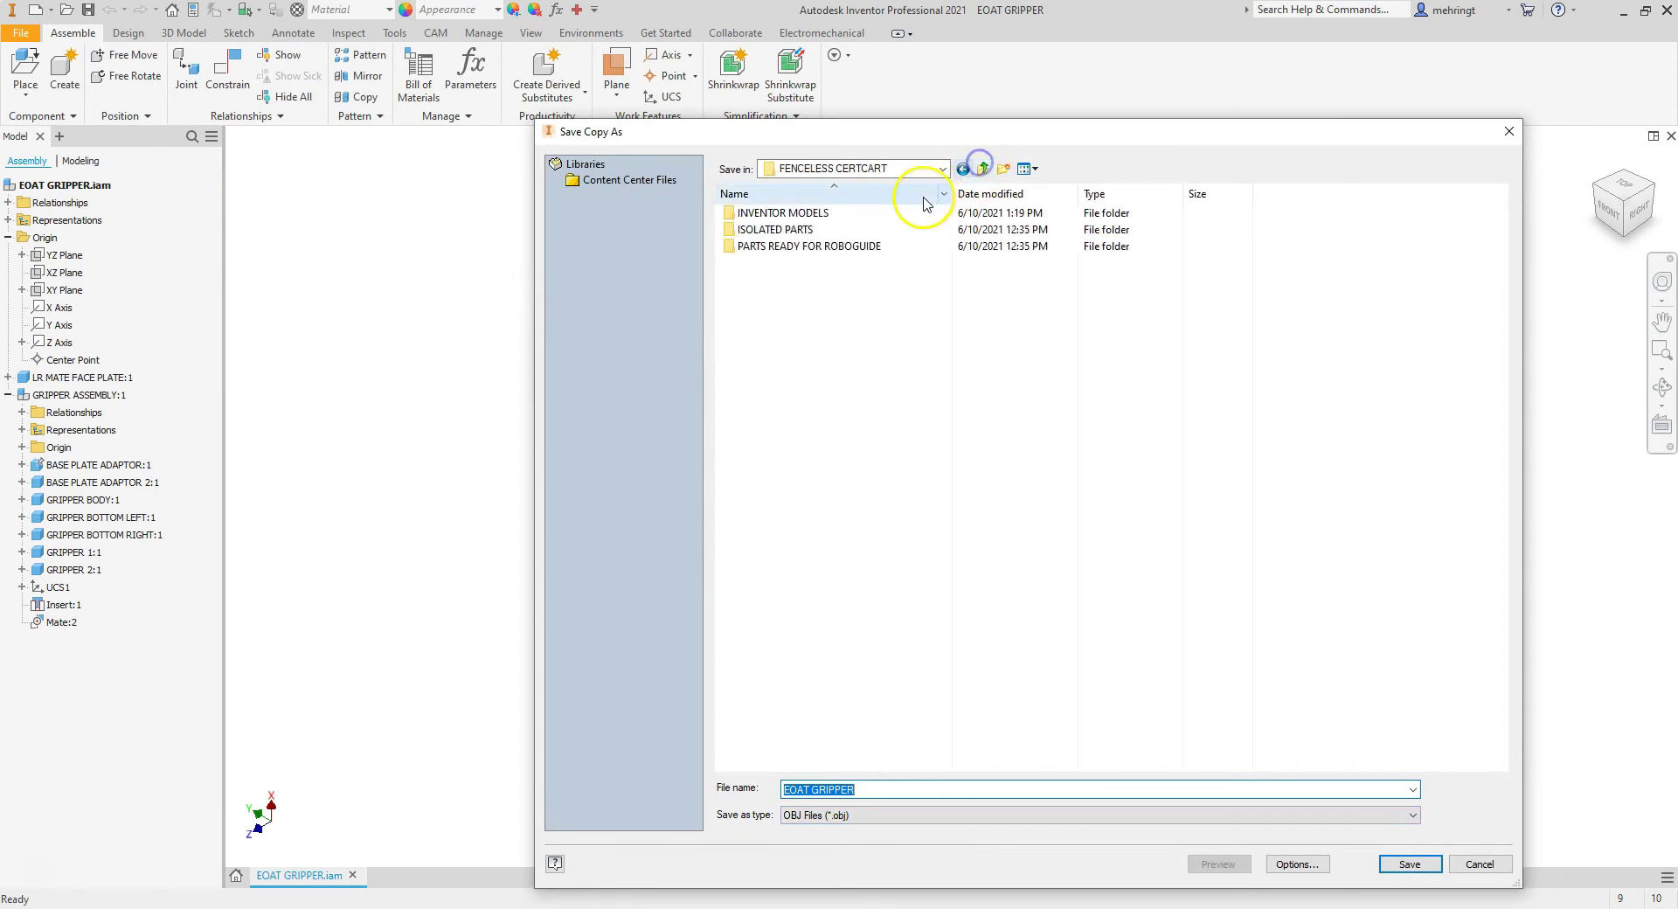
{"action": "left_click", "coordinate": [787, 248]}
{"action": "double_click", "coordinate": [786, 247]}
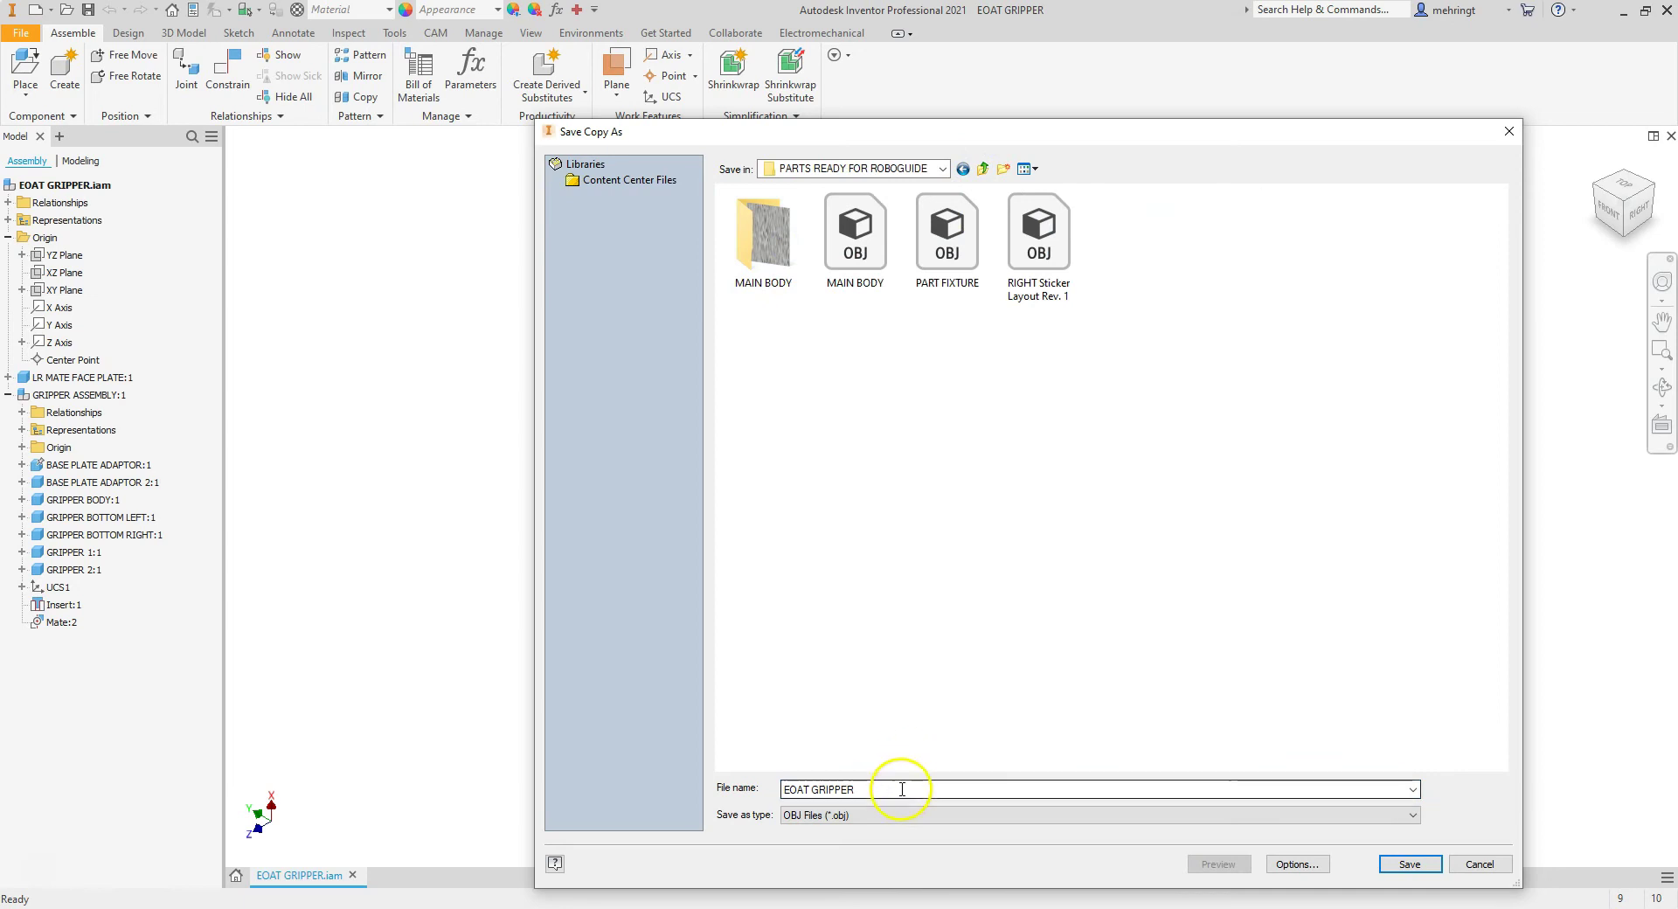
{"action": "double_click", "coordinate": [904, 788]}
{"action": "type", "text": "CLOSED"}
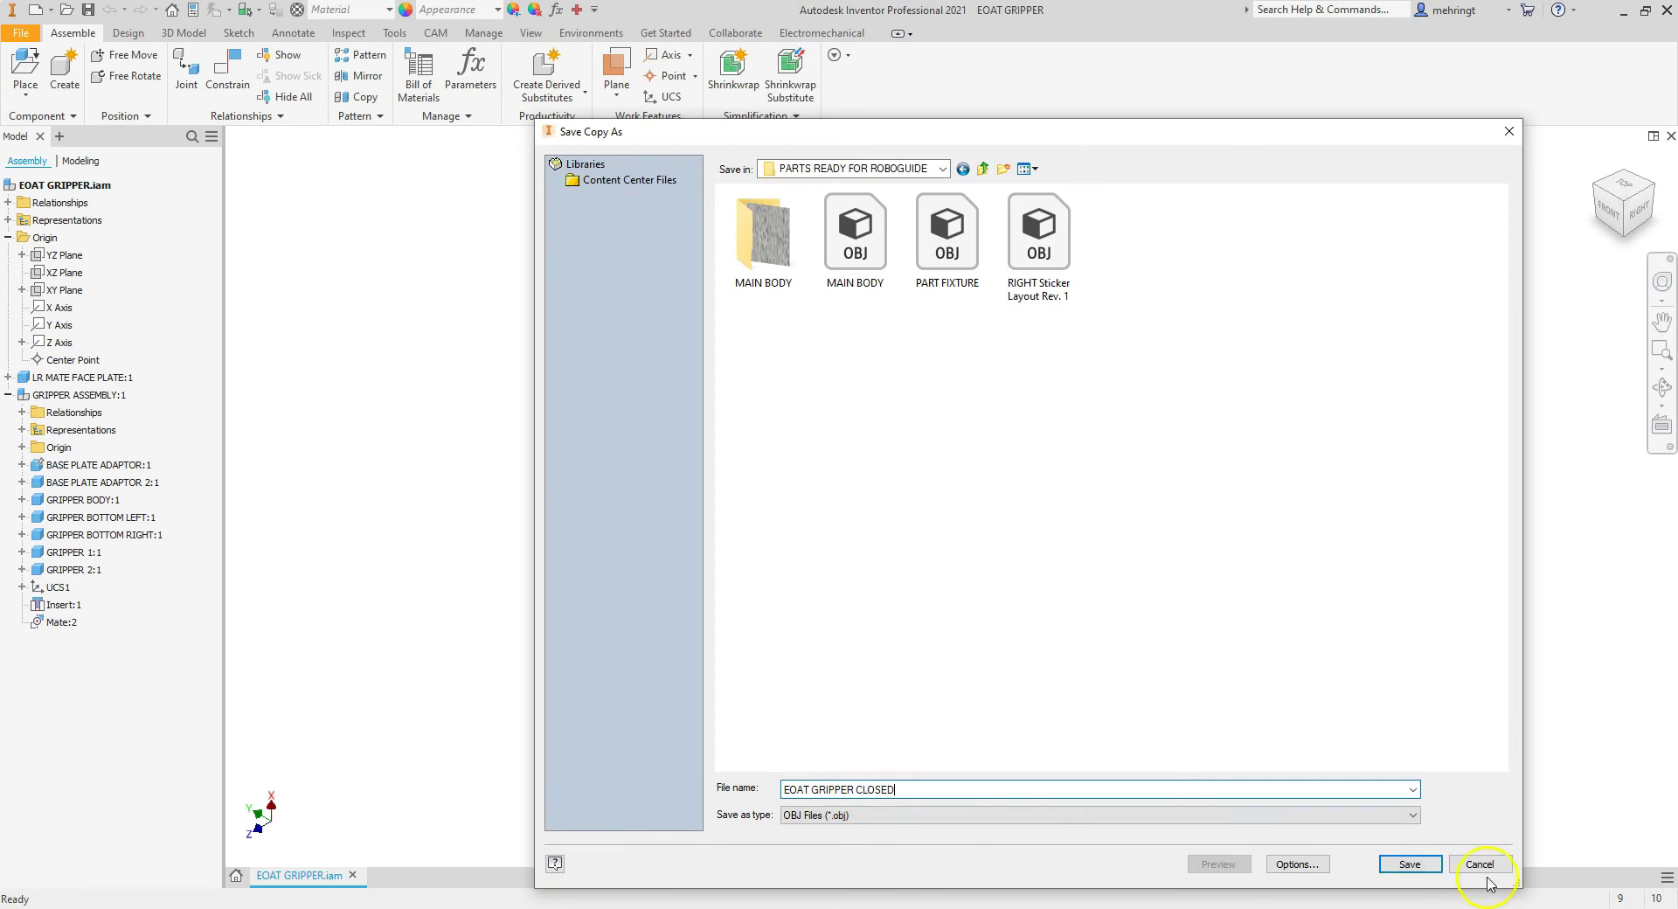
{"action": "left_click", "coordinate": [1406, 864]}
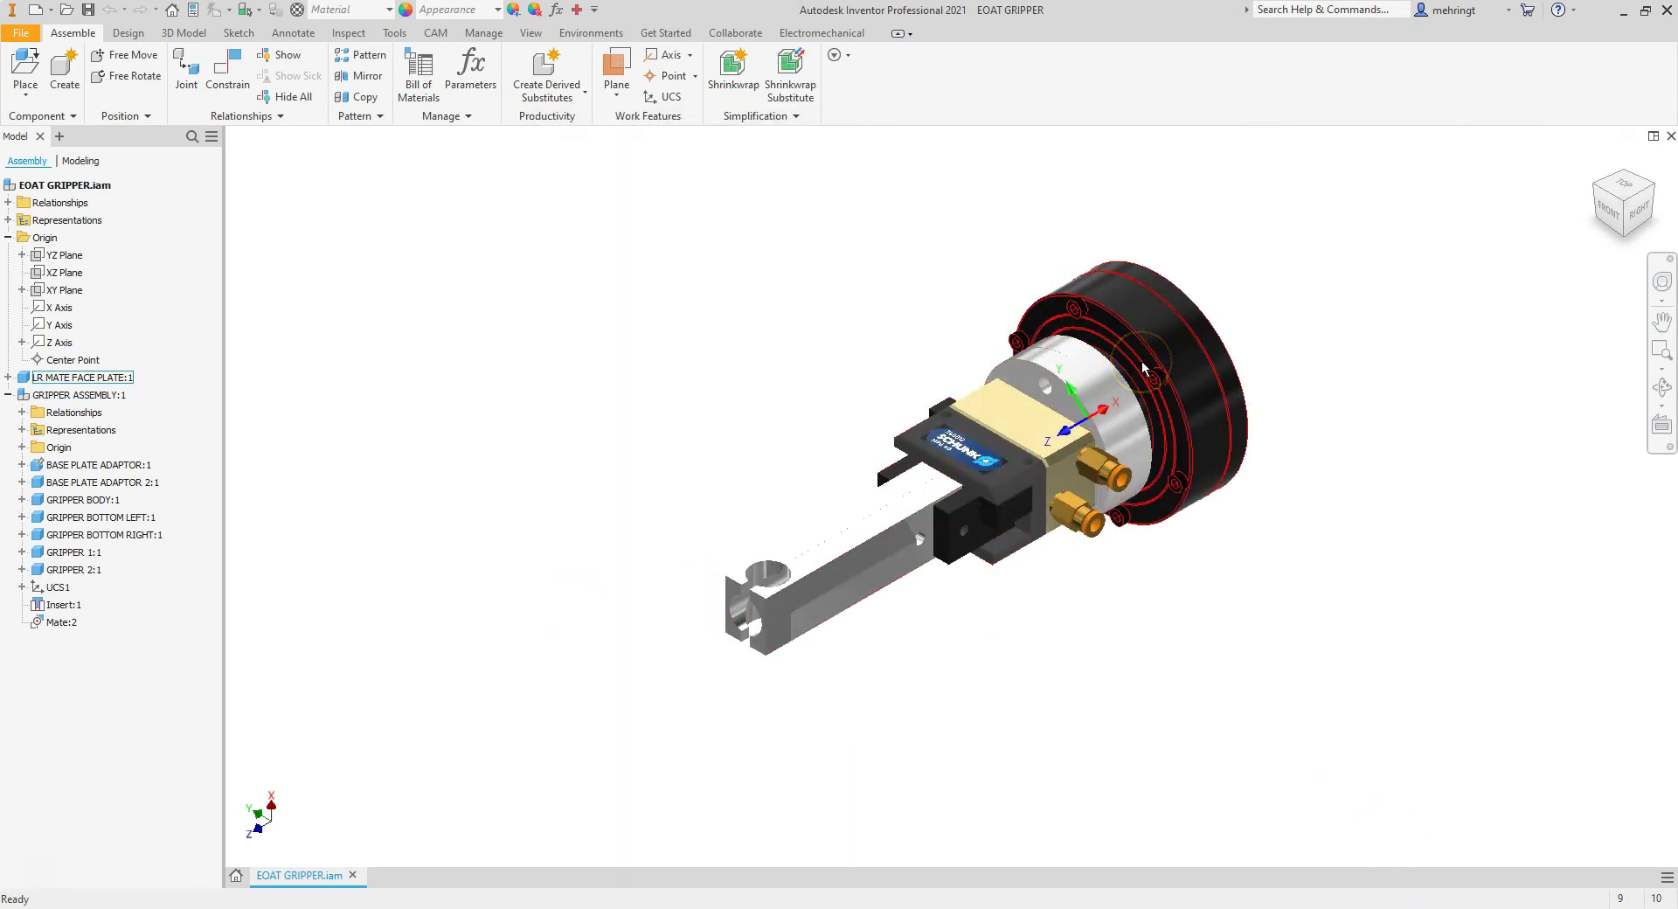
{"action": "left_click", "coordinate": [1177, 395]}
In Eoat1 (UT:1) properties, browse to EOAT GRIPPER CLOSED as the tool's CAD file.
{"action": "left_click", "coordinate": [1033, 749]}
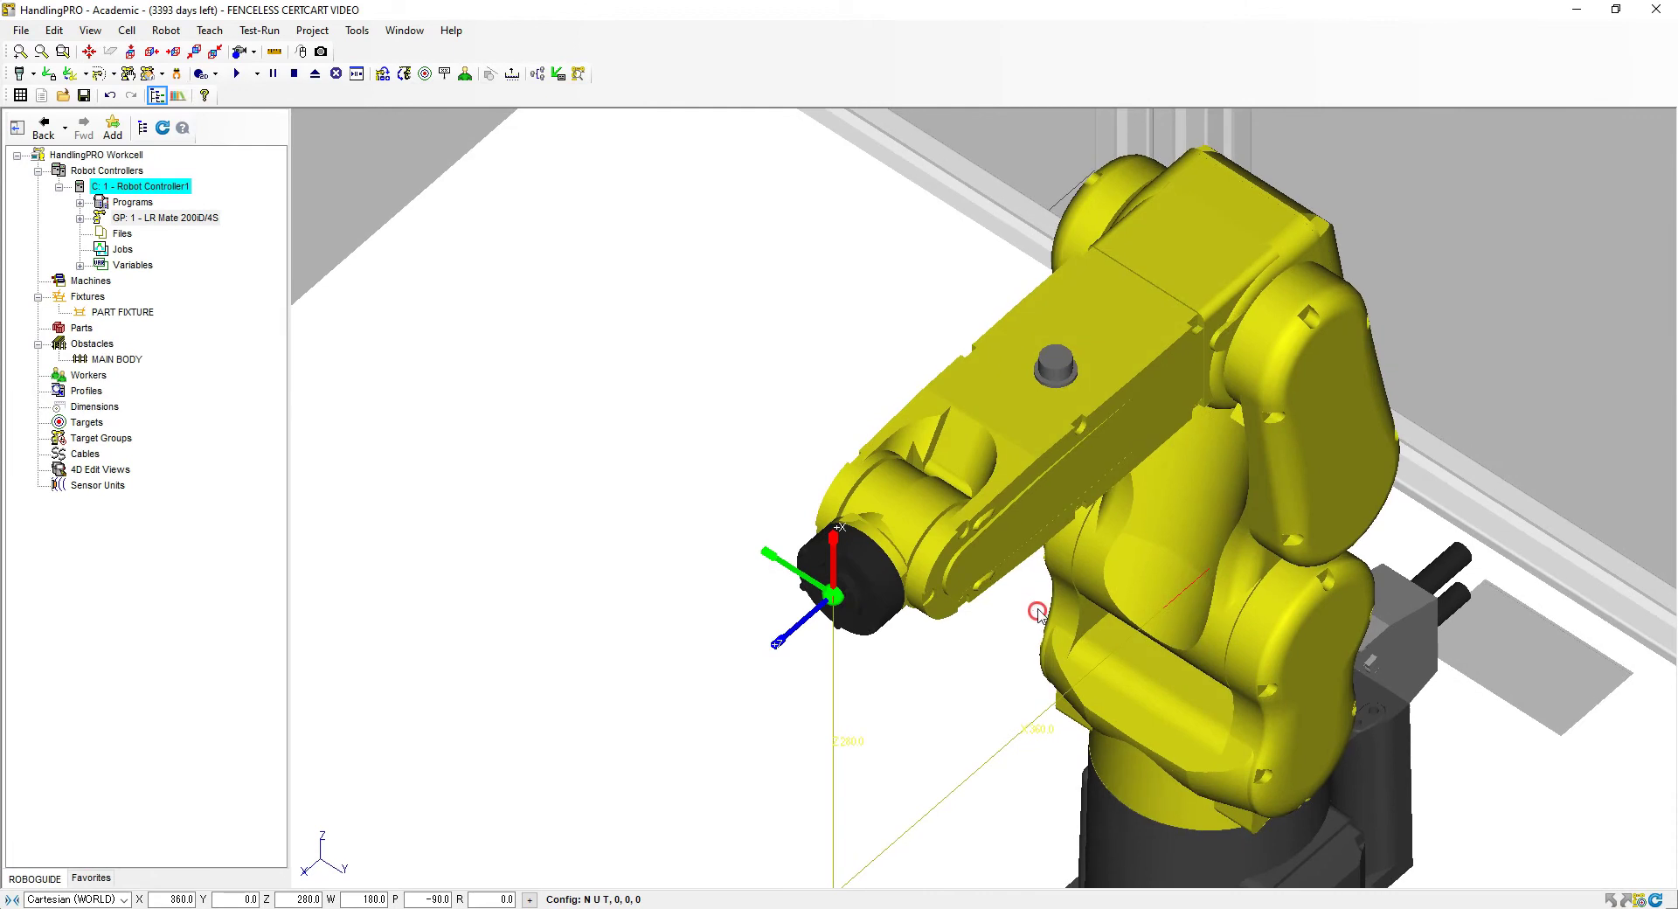
{"action": "left_click", "coordinate": [79, 218]}
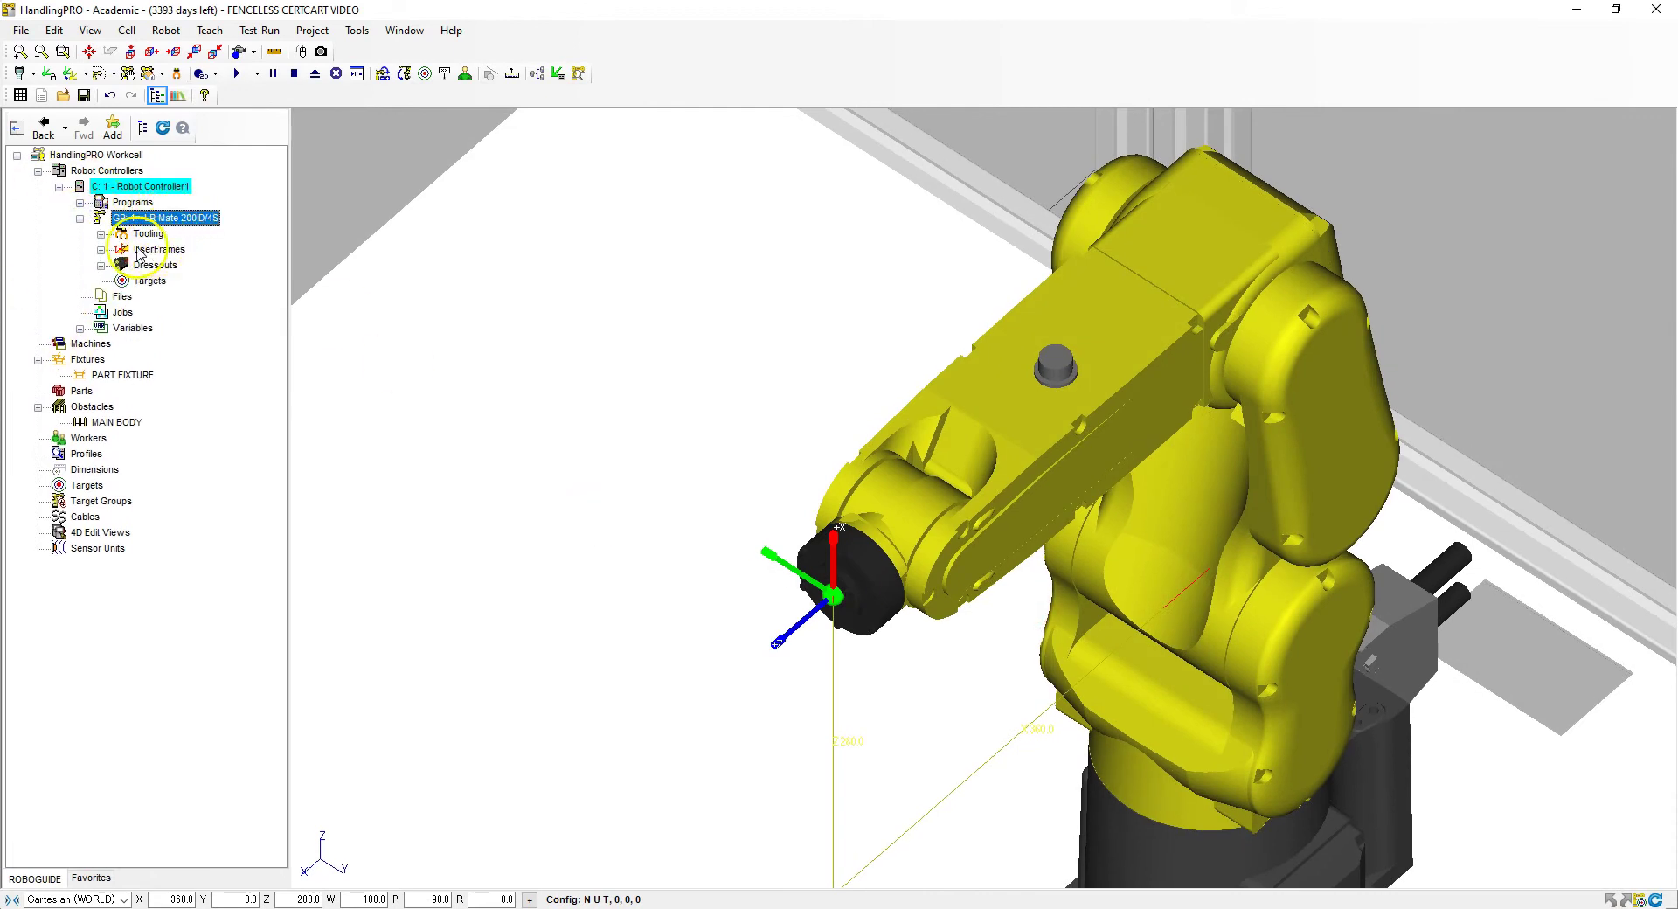
{"action": "left_click", "coordinate": [102, 235]}
{"action": "left_click", "coordinate": [182, 250]}
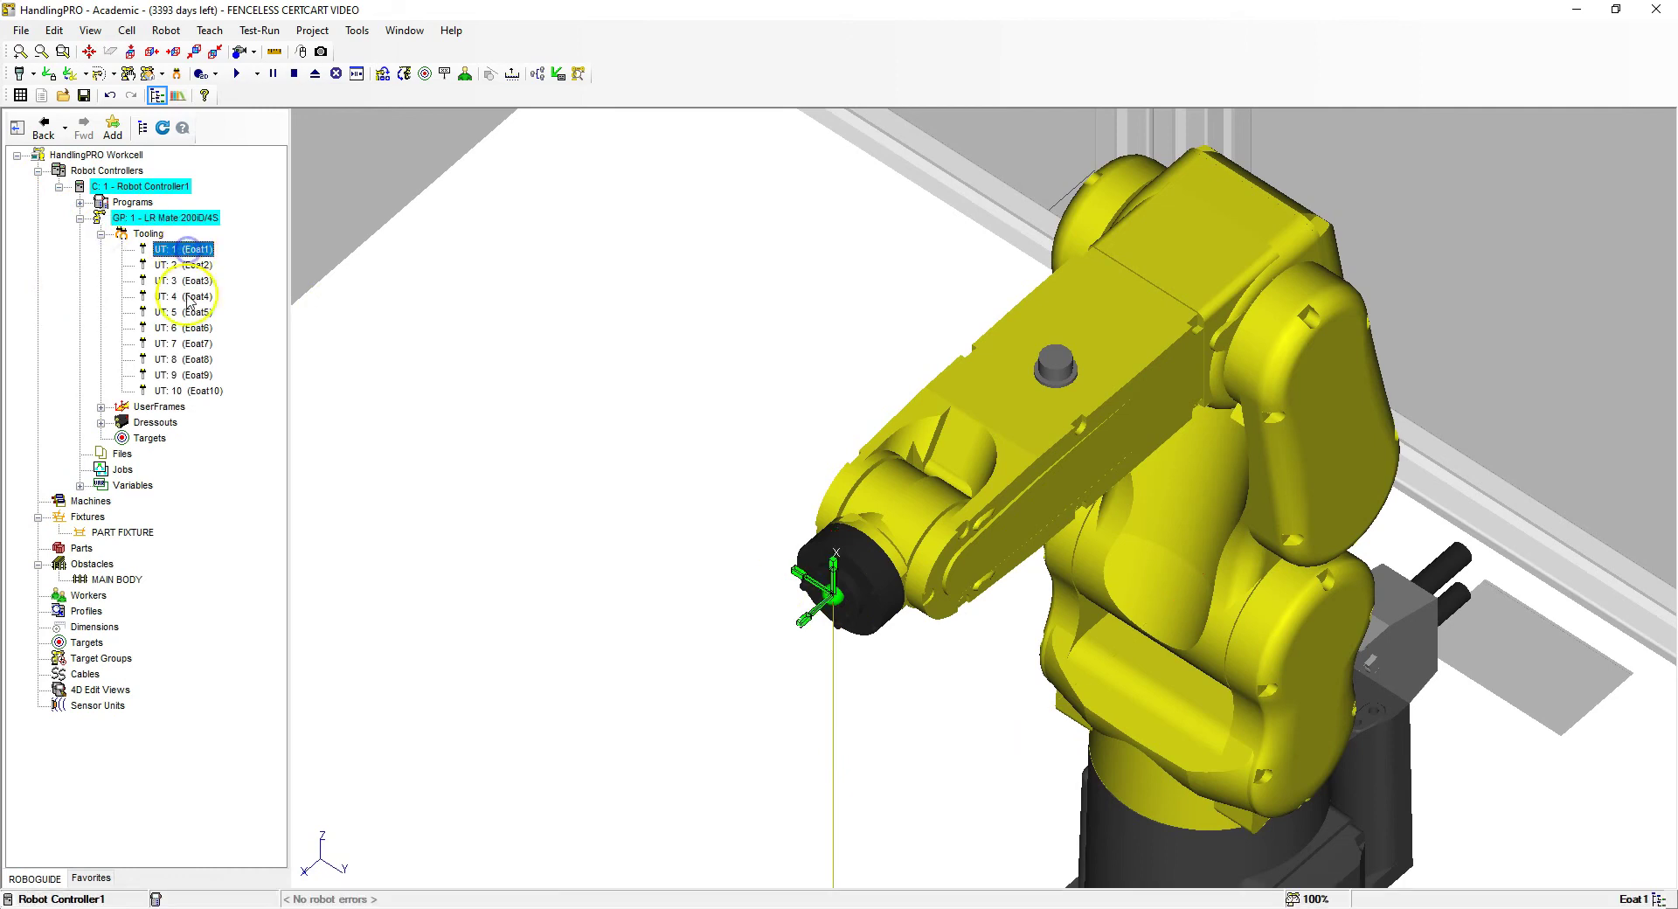
{"action": "right_click", "coordinate": [193, 253]}
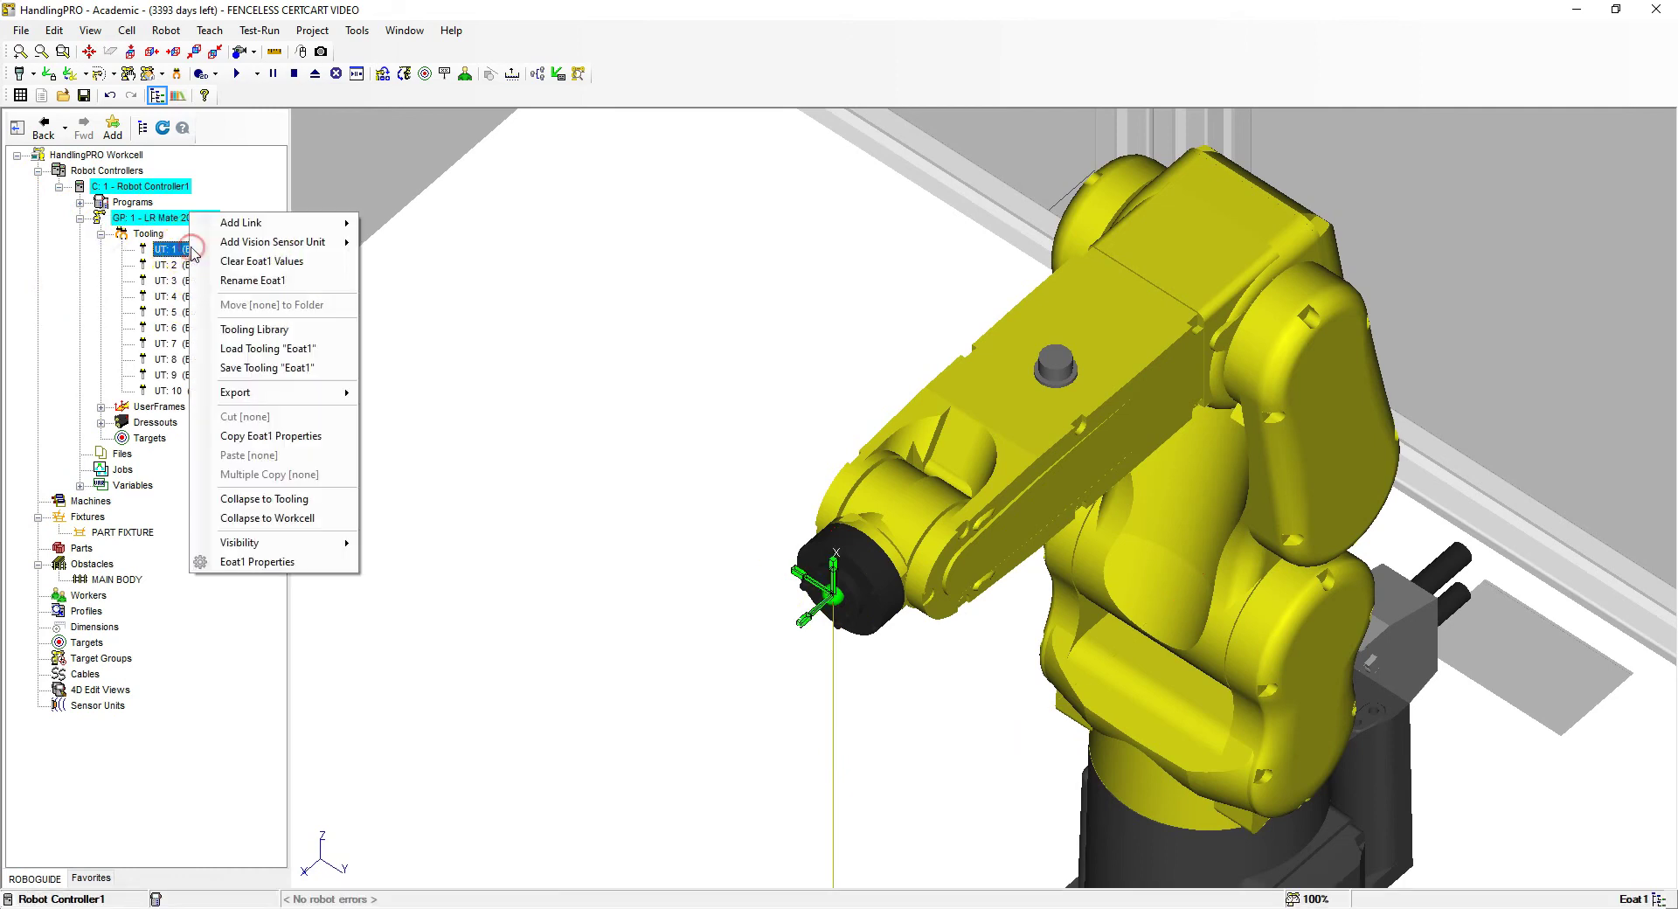
{"action": "left_click", "coordinate": [278, 557]}
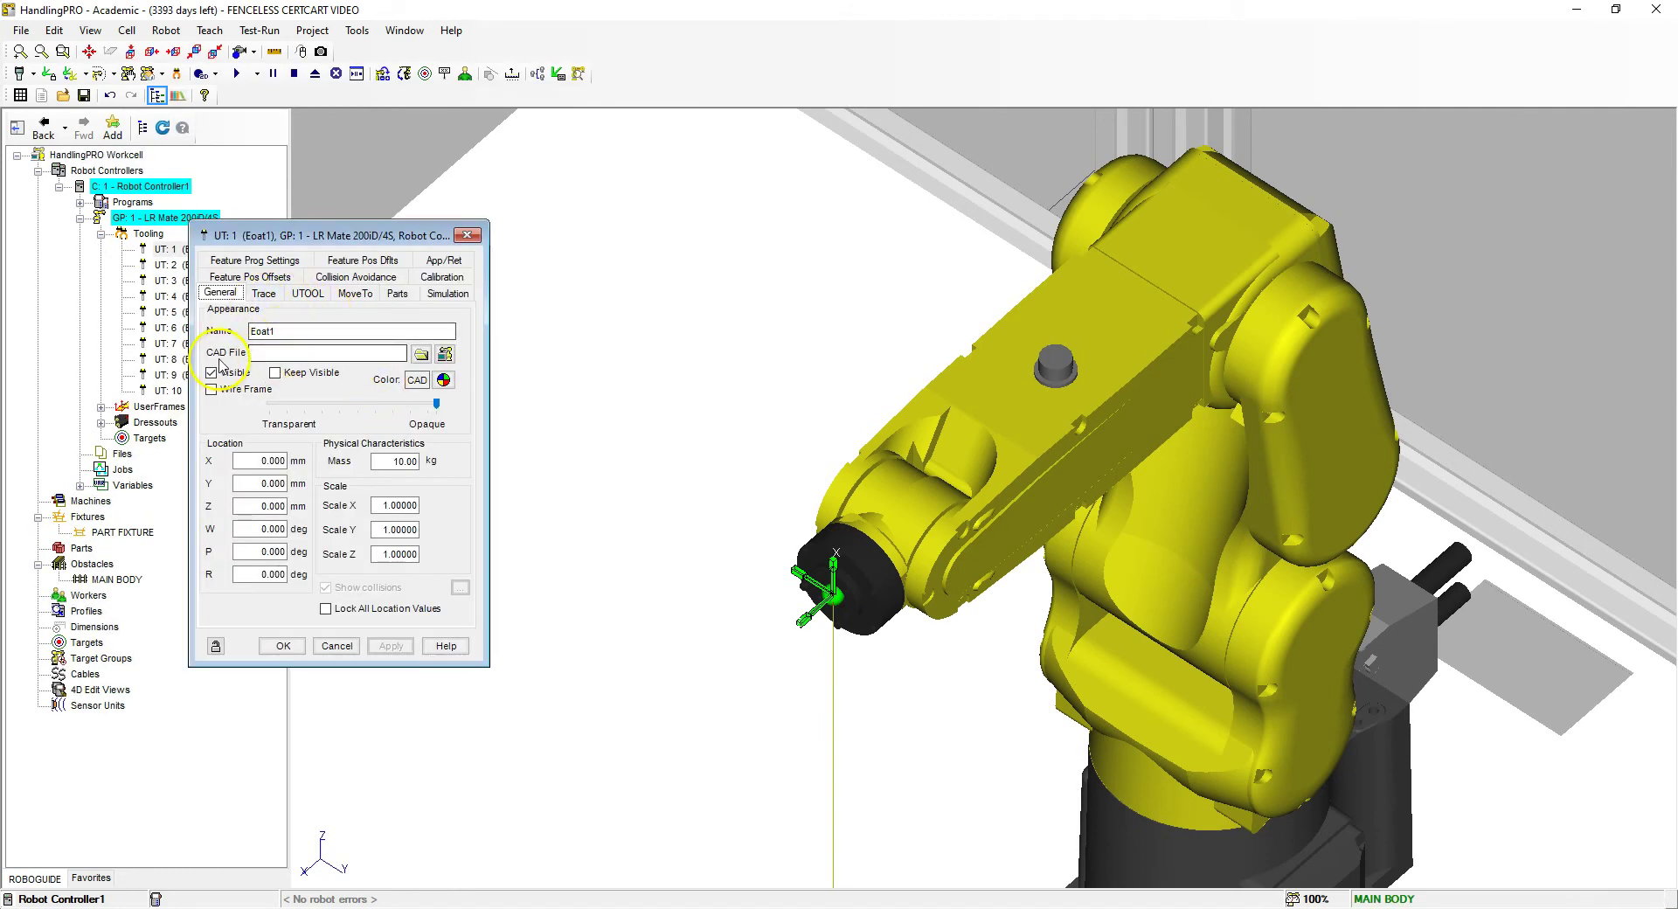
{"action": "left_click", "coordinate": [422, 355]}
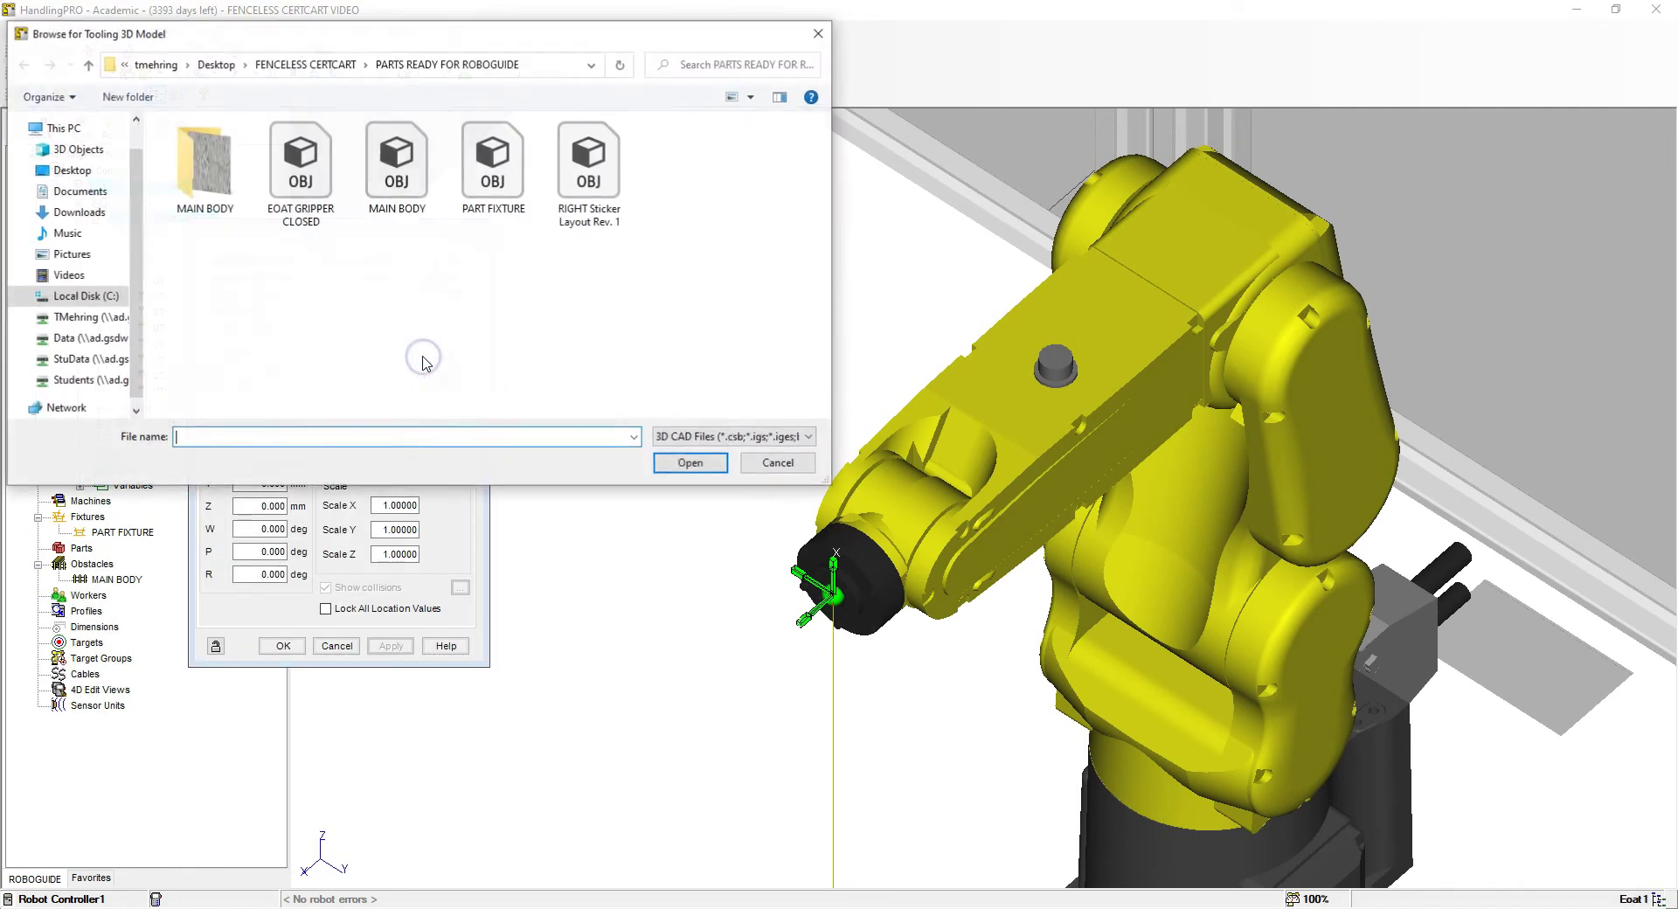
{"action": "left_click", "coordinate": [304, 173]}
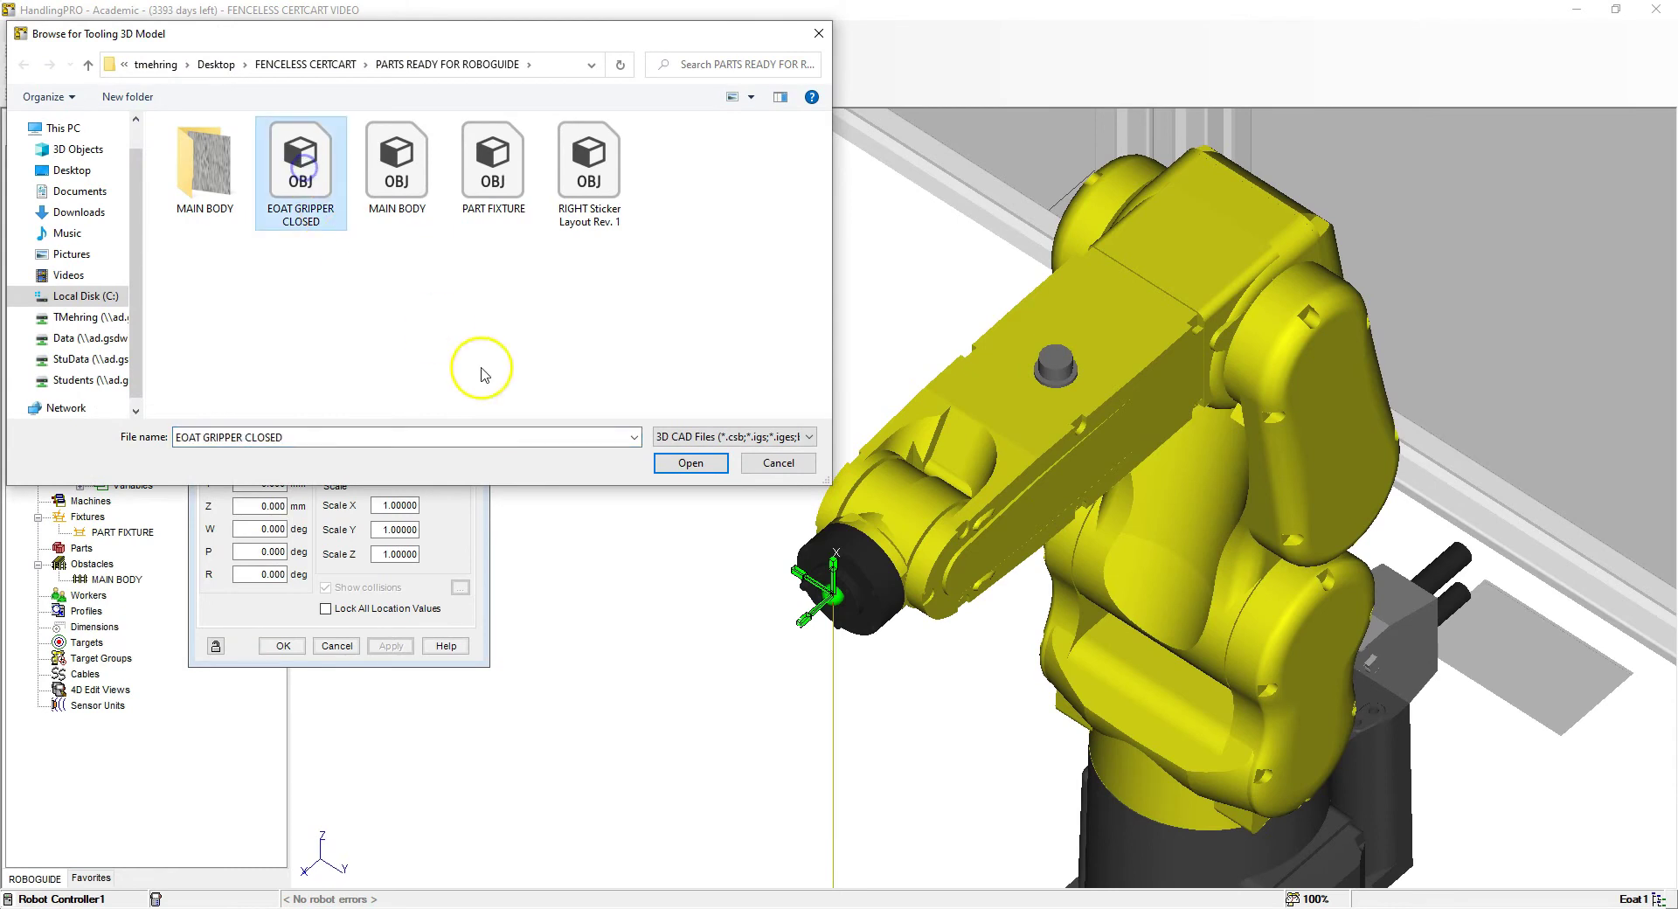
{"action": "left_click", "coordinate": [691, 463]}
Apply the gripper model and zoom in to inspect it on the wrist flange.
{"action": "left_click", "coordinate": [404, 645]}
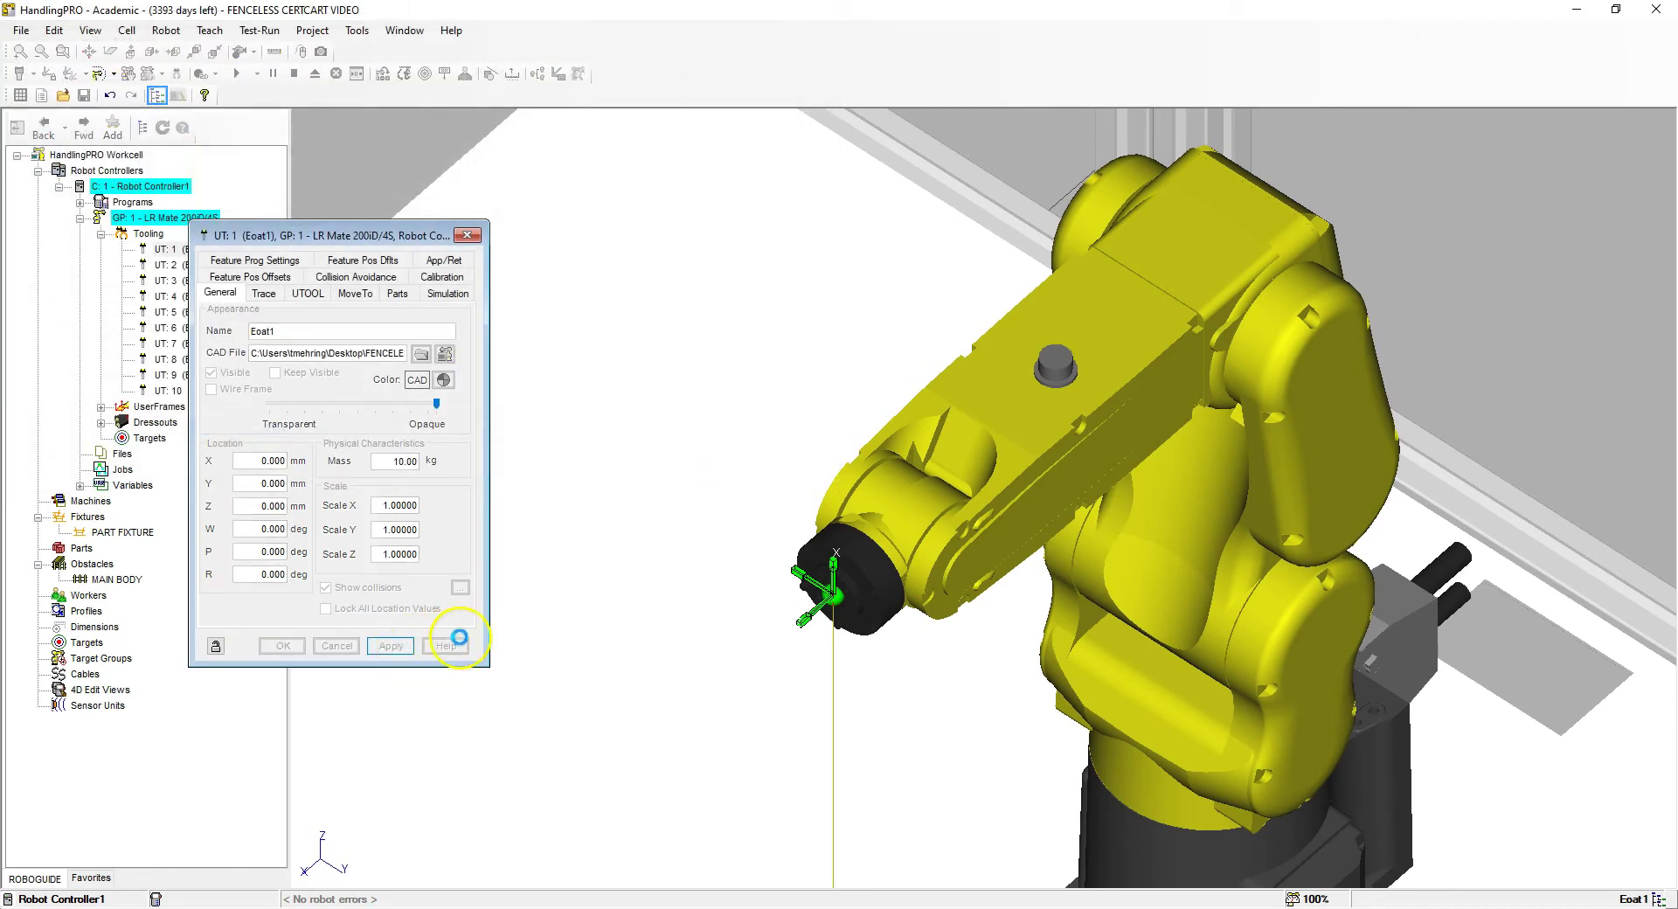
{"action": "scroll", "coordinate": [854, 603], "scroll_direction": "down", "scroll_amount": 2}
{"action": "scroll", "coordinate": [855, 603], "scroll_direction": "up", "scroll_amount": 5}
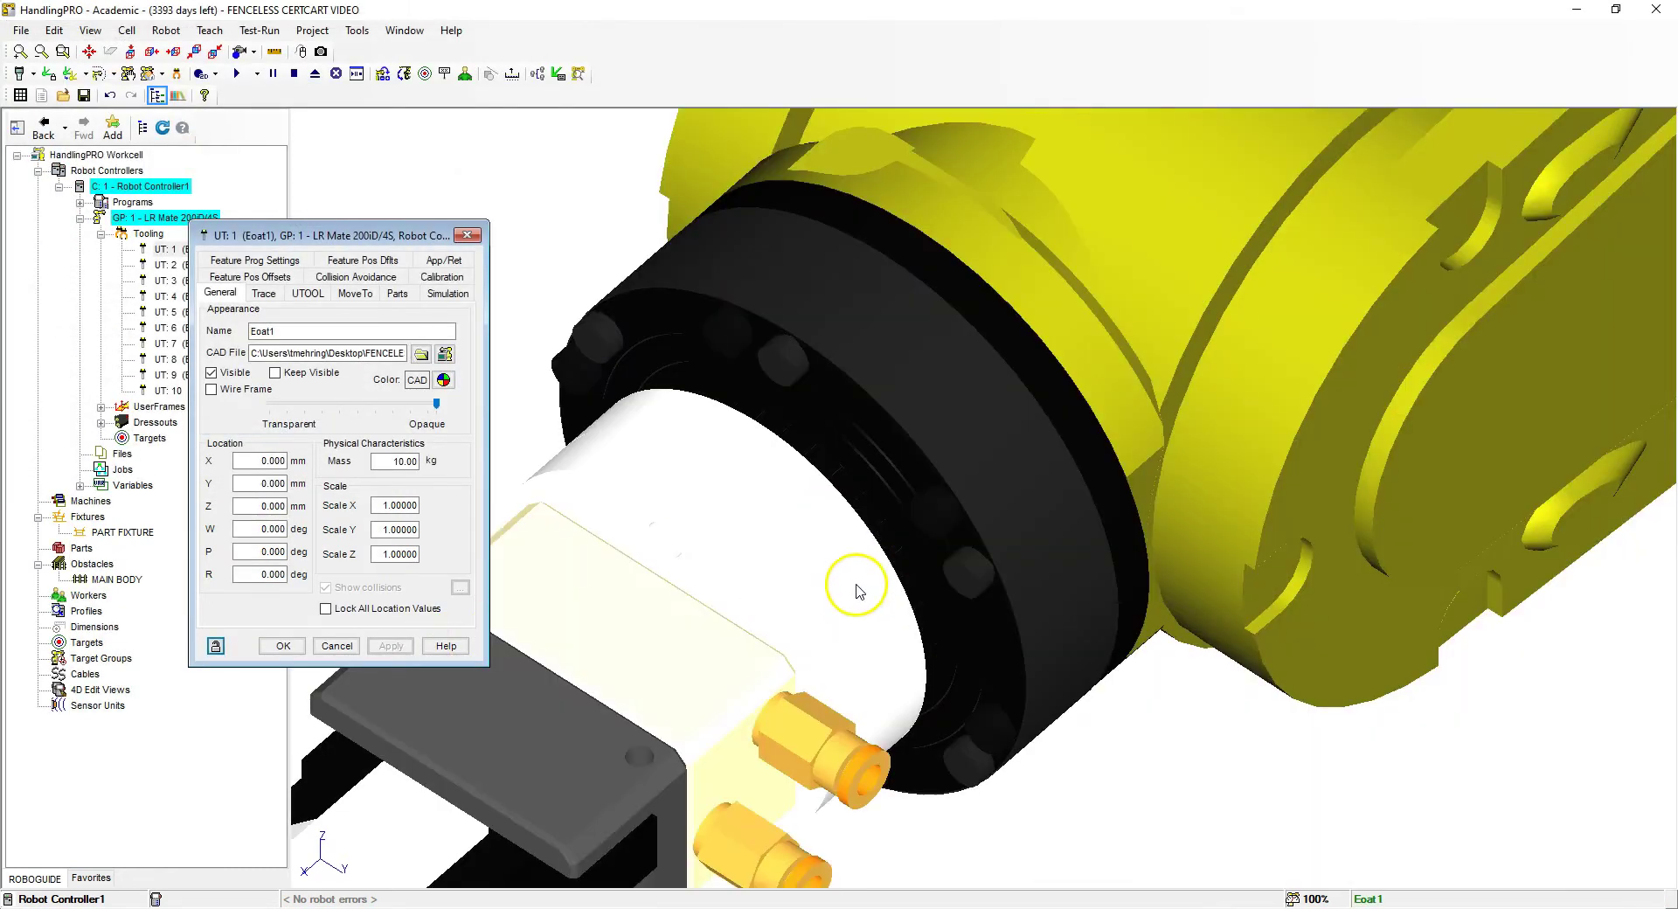
{"action": "scroll", "coordinate": [854, 588], "scroll_direction": "up", "scroll_amount": 2}
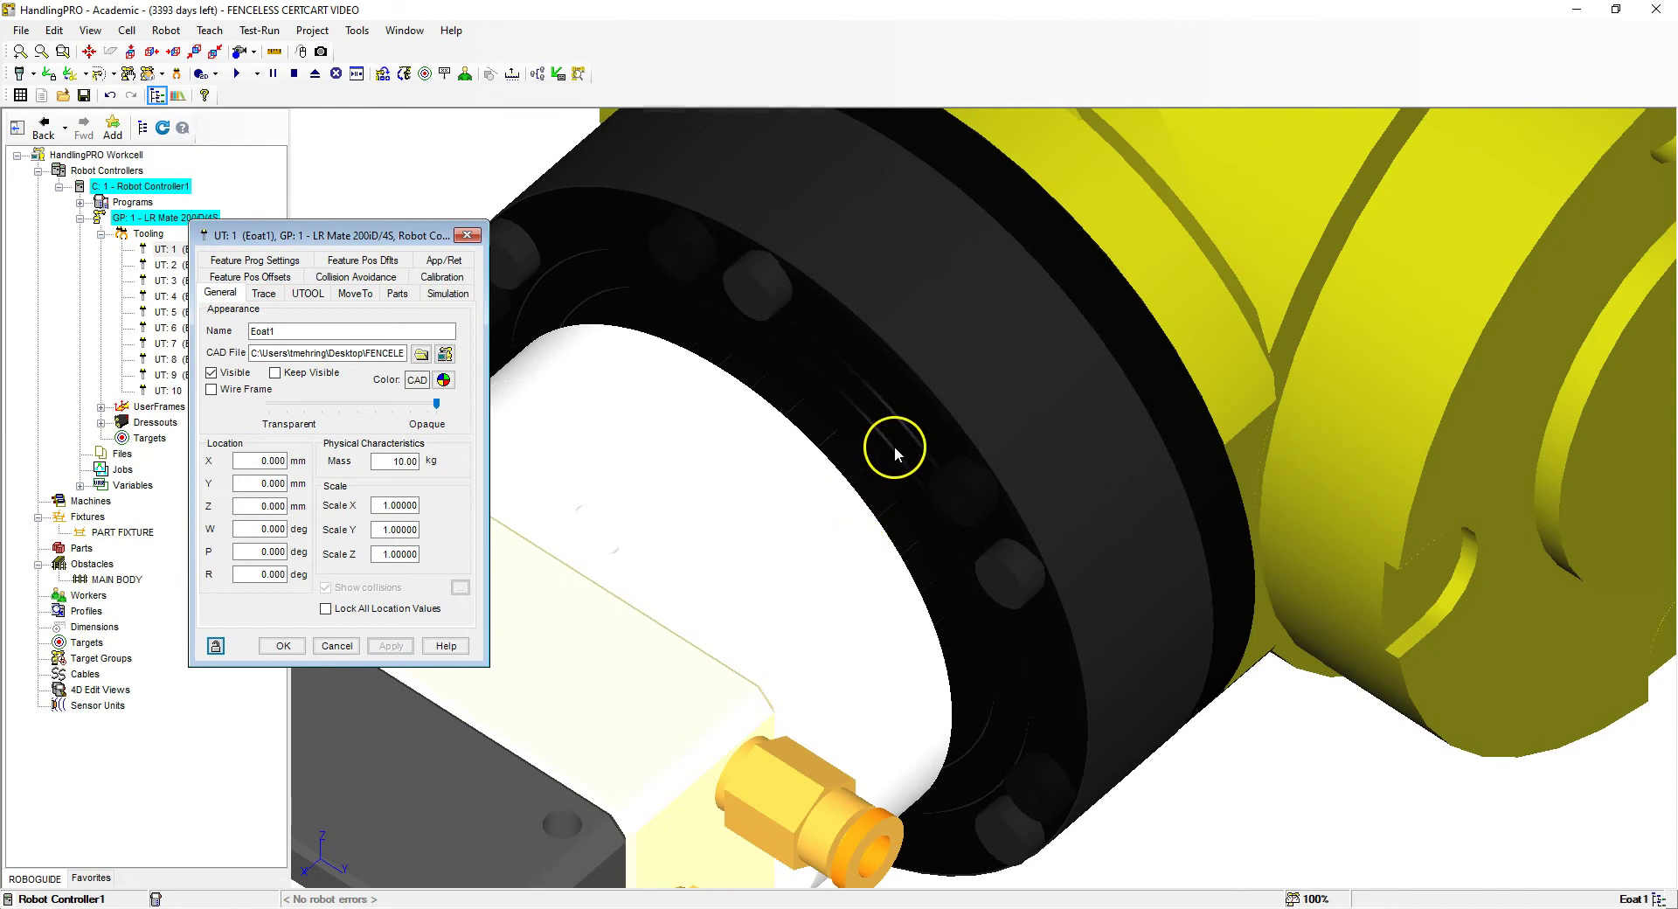
{"action": "scroll", "coordinate": [894, 446], "scroll_direction": "down", "scroll_amount": 2}
{"action": "scroll", "coordinate": [891, 447], "scroll_direction": "down", "scroll_amount": 2}
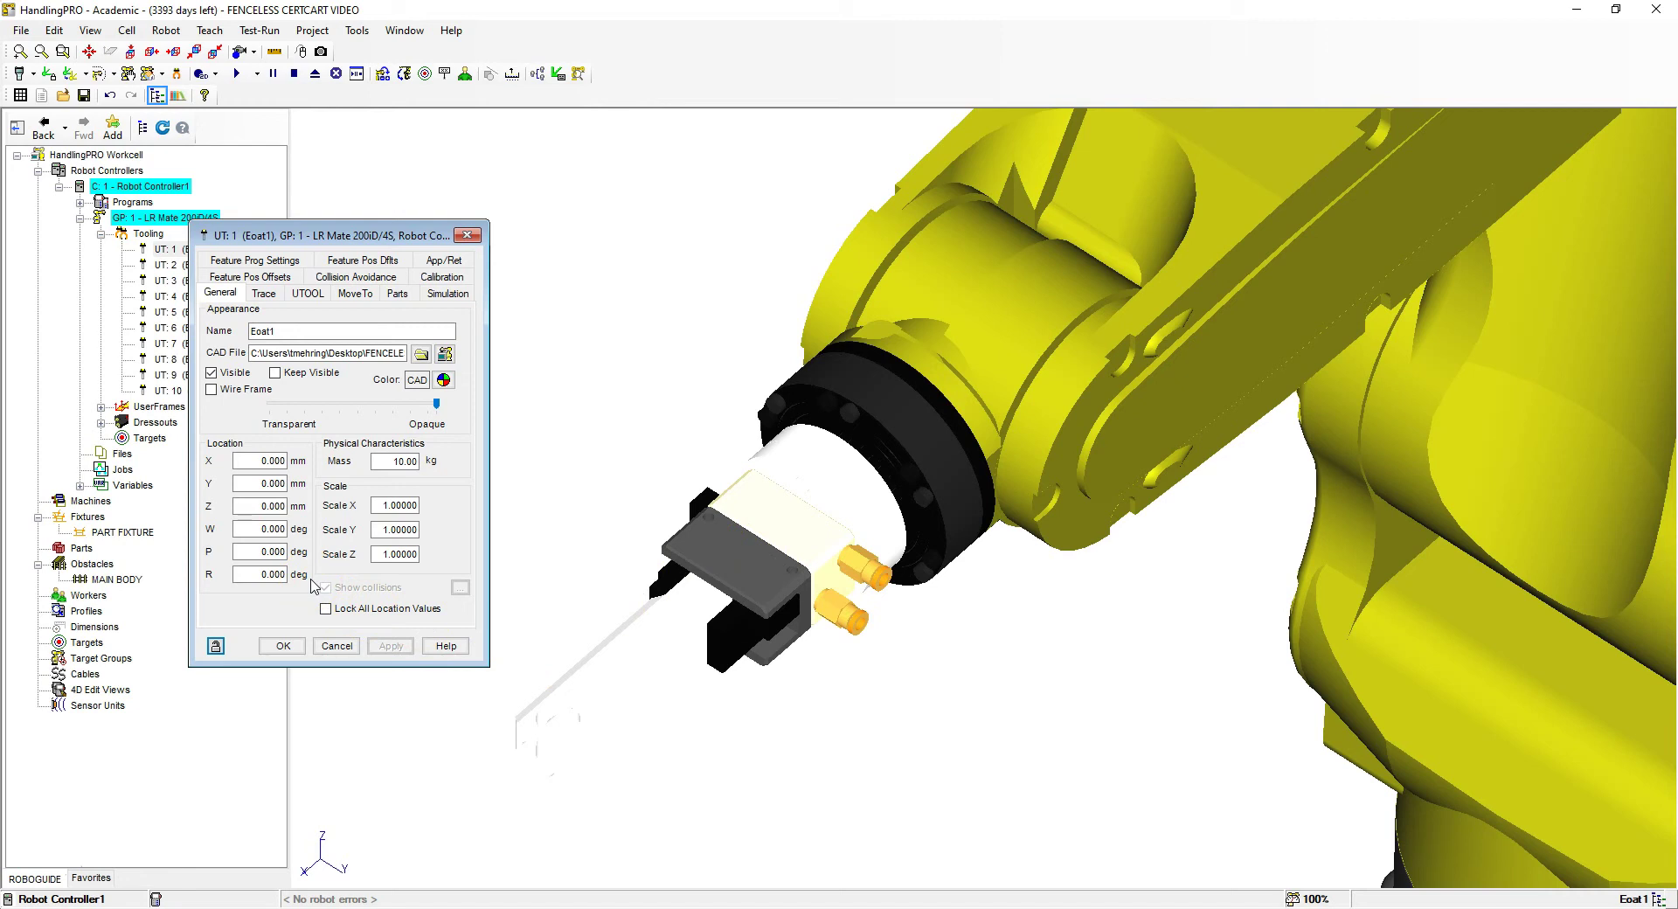
Close the Eoat1 tool properties and zoom around the workcell.
{"action": "left_click", "coordinate": [44, 879]}
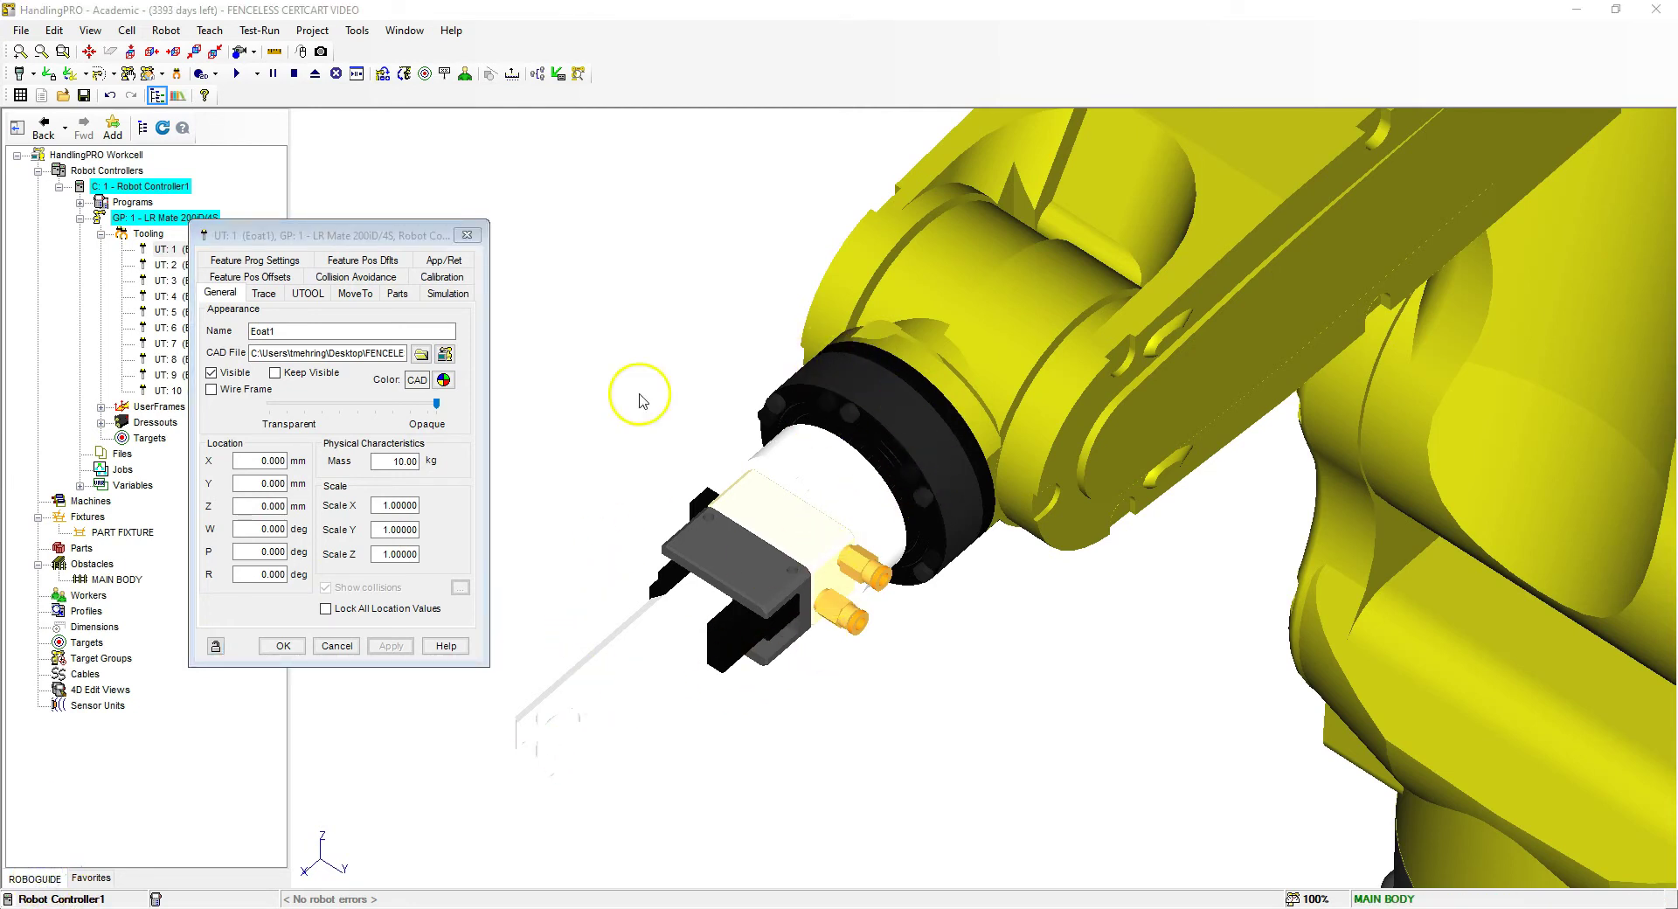
{"action": "left_click", "coordinate": [327, 642]}
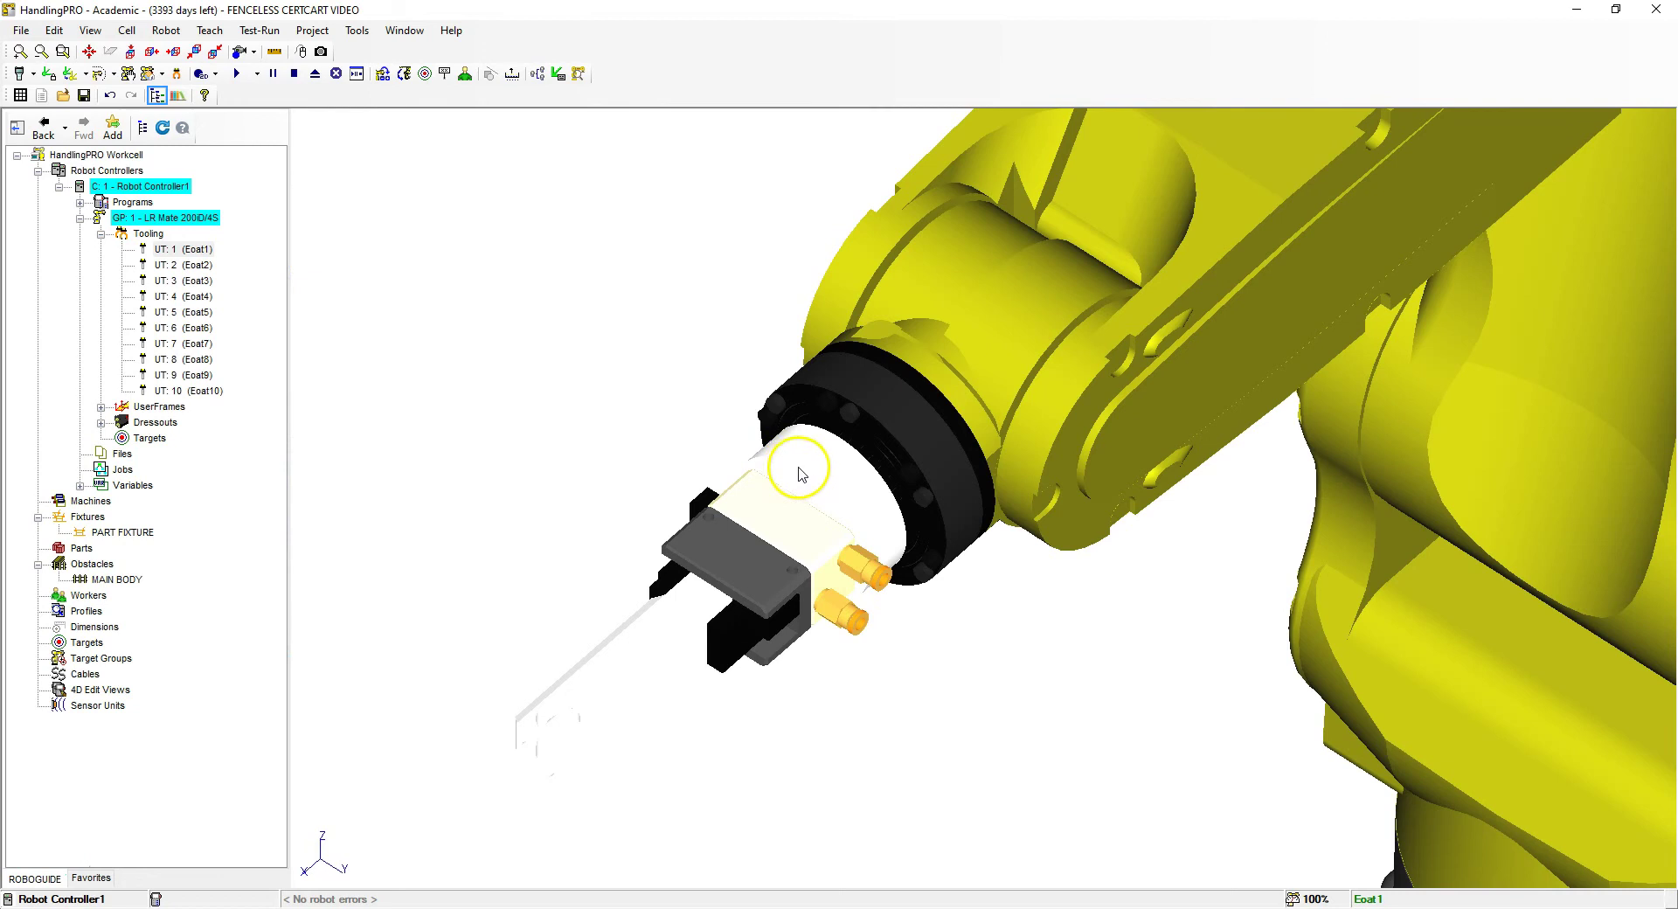
{"action": "scroll", "coordinate": [895, 481], "scroll_direction": "down", "scroll_amount": 3}
{"action": "scroll", "coordinate": [900, 501], "scroll_direction": "up", "scroll_amount": 2}
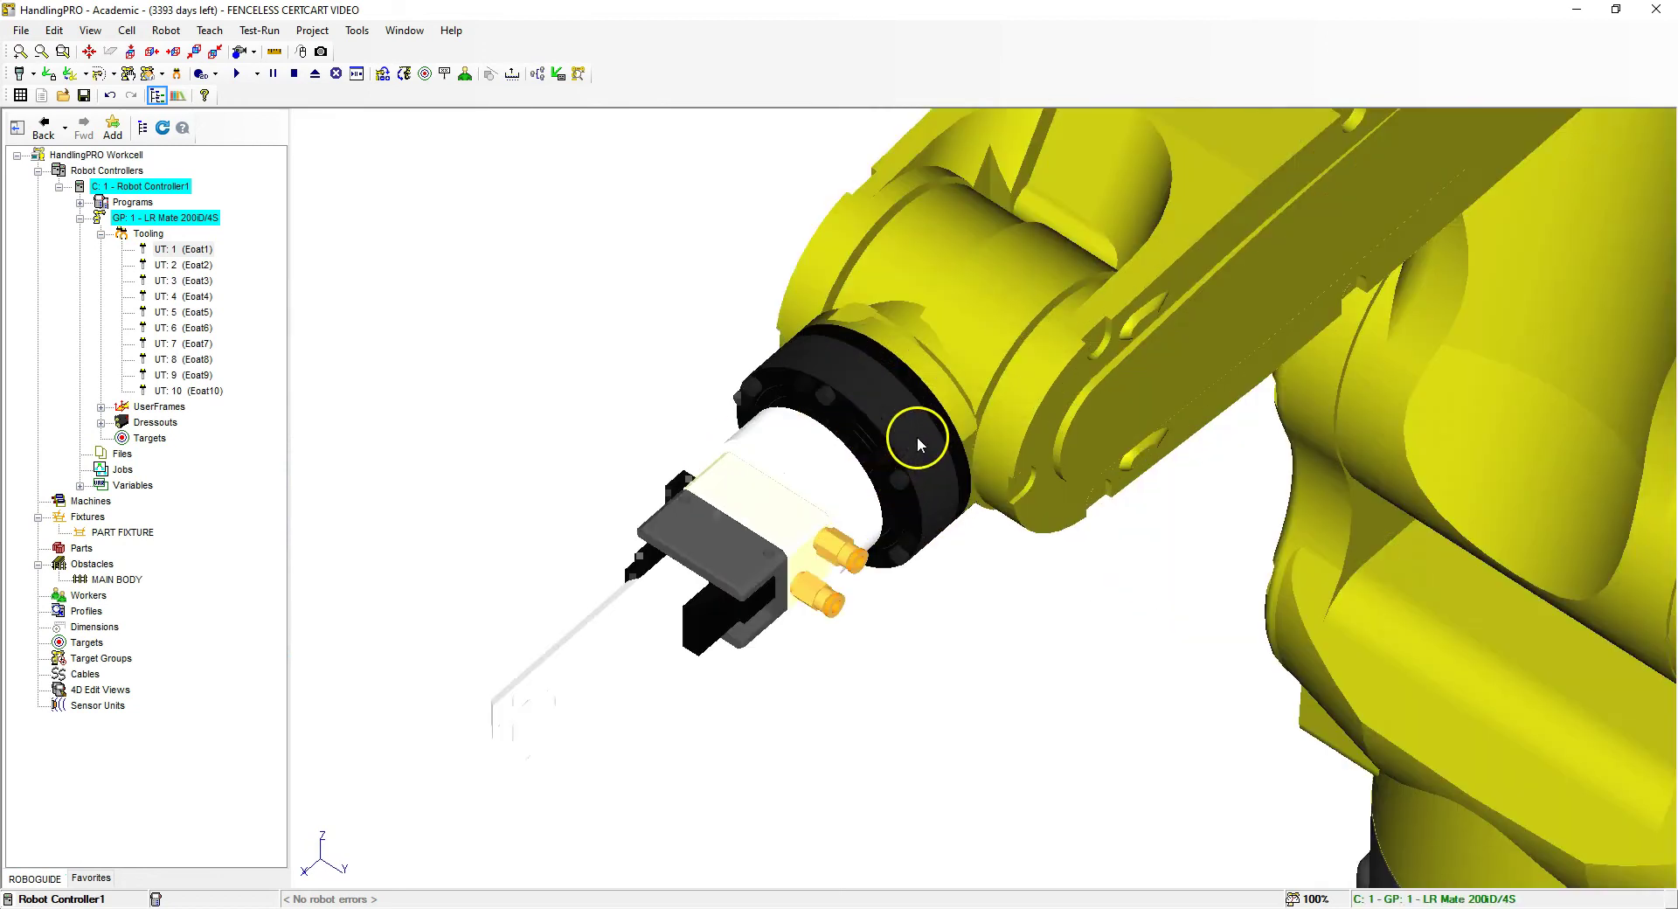
{"action": "scroll", "coordinate": [910, 441], "scroll_direction": "up", "scroll_amount": 2}
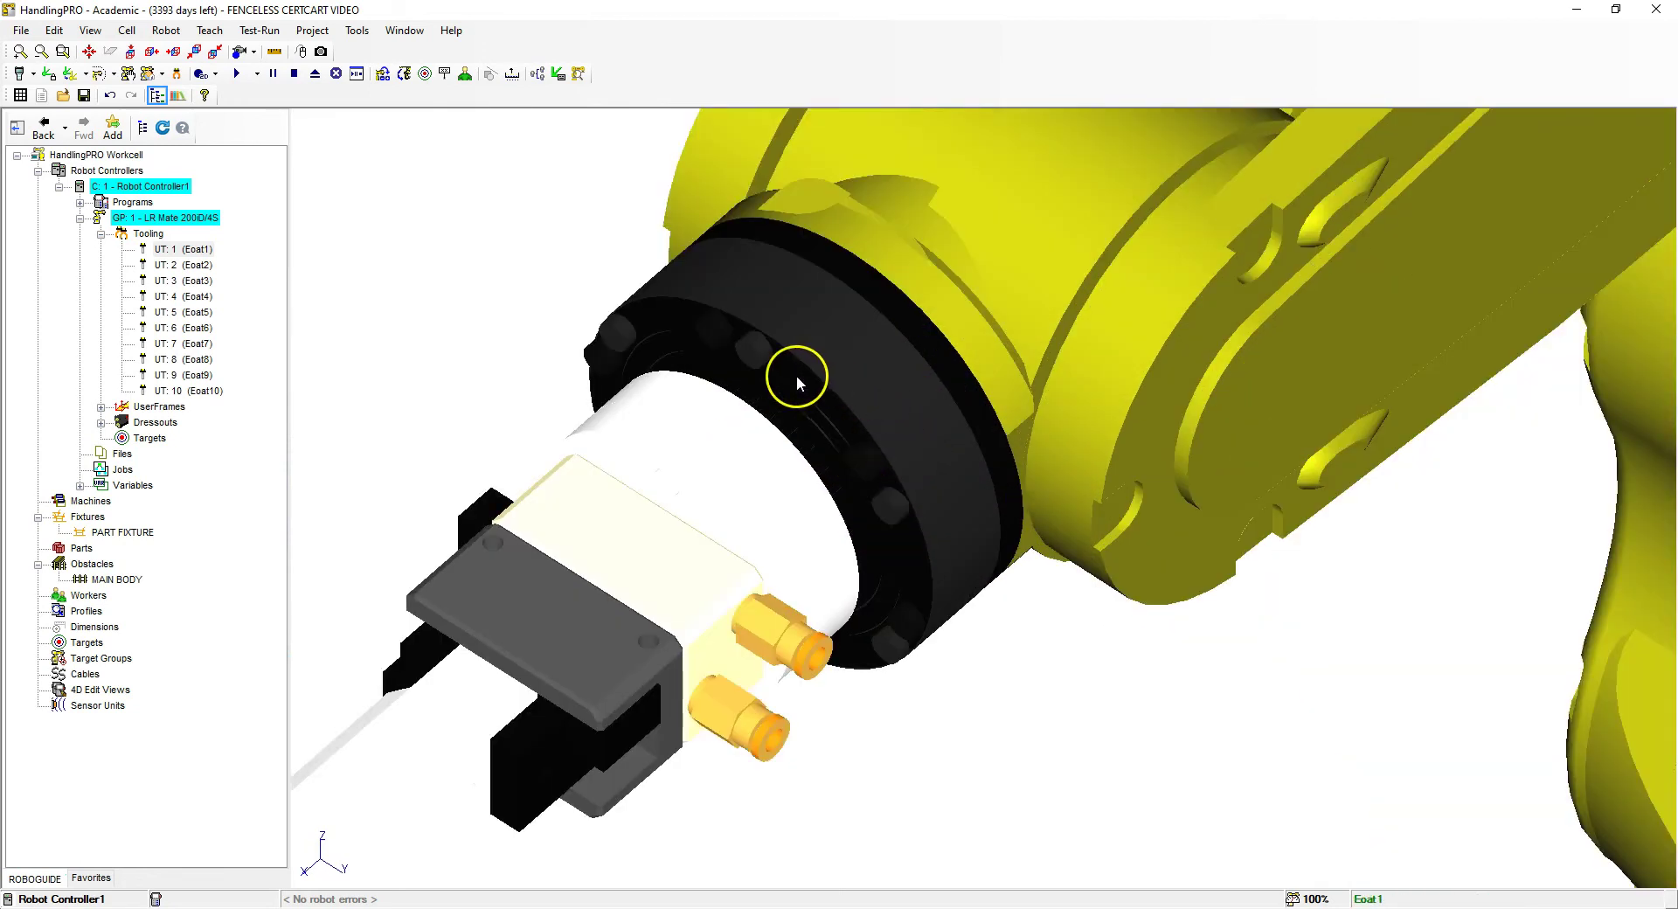
{"action": "scroll", "coordinate": [799, 380], "scroll_direction": "up", "scroll_amount": 2}
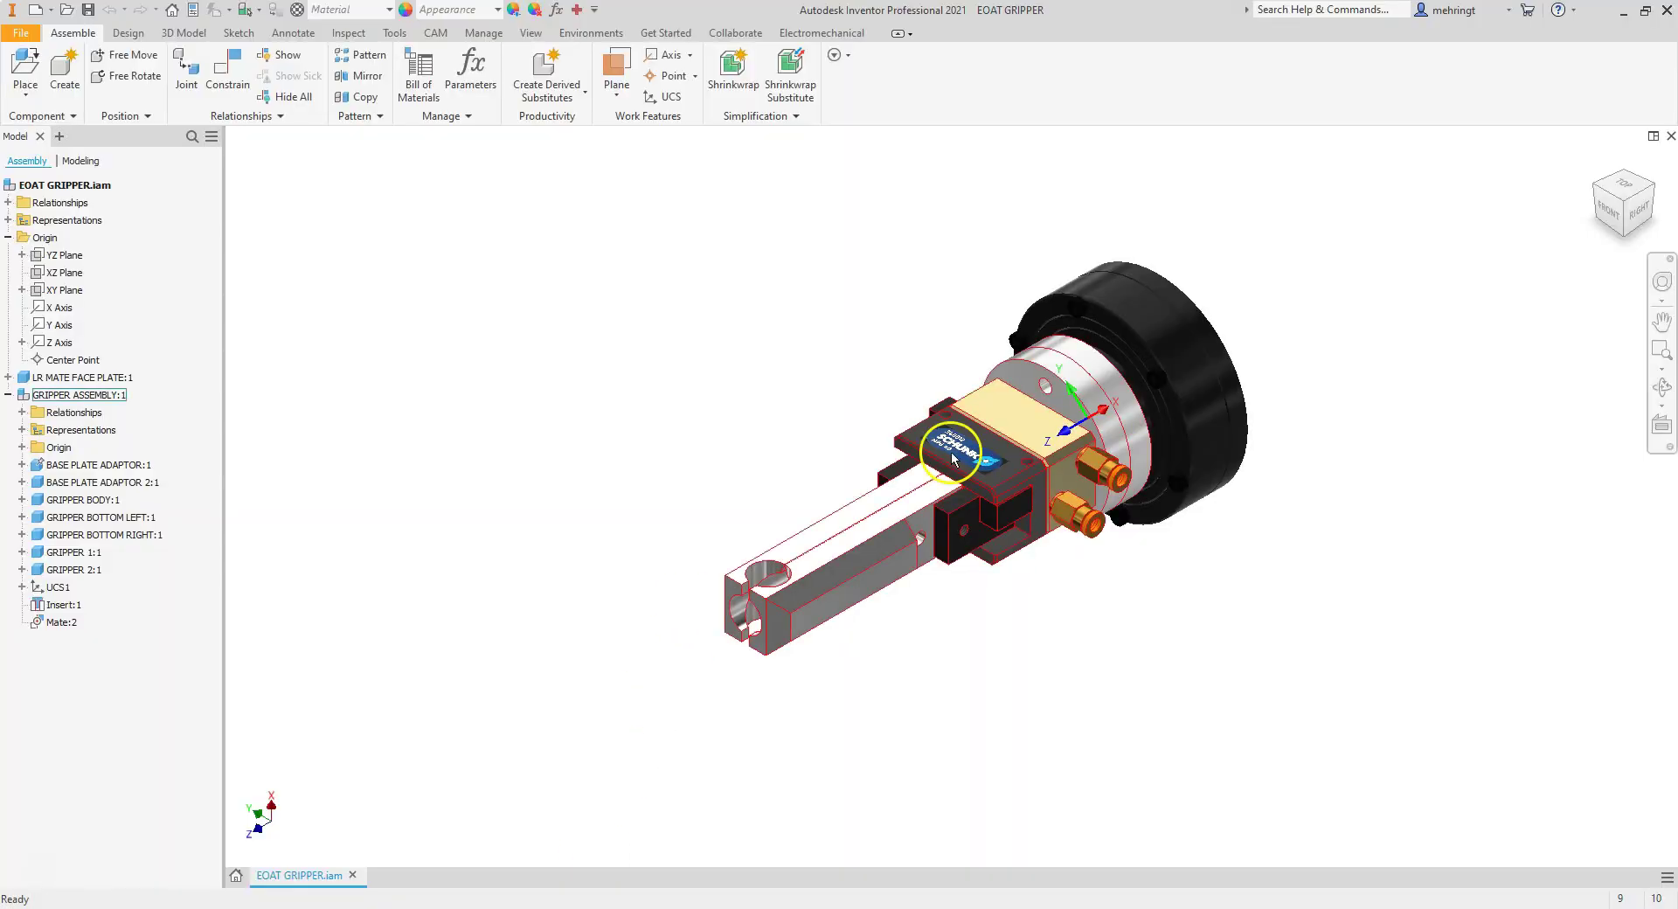
Suppress the LR MATE FACE PLATE component in the assembly.
{"action": "left_click", "coordinate": [1112, 292]}
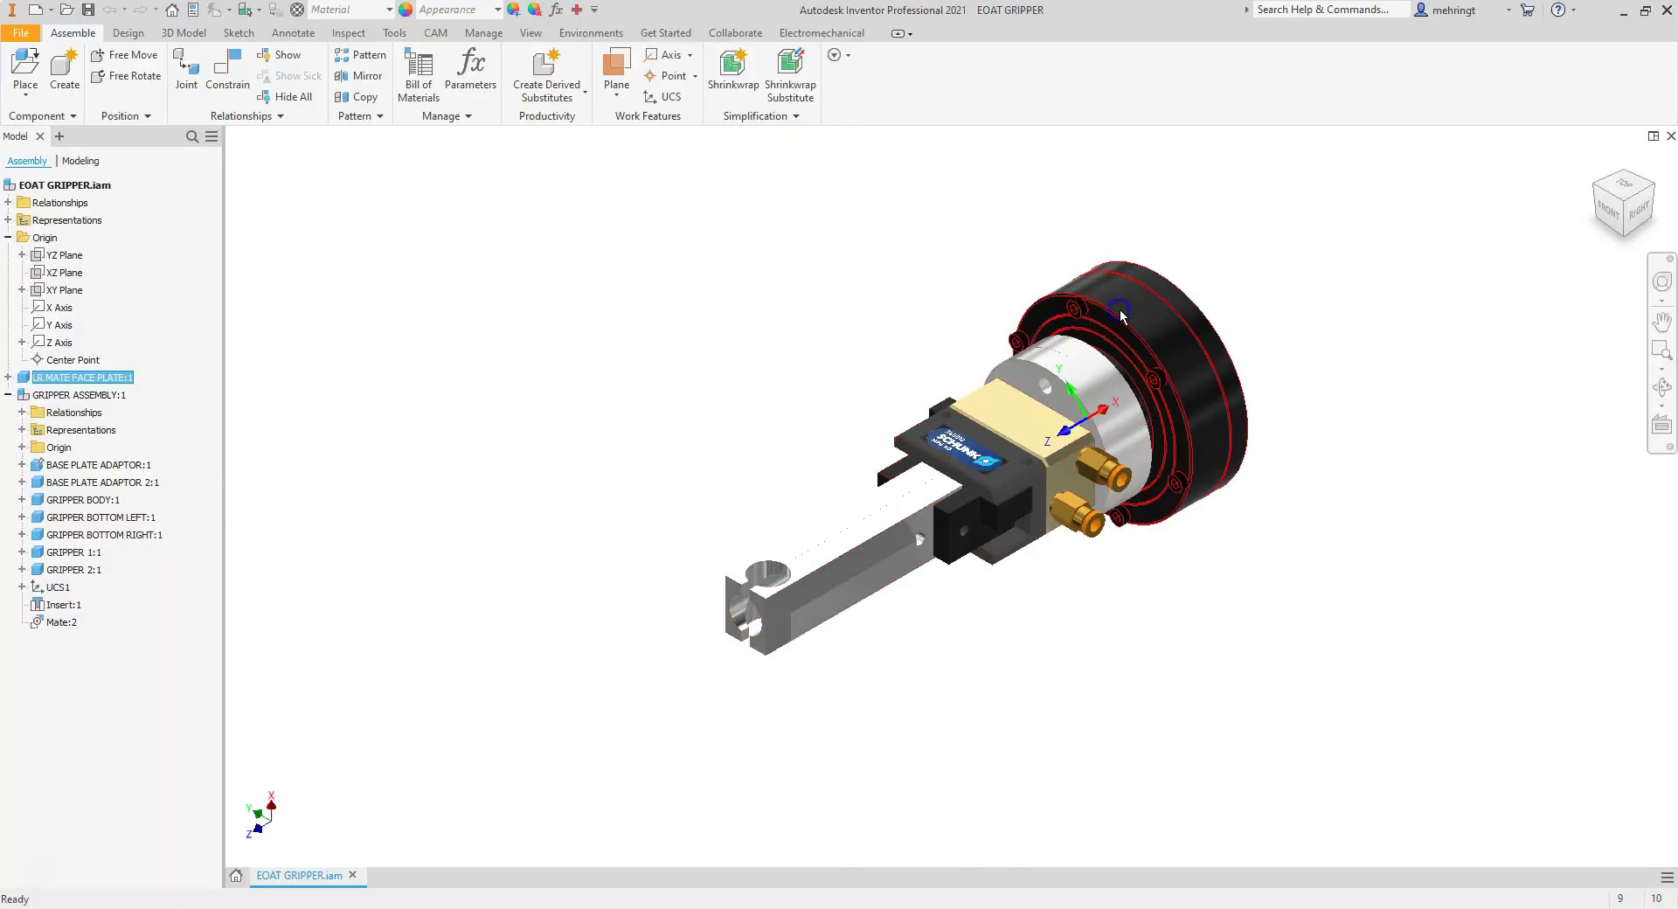
{"action": "right_click", "coordinate": [93, 376]}
{"action": "left_click", "coordinate": [162, 797]}
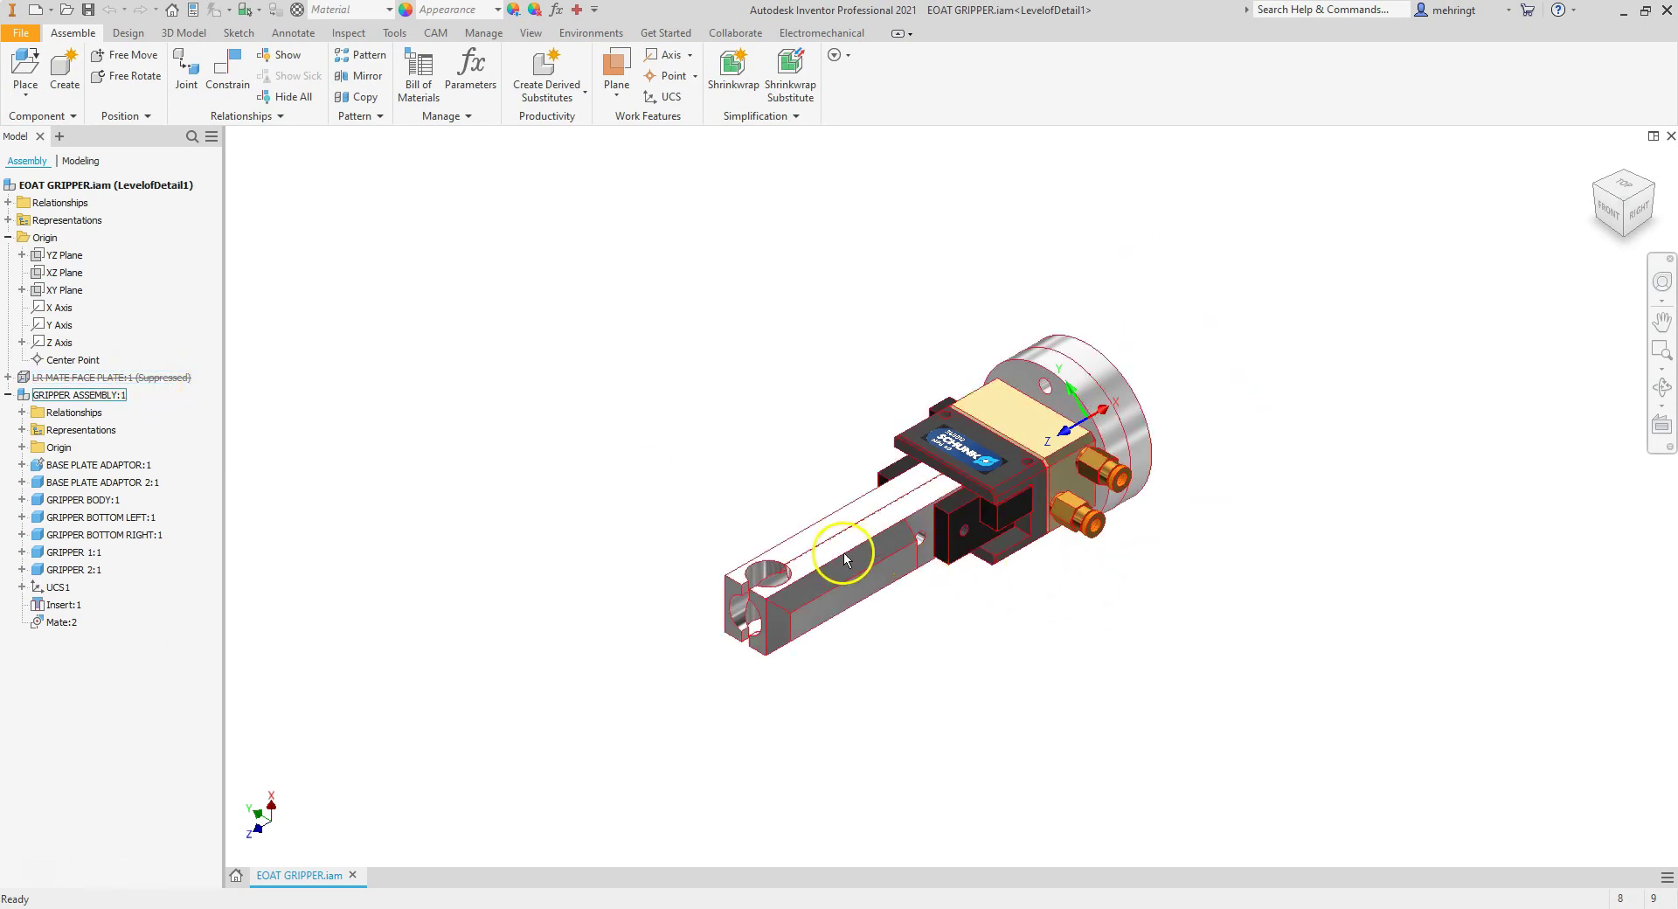
Re-export the assembly as EOAT GRIPPER CLOSED.obj, replacing the existing file.
{"action": "left_click", "coordinate": [22, 33]}
{"action": "mouse_move", "coordinate": [65, 222]}
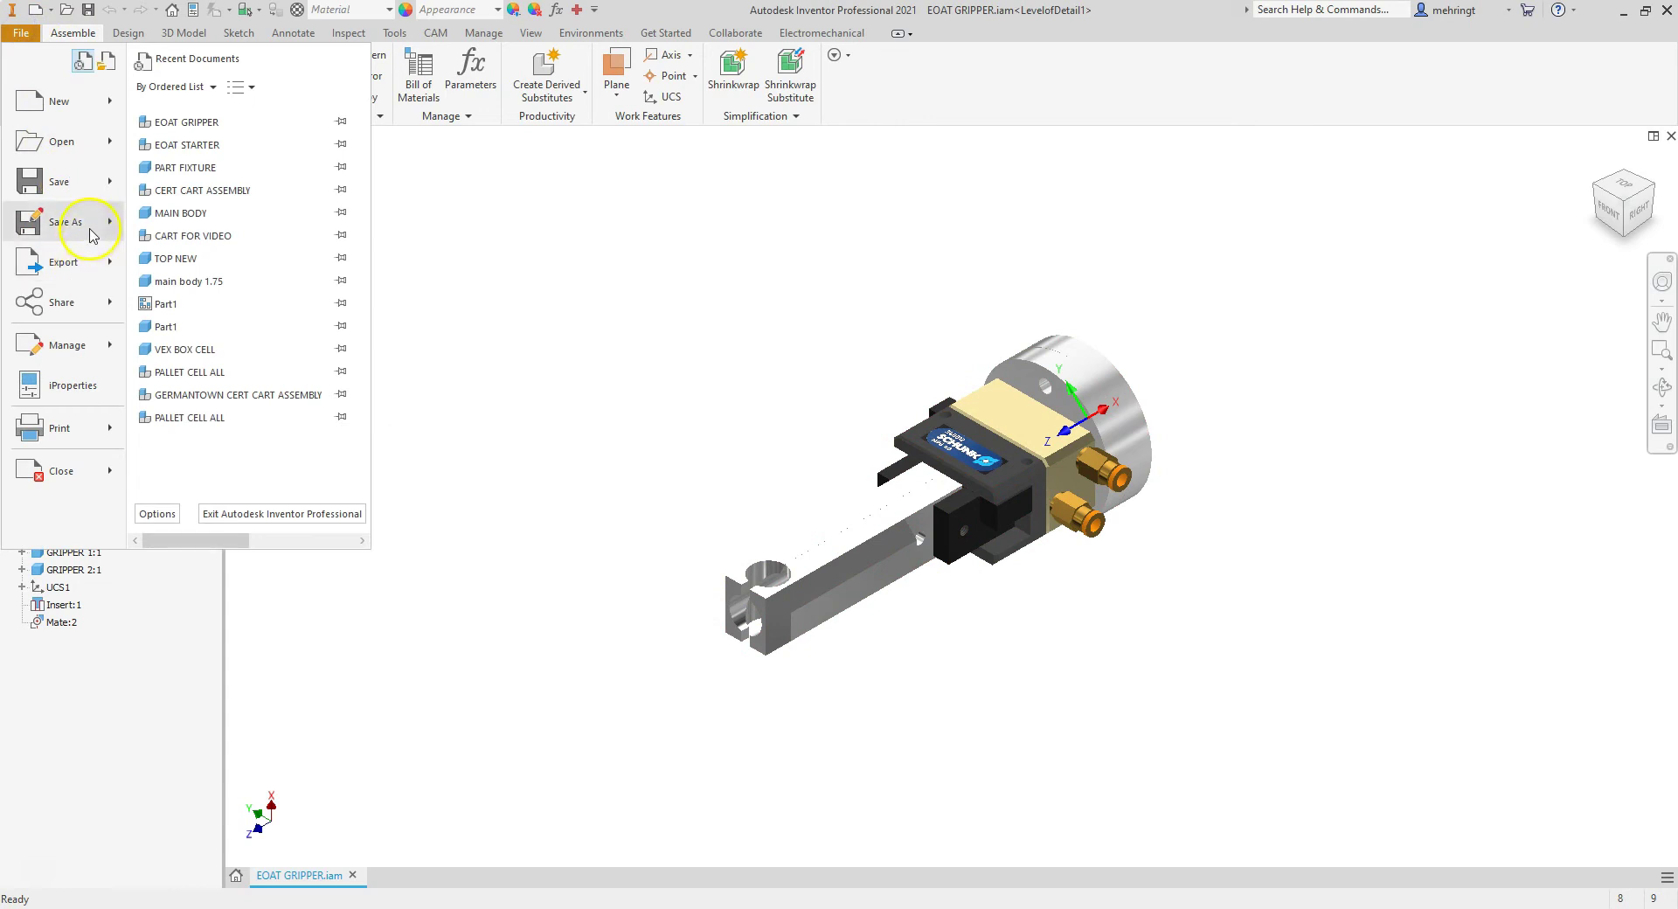
{"action": "left_click", "coordinate": [193, 175]}
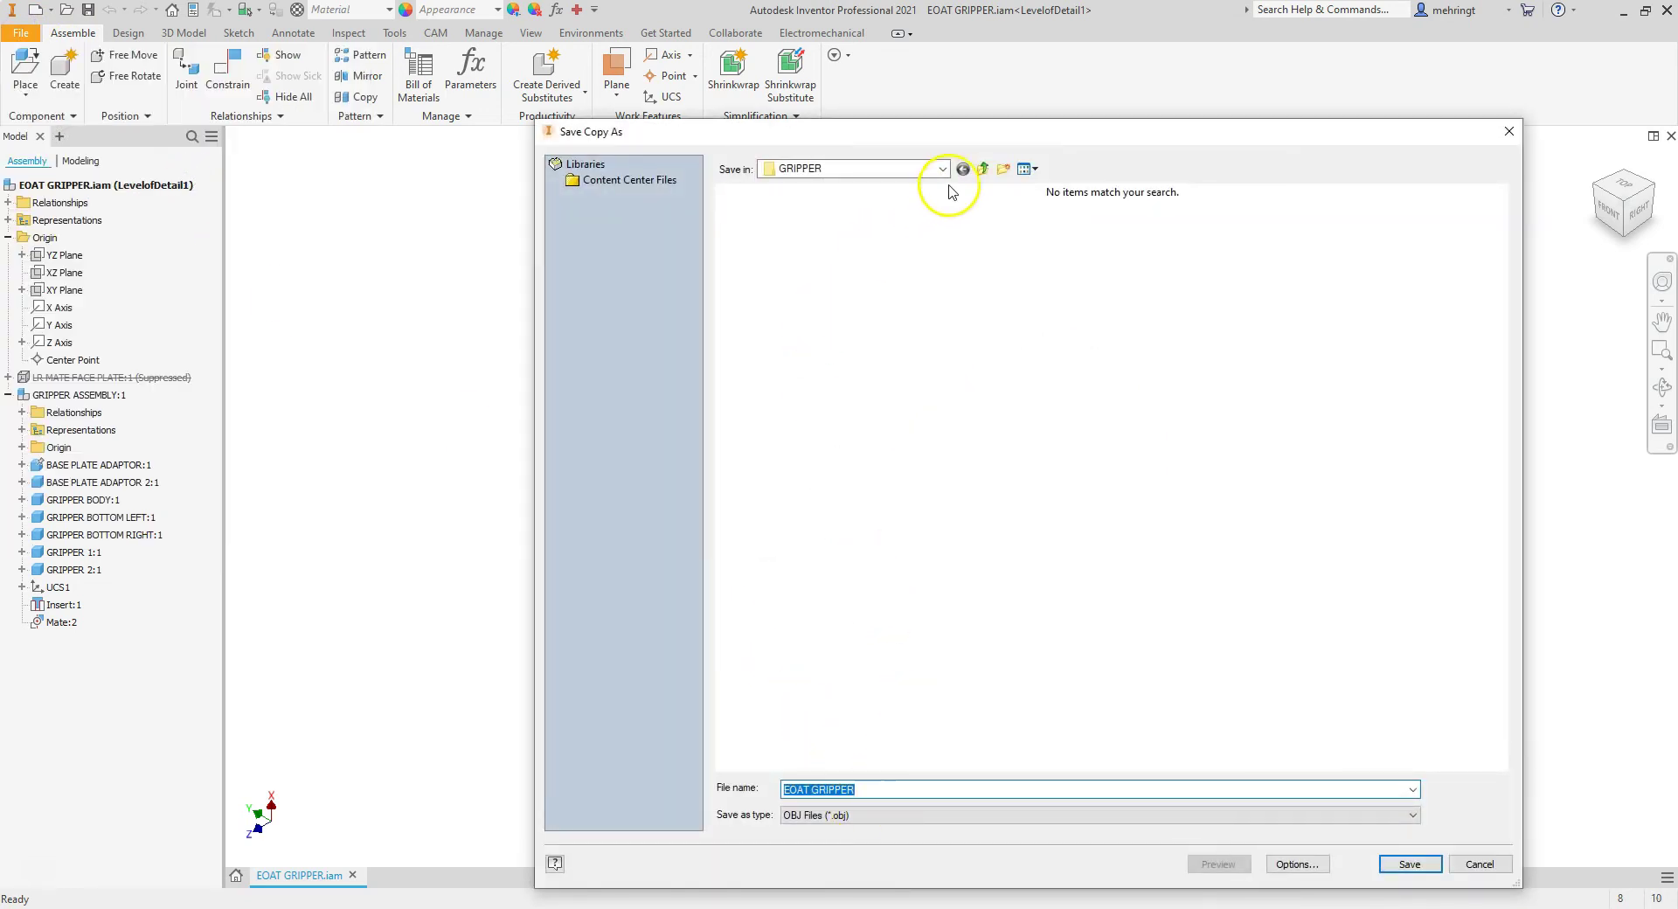
{"action": "left_click", "coordinate": [986, 174]}
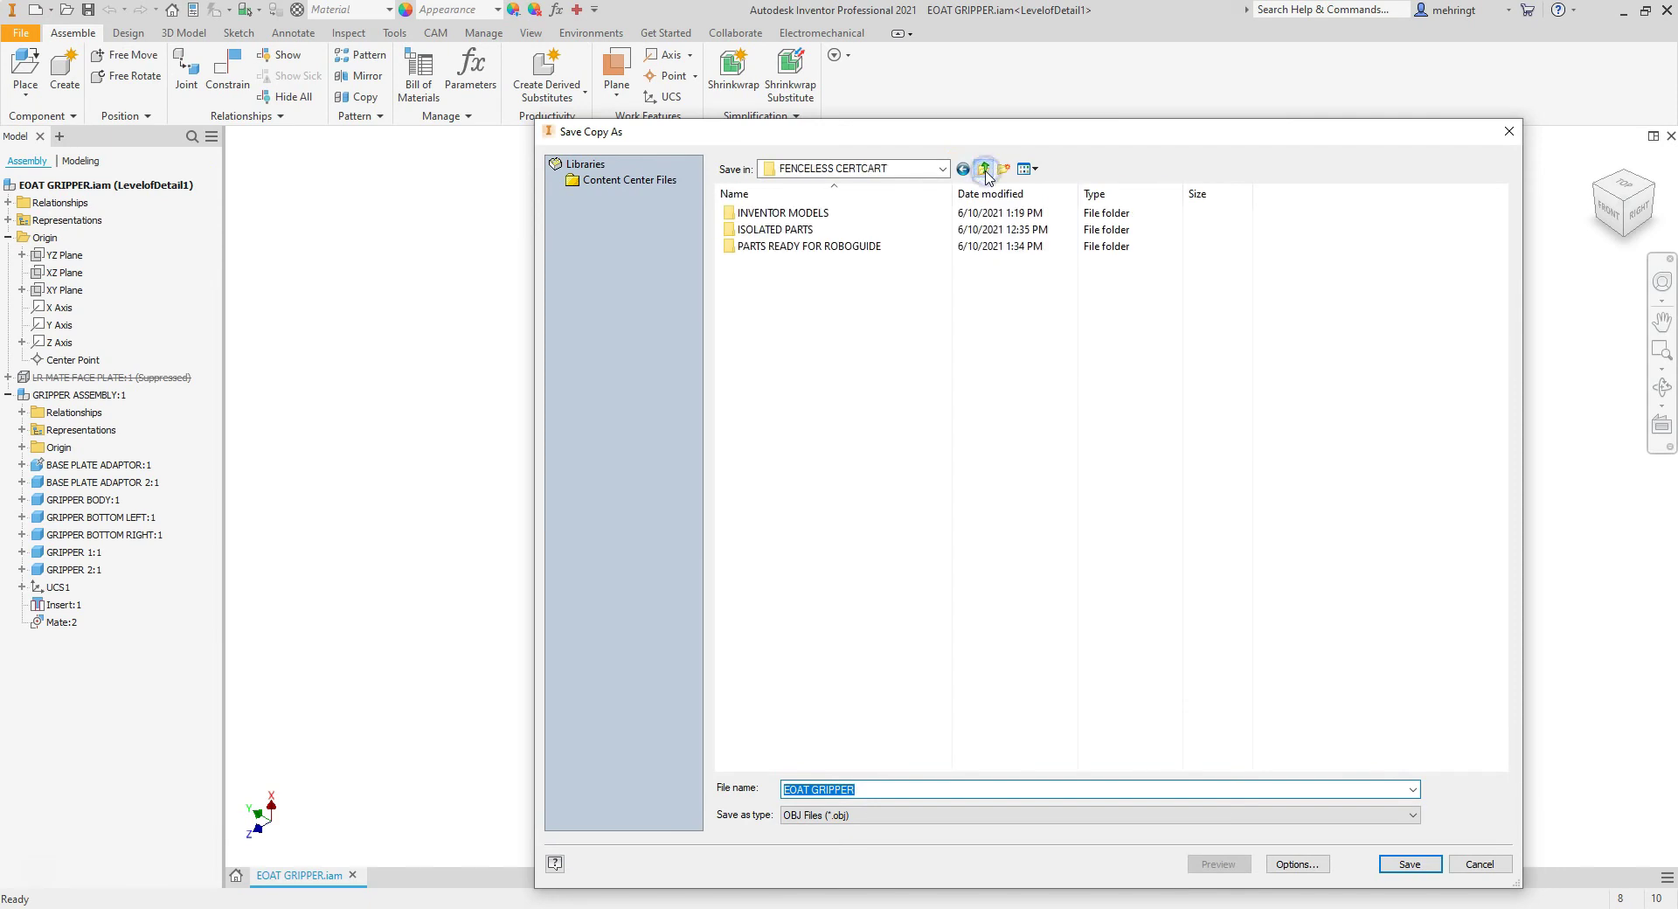
{"action": "double_click", "coordinate": [852, 251]}
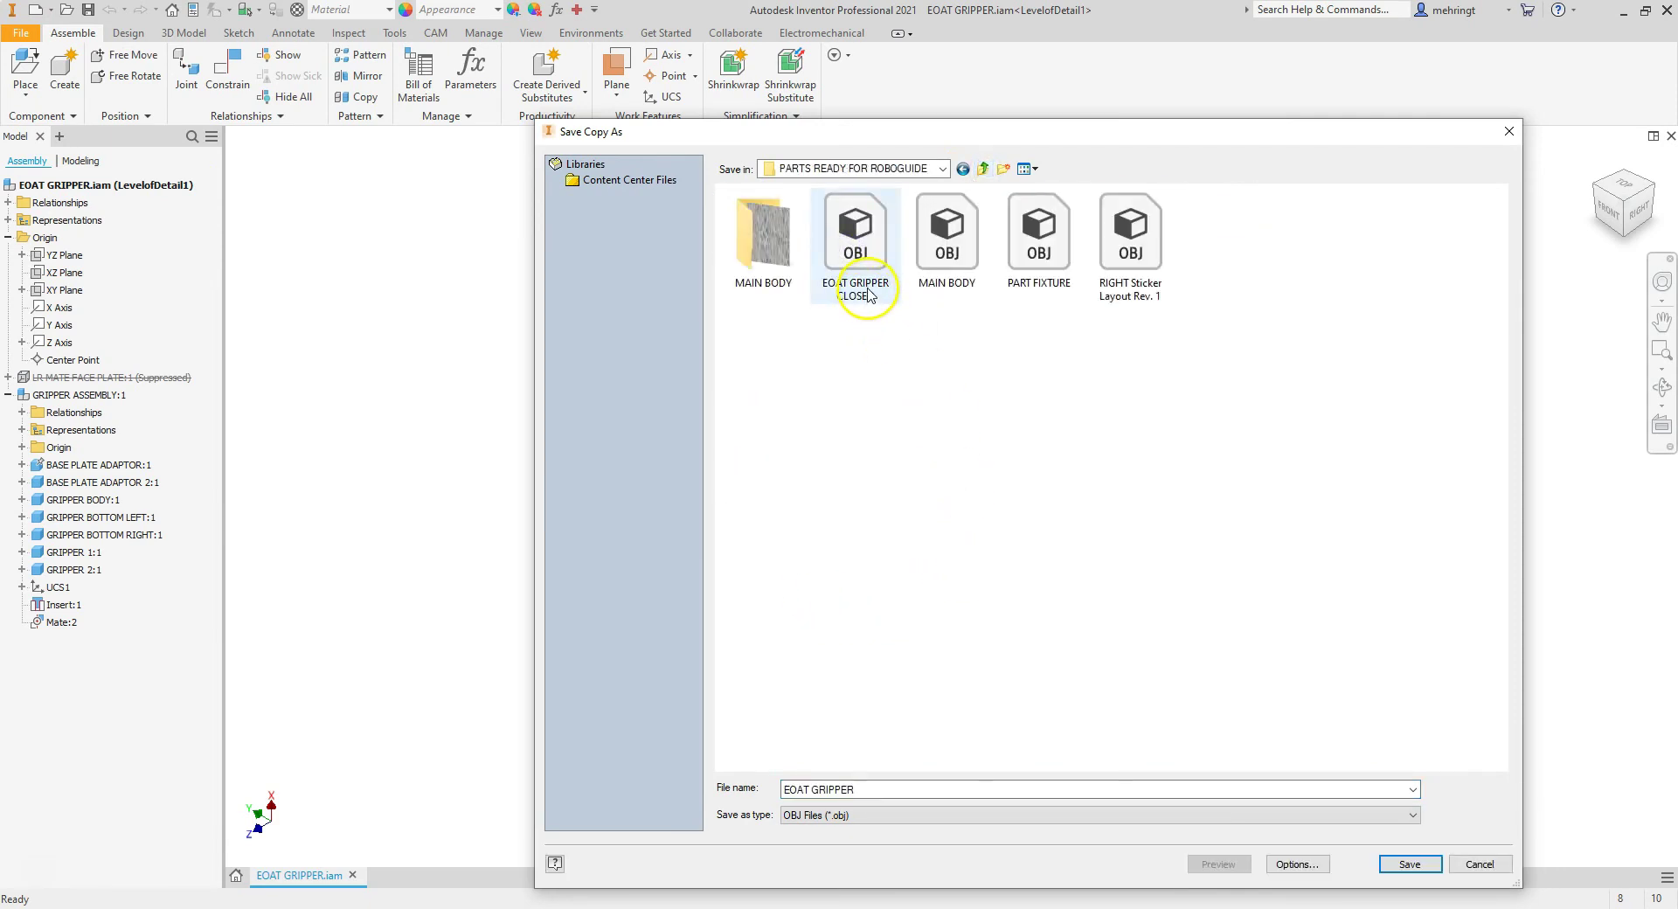
{"action": "left_click", "coordinate": [867, 291]}
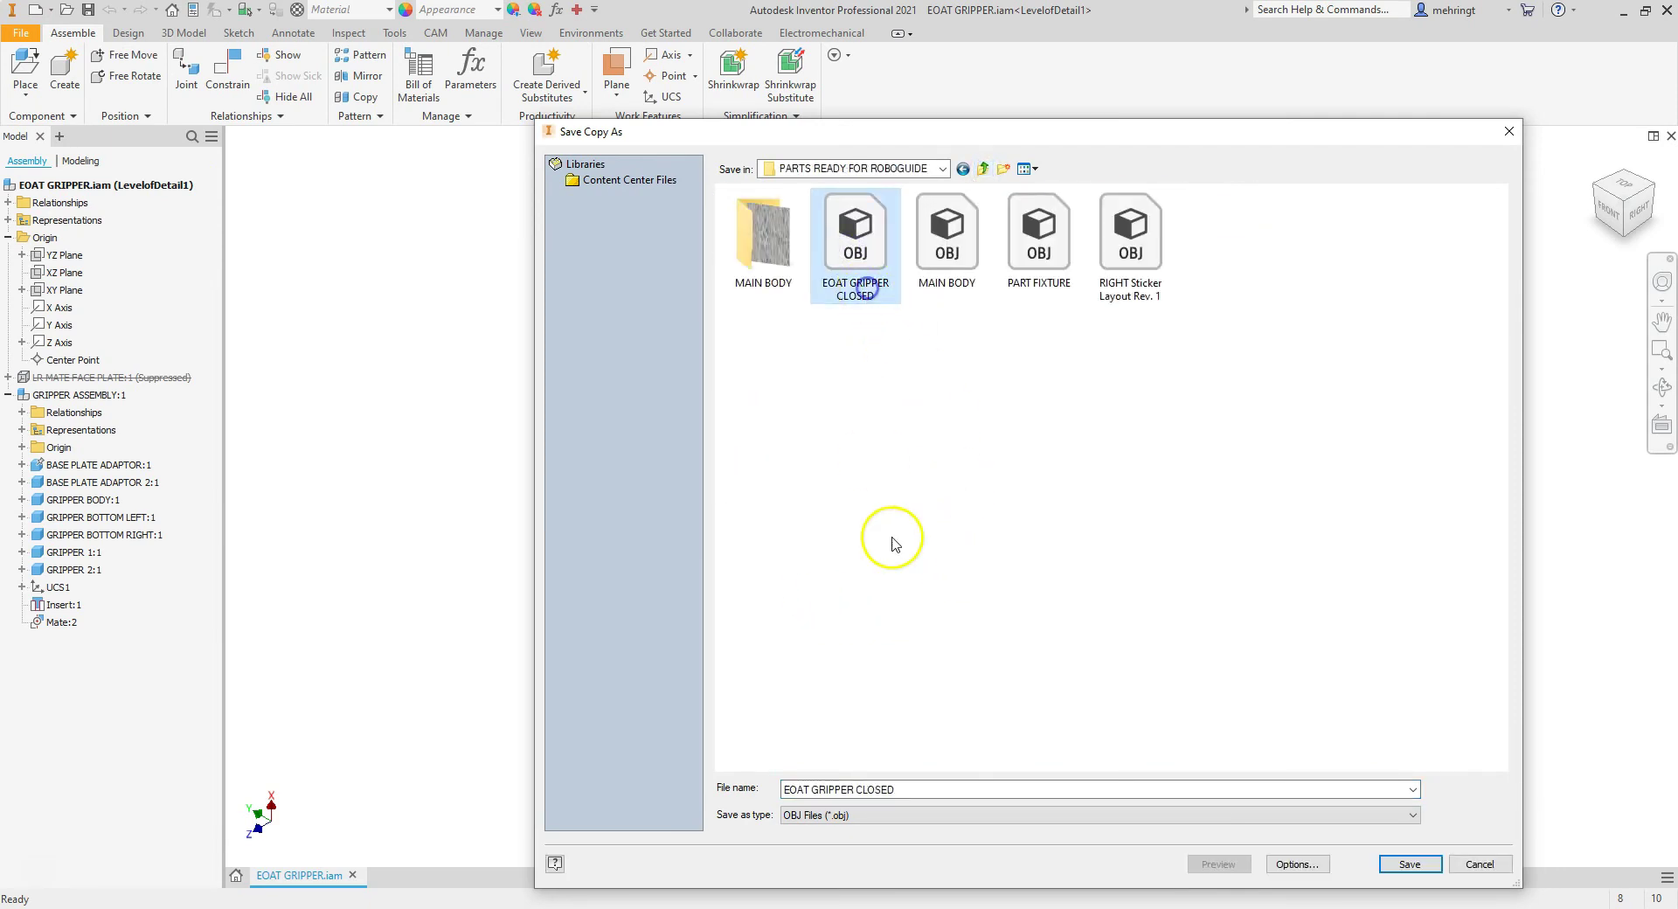
{"action": "left_click", "coordinate": [1407, 863]}
{"action": "left_click", "coordinate": [893, 461]}
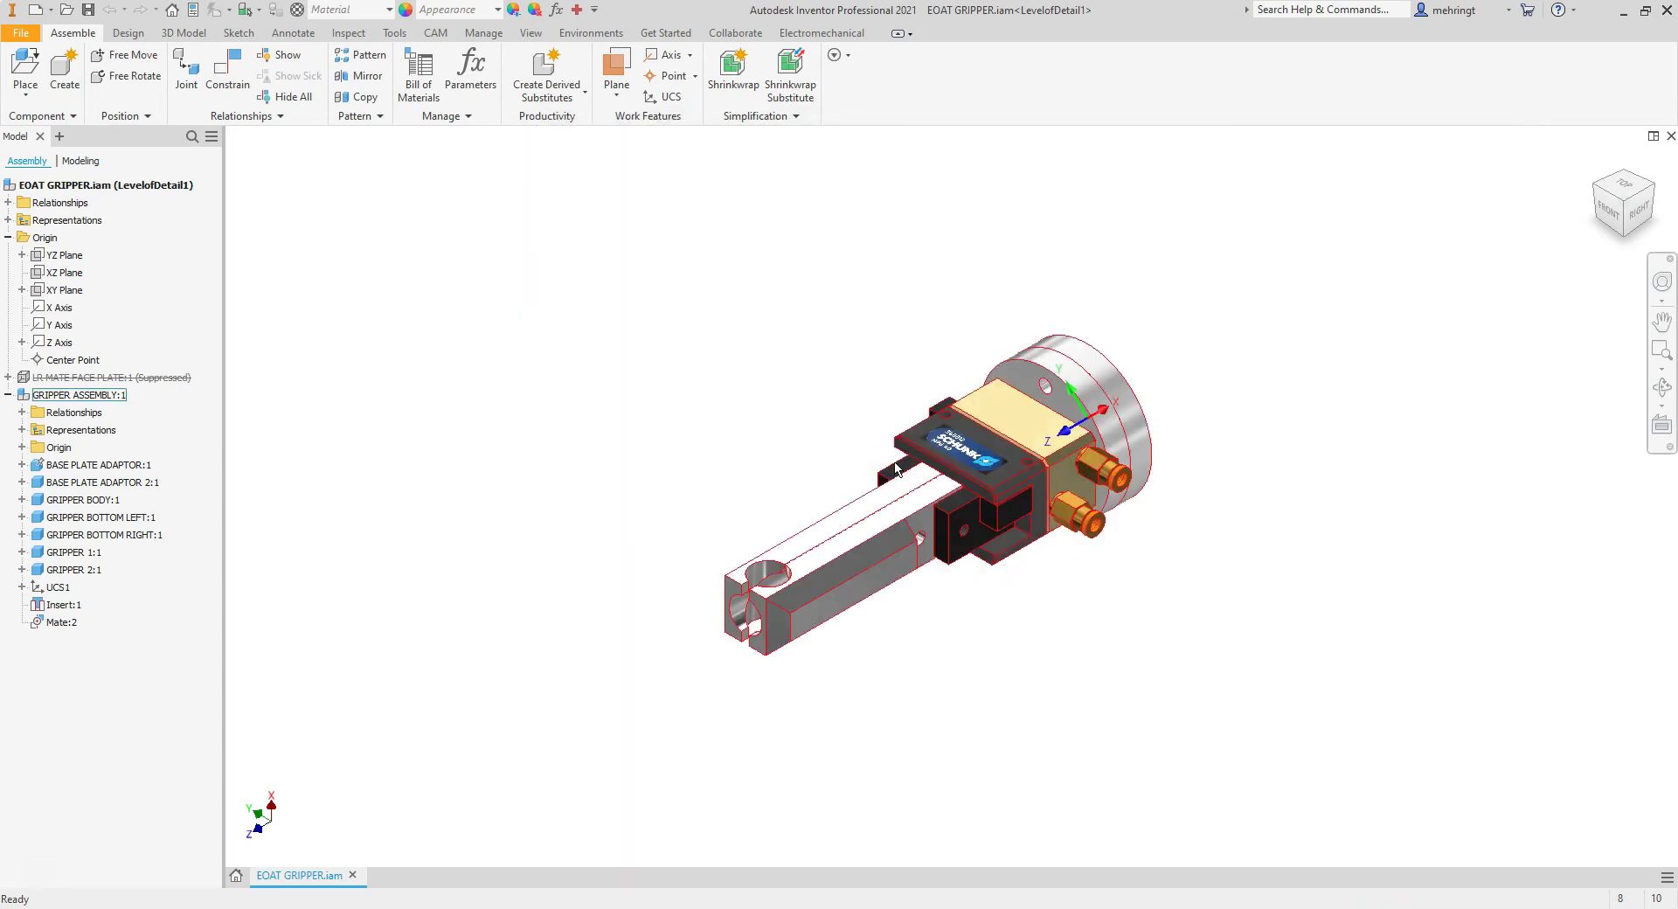
{"action": "key", "text": "Escape"}
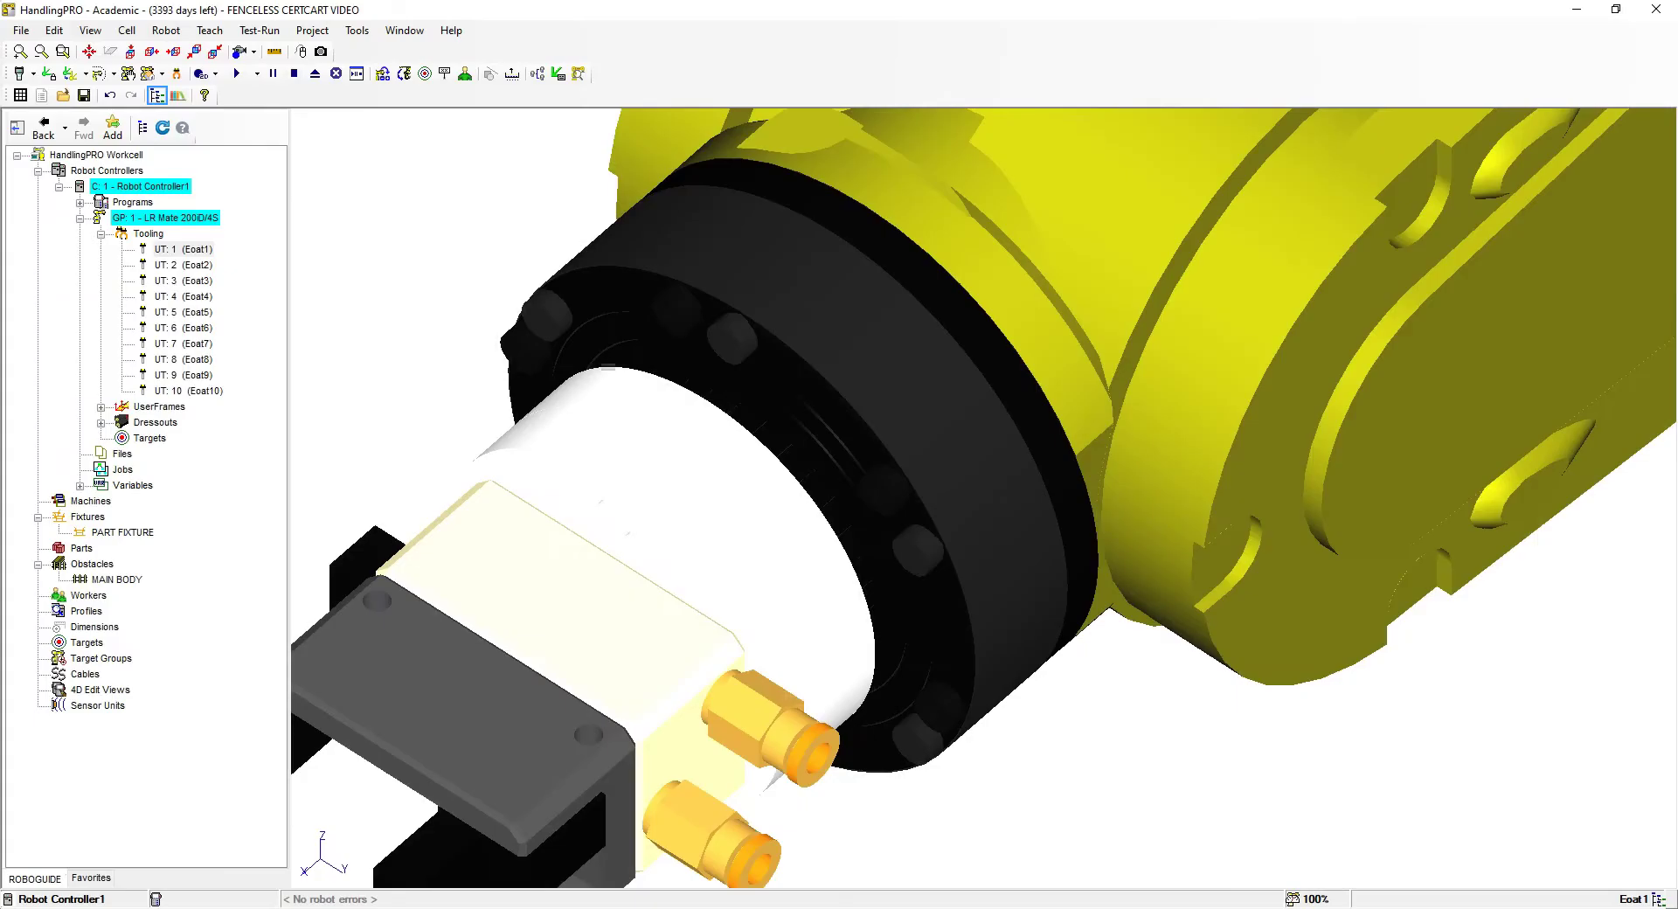
{"action": "double_click", "coordinate": [648, 579]}
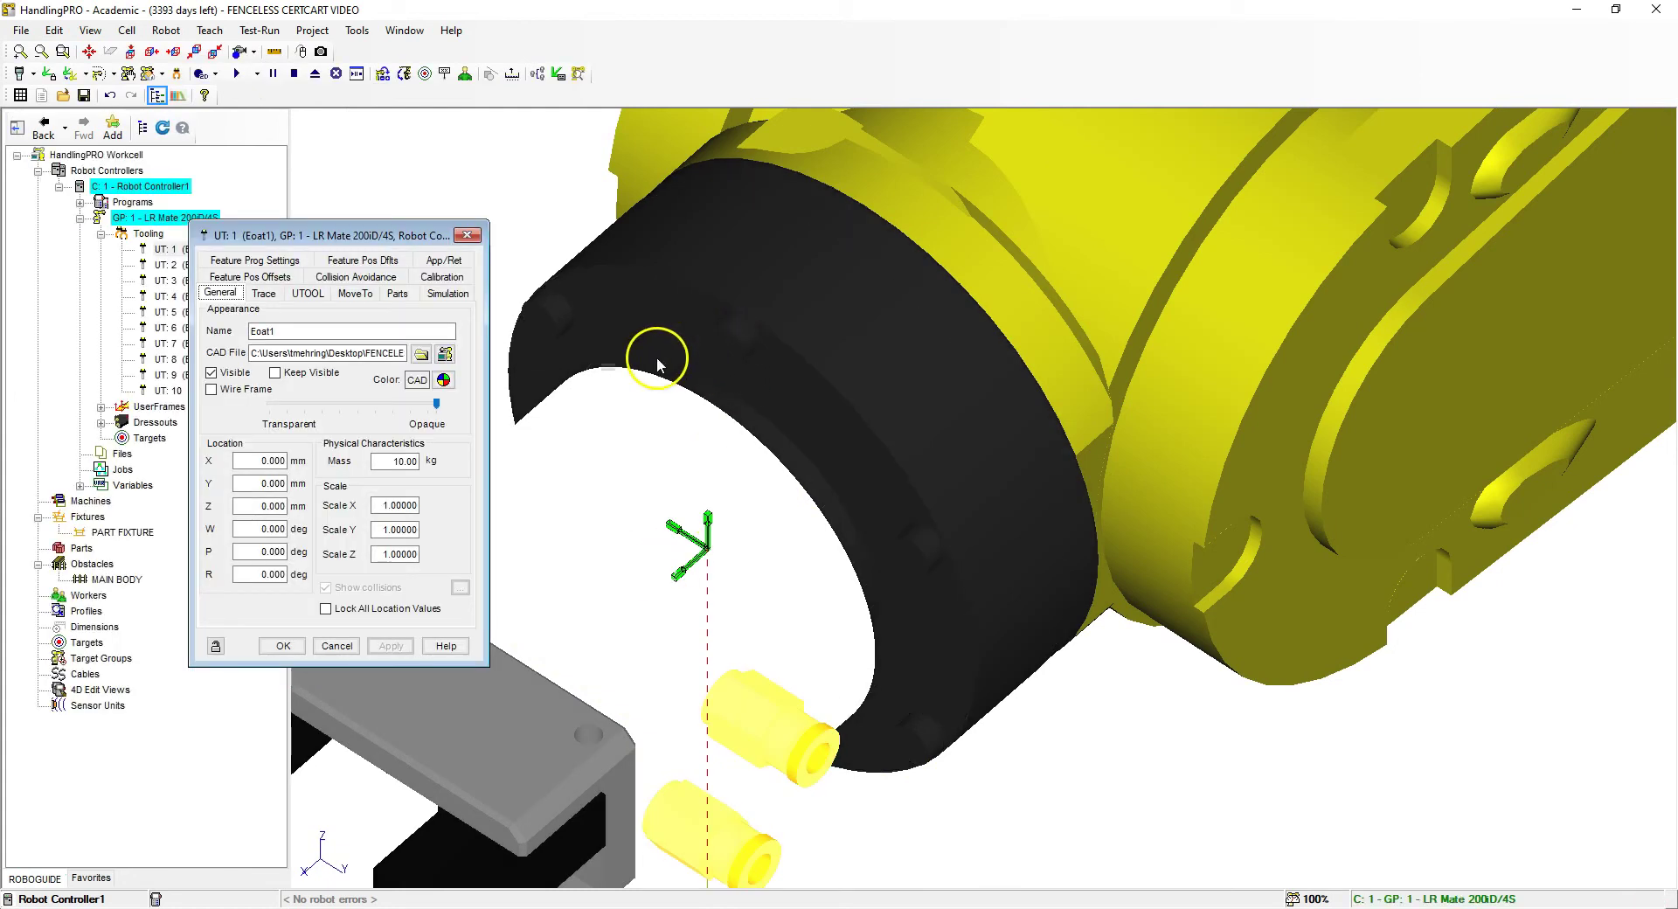
{"action": "left_click", "coordinate": [283, 646]}
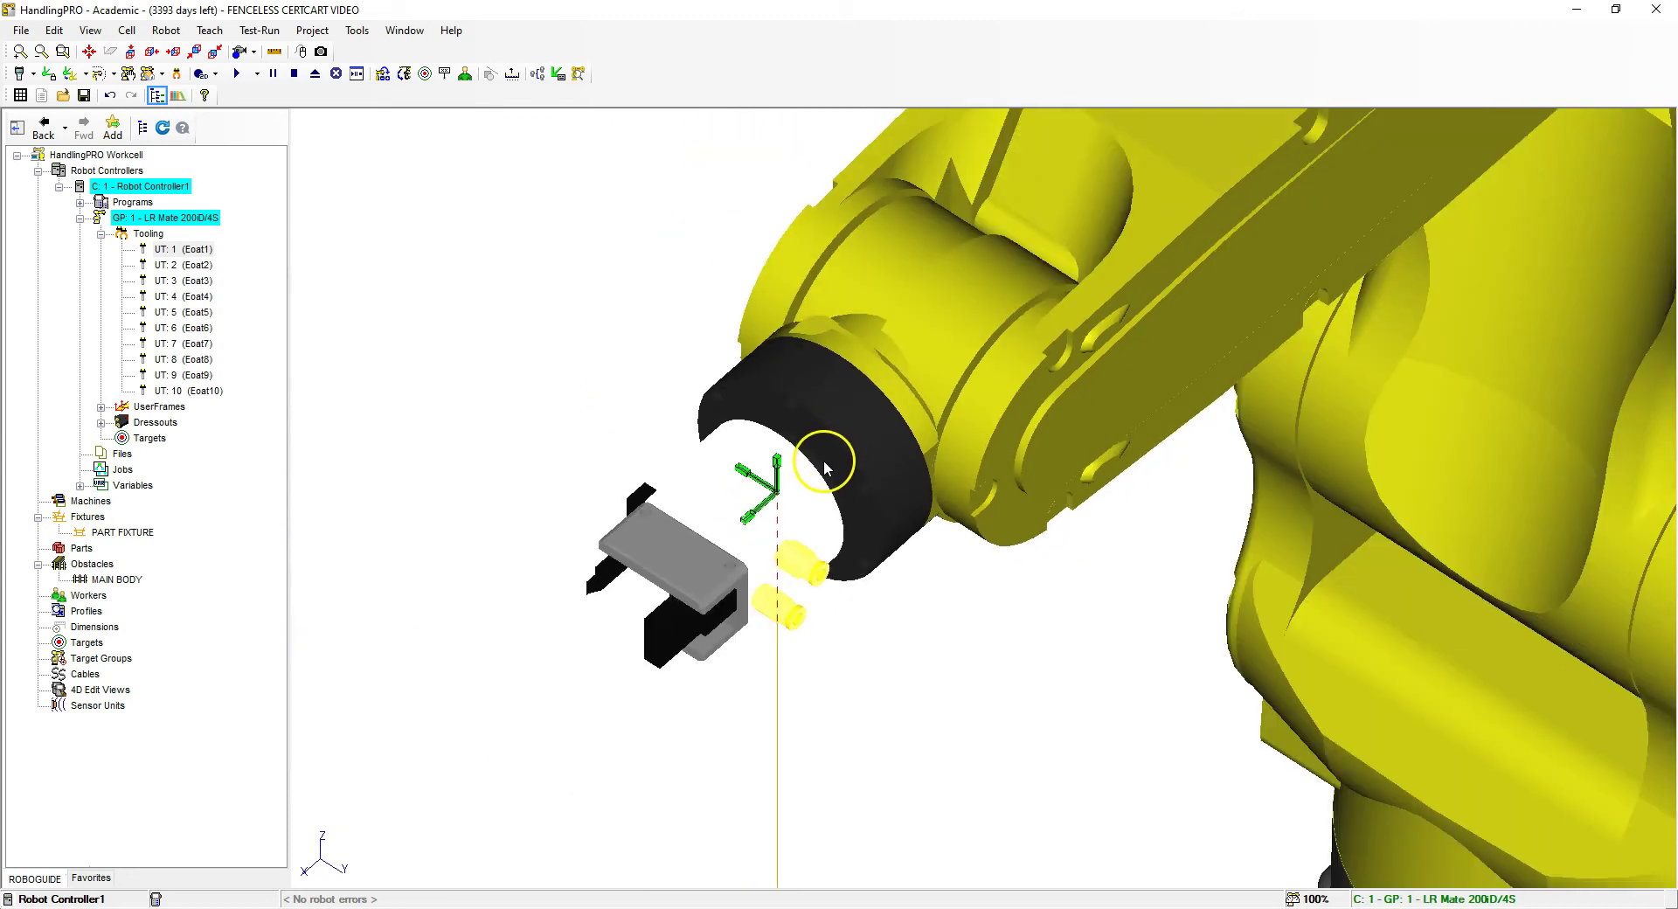
{"action": "left_click", "coordinate": [550, 381]}
{"action": "left_click", "coordinate": [572, 423]}
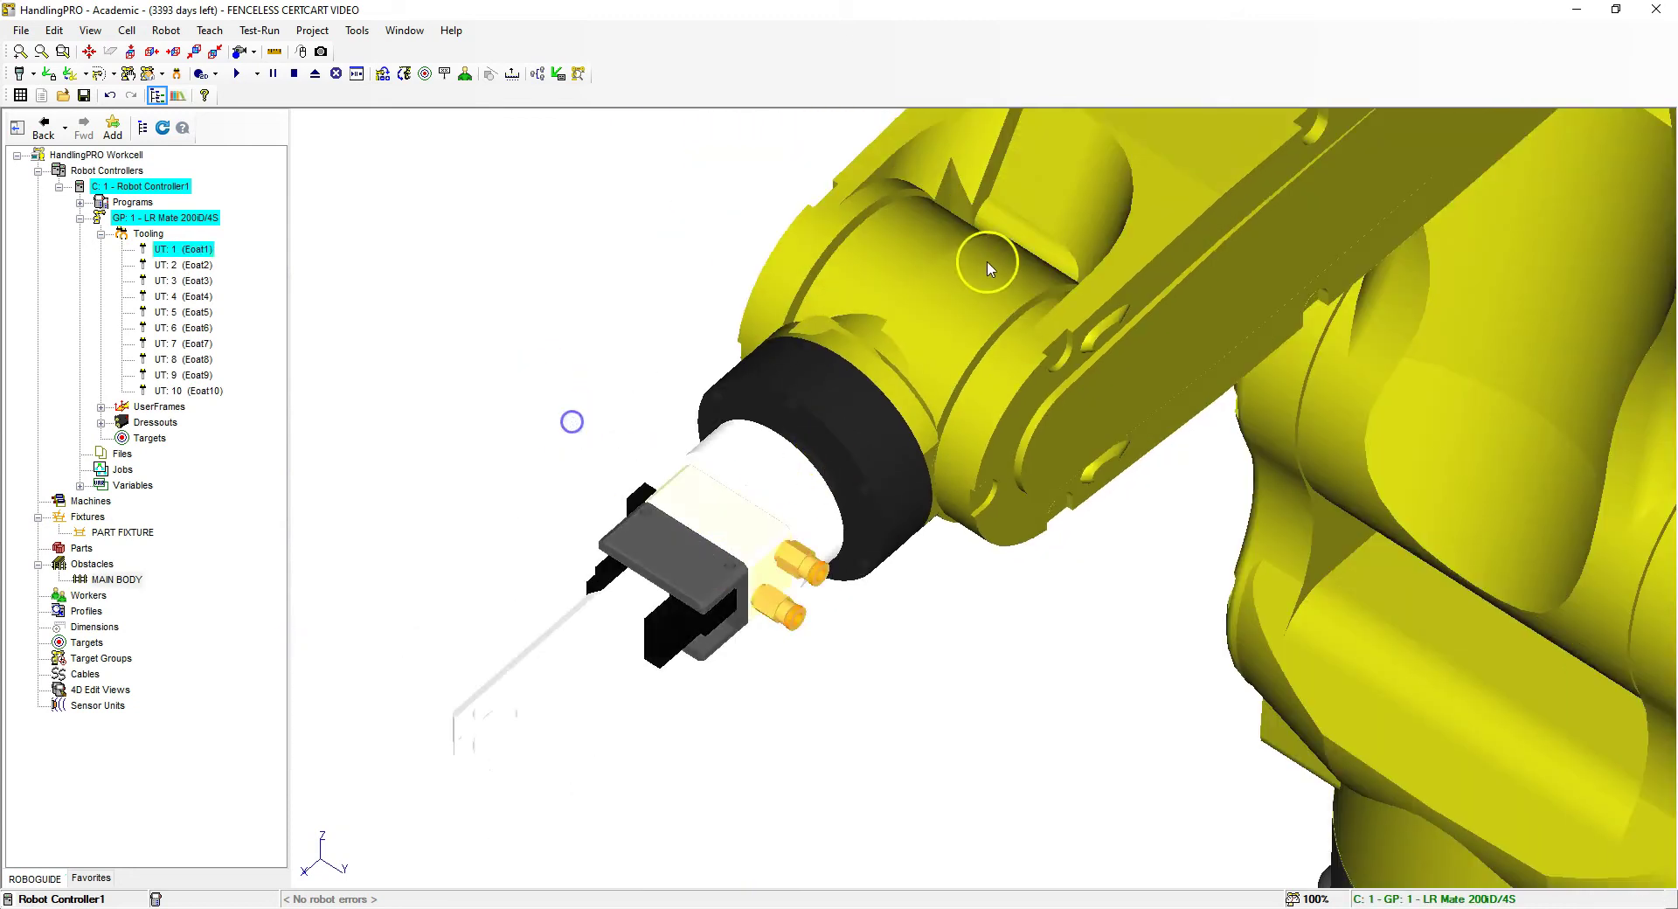
{"action": "left_click", "coordinate": [987, 267]}
{"action": "left_click", "coordinate": [1001, 485]}
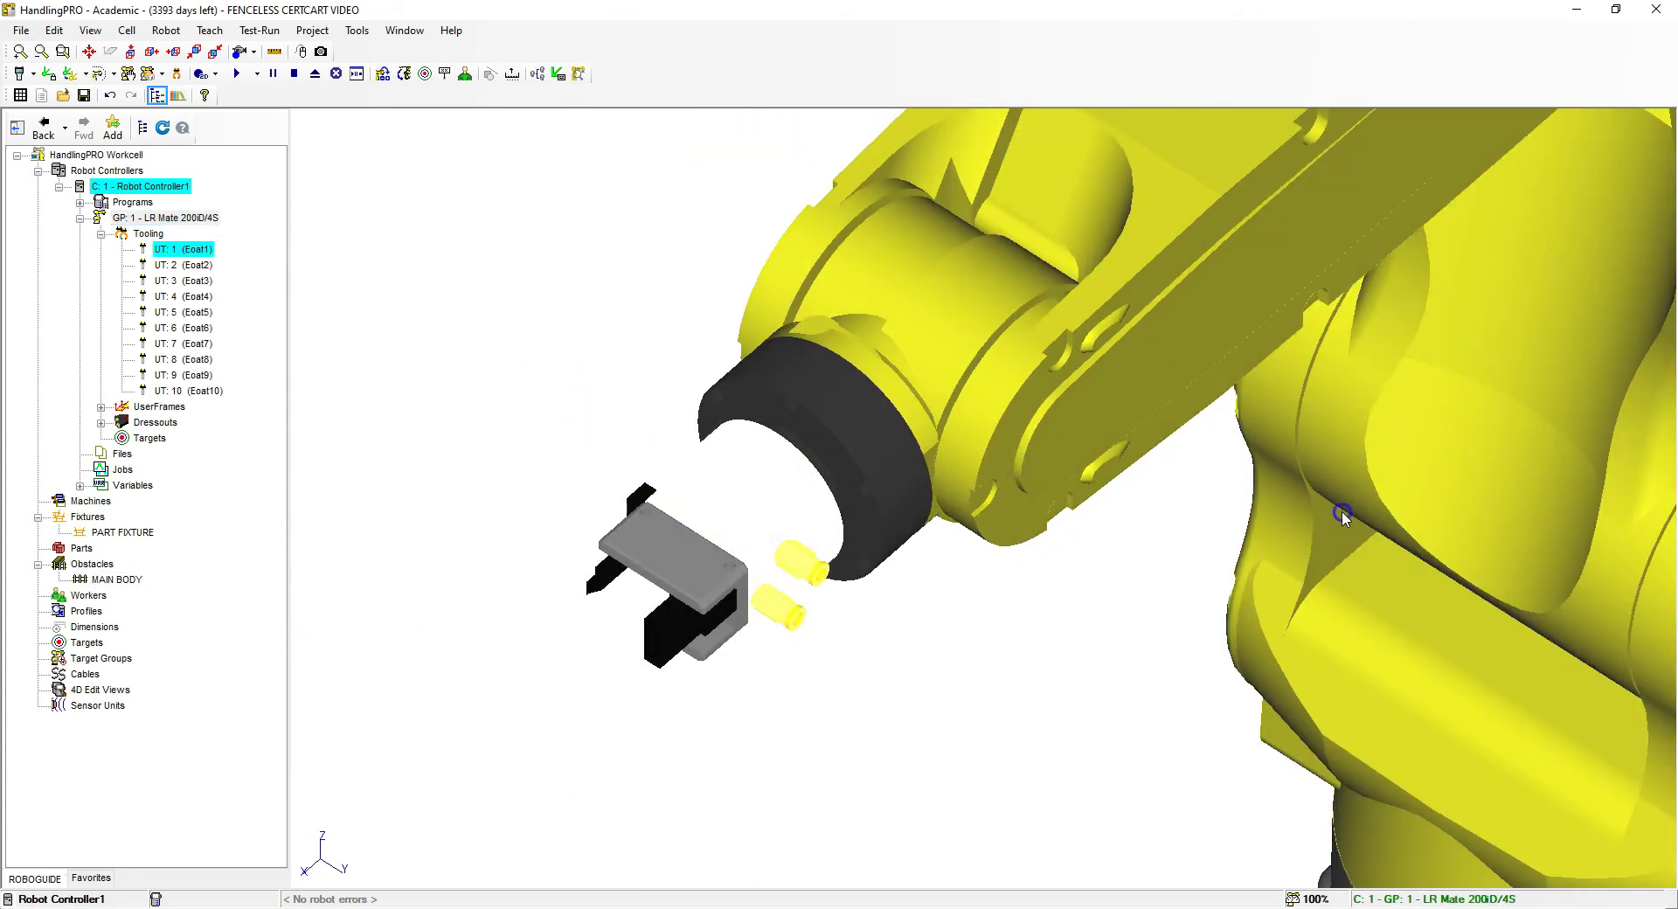
{"action": "left_click", "coordinate": [892, 860]}
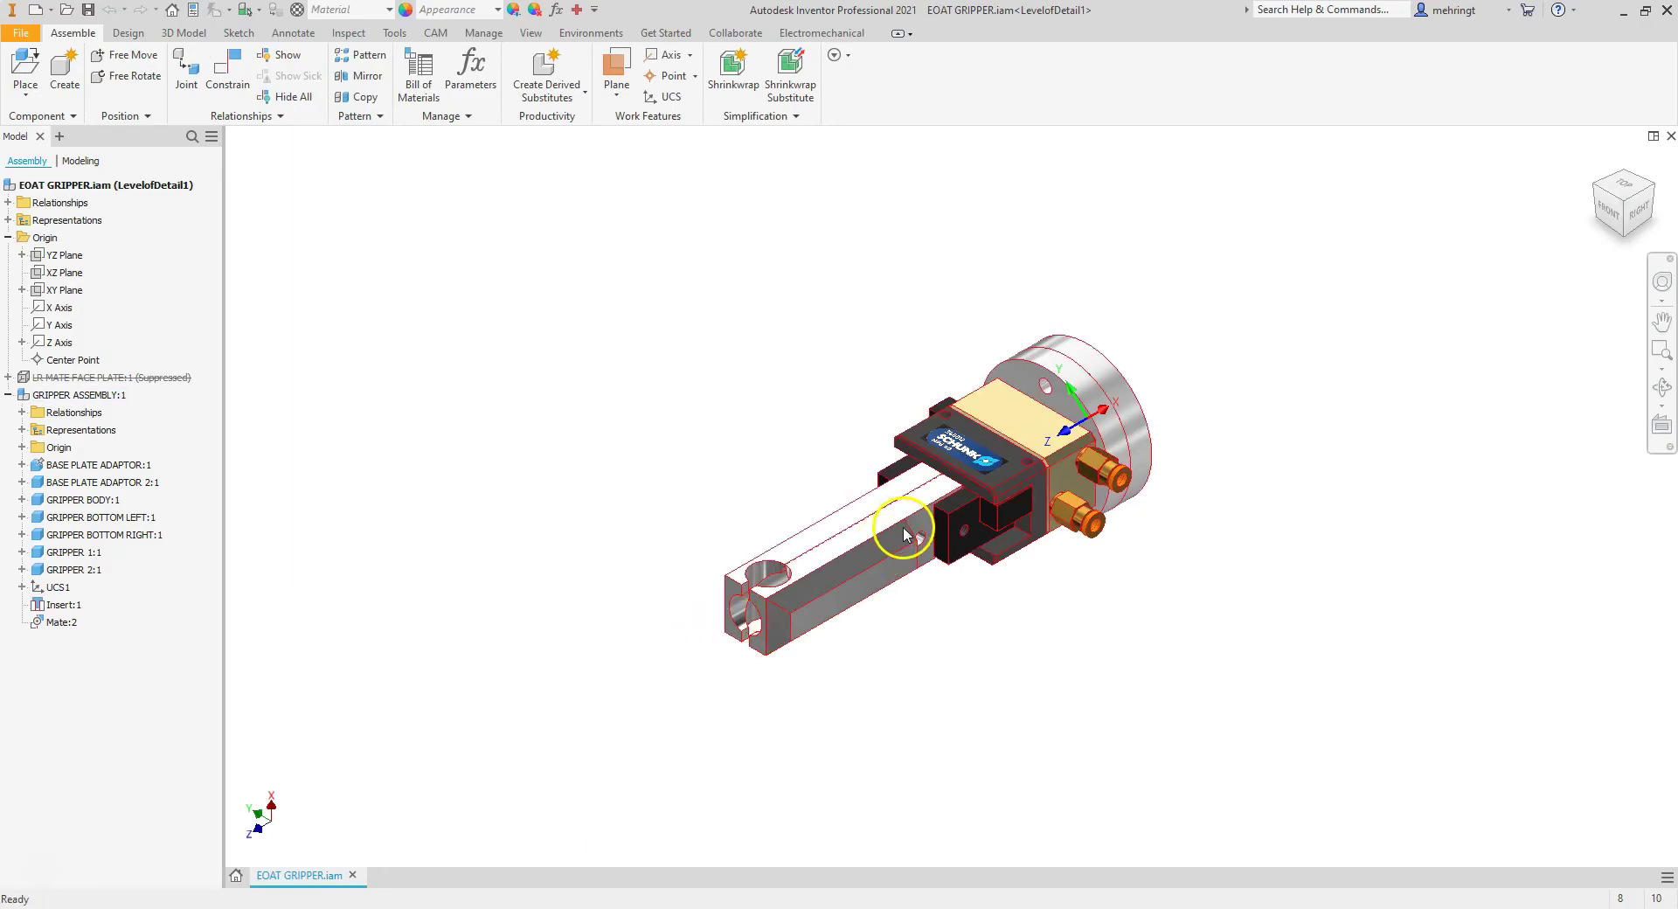
Suppress the Flush:1 constraint under GRIPPER BOTTOM LEFT:1, accepting the unsolvable warning.
{"action": "left_click", "coordinate": [900, 532]}
{"action": "scroll", "coordinate": [891, 538], "scroll_direction": "up", "scroll_amount": 5}
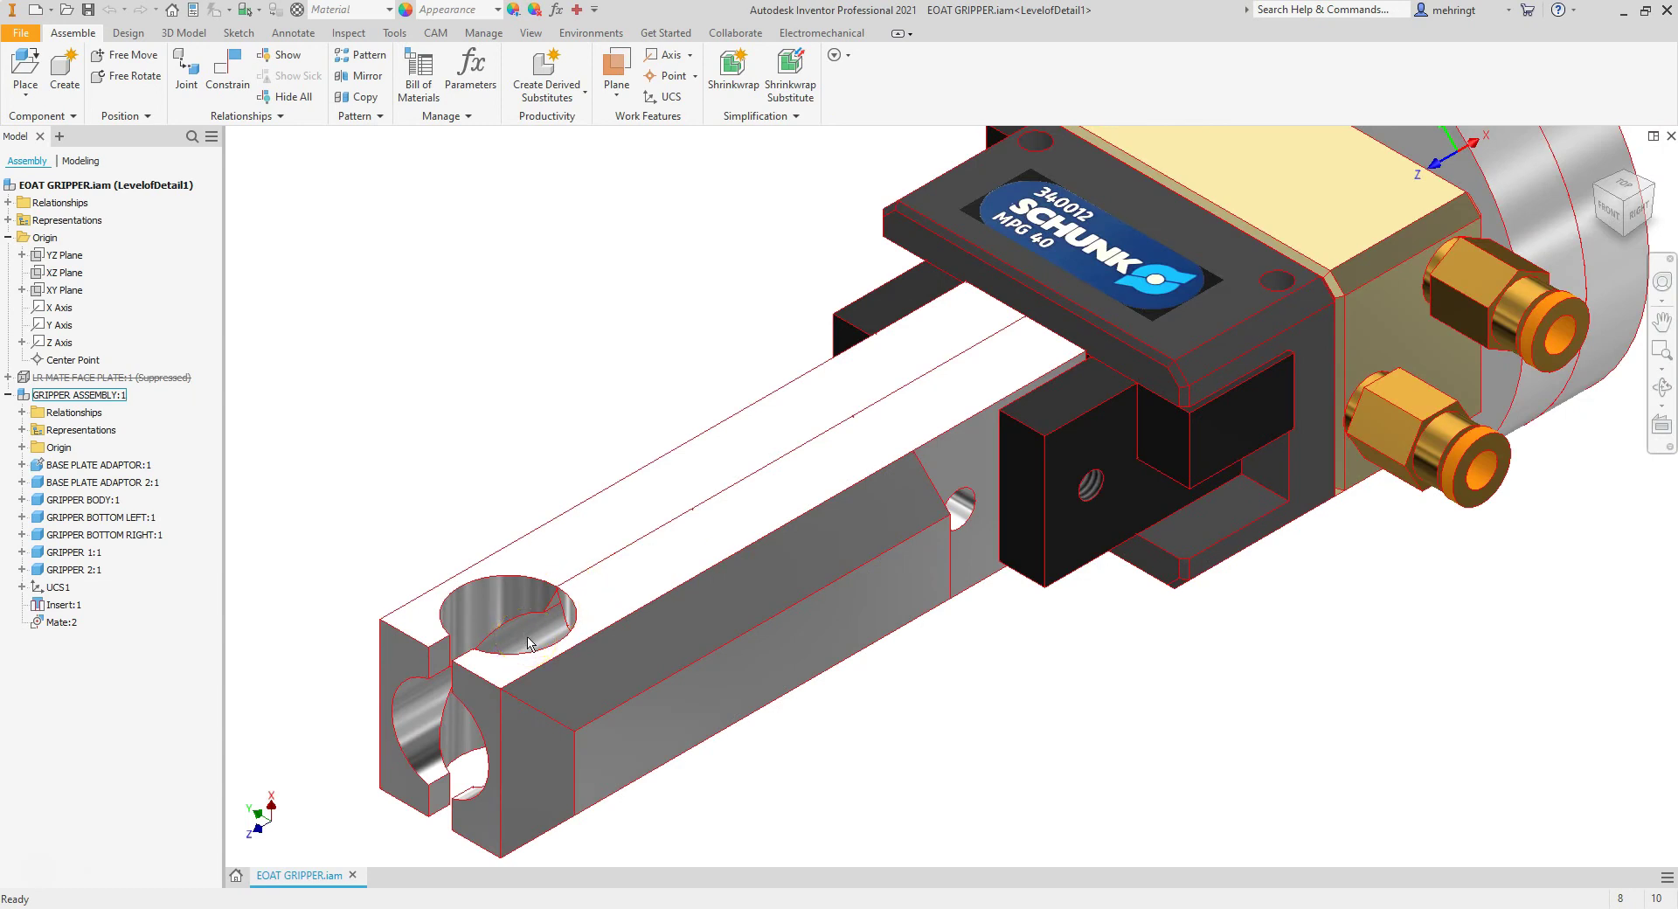
{"action": "key", "text": "Escape"}
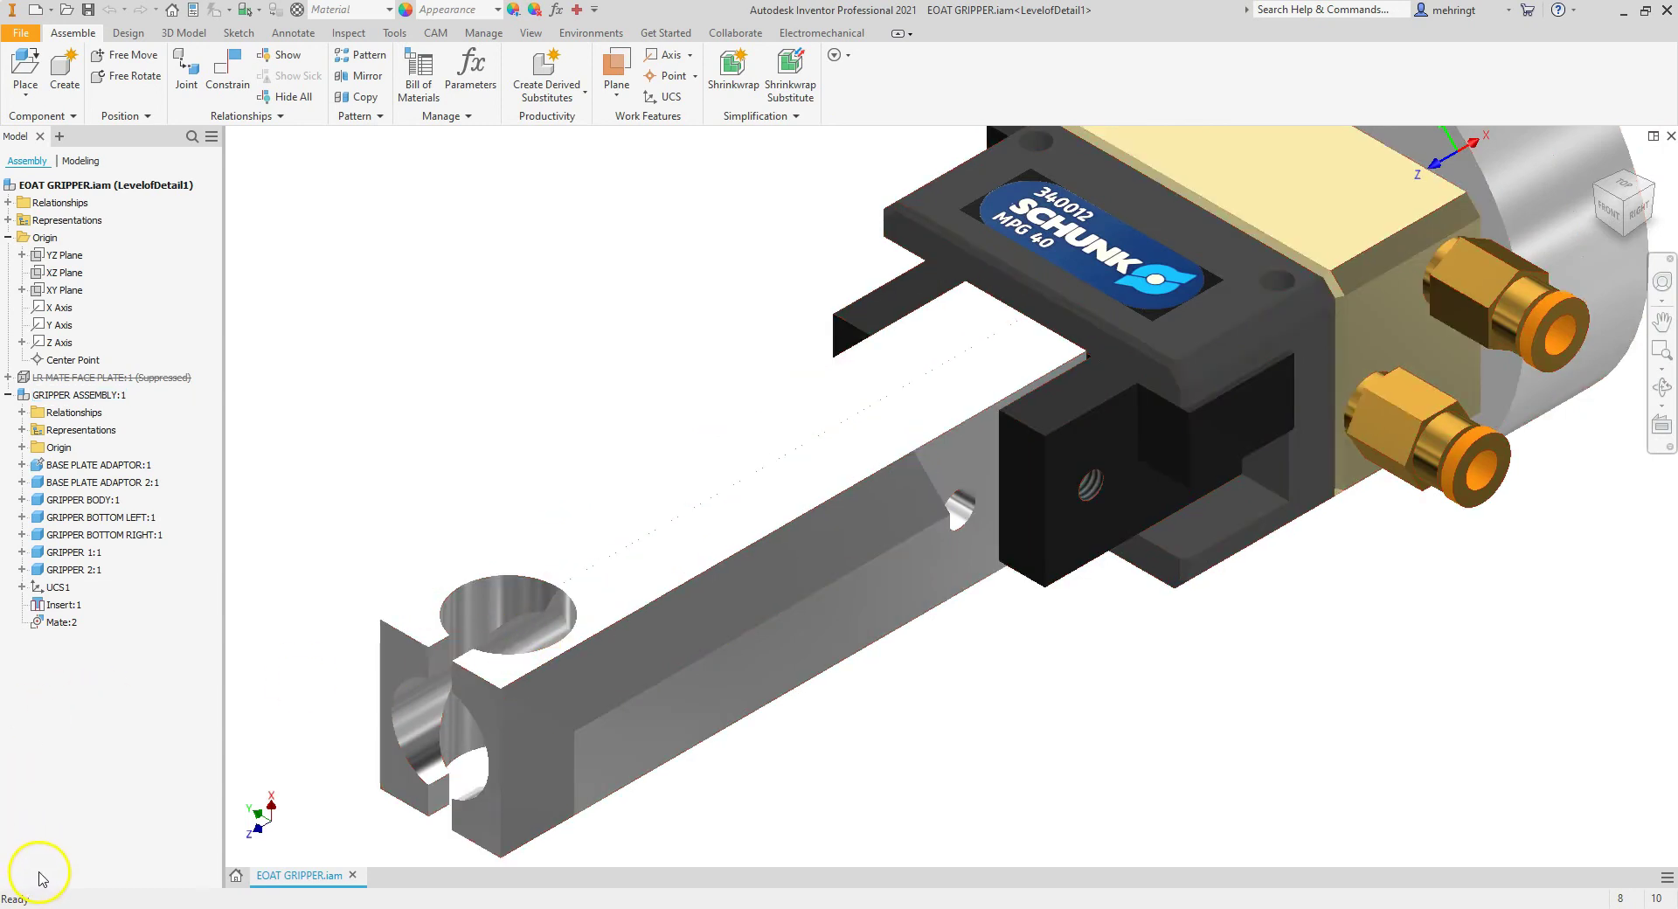
{"action": "left_click", "coordinate": [21, 517]}
{"action": "right_click", "coordinate": [61, 560]}
{"action": "key", "text": "Escape"}
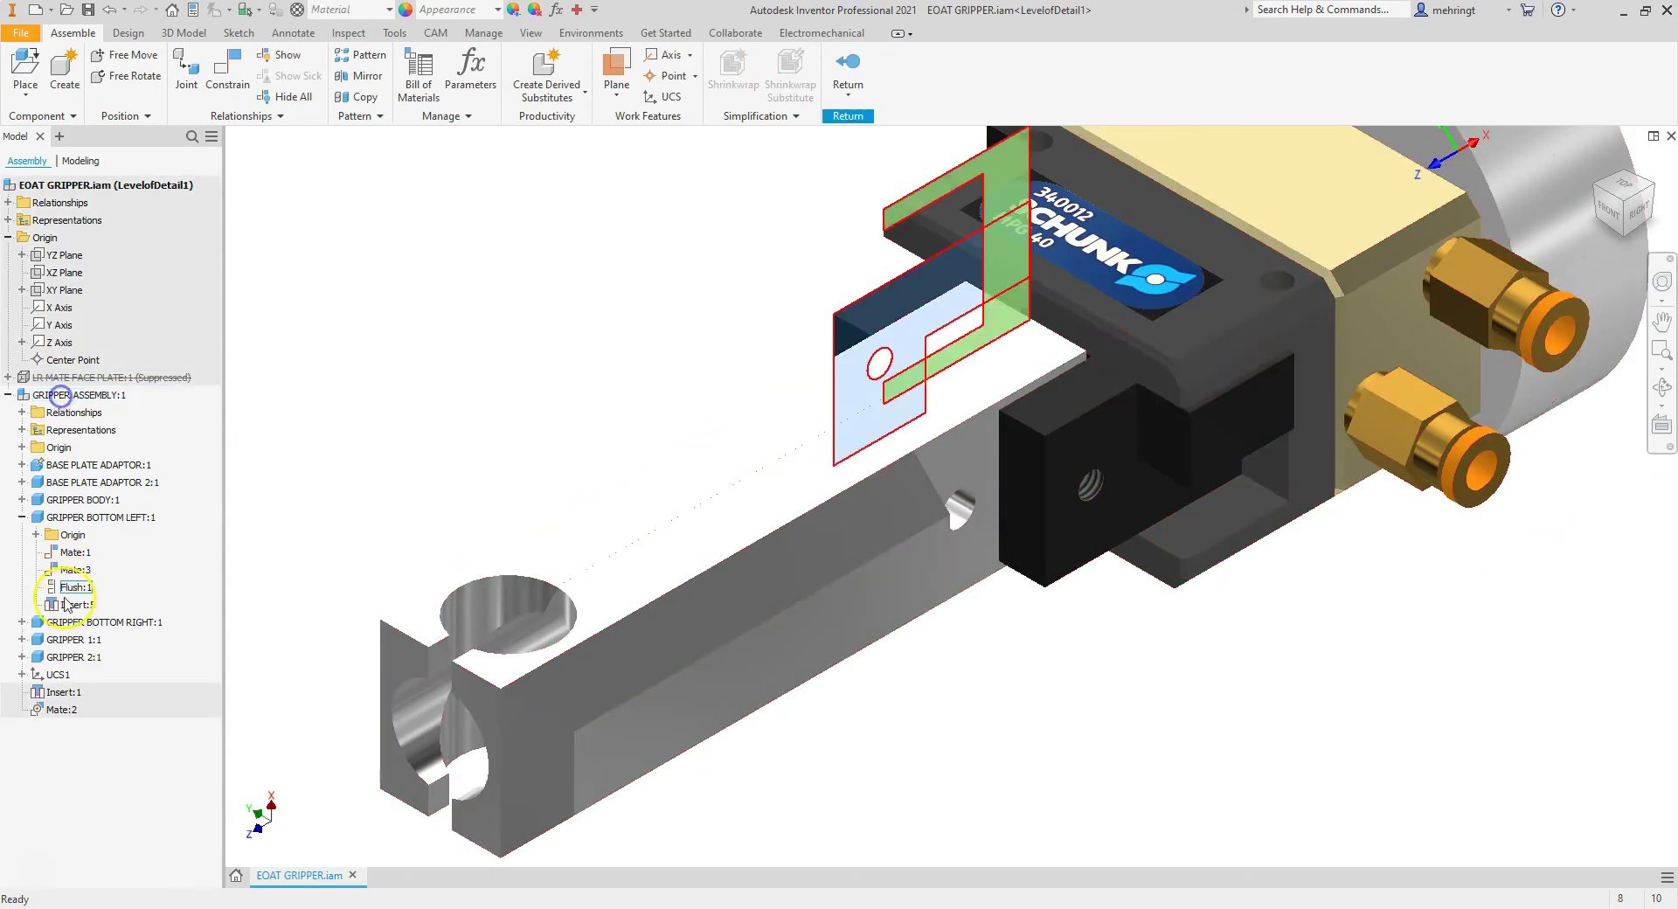
{"action": "right_click", "coordinate": [75, 586]}
{"action": "left_click", "coordinate": [114, 753]}
{"action": "left_click", "coordinate": [698, 447]}
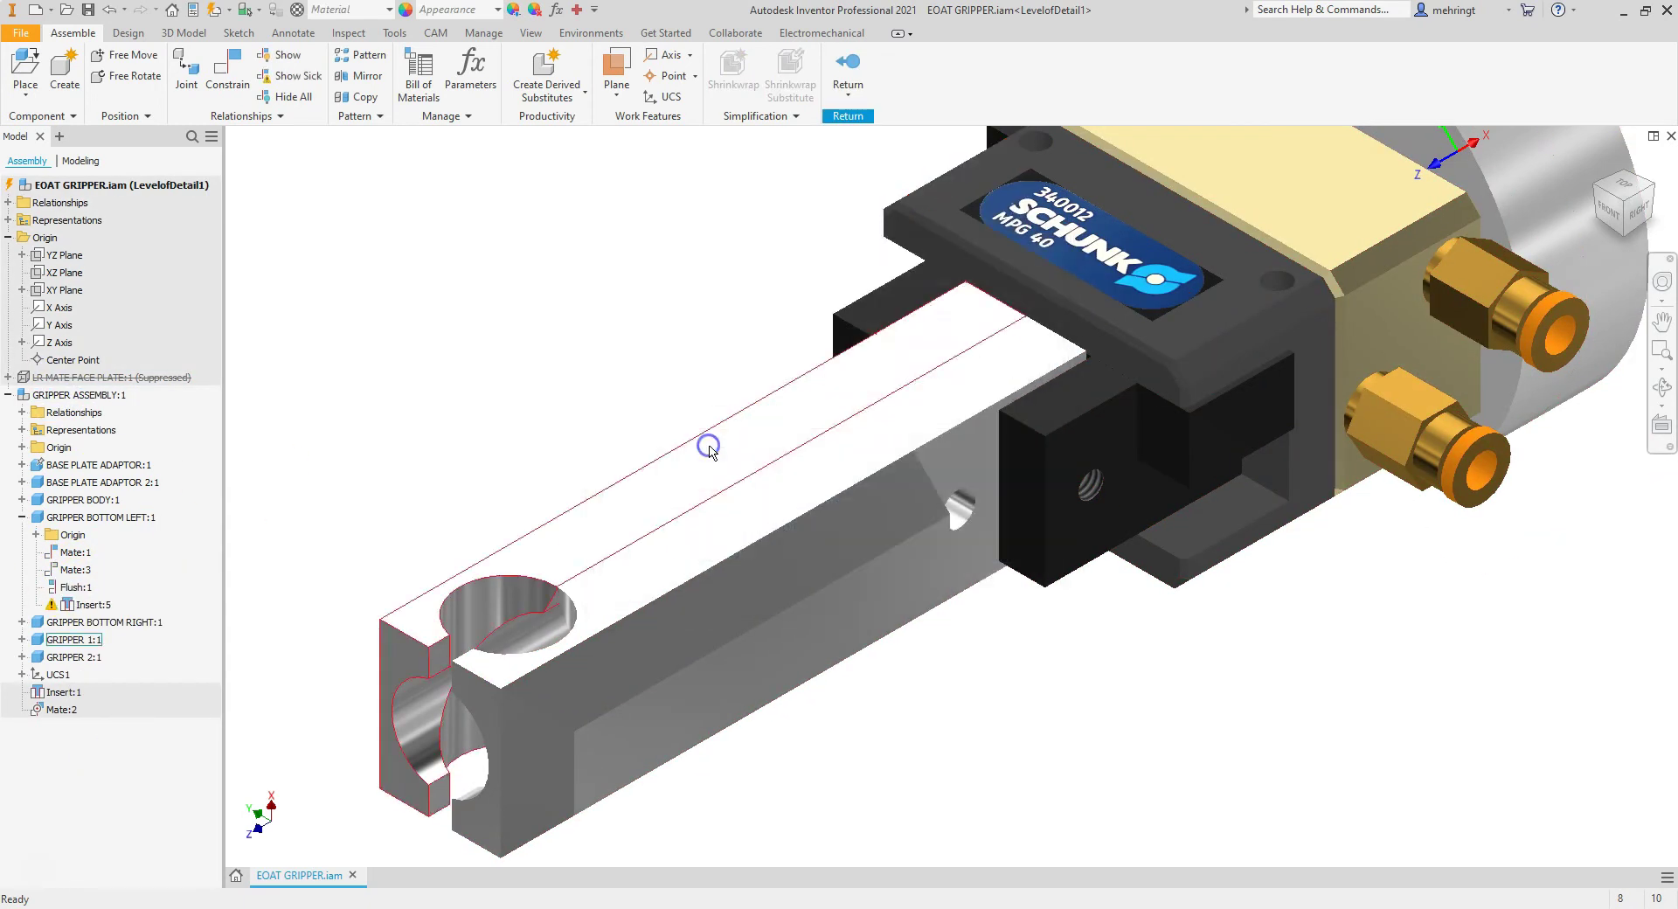
Suppress Flush:2 under GRIPPER BOTTOM RIGHT:1 and review the Insert:6 and Mate:5 constraints.
{"action": "left_click", "coordinate": [21, 621]}
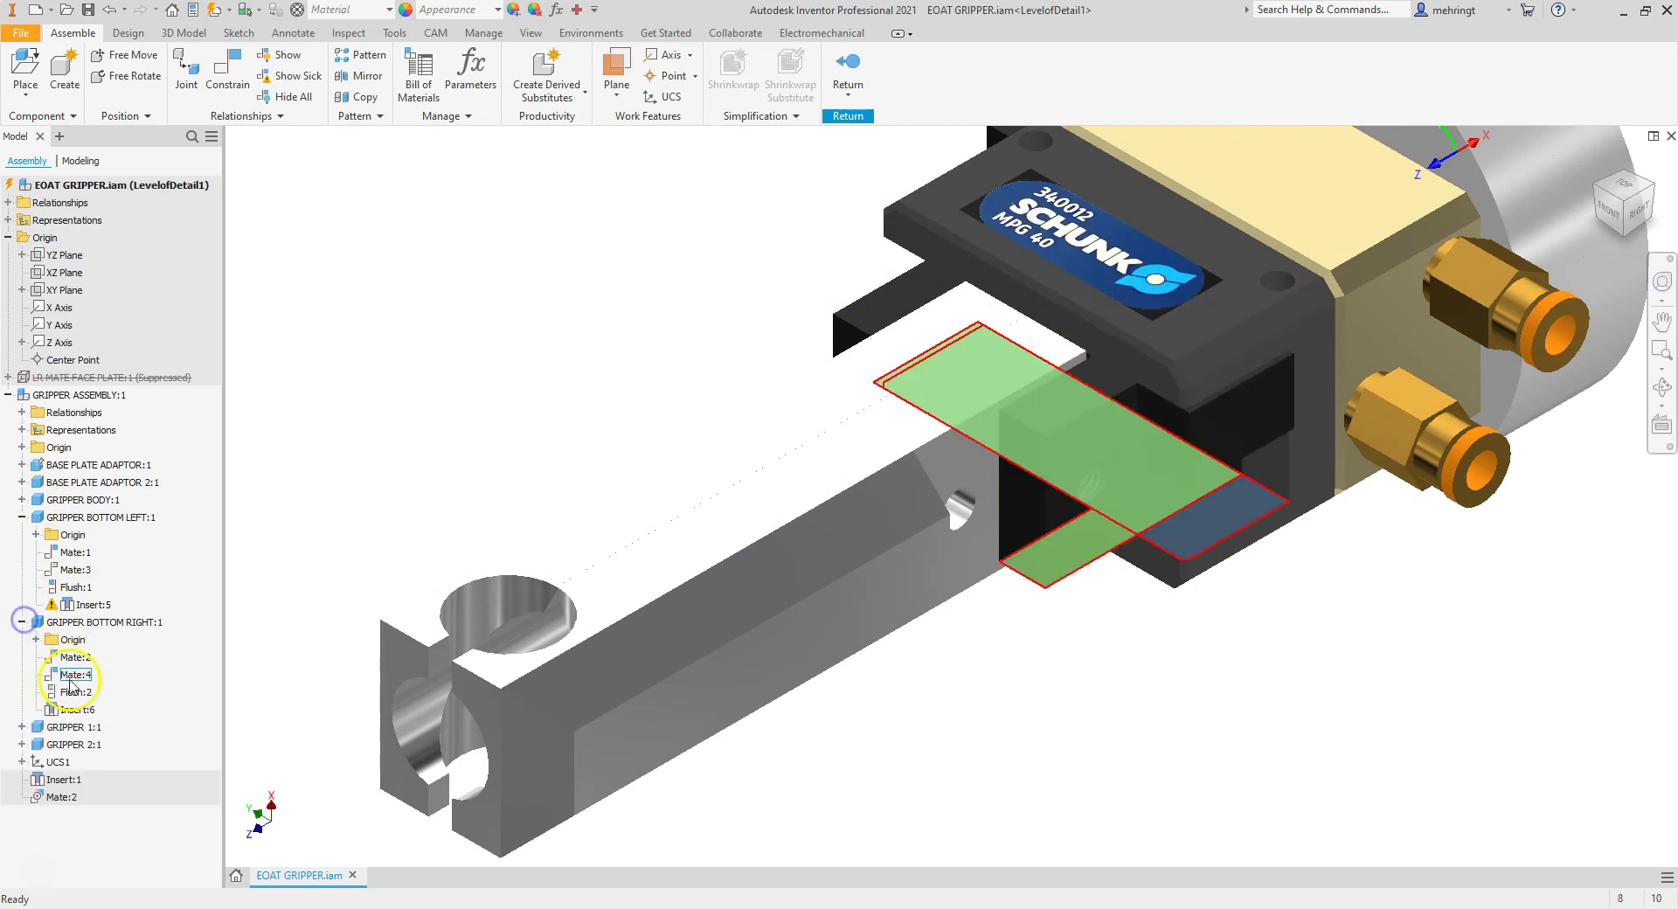
{"action": "right_click", "coordinate": [74, 692]}
{"action": "left_click", "coordinate": [118, 825]}
{"action": "left_click", "coordinate": [1055, 247]}
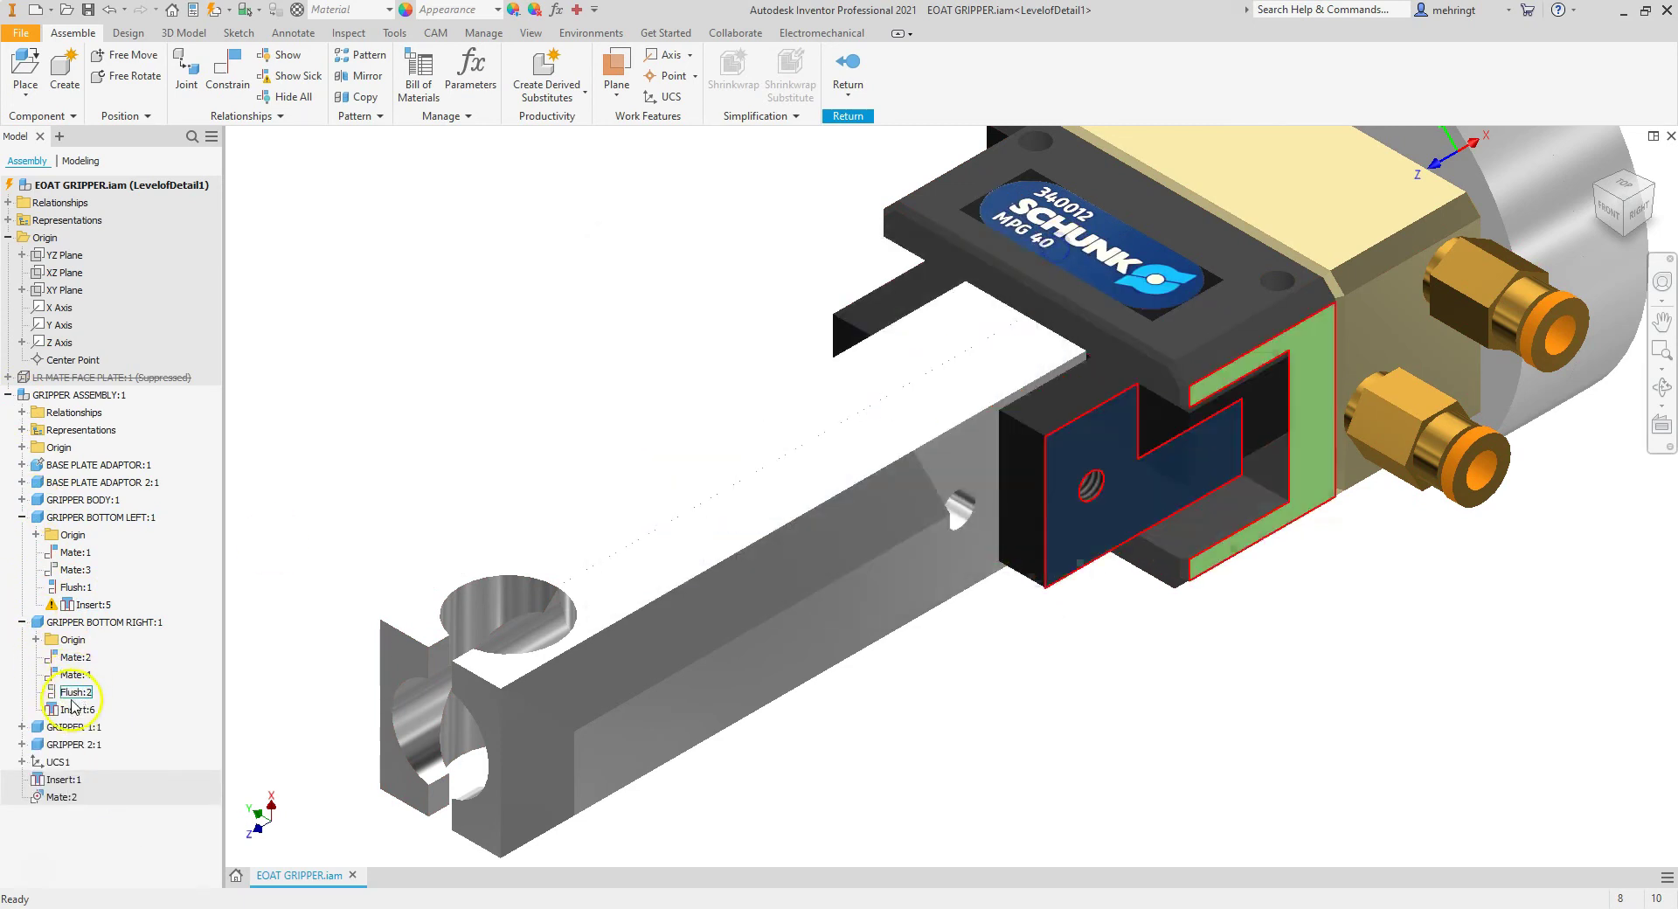
{"action": "right_click", "coordinate": [84, 709]}
{"action": "left_click", "coordinate": [84, 710]}
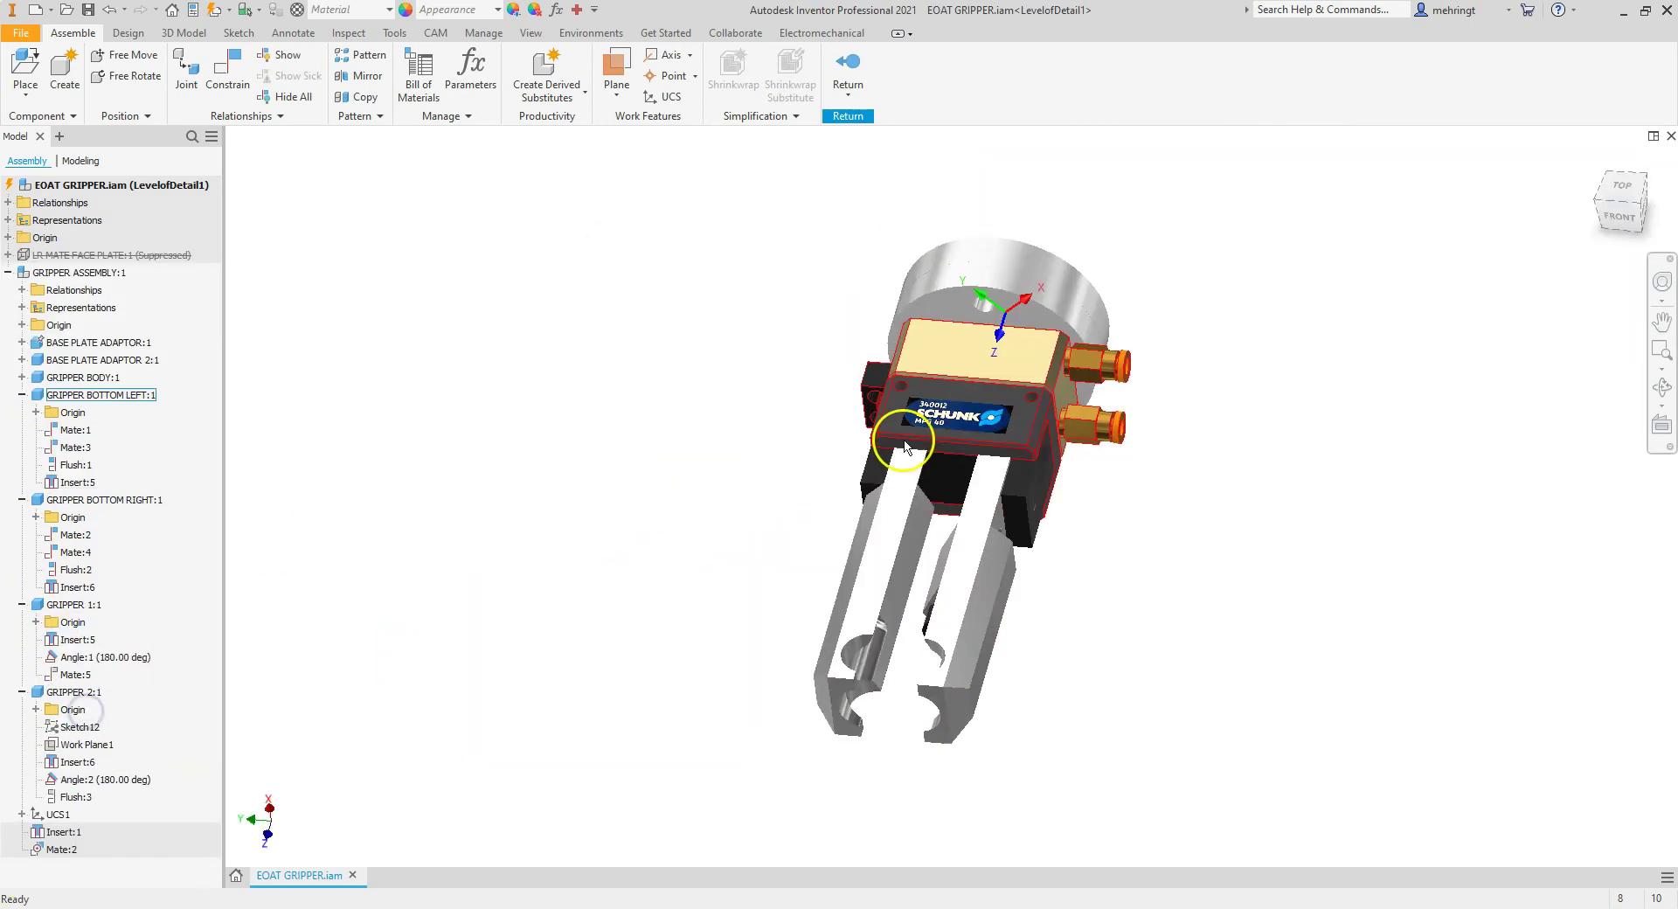
{"action": "left_click", "coordinate": [55, 680]}
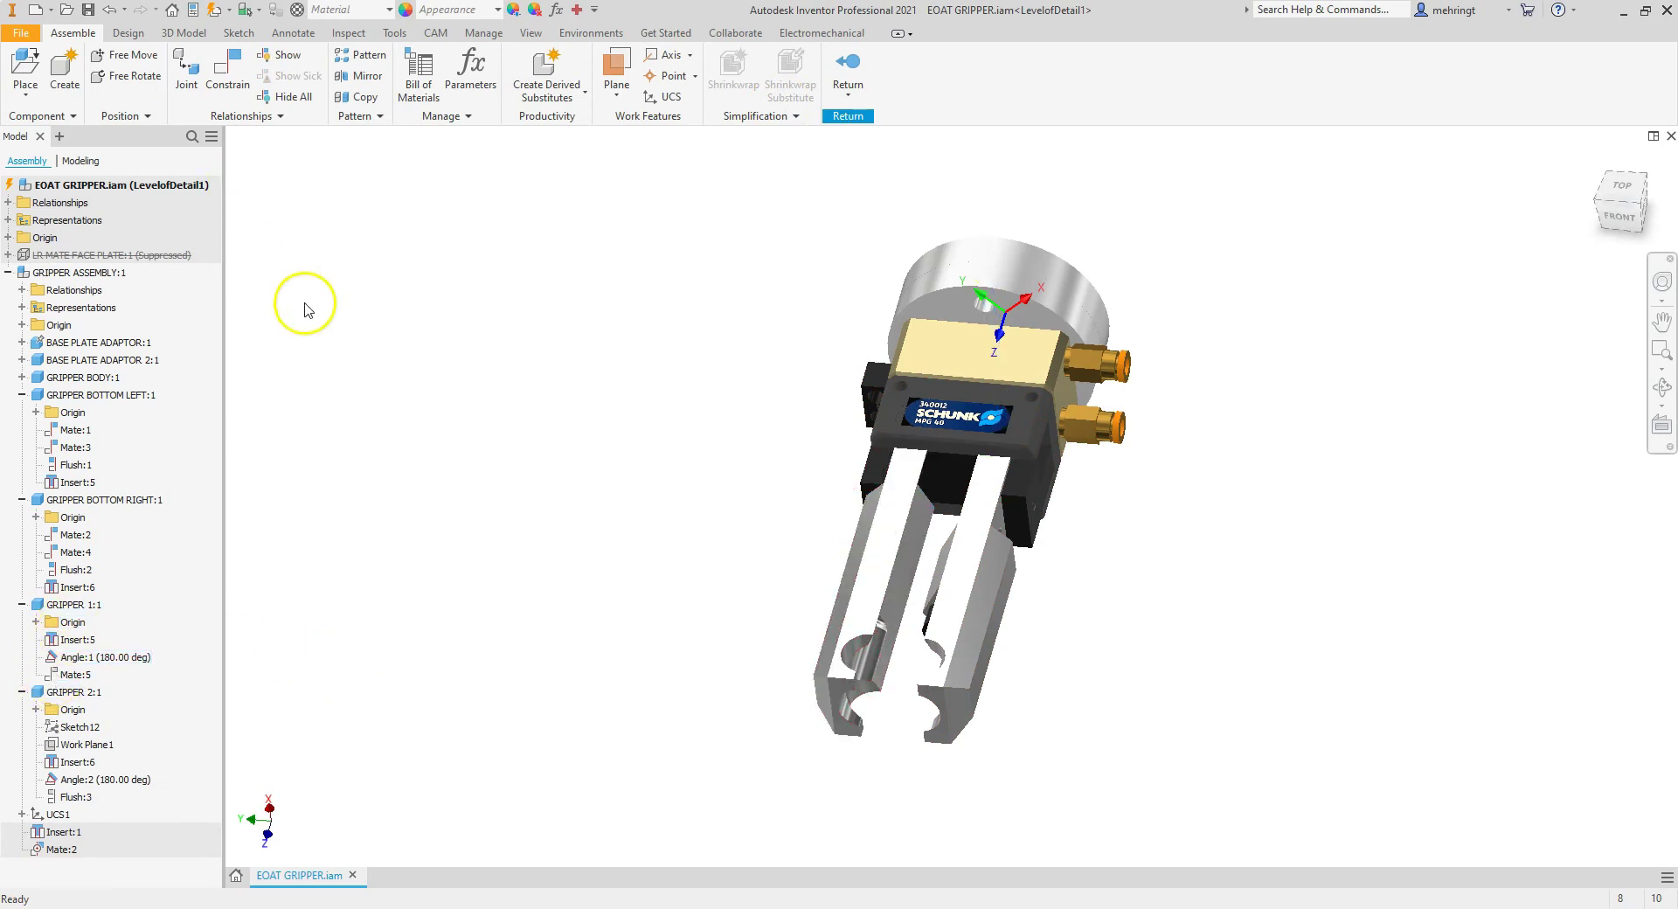
Drag the bottom jaws apart into the open position and return to the top assembly.
{"action": "left_click", "coordinate": [1023, 465]}
{"action": "left_click_drag", "start_coordinate": [1022, 466], "coordinate": [937, 631]}
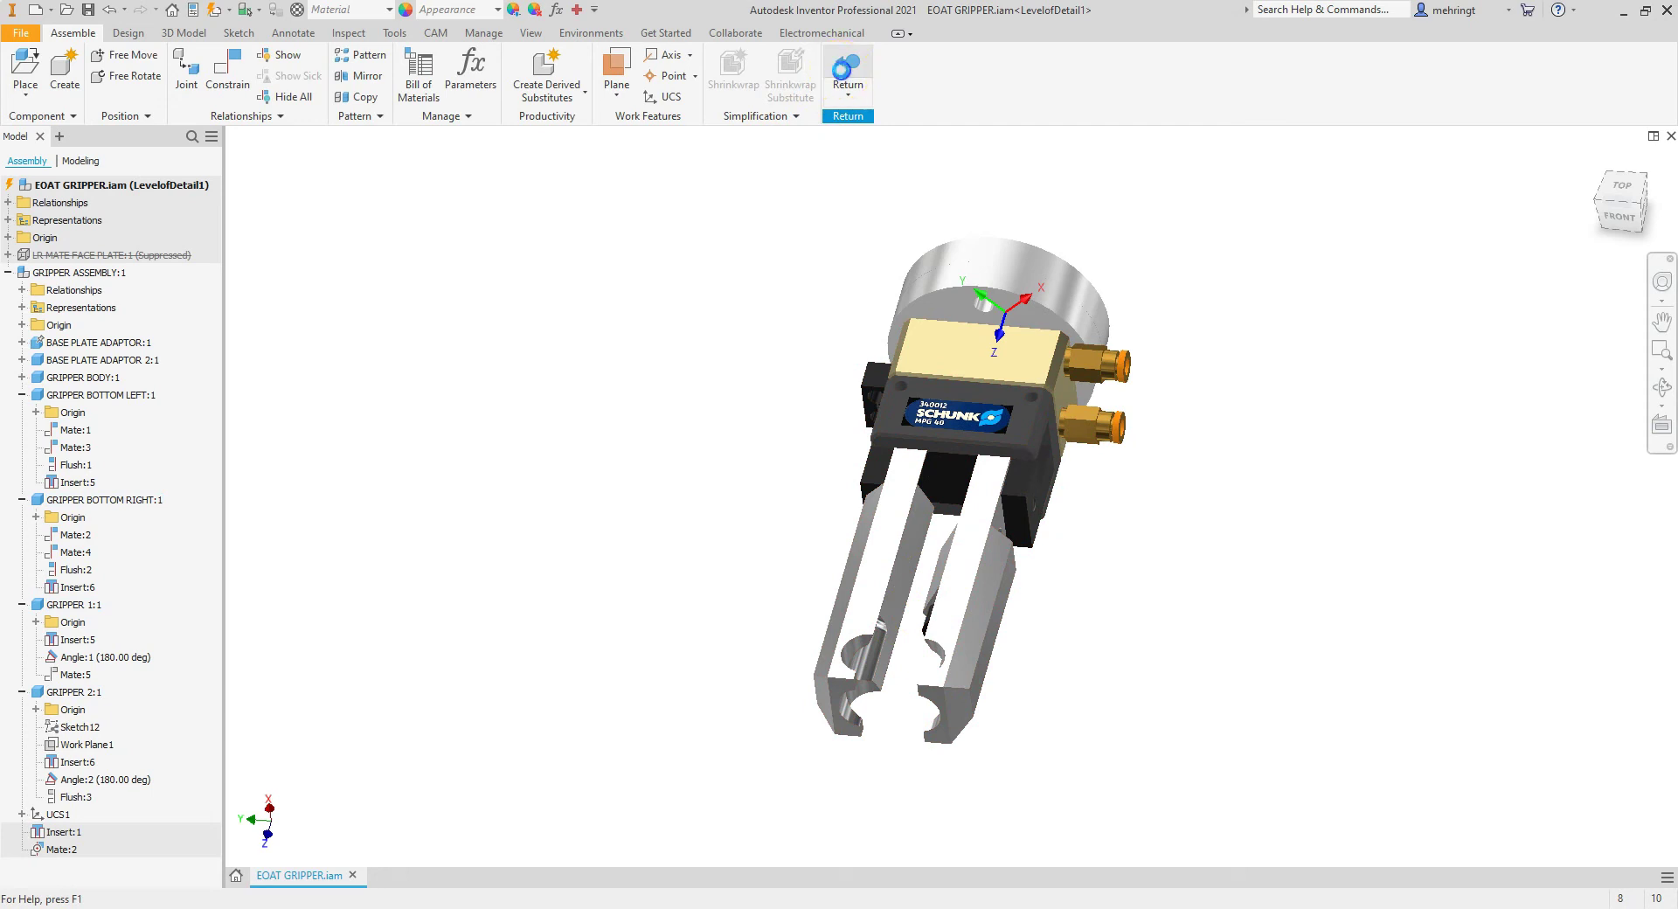
{"action": "left_click", "coordinate": [845, 72]}
{"action": "left_click", "coordinate": [1643, 214]}
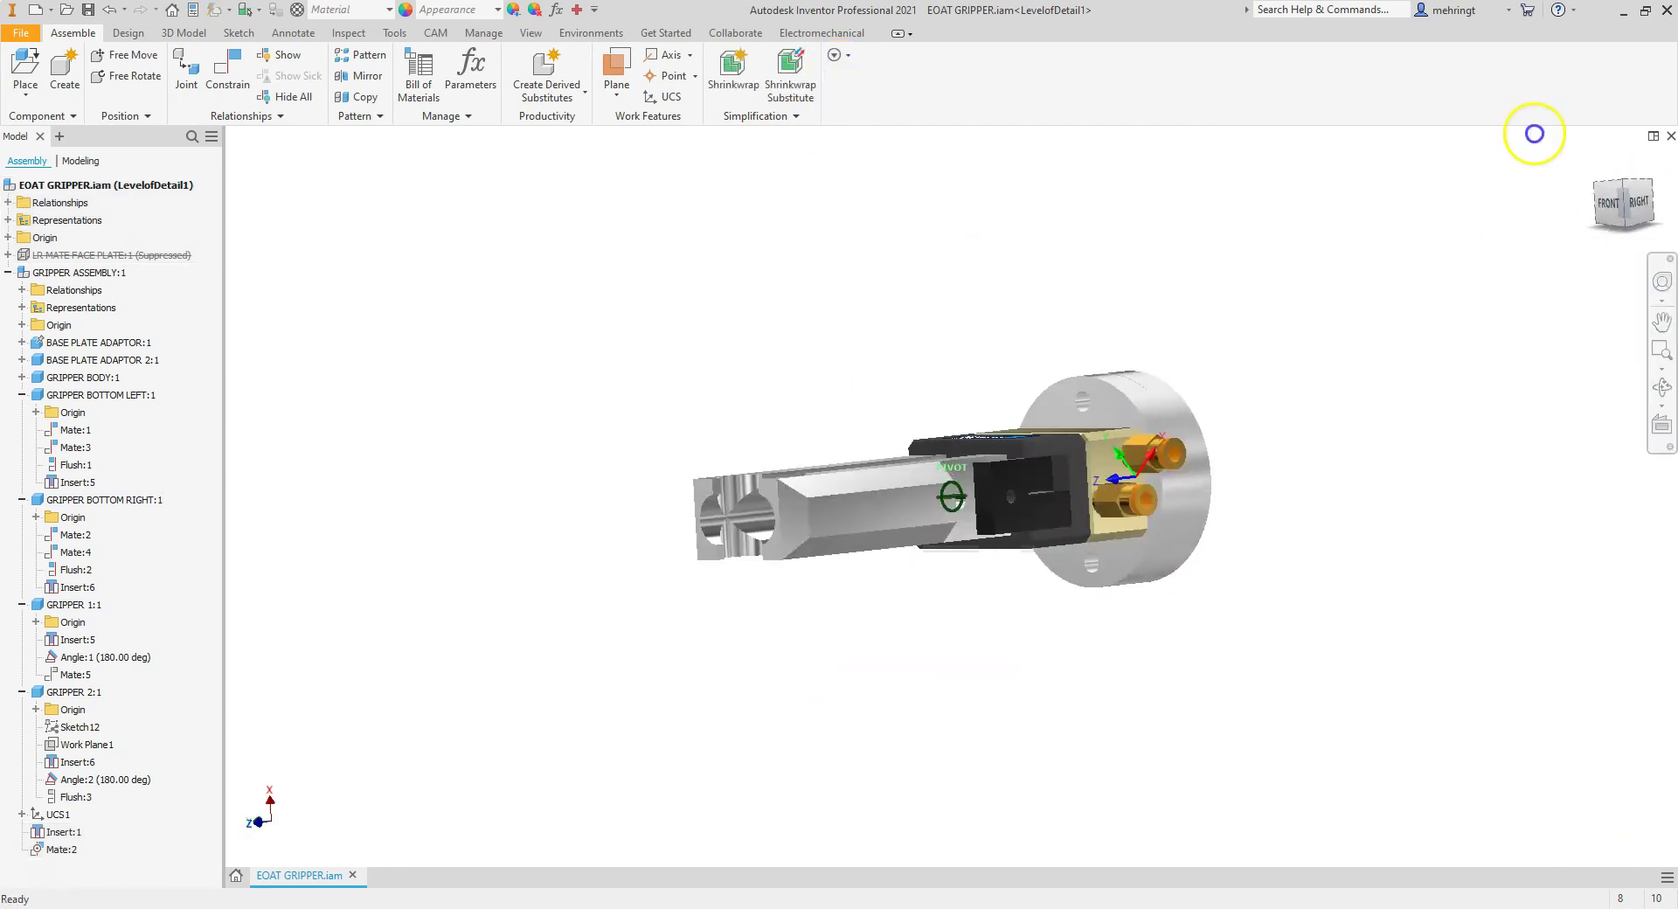
{"action": "left_click", "coordinate": [7, 273]}
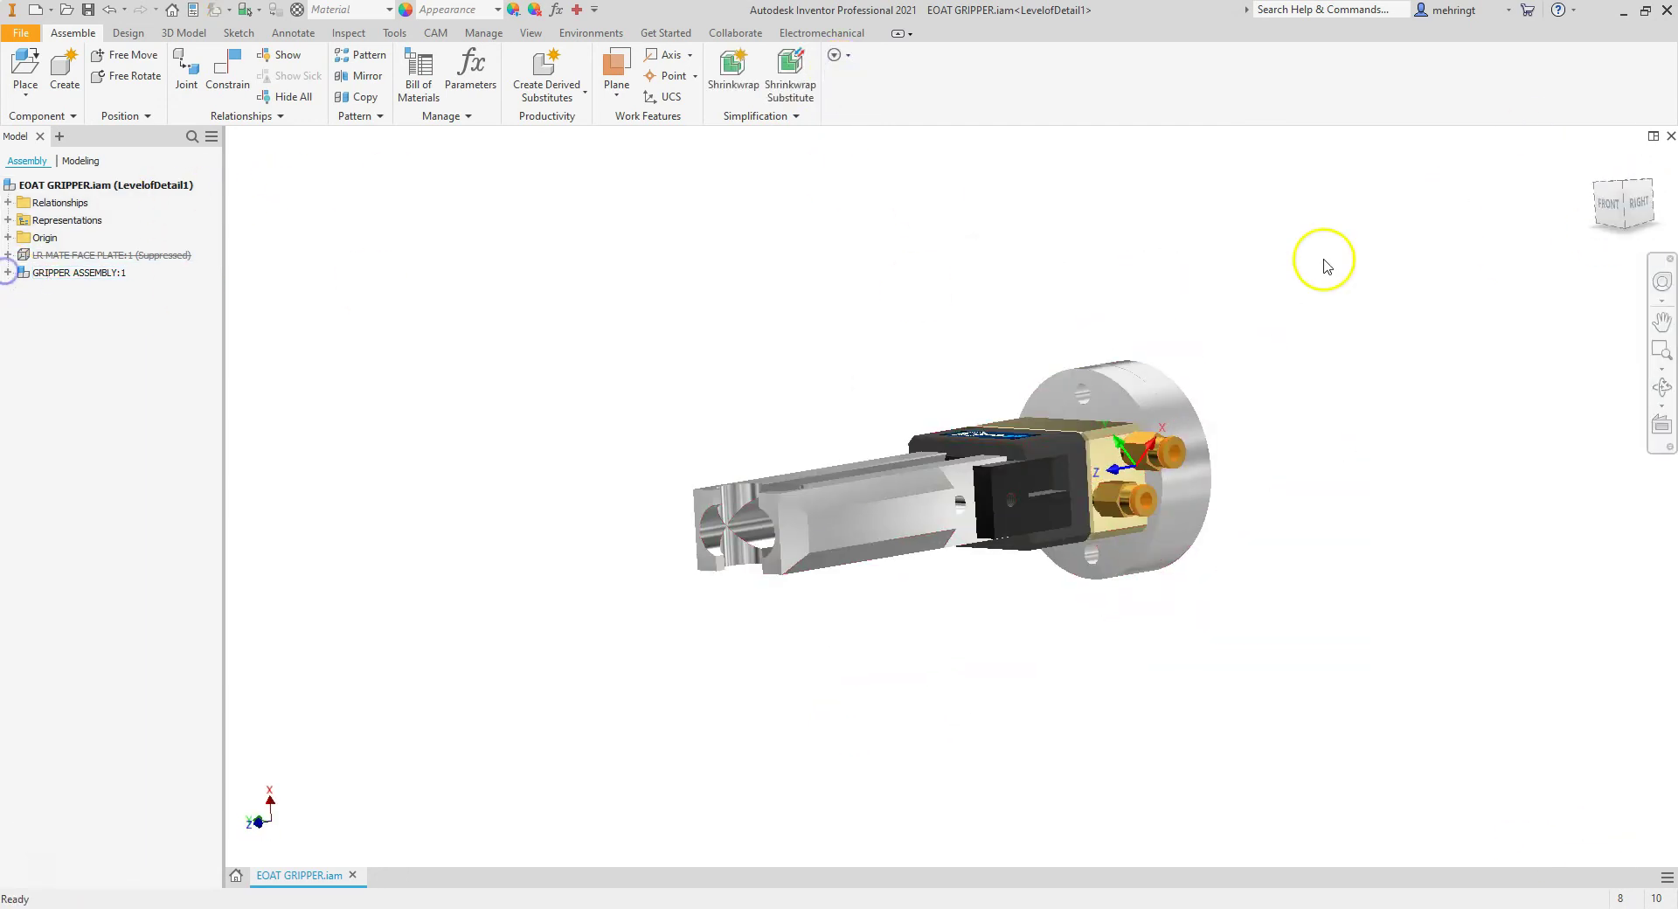
{"action": "left_click_drag", "start_coordinate": [1568, 223], "coordinate": [1627, 260]}
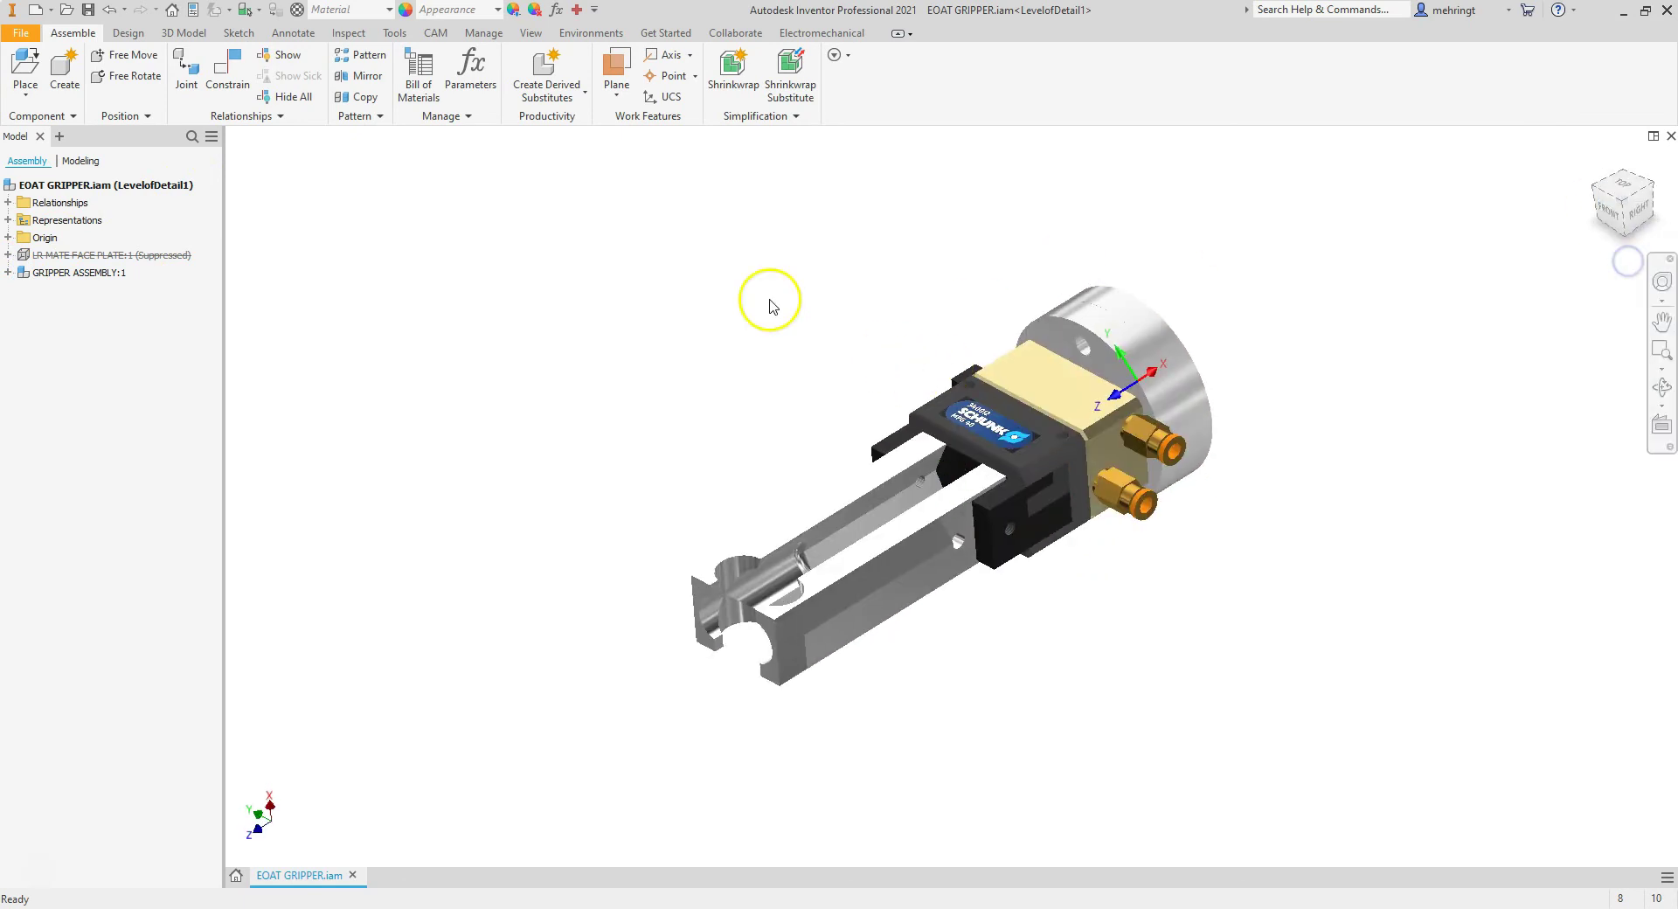
Save an OBJ copy in PARTS READY FOR ROBOGUIDE, changing the name from EOAT GRIPPER CLOSED to EOAT GRIPPER OPEN.
{"action": "left_click", "coordinate": [22, 38]}
{"action": "mouse_move", "coordinate": [63, 222]}
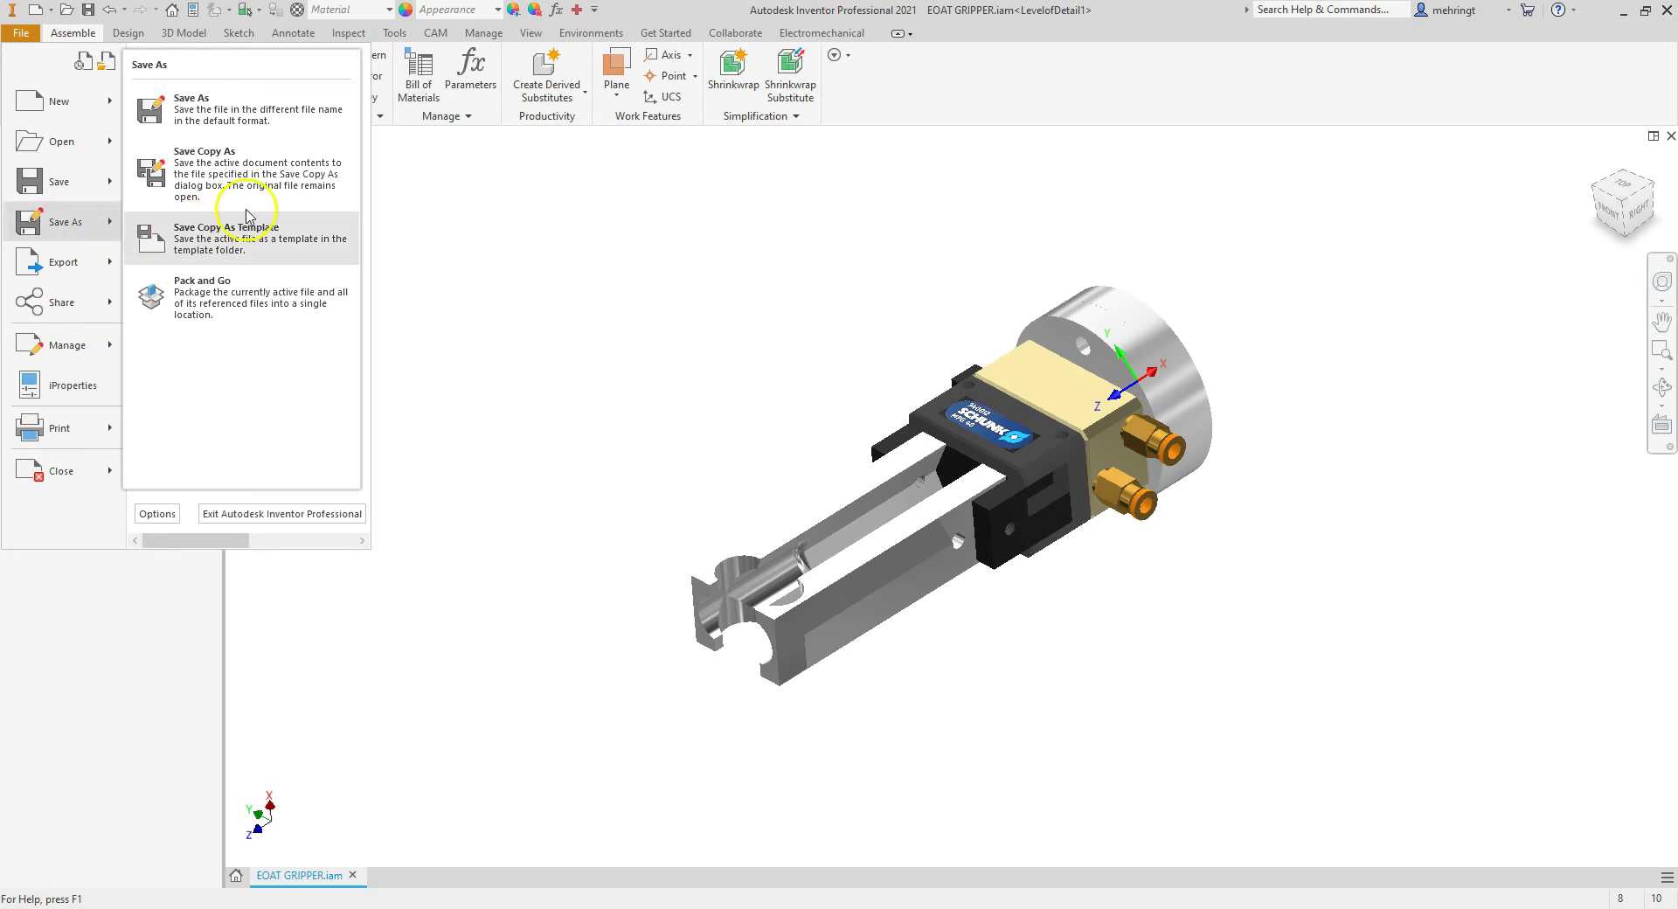
{"action": "left_click", "coordinate": [257, 168]}
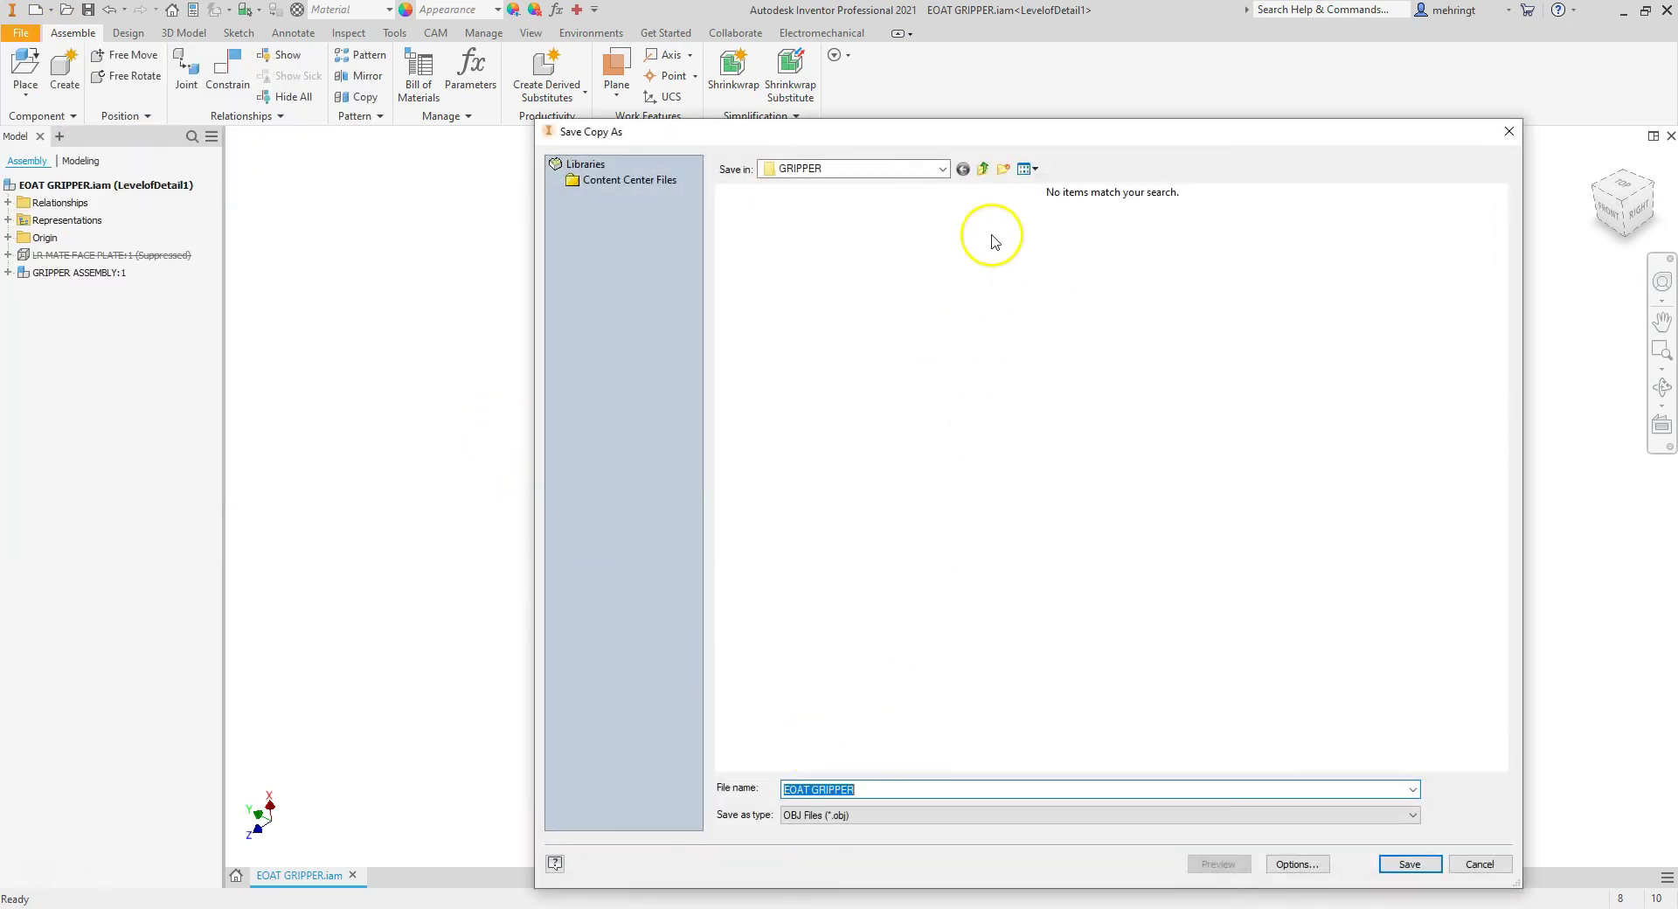
{"action": "left_click", "coordinate": [983, 169]}
{"action": "left_click", "coordinate": [983, 169]}
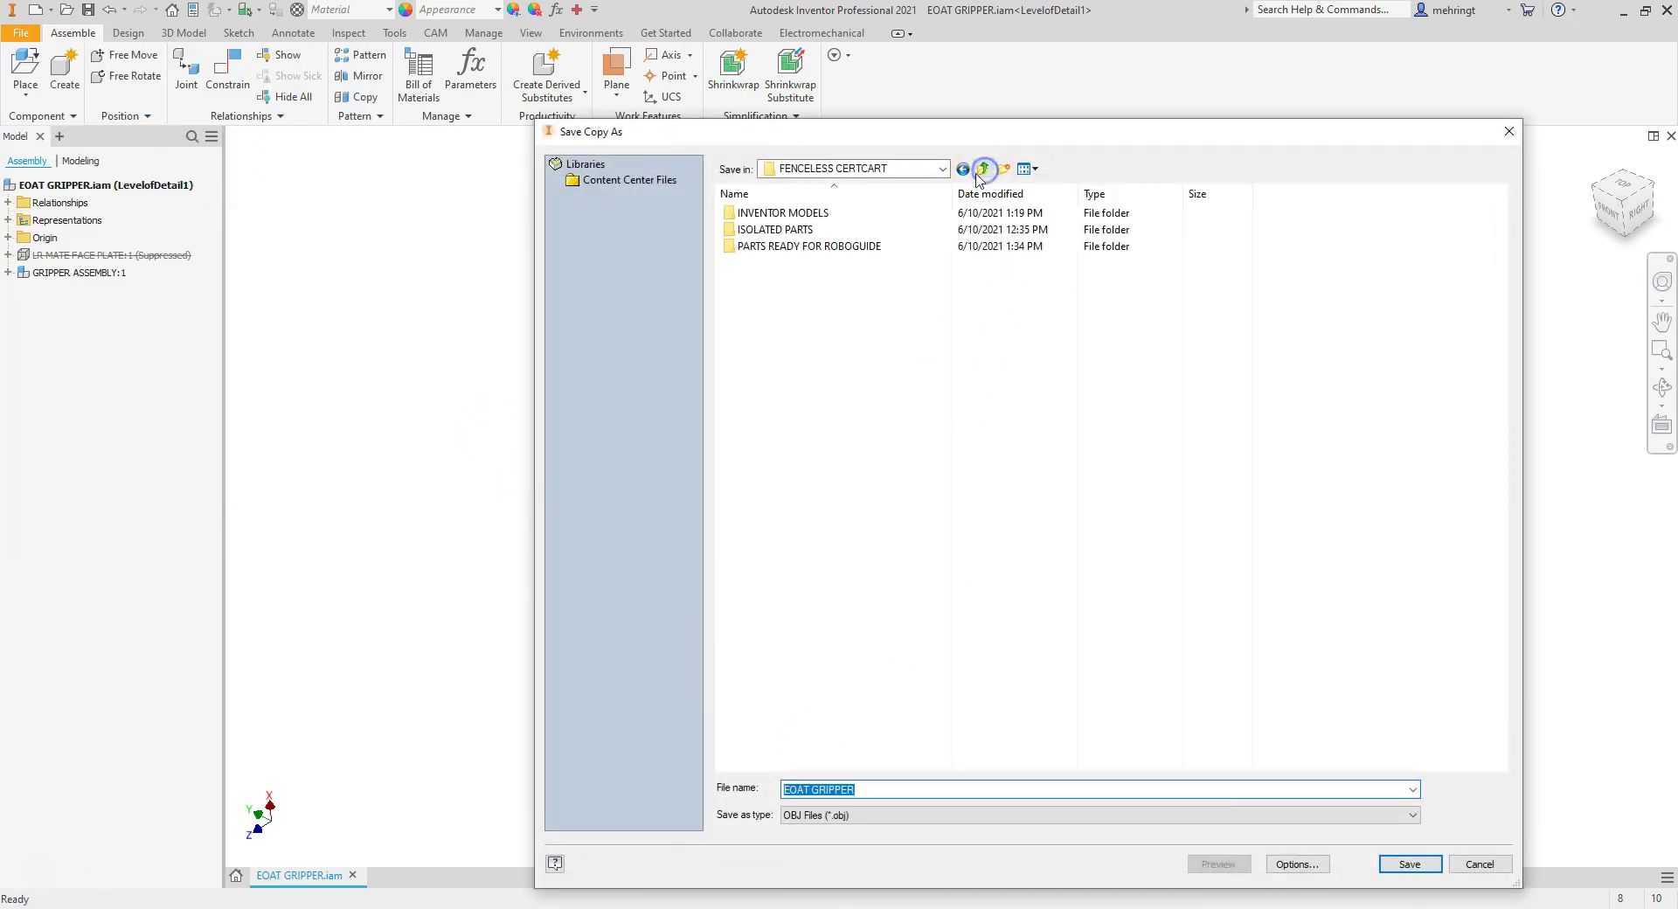
{"action": "double_click", "coordinate": [791, 246]}
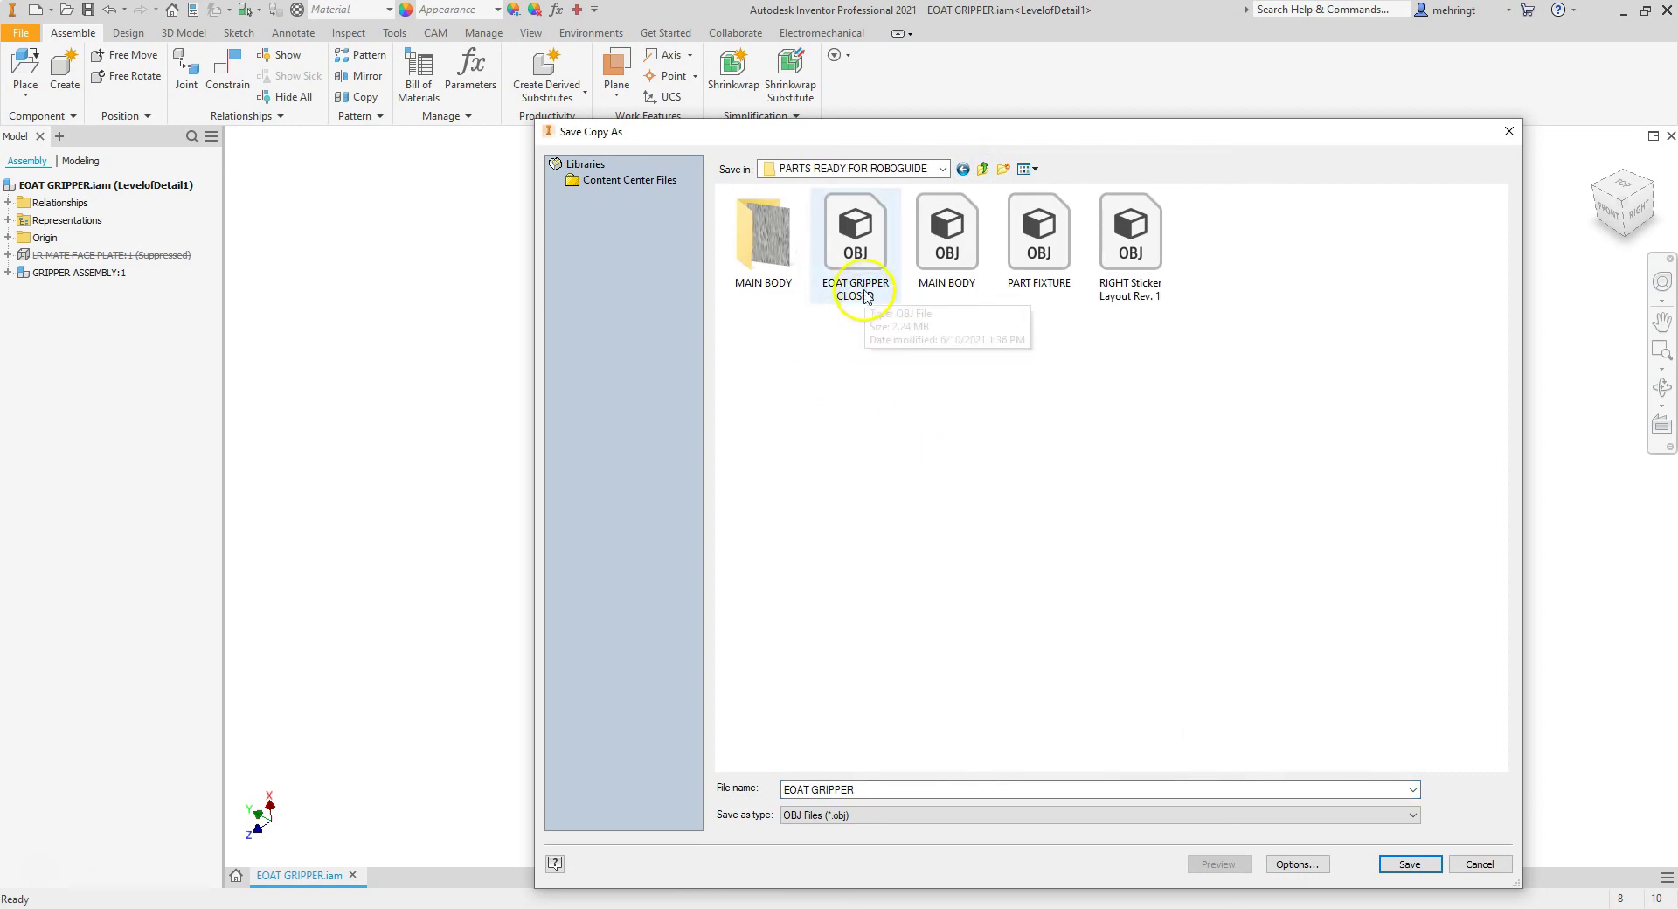
{"action": "left_click", "coordinate": [855, 240]}
{"action": "left_click", "coordinate": [947, 791]}
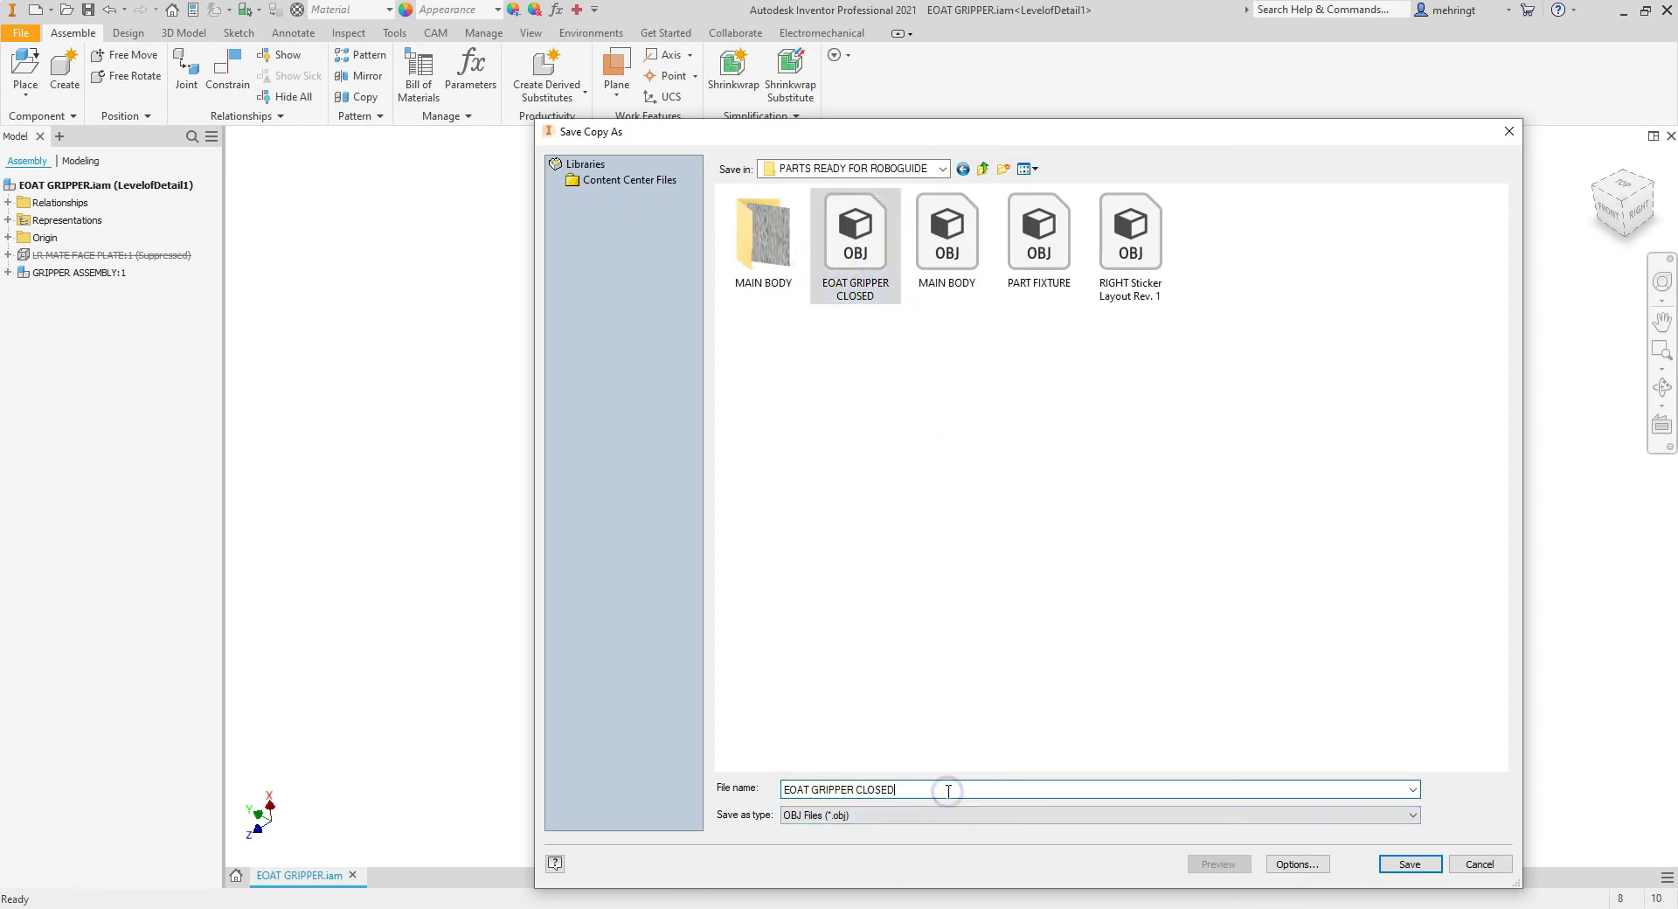
{"action": "key", "text": "BackSpace"}
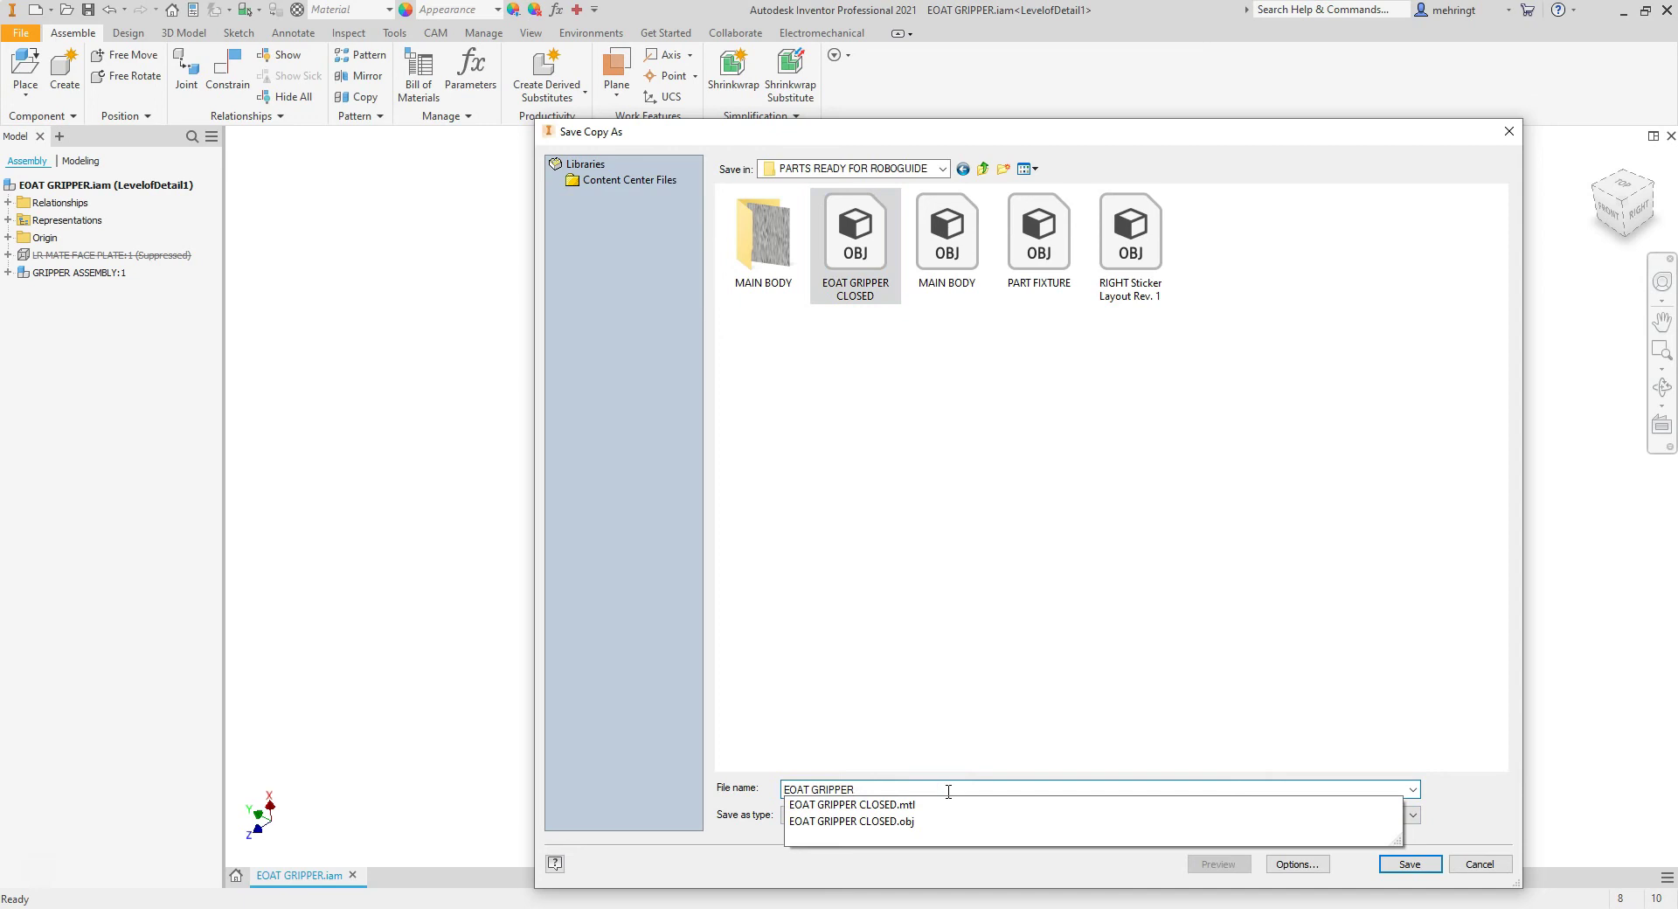
{"action": "type", "text": " OPEN"}
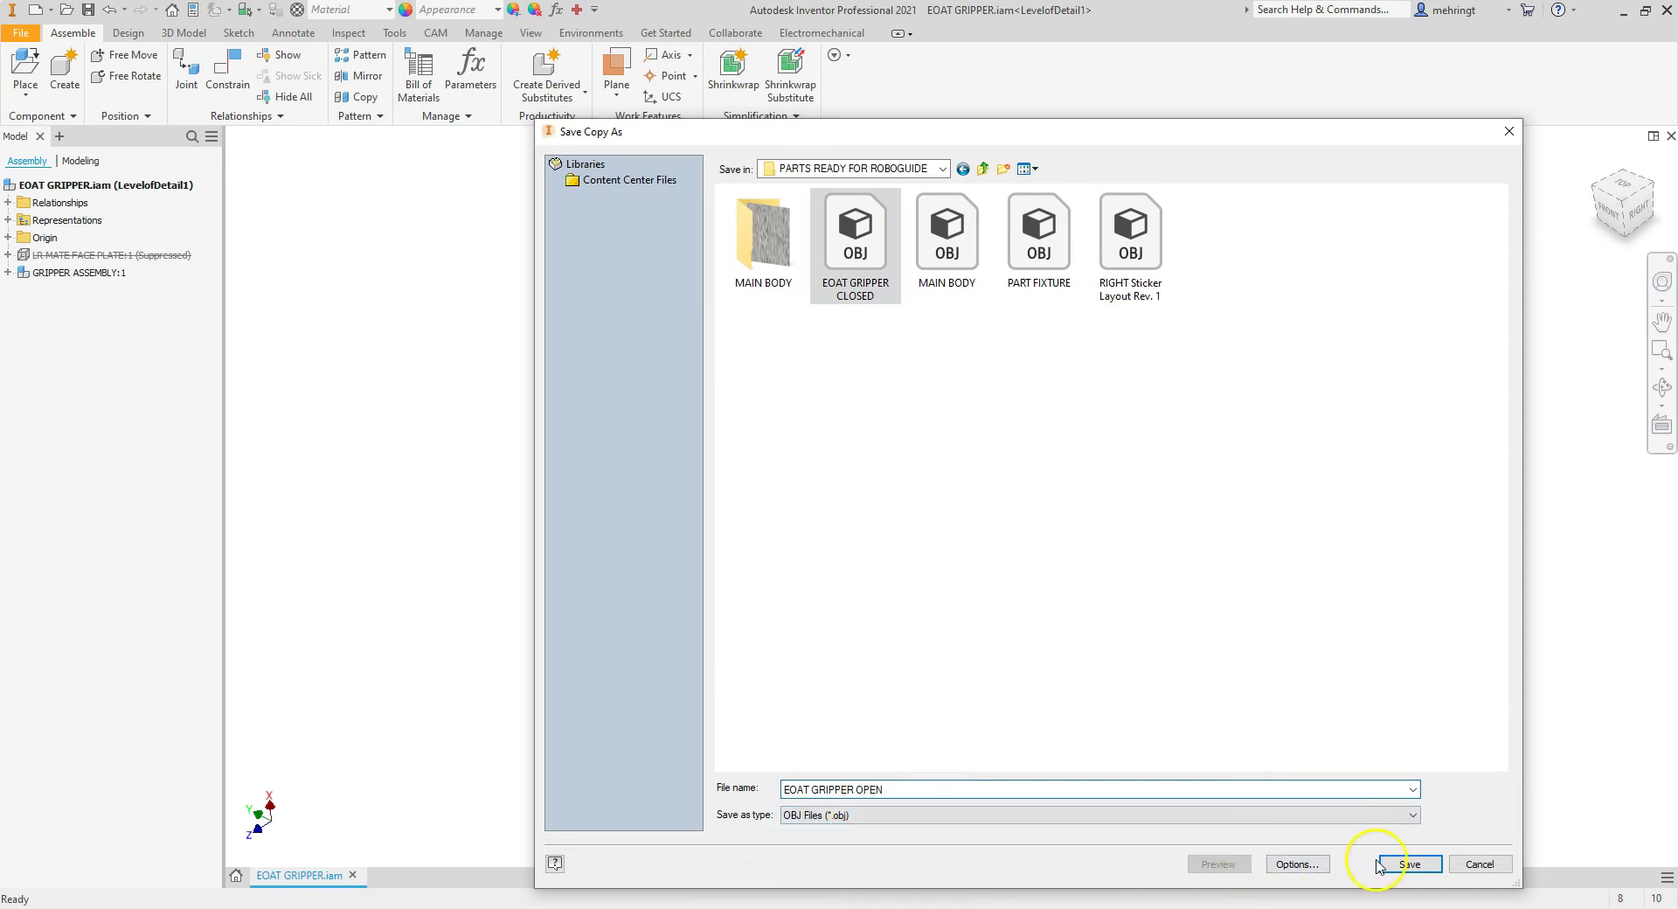
{"action": "left_click", "coordinate": [1379, 864]}
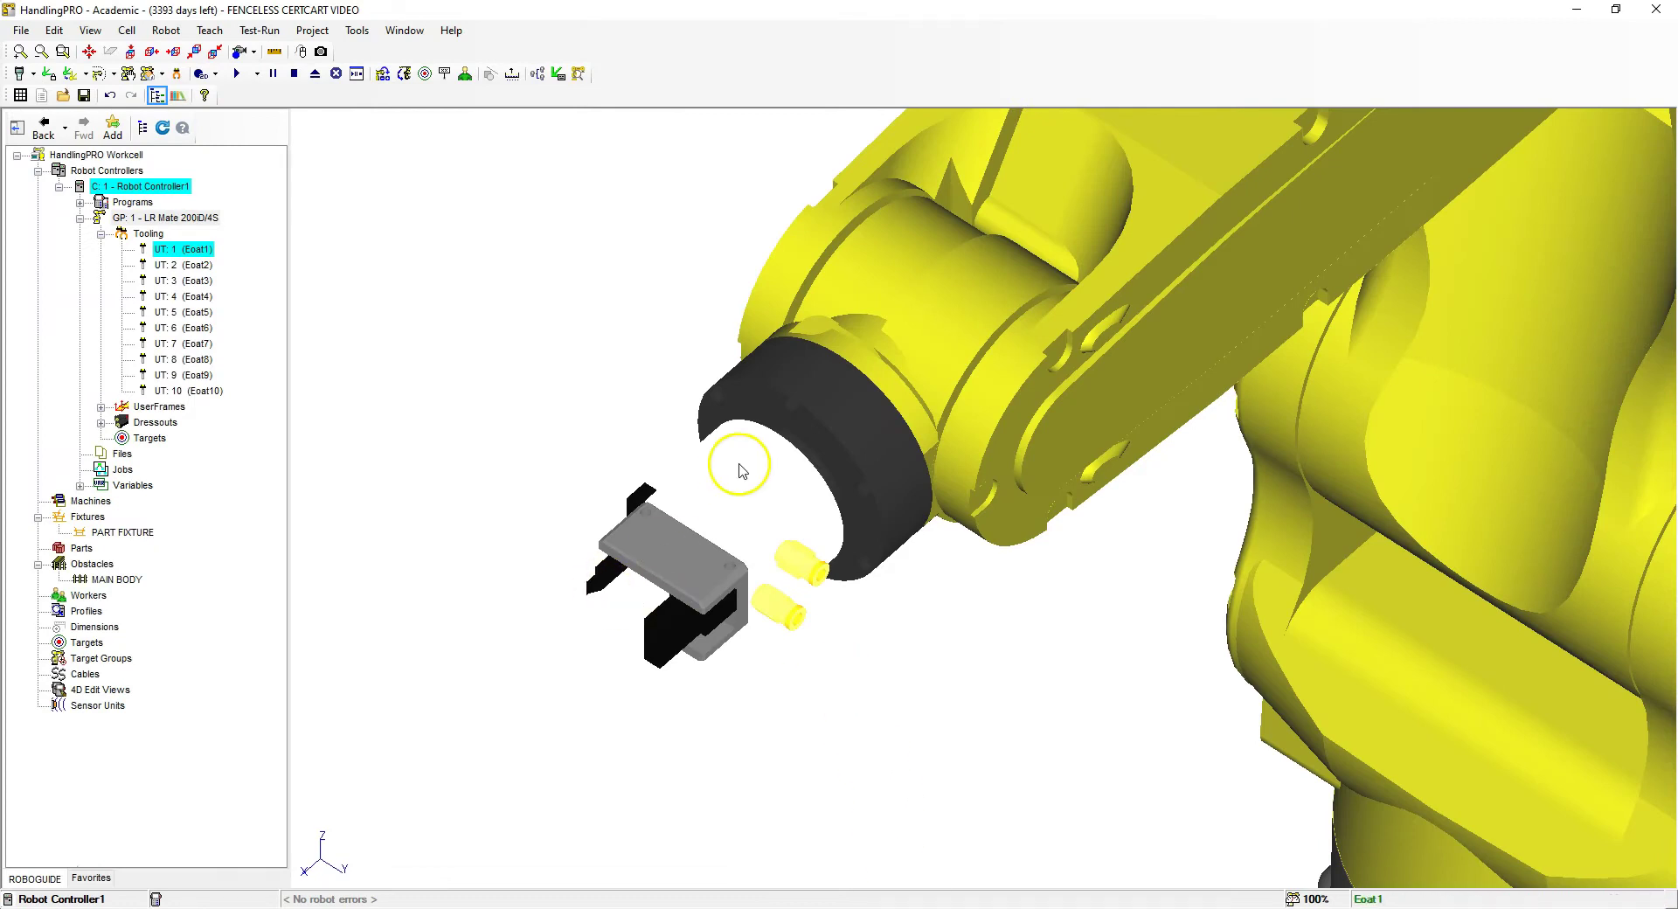
Open the UT:1 tool properties and start entering the General tab values.
{"action": "double_click", "coordinate": [758, 492]}
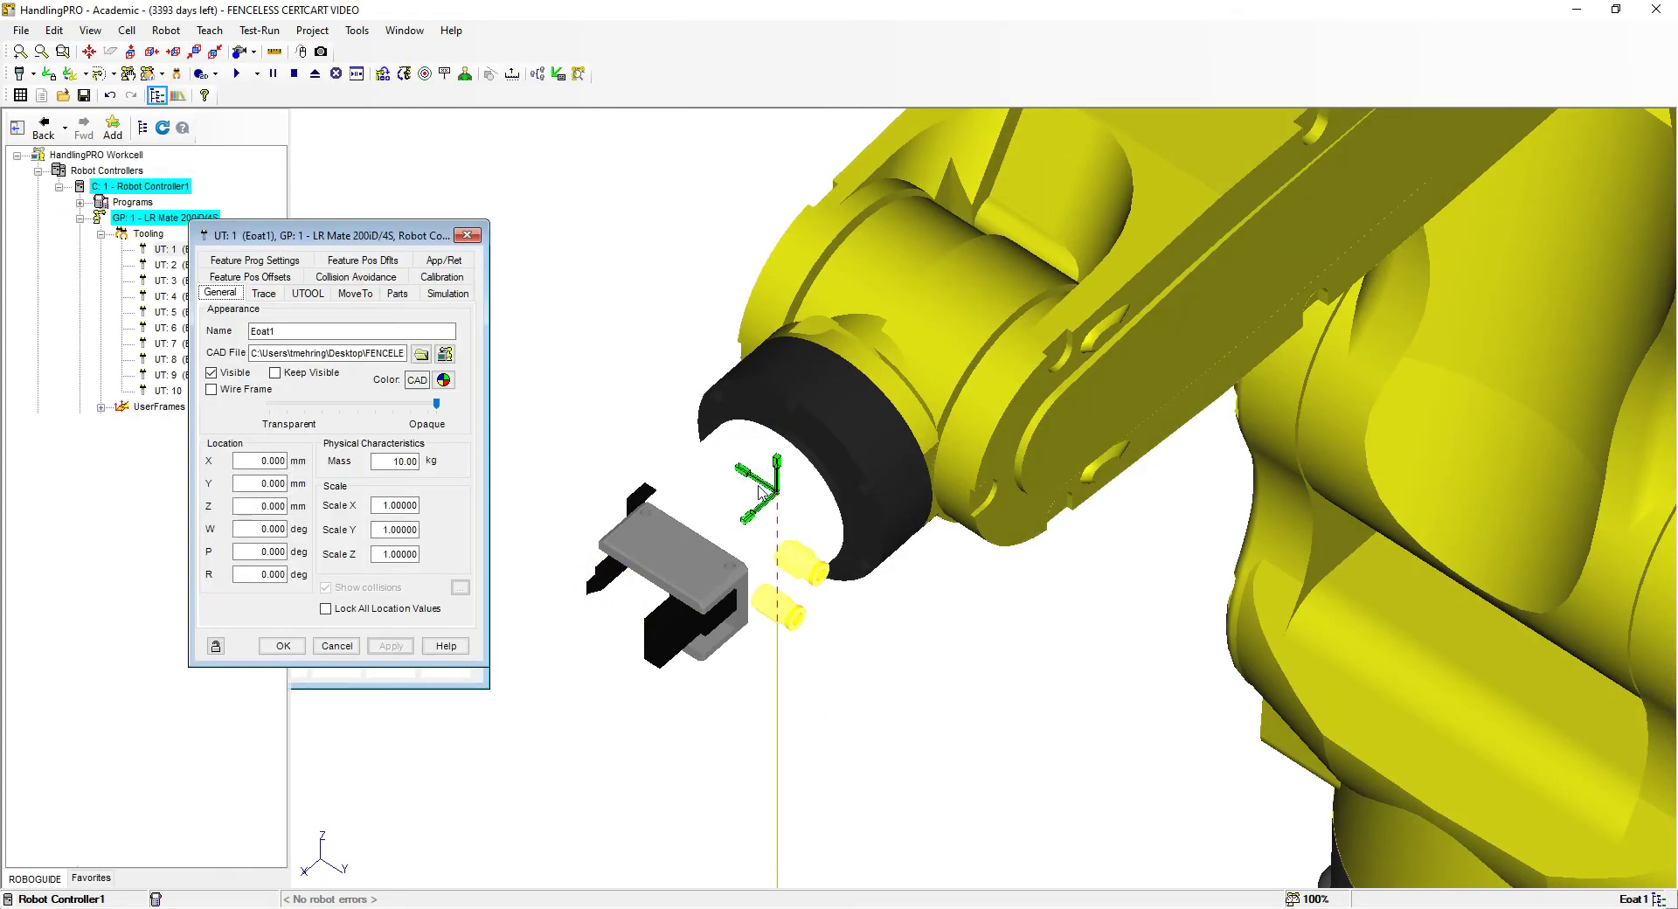
{"action": "left_click_drag", "start_coordinate": [279, 237], "coordinate": [374, 243]}
{"action": "type", "text": "GRIPPER"}
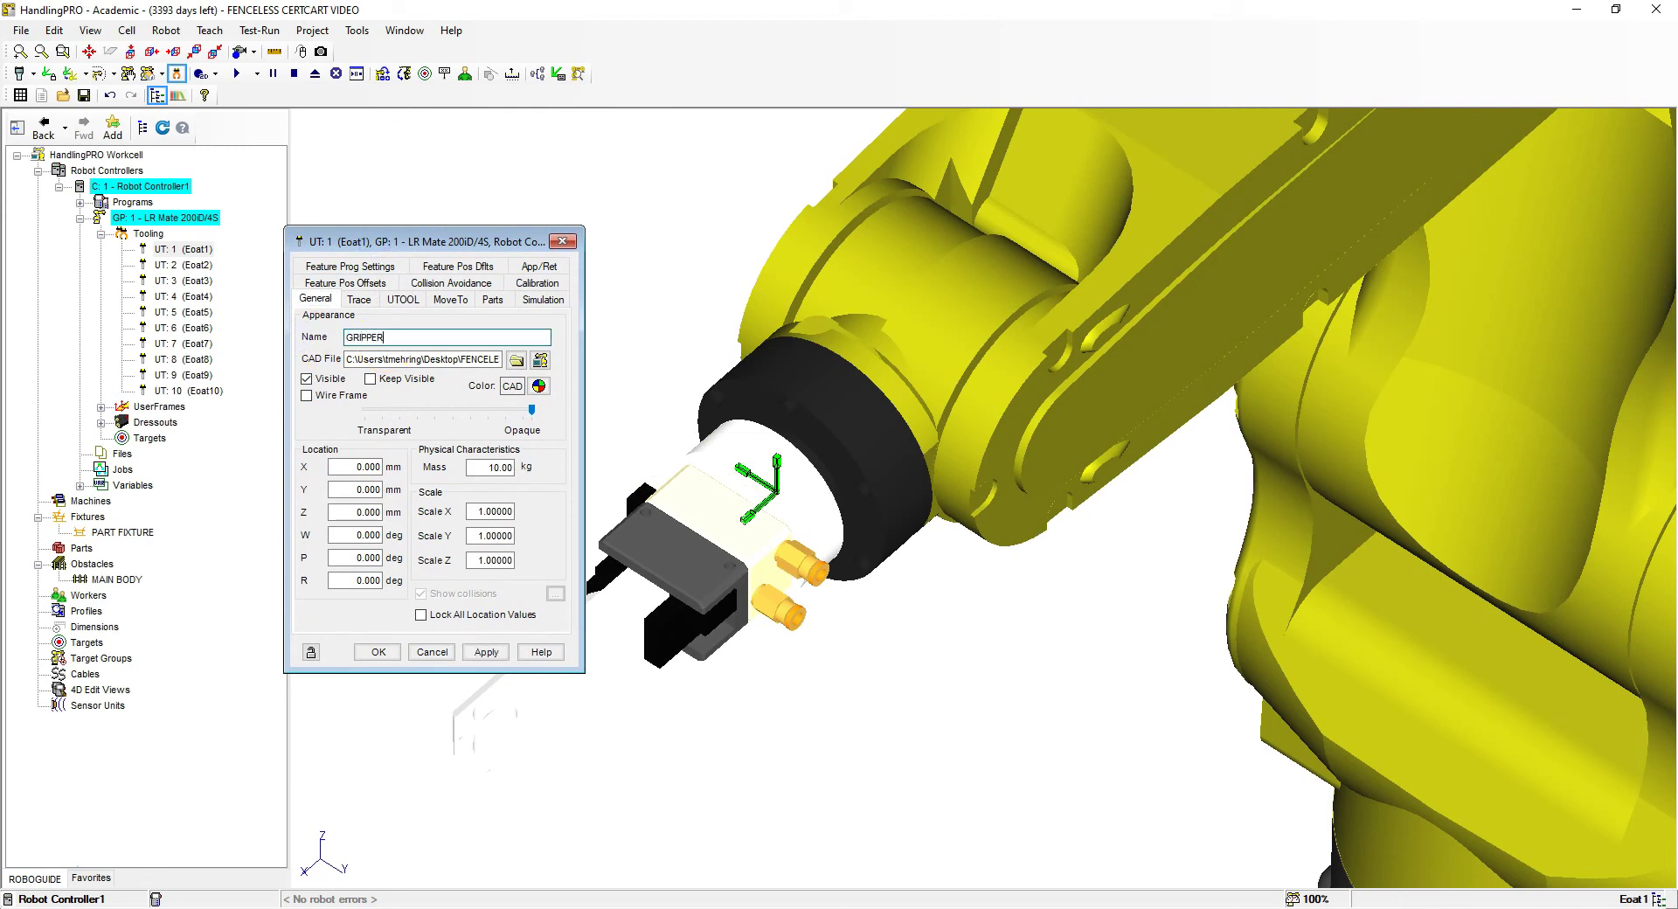
{"action": "type", "text": "1"}
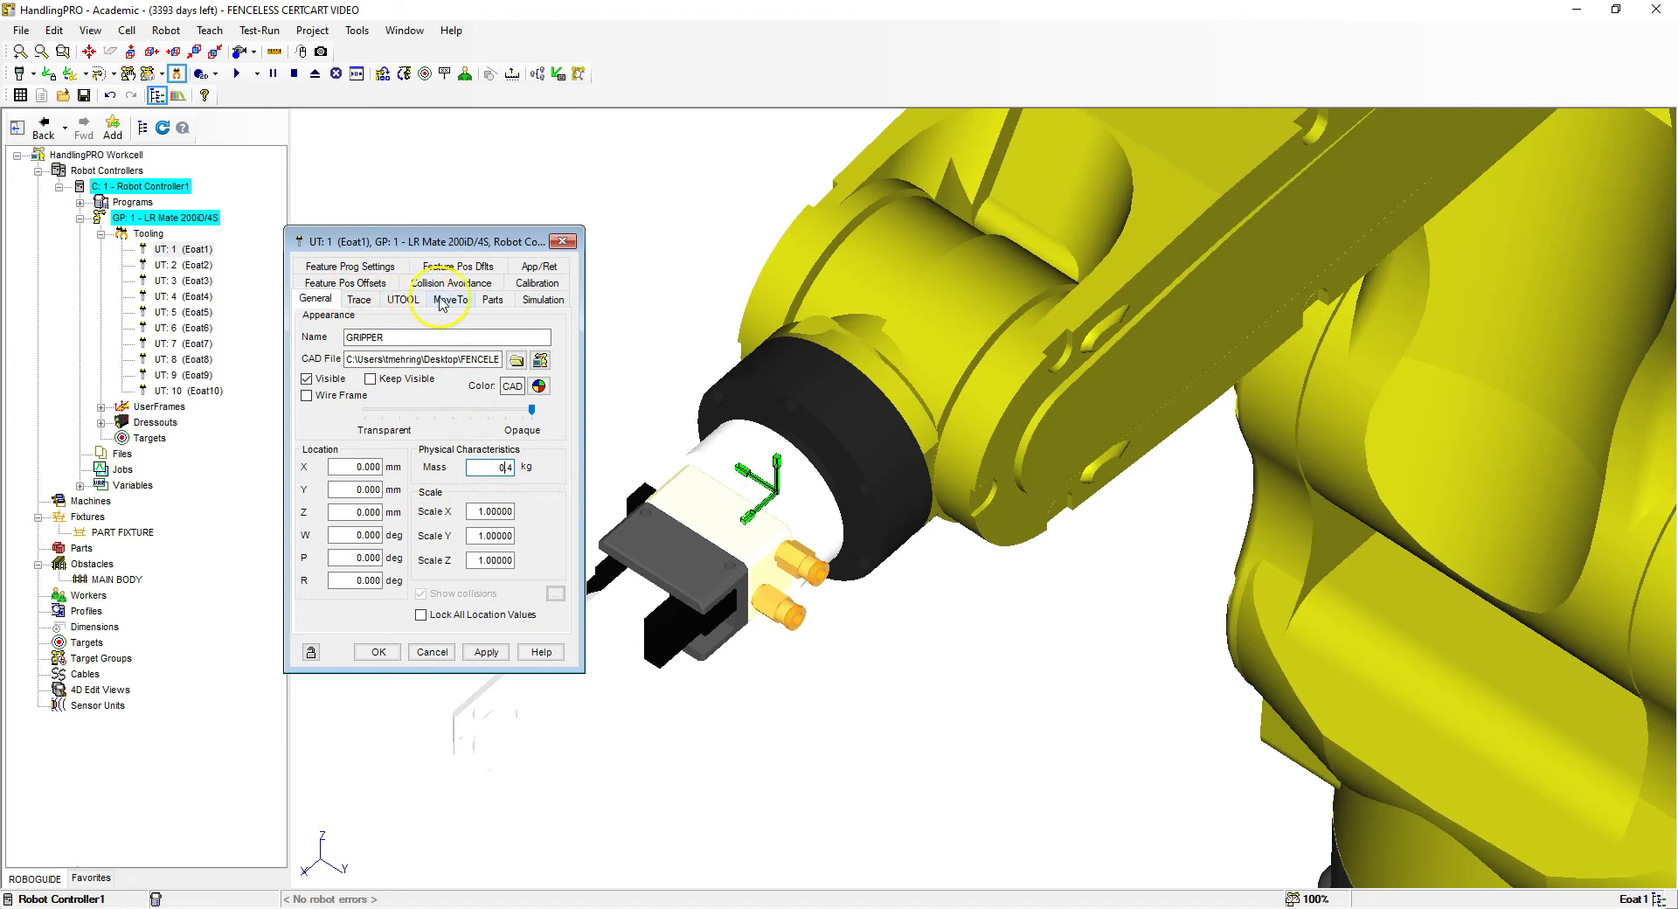
Assign EOAT GRIPPER OPEN as the GRIPPER tool's actuated CAD model and apply it.
{"action": "left_click", "coordinate": [540, 299]}
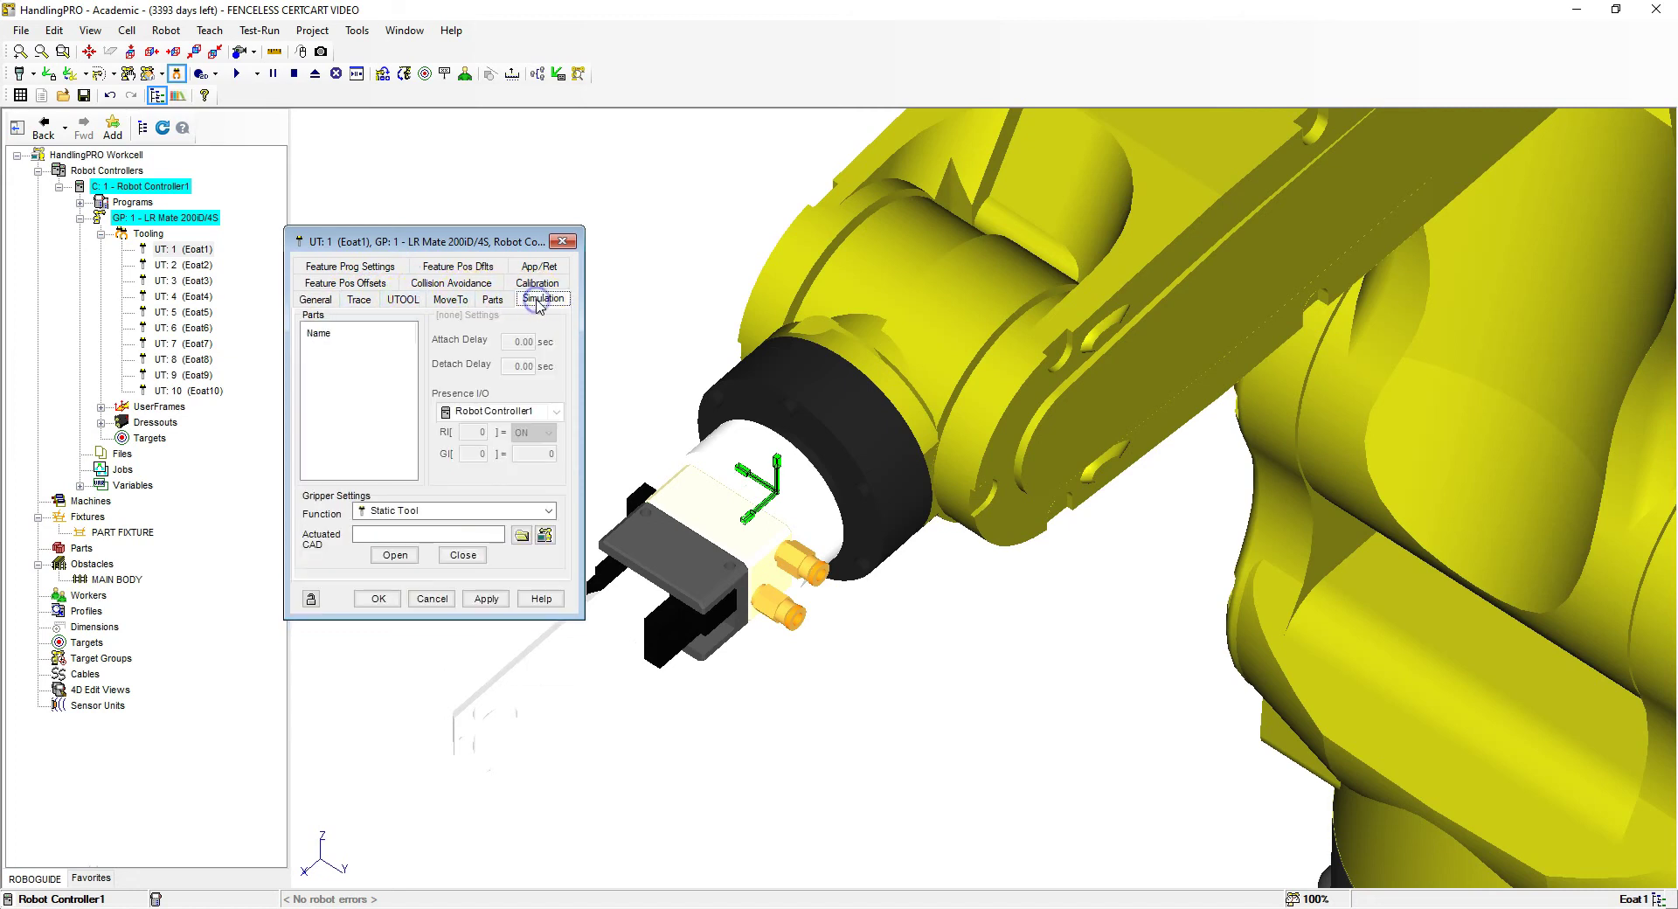
{"action": "left_click", "coordinate": [335, 539]}
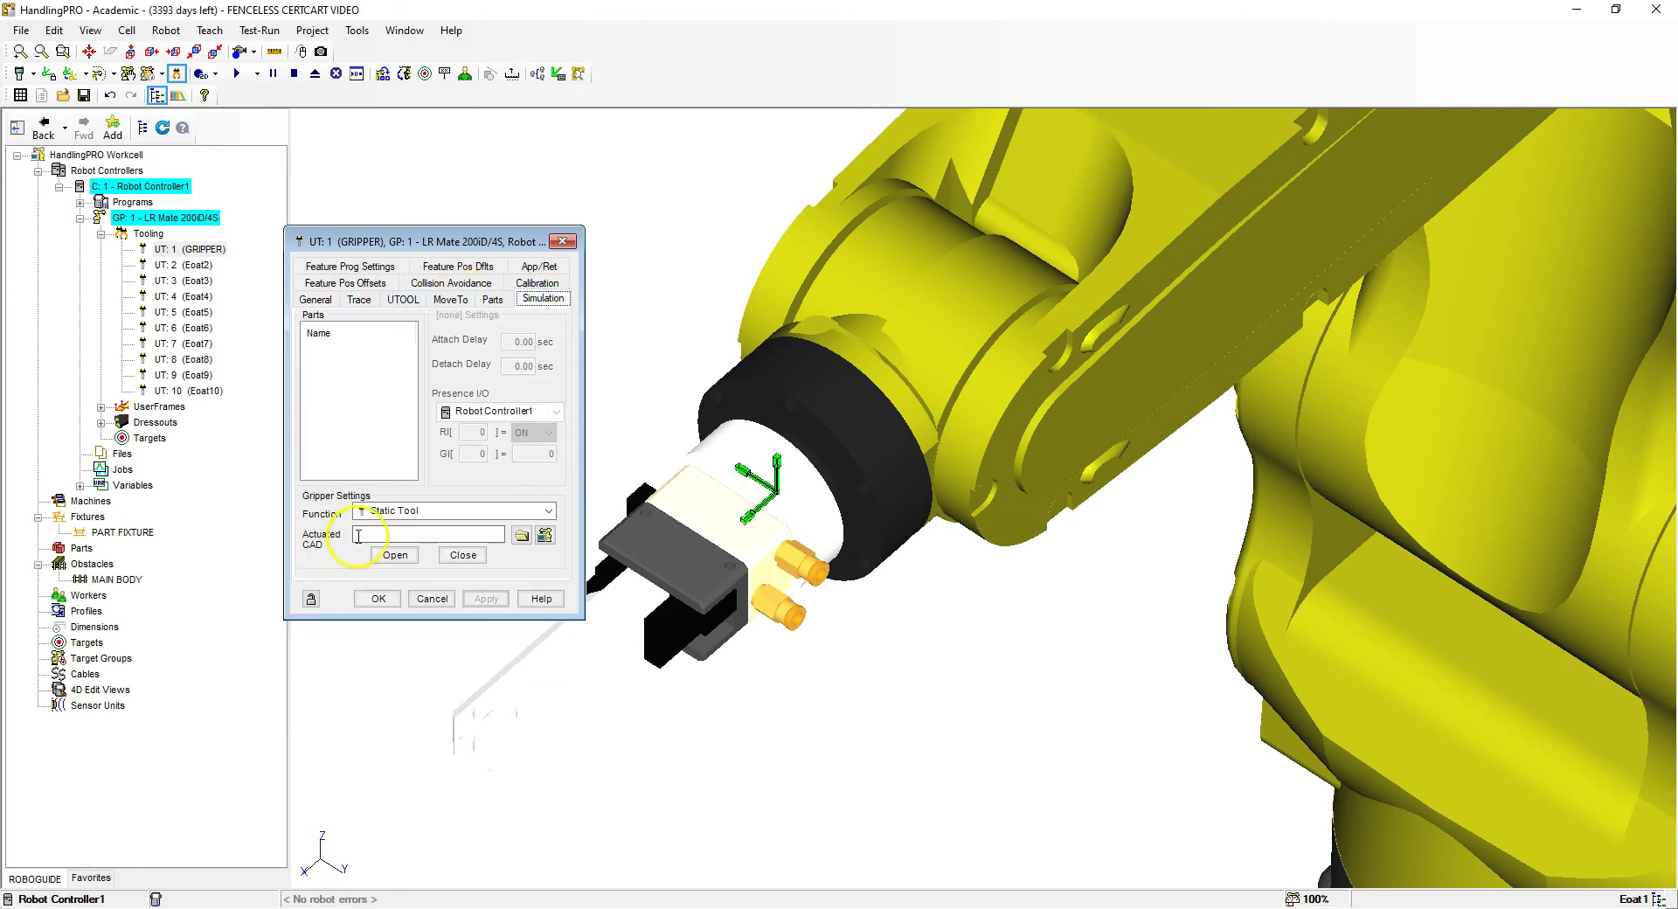
{"action": "left_click", "coordinate": [359, 535]}
{"action": "left_click", "coordinate": [522, 536]}
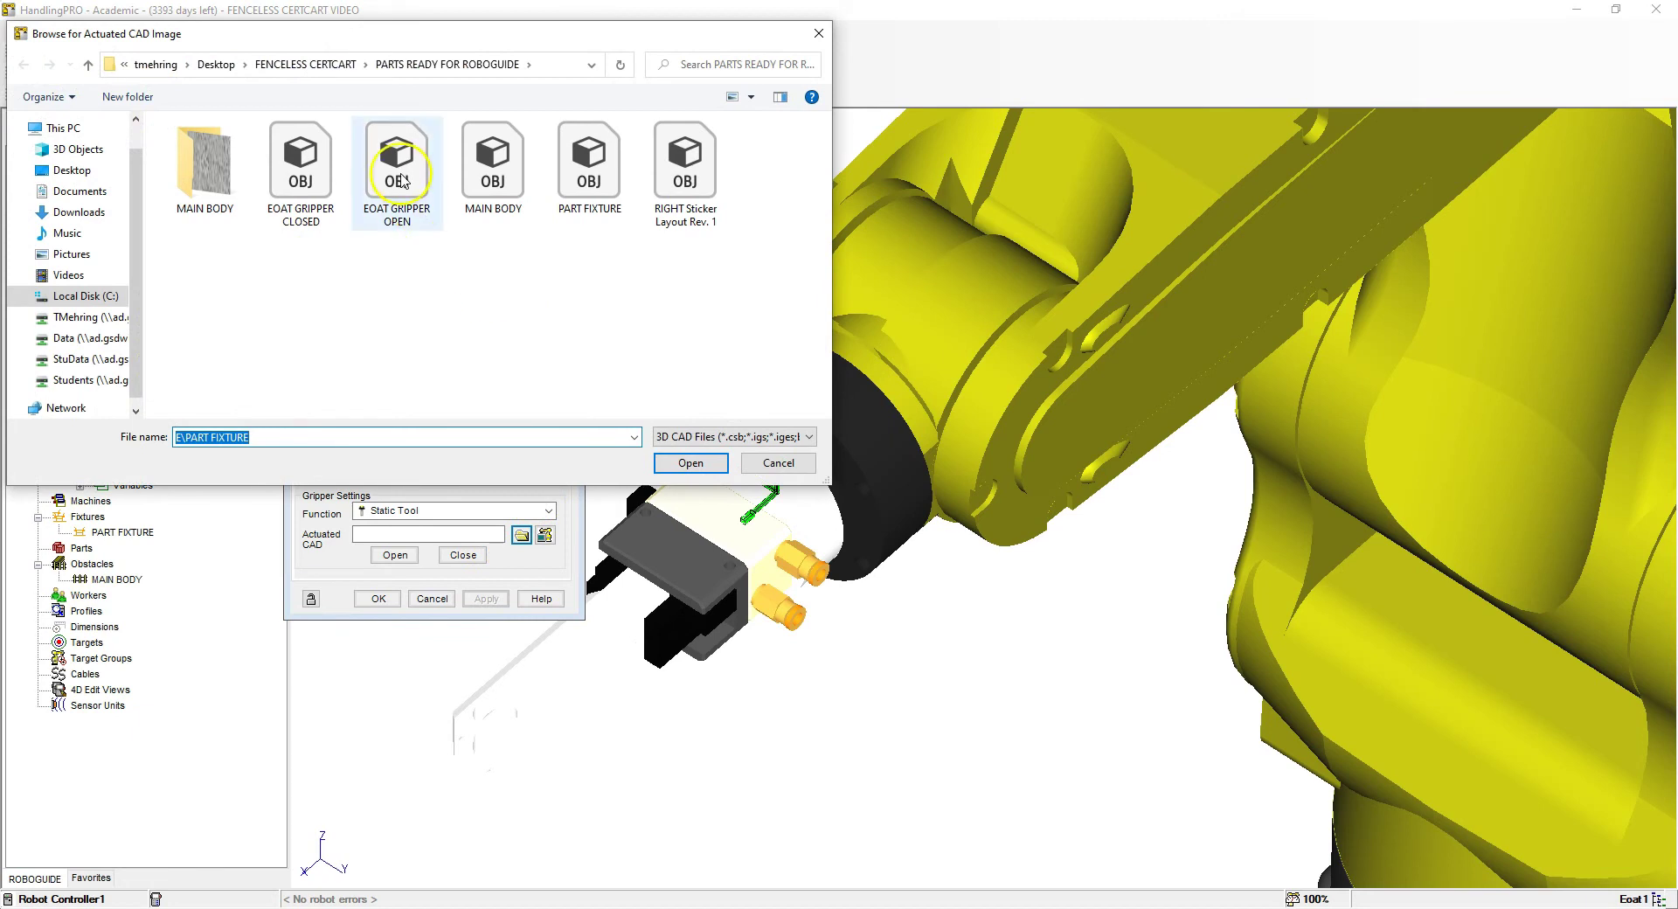
{"action": "left_click", "coordinate": [401, 181]}
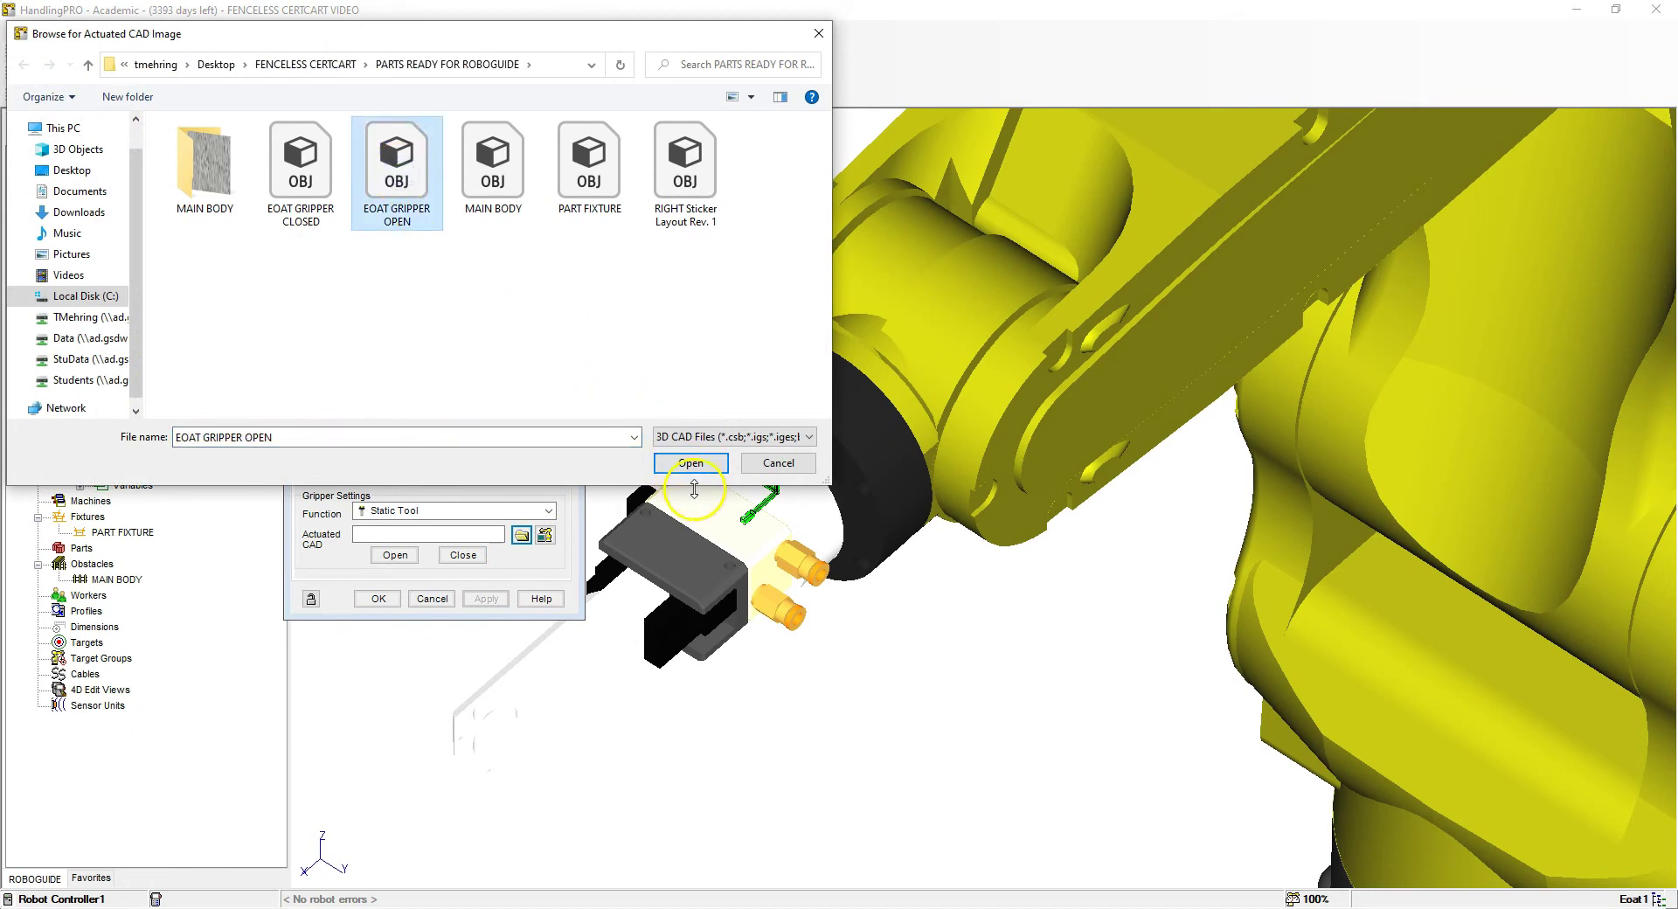
{"action": "left_click", "coordinate": [690, 462]}
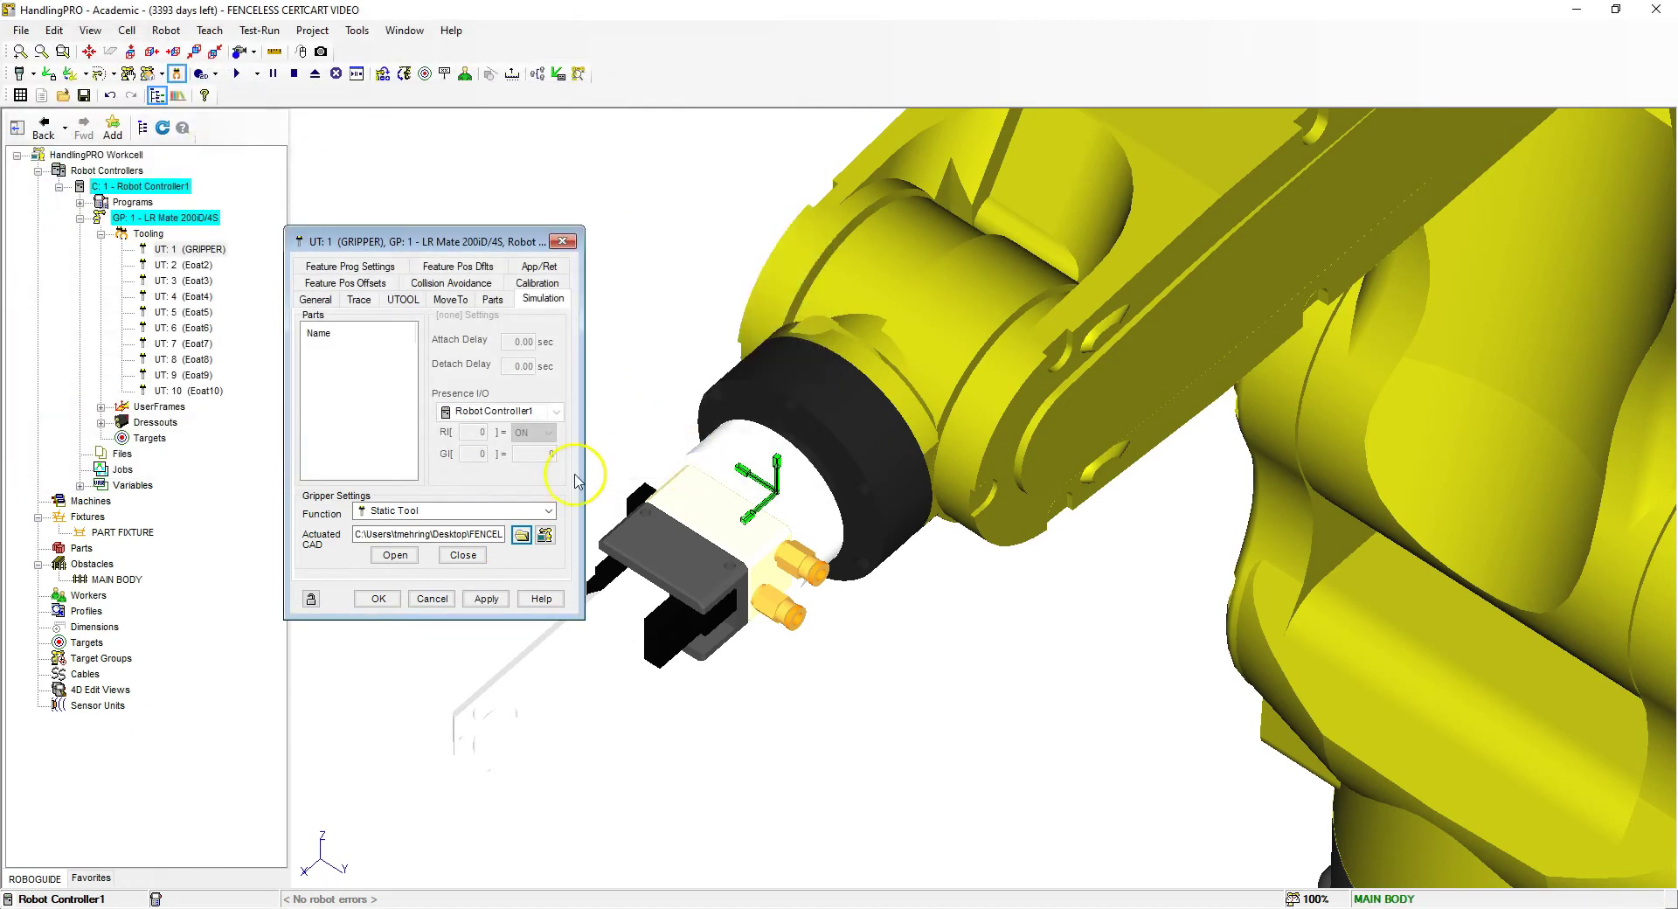
{"action": "left_click", "coordinate": [486, 597]}
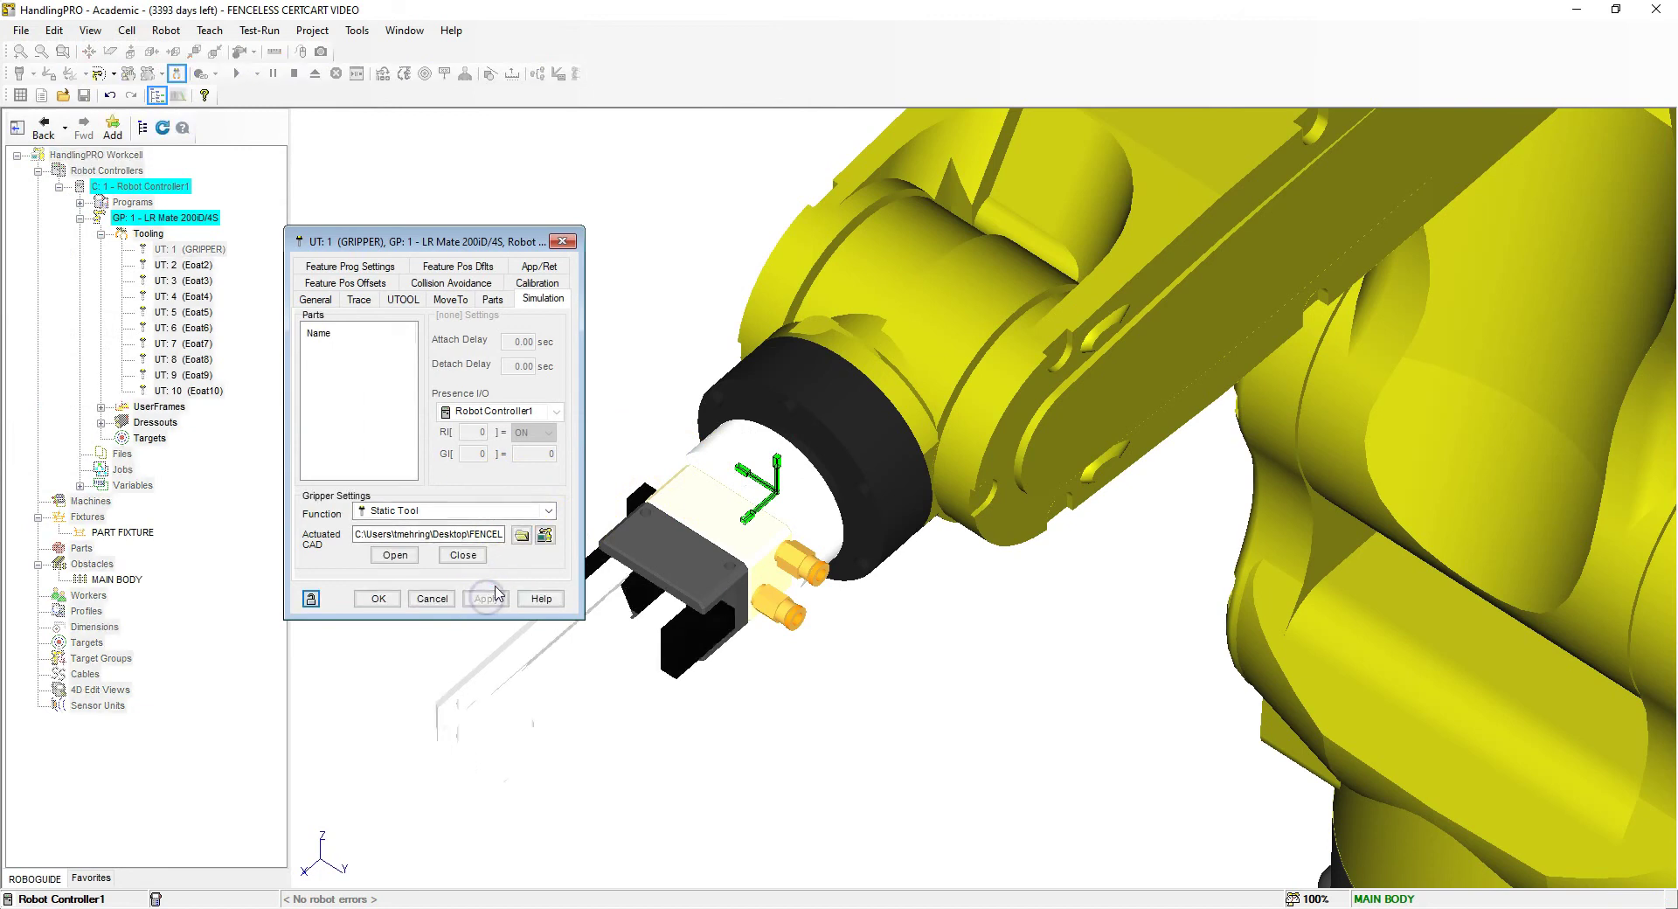
Test the gripper fingers by toggling between Open and Close several times.
{"action": "left_click", "coordinate": [400, 559]}
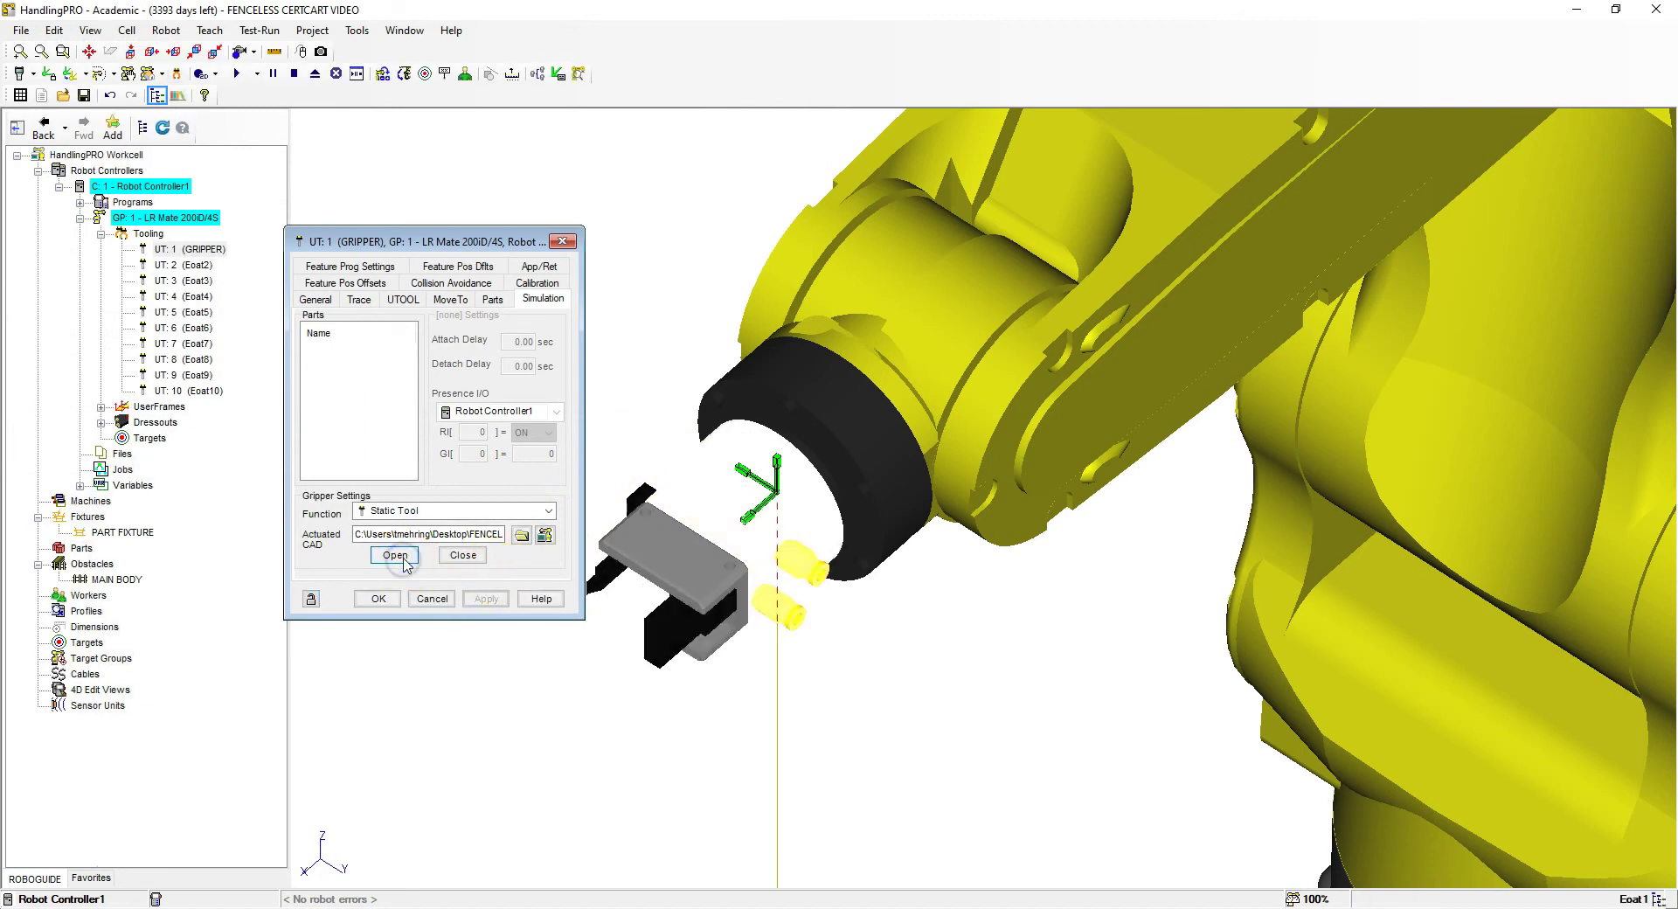
{"action": "left_click", "coordinate": [464, 556]}
{"action": "left_click", "coordinate": [411, 559]}
{"action": "left_click", "coordinate": [462, 555]}
{"action": "left_click", "coordinate": [395, 555]}
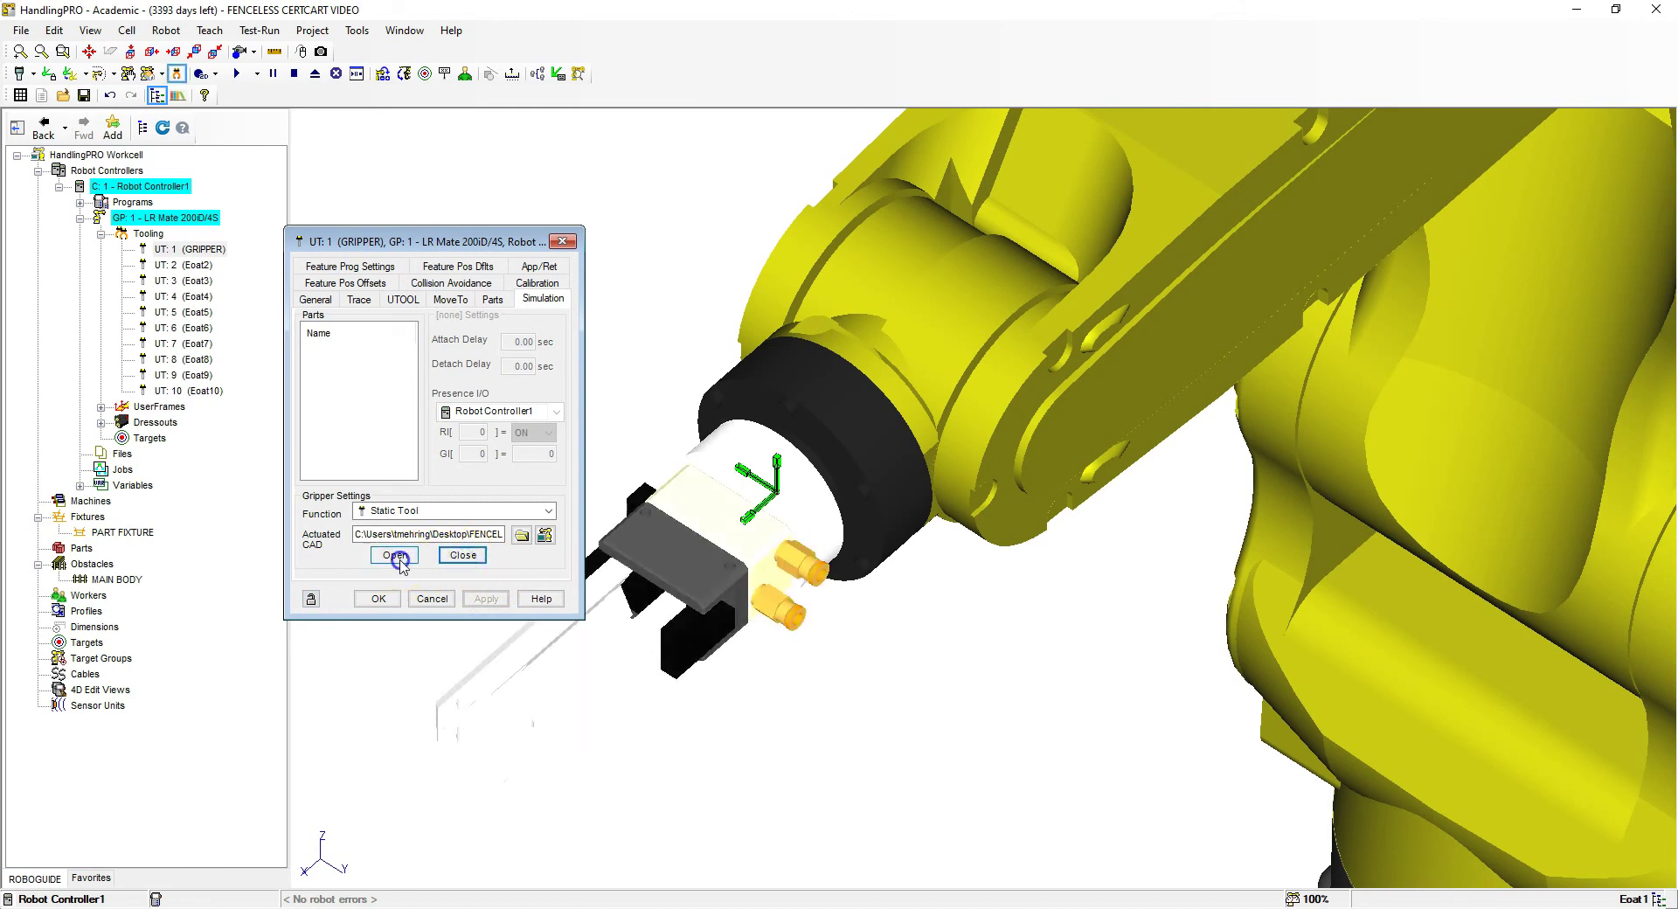
{"action": "left_click", "coordinate": [462, 555]}
{"action": "left_click", "coordinate": [462, 556]}
For the Close state, assign EOAT GRIPPER CLOSED as the actuated model and apply it.
{"action": "left_click", "coordinate": [465, 551]}
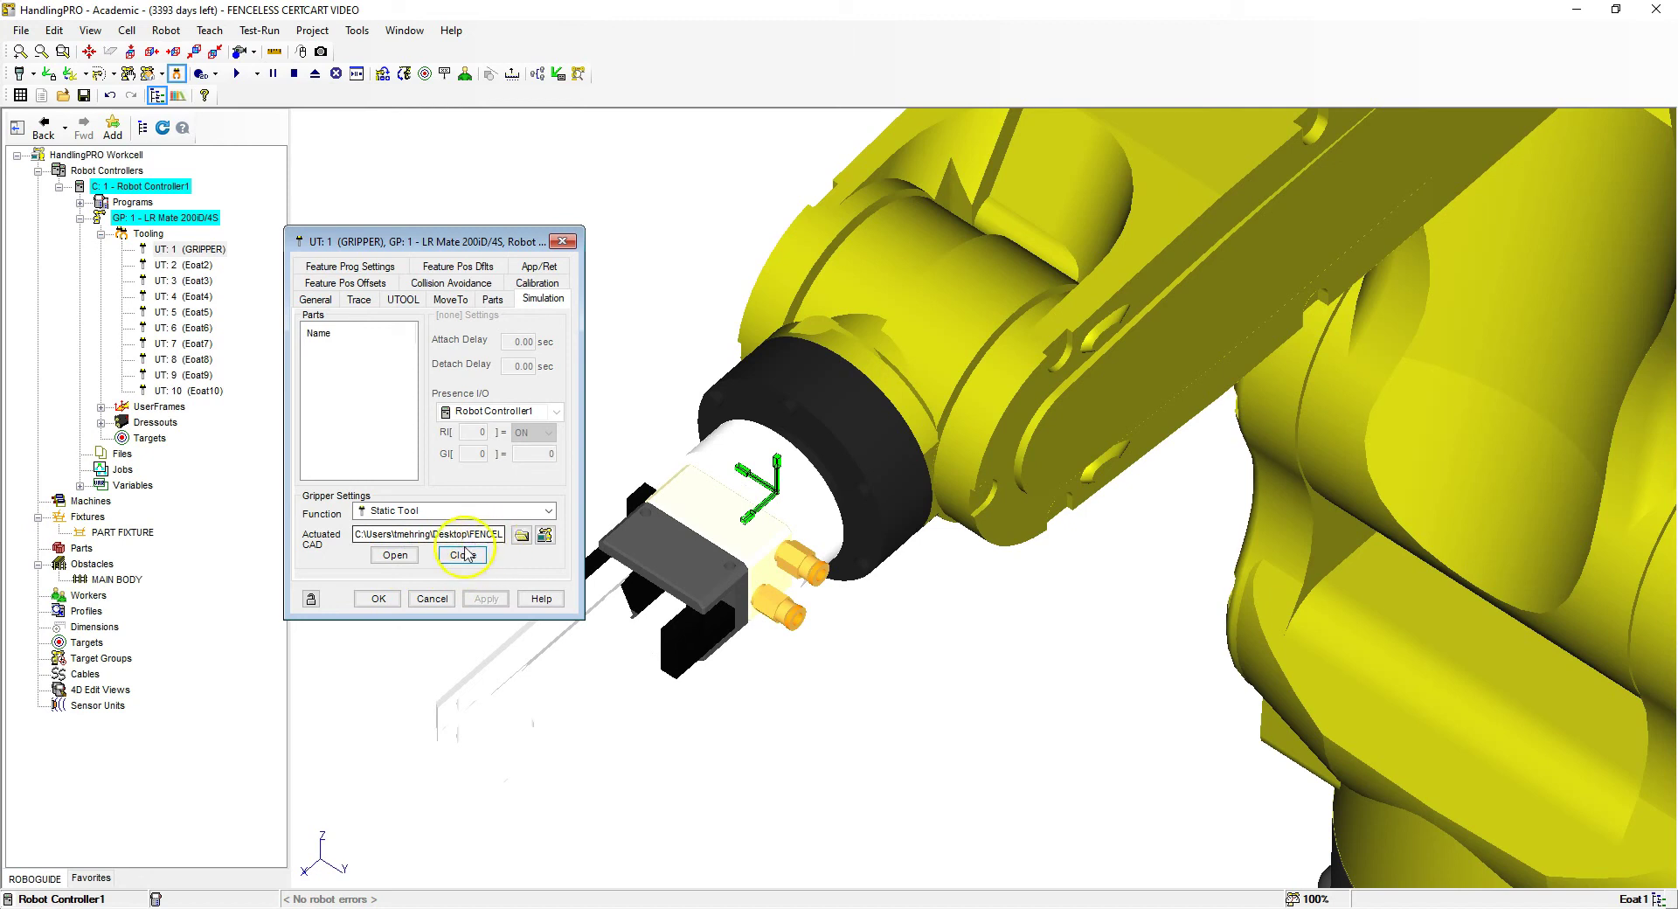
{"action": "left_click", "coordinate": [522, 535]}
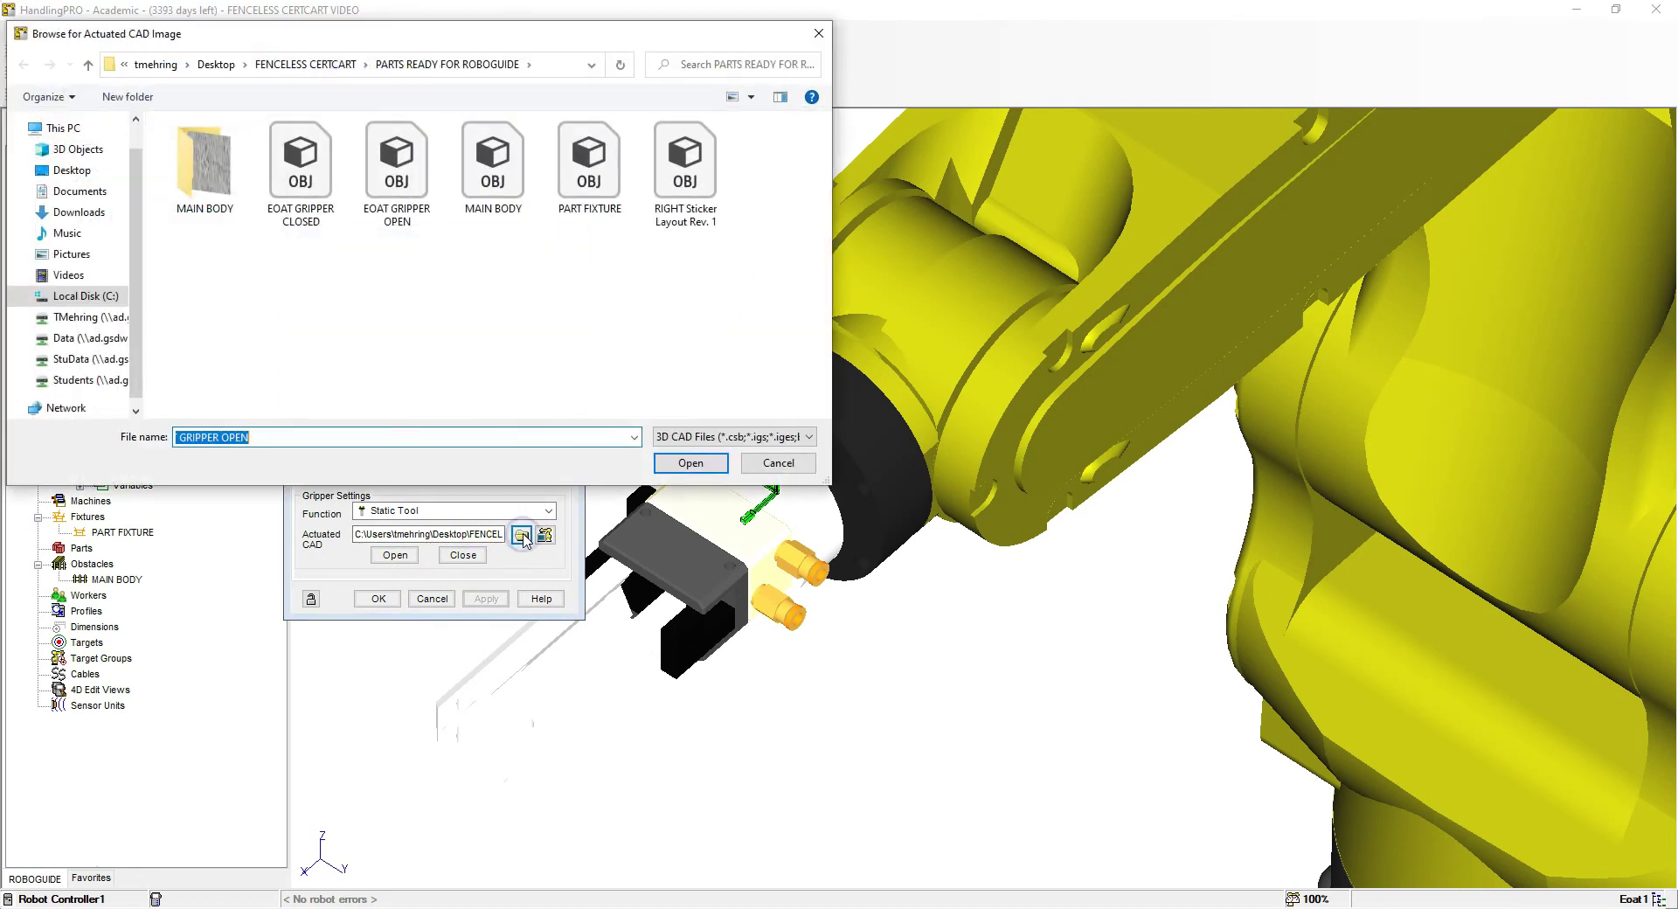
{"action": "left_click", "coordinate": [301, 170]}
{"action": "left_click", "coordinate": [669, 462]}
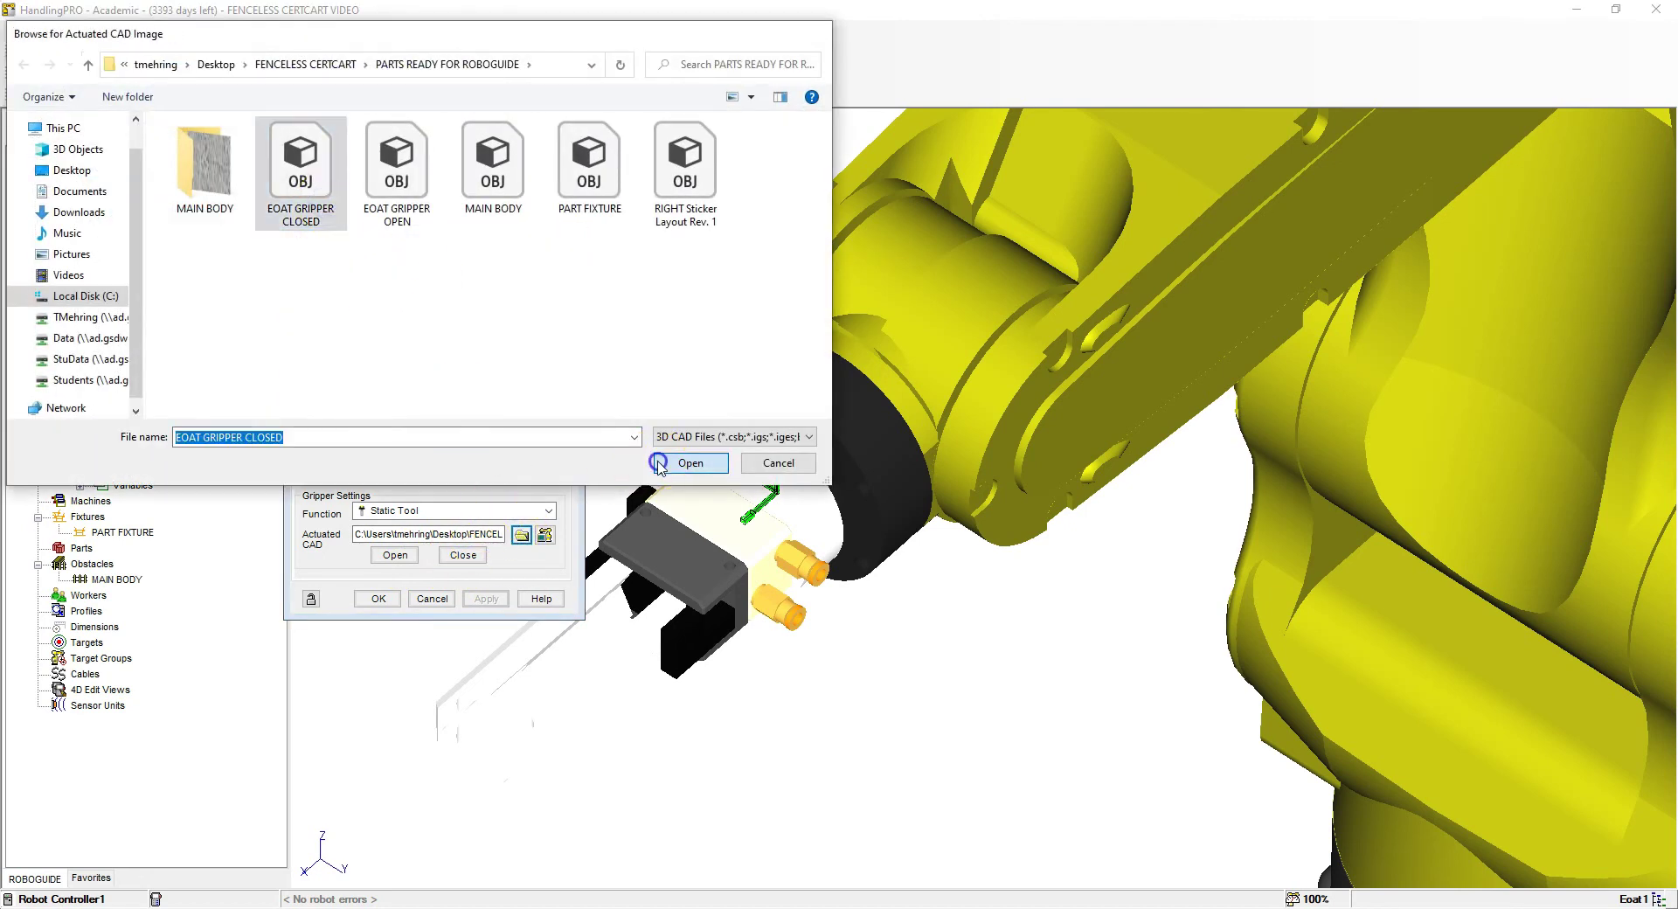
{"action": "left_click", "coordinate": [482, 598]}
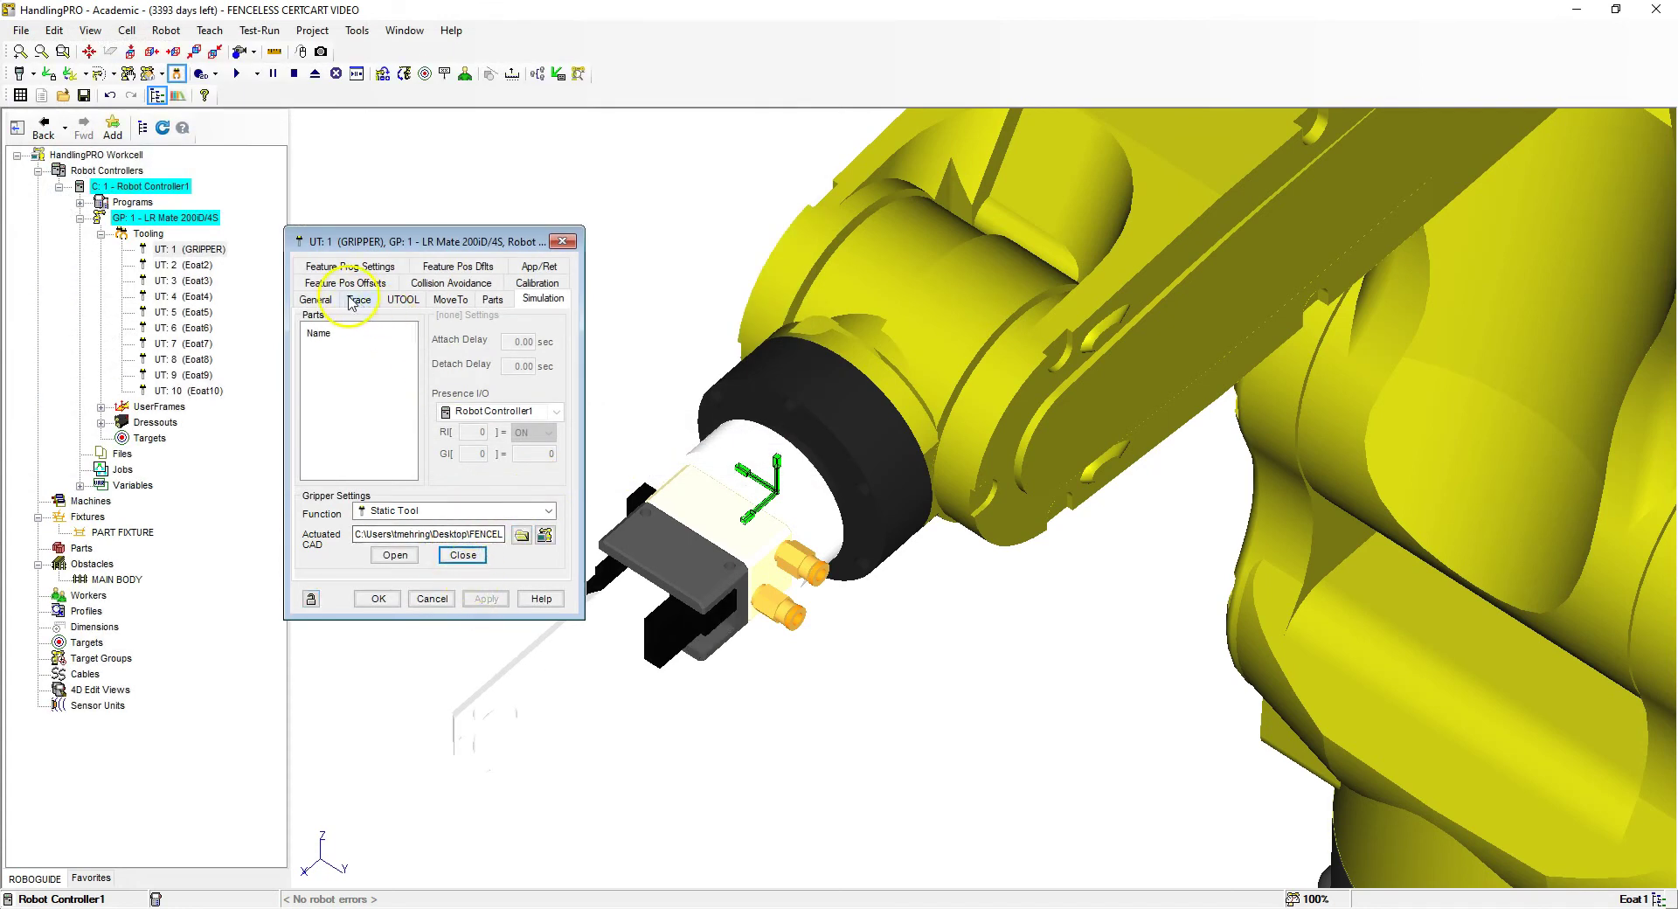
Set the GRIPPER tool's main CAD file to EOAT GRIPPER OPEN and apply it.
{"action": "left_click", "coordinate": [315, 299]}
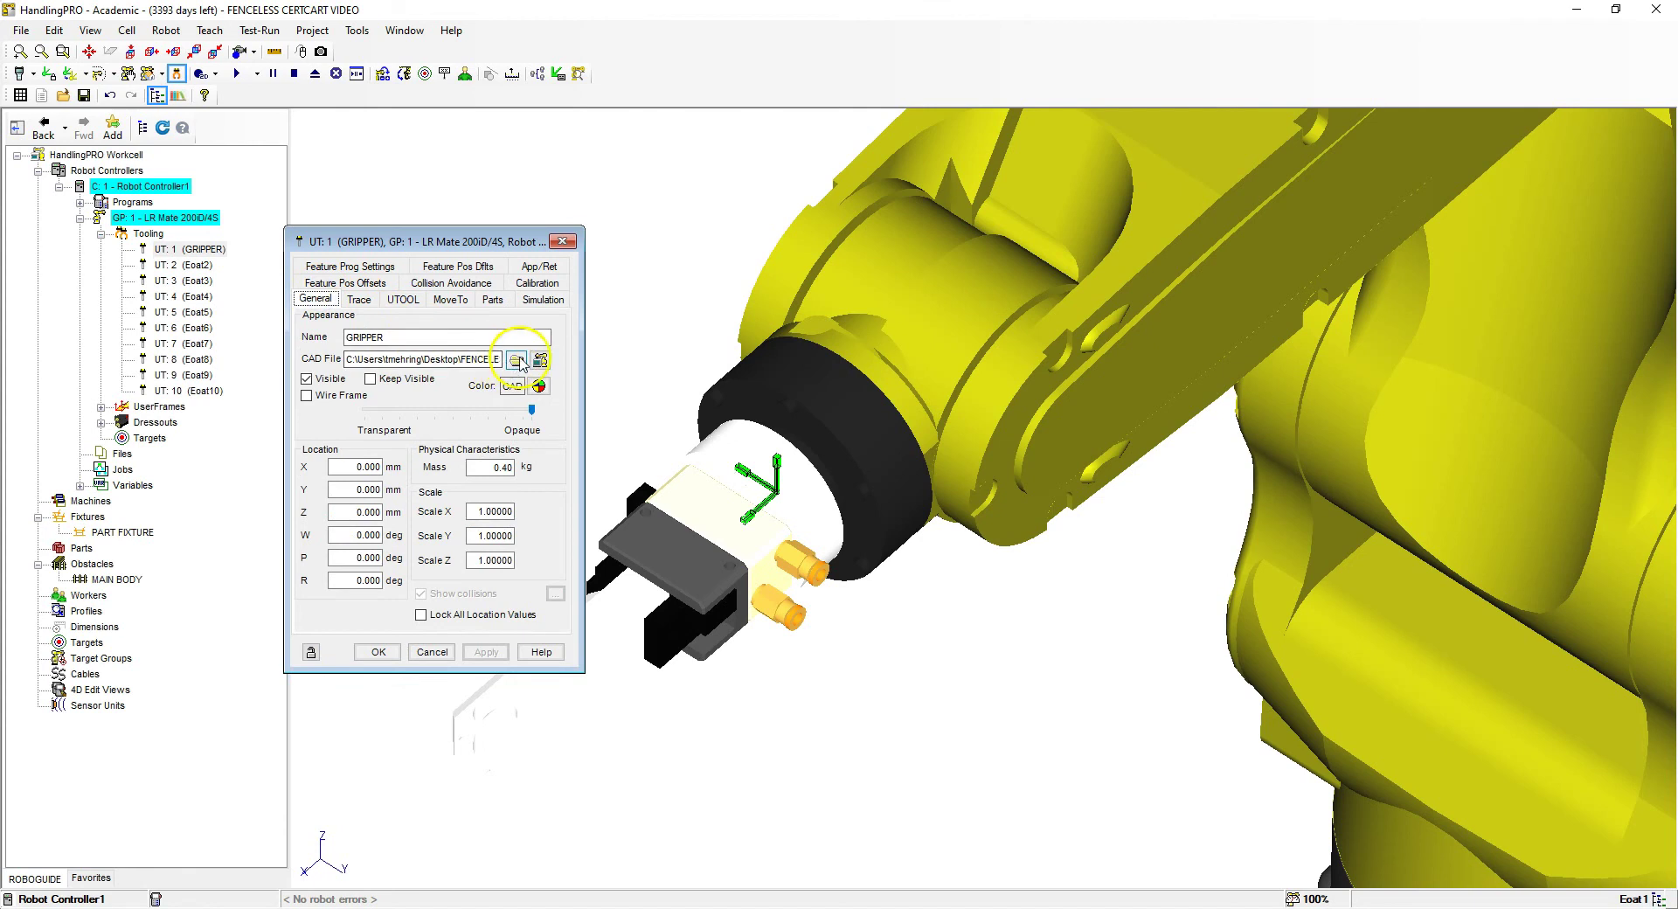
{"action": "left_click", "coordinate": [516, 359]}
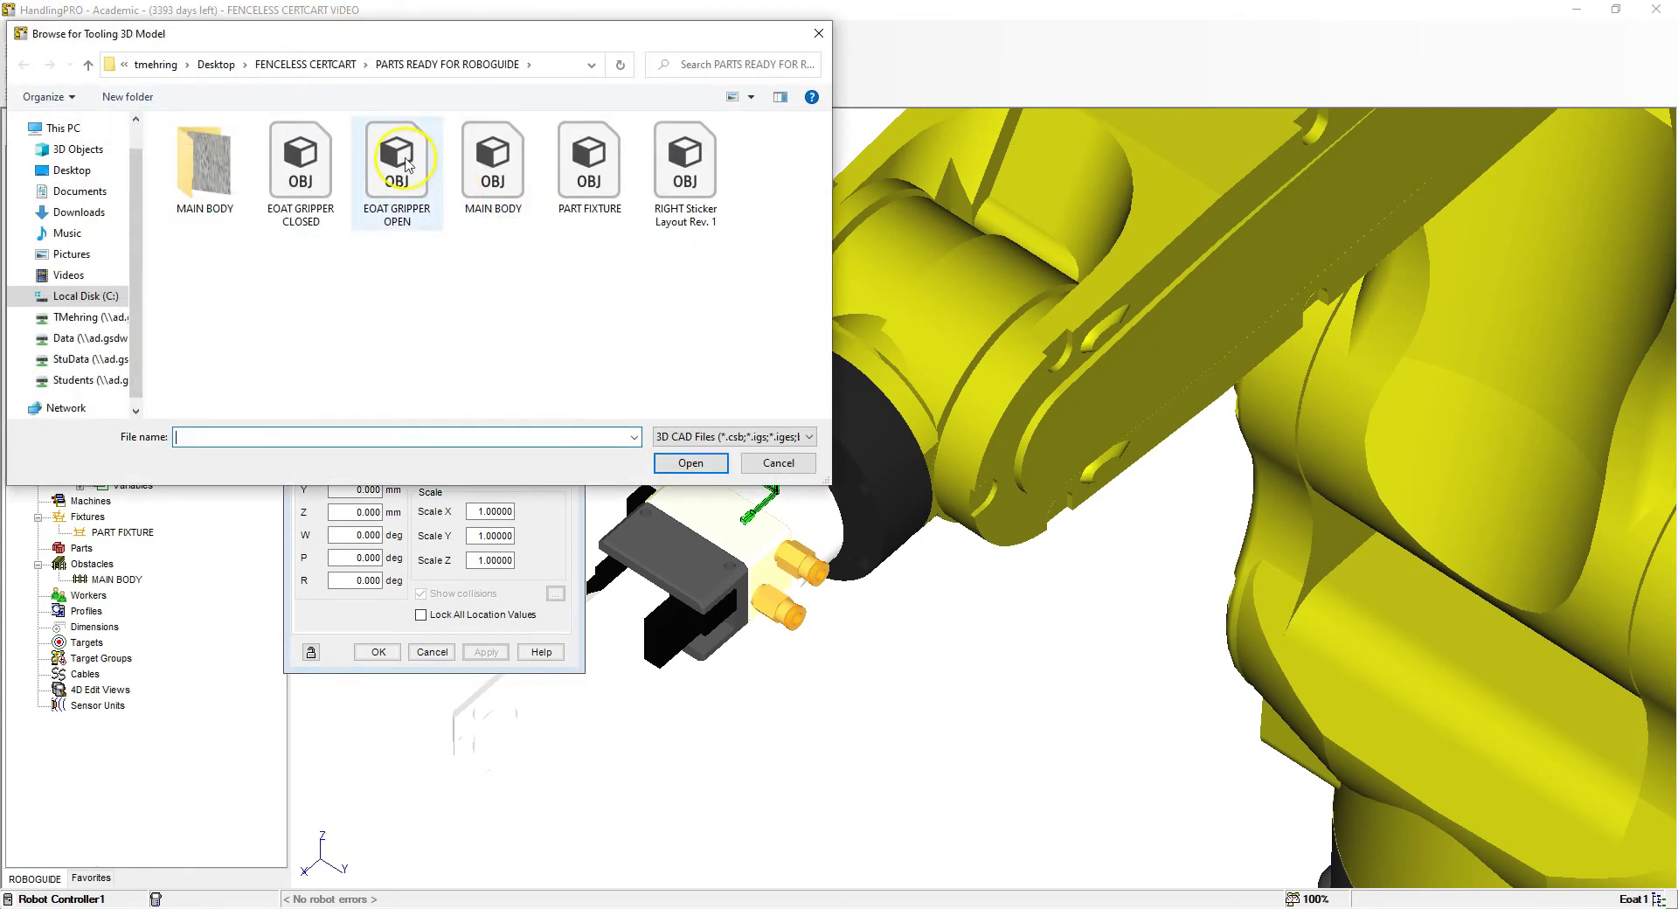
{"action": "left_click", "coordinate": [405, 163]}
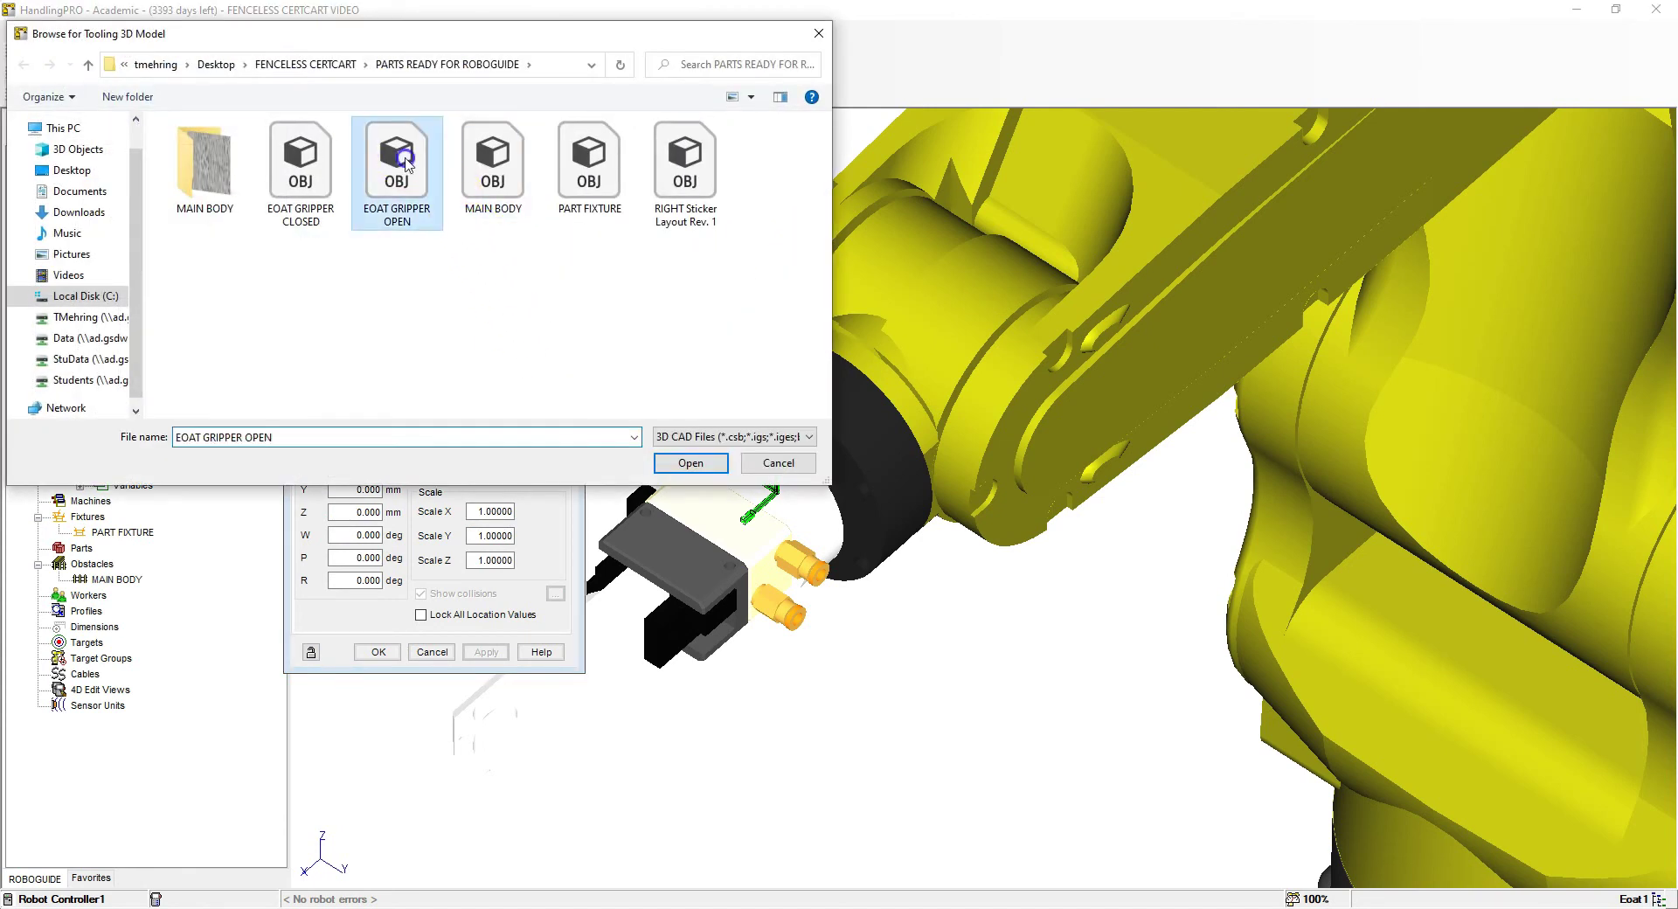
{"action": "left_click", "coordinate": [690, 462]}
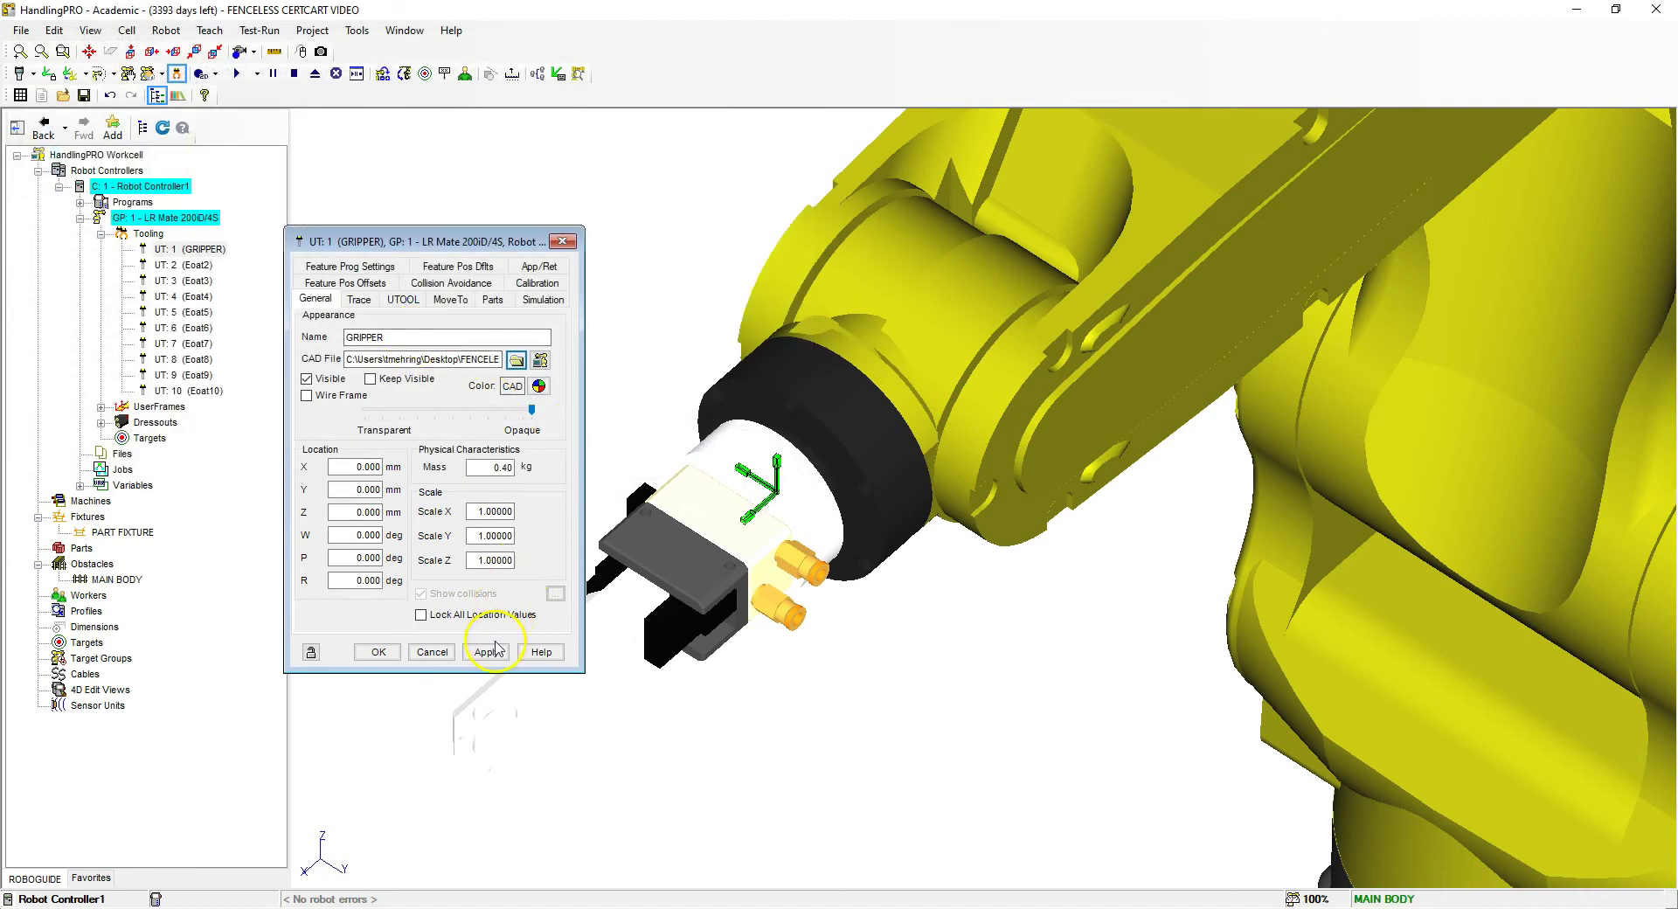
{"action": "left_click", "coordinate": [489, 651]}
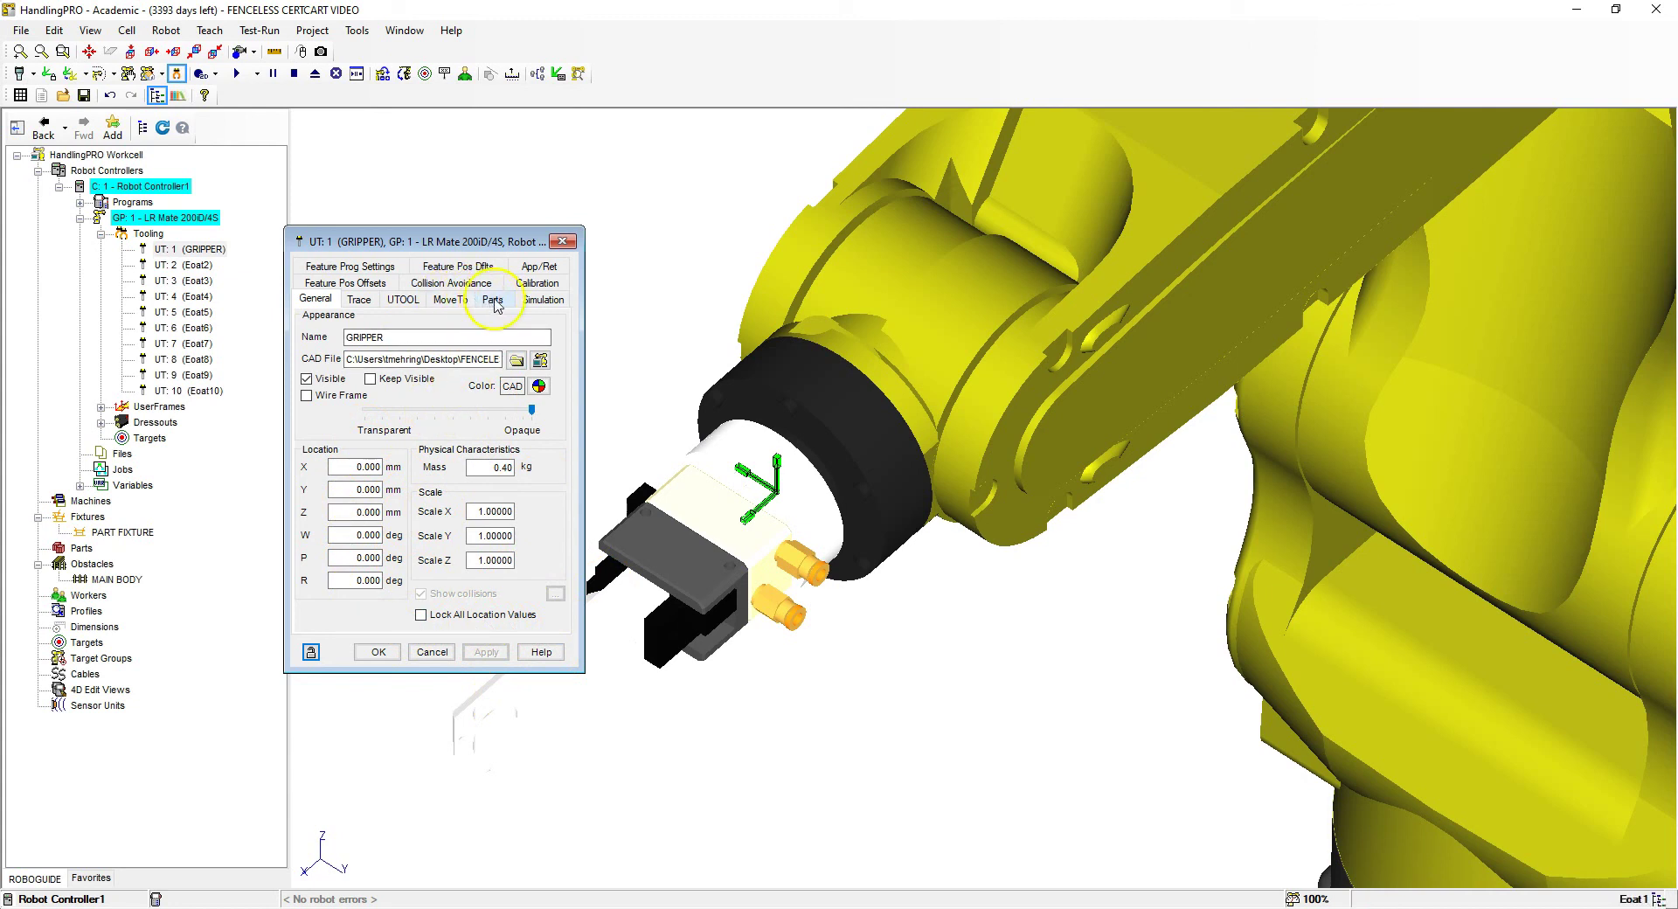
Toggle the gripper repeatedly between open and closed, leaving the fingers closed.
{"action": "left_click", "coordinate": [529, 301]}
{"action": "left_click", "coordinate": [395, 555]}
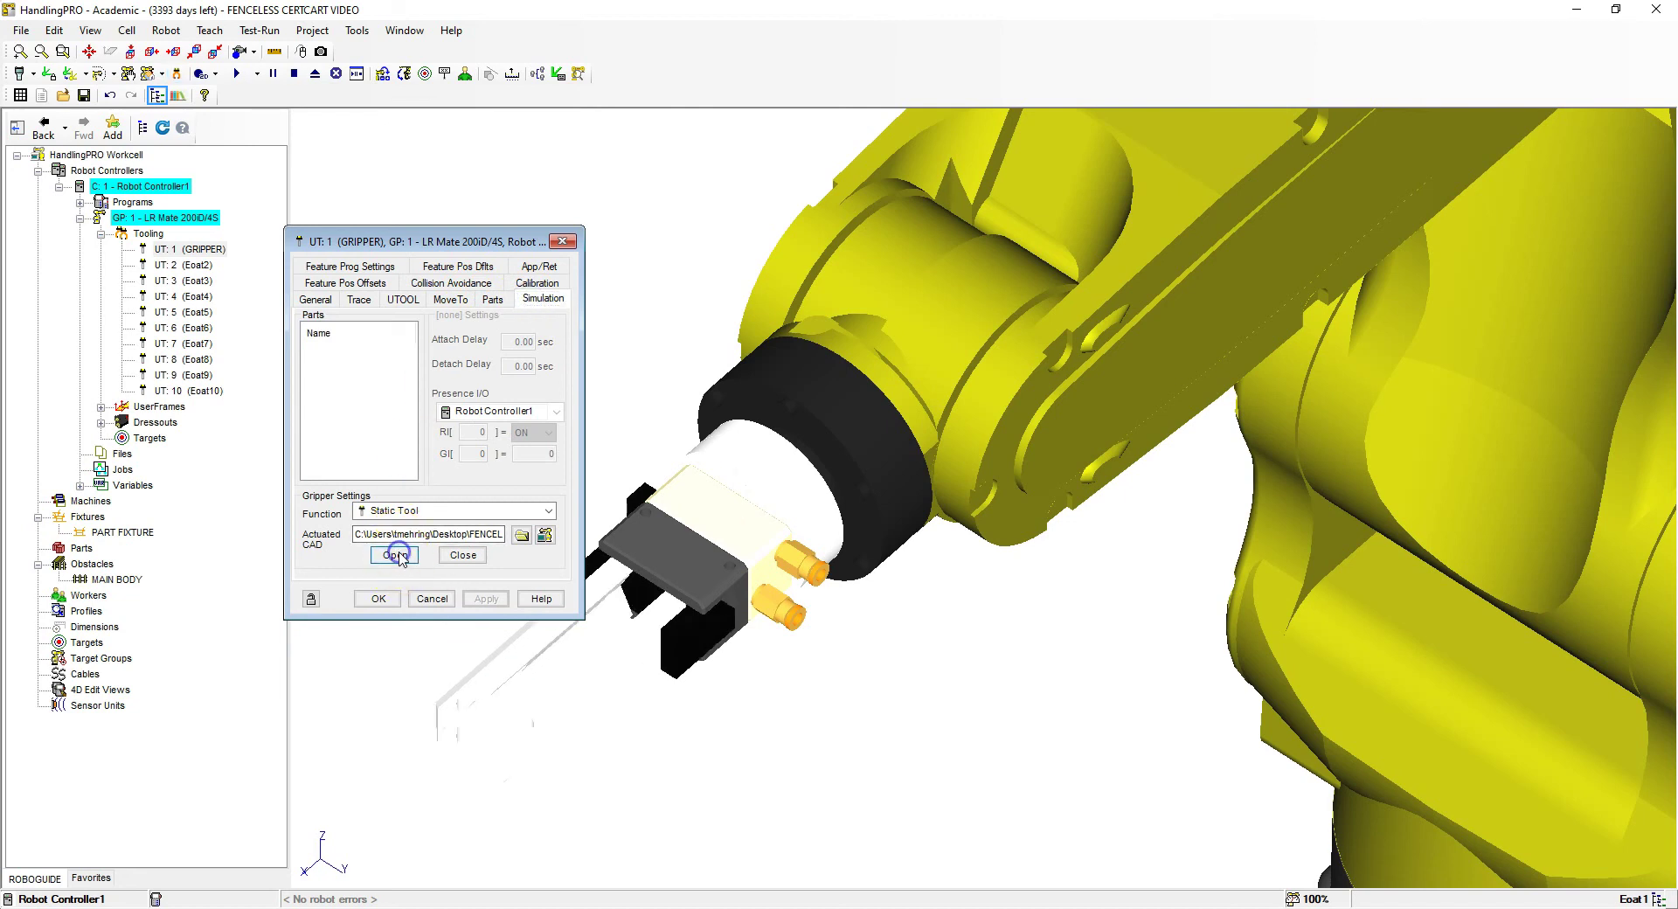
{"action": "left_click", "coordinate": [461, 555]}
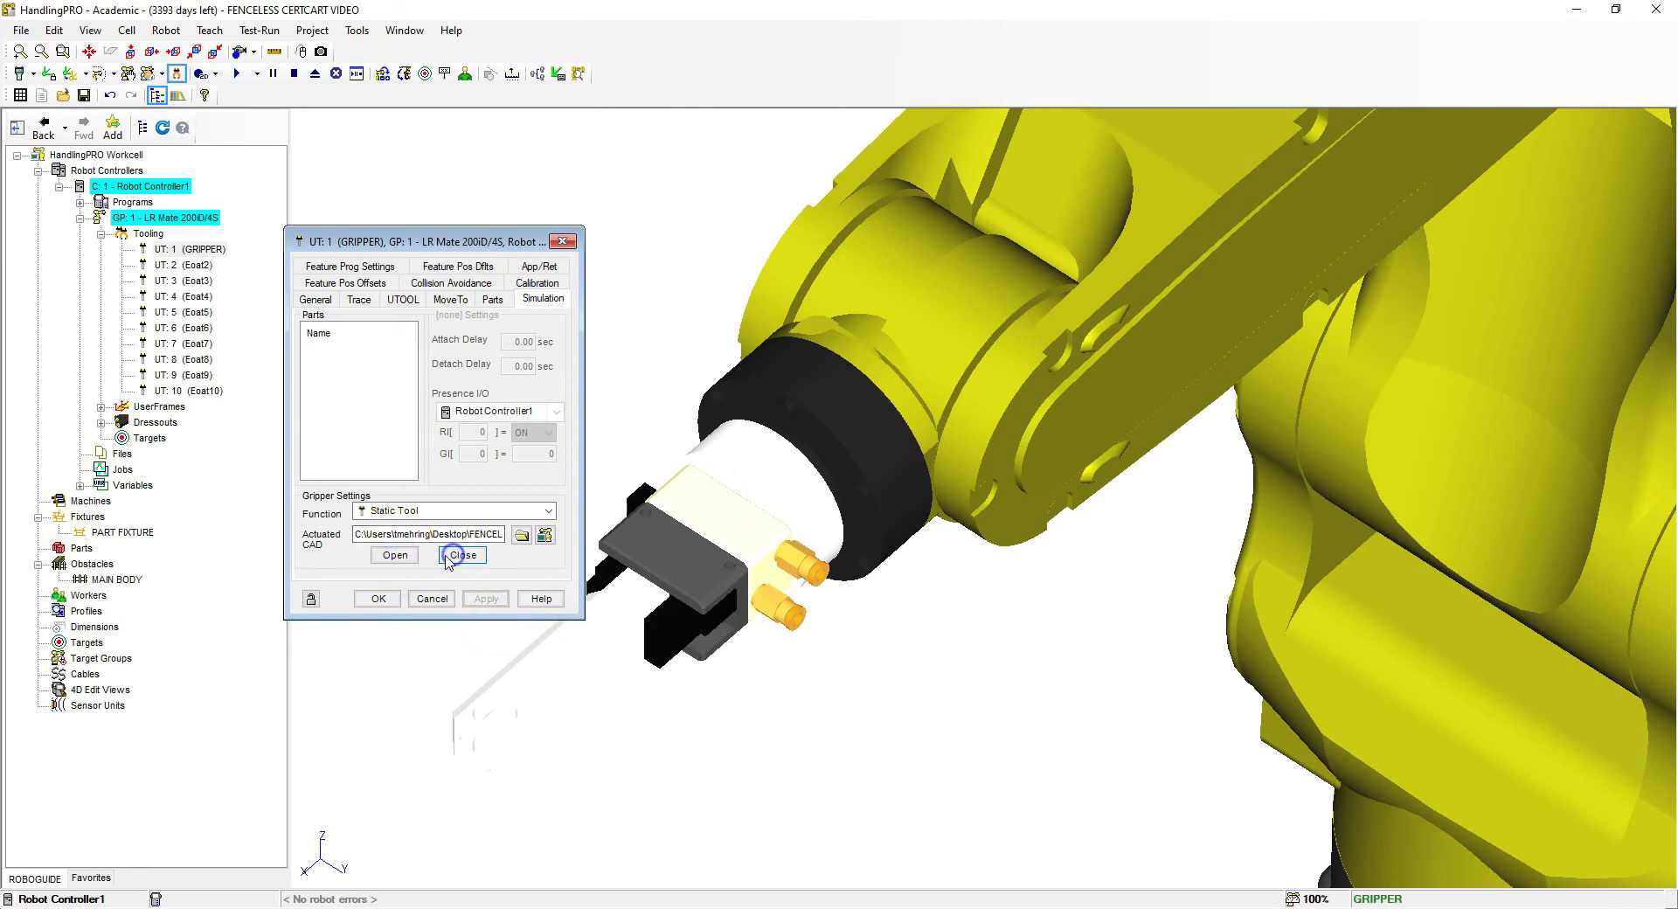
{"action": "left_click", "coordinate": [395, 555]}
{"action": "left_click", "coordinate": [455, 556]}
{"action": "left_click", "coordinate": [395, 555]}
{"action": "left_click", "coordinate": [456, 557]}
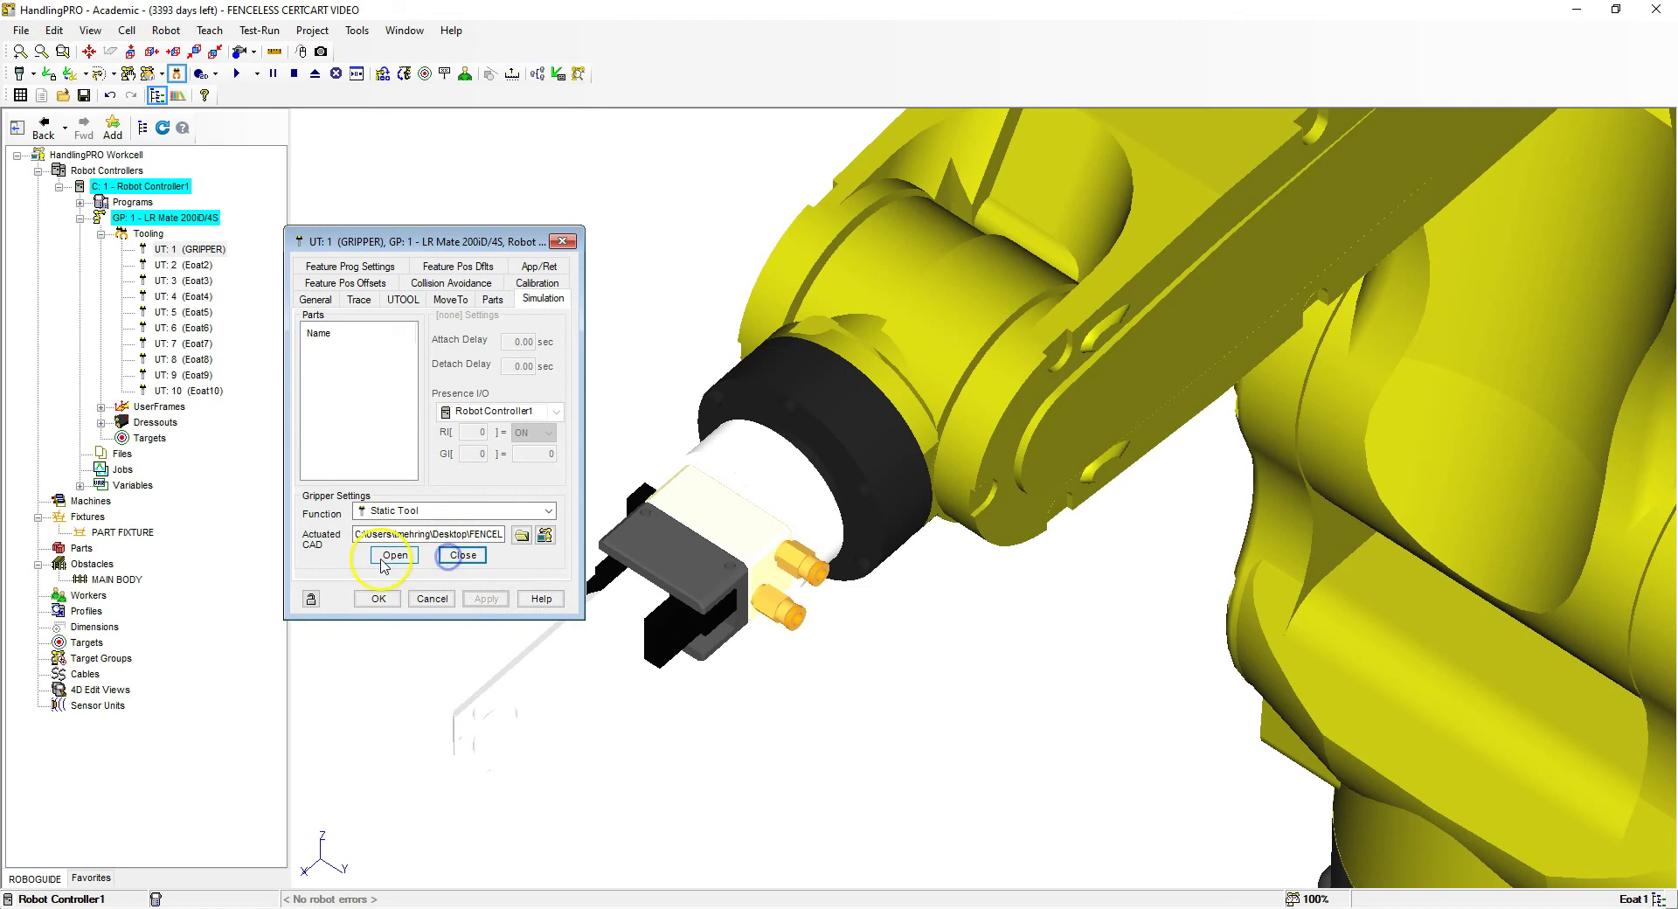
{"action": "left_click", "coordinate": [395, 555]}
{"action": "left_click", "coordinate": [455, 556]}
{"action": "left_click", "coordinate": [395, 555]}
{"action": "left_click", "coordinate": [455, 556]}
{"action": "left_click", "coordinate": [395, 555]}
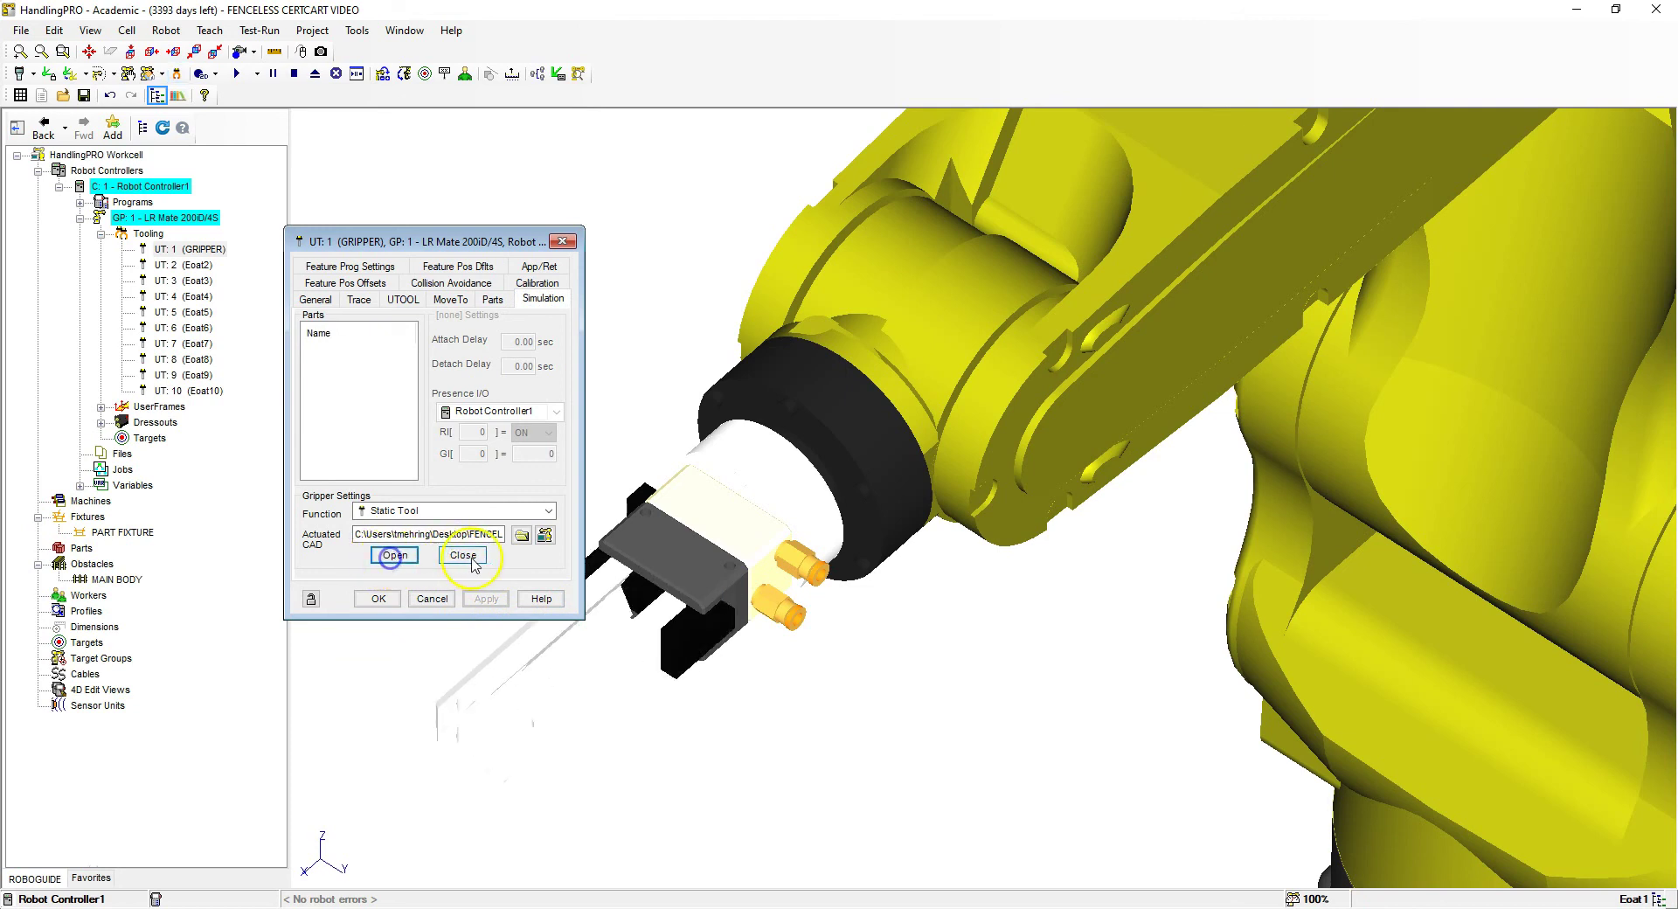
{"action": "left_click", "coordinate": [455, 557]}
{"action": "left_click", "coordinate": [402, 558]}
{"action": "left_click", "coordinate": [461, 557]}
{"action": "left_click", "coordinate": [395, 555]}
{"action": "left_click", "coordinate": [463, 559]}
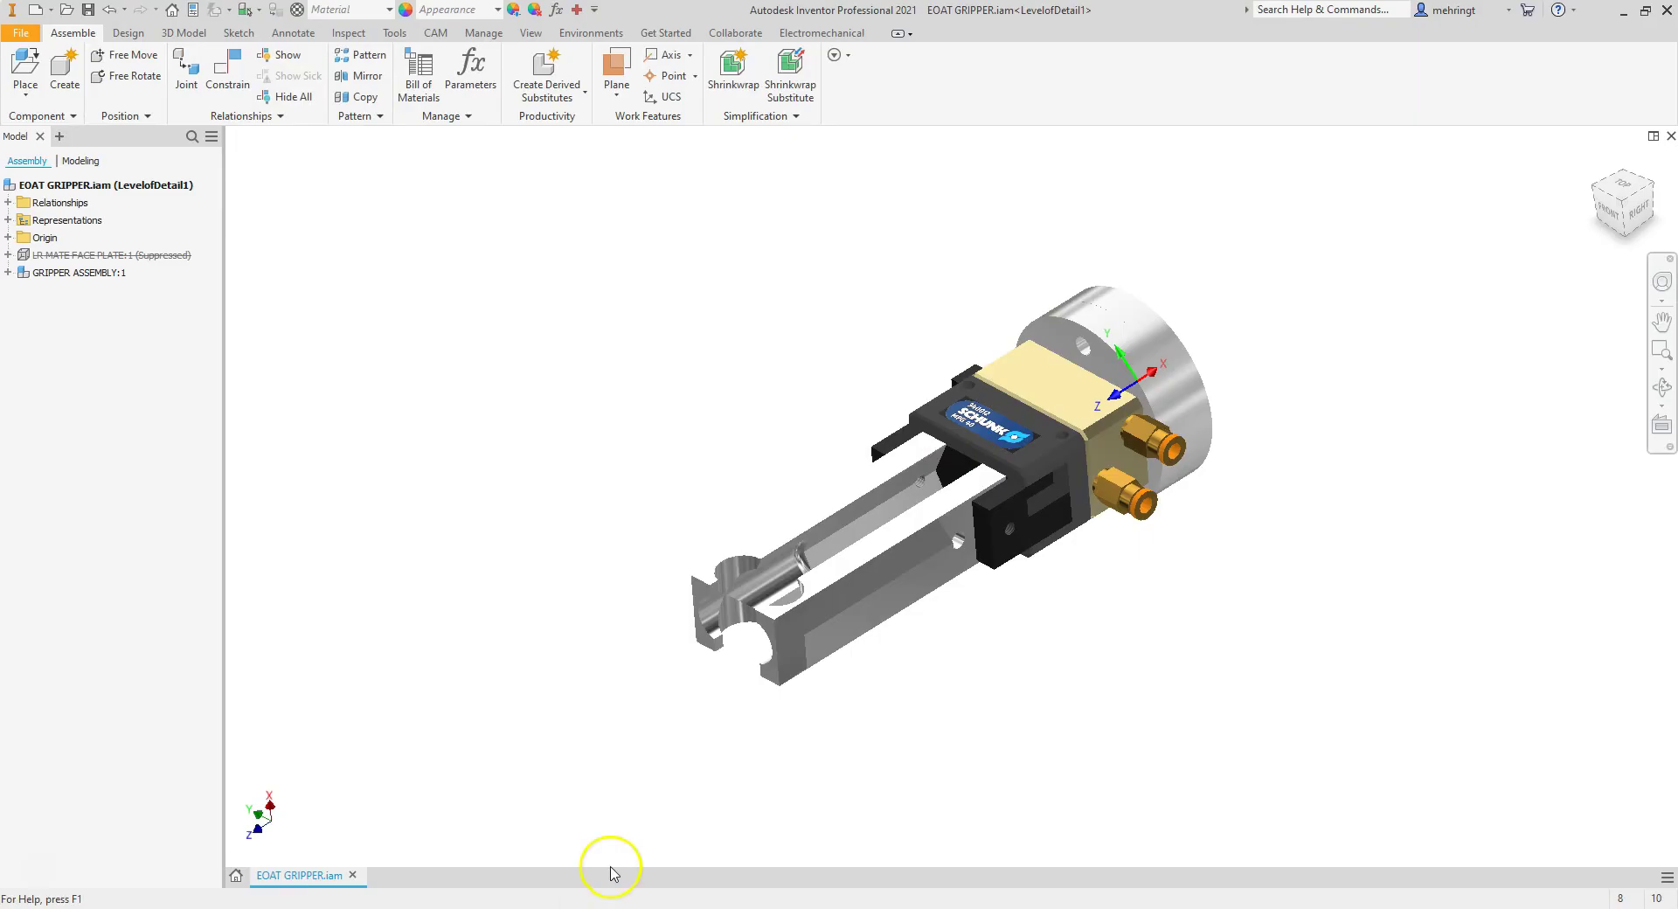
Orbit the Inventor gripper assembly, then view it from the ViewCube's top face.
{"action": "middle_click_drag", "start_coordinate": [1652, 215], "coordinate": [1546, 366], "text": "shift"}
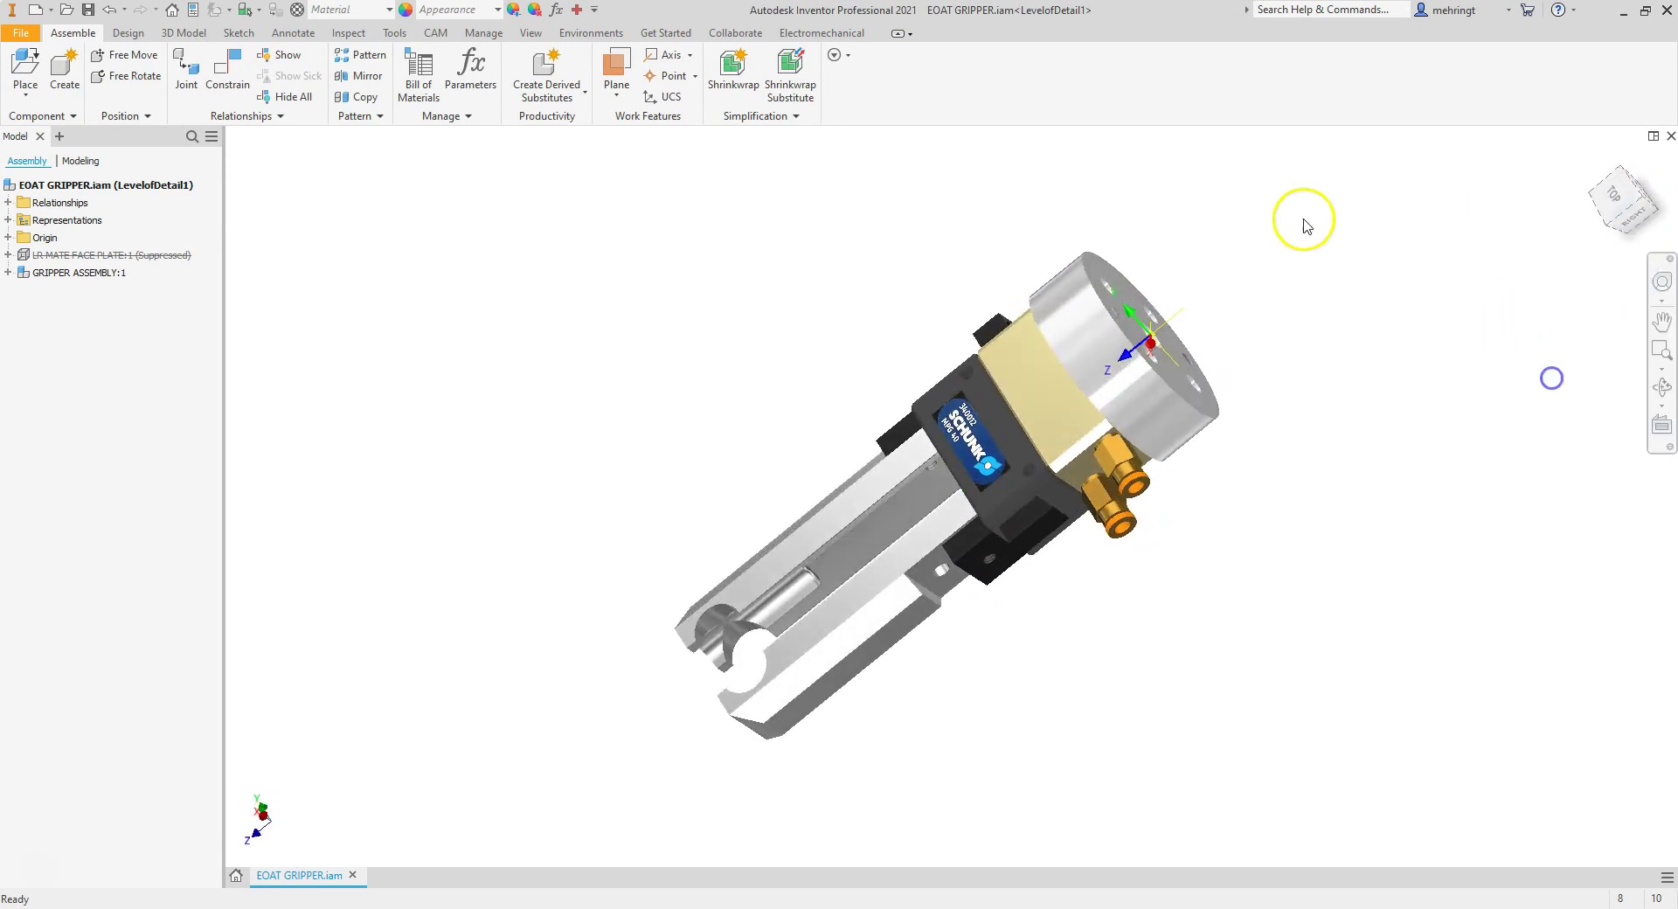
{"action": "left_click", "coordinate": [736, 666]}
{"action": "key", "text": "Escape"}
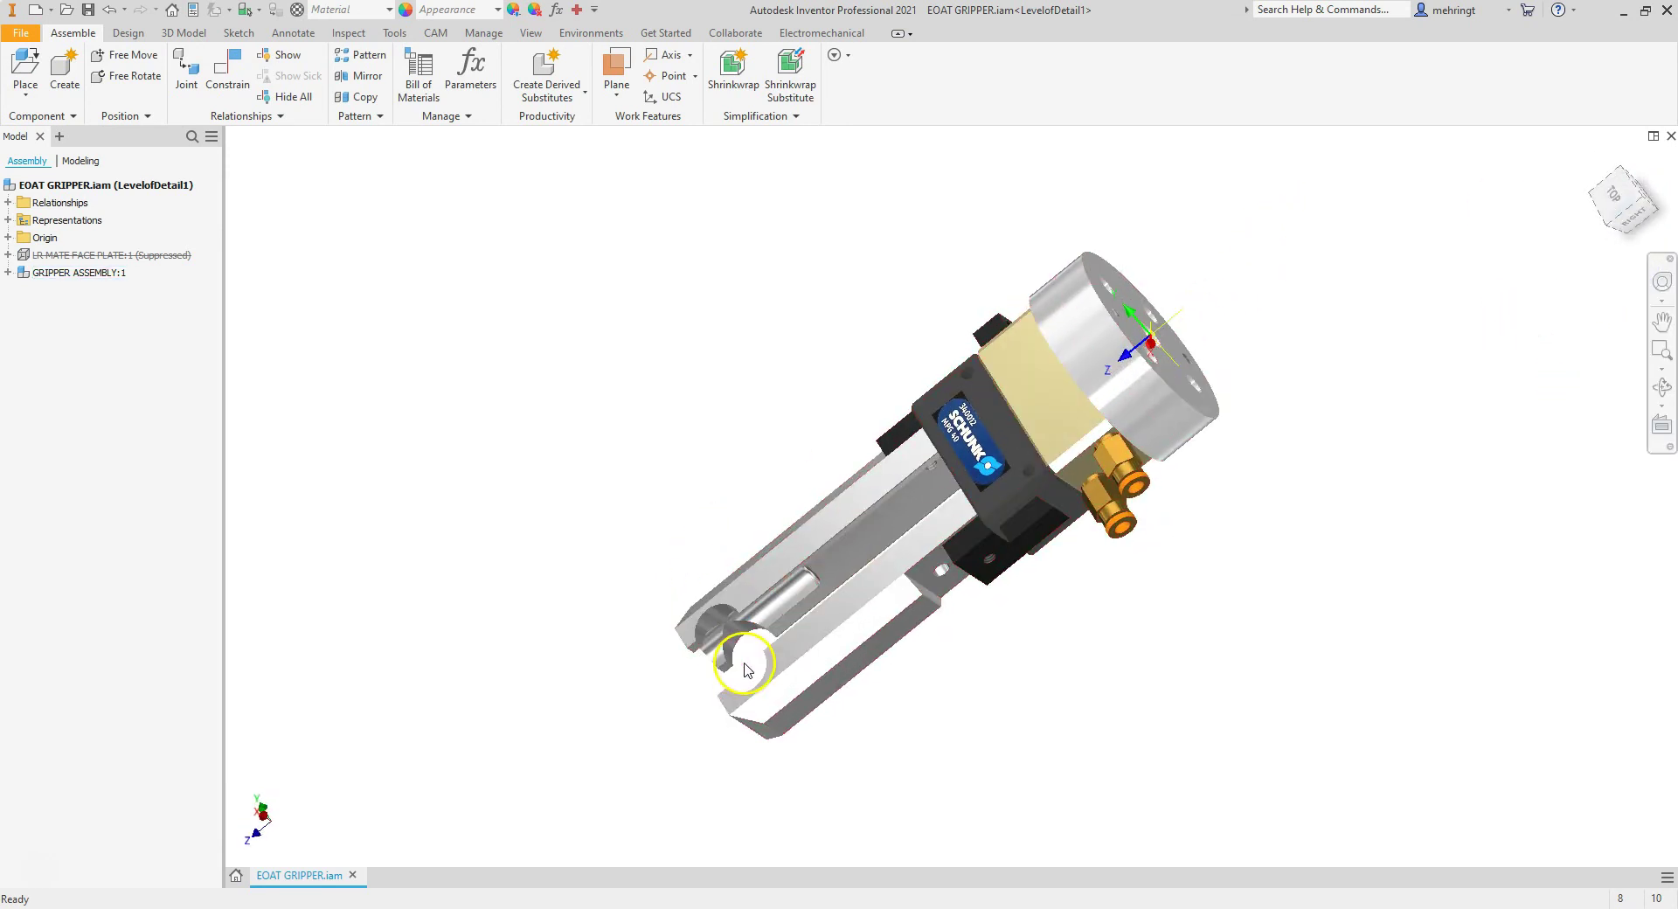
{"action": "left_click", "coordinate": [1613, 194]}
{"action": "left_click", "coordinate": [955, 523]}
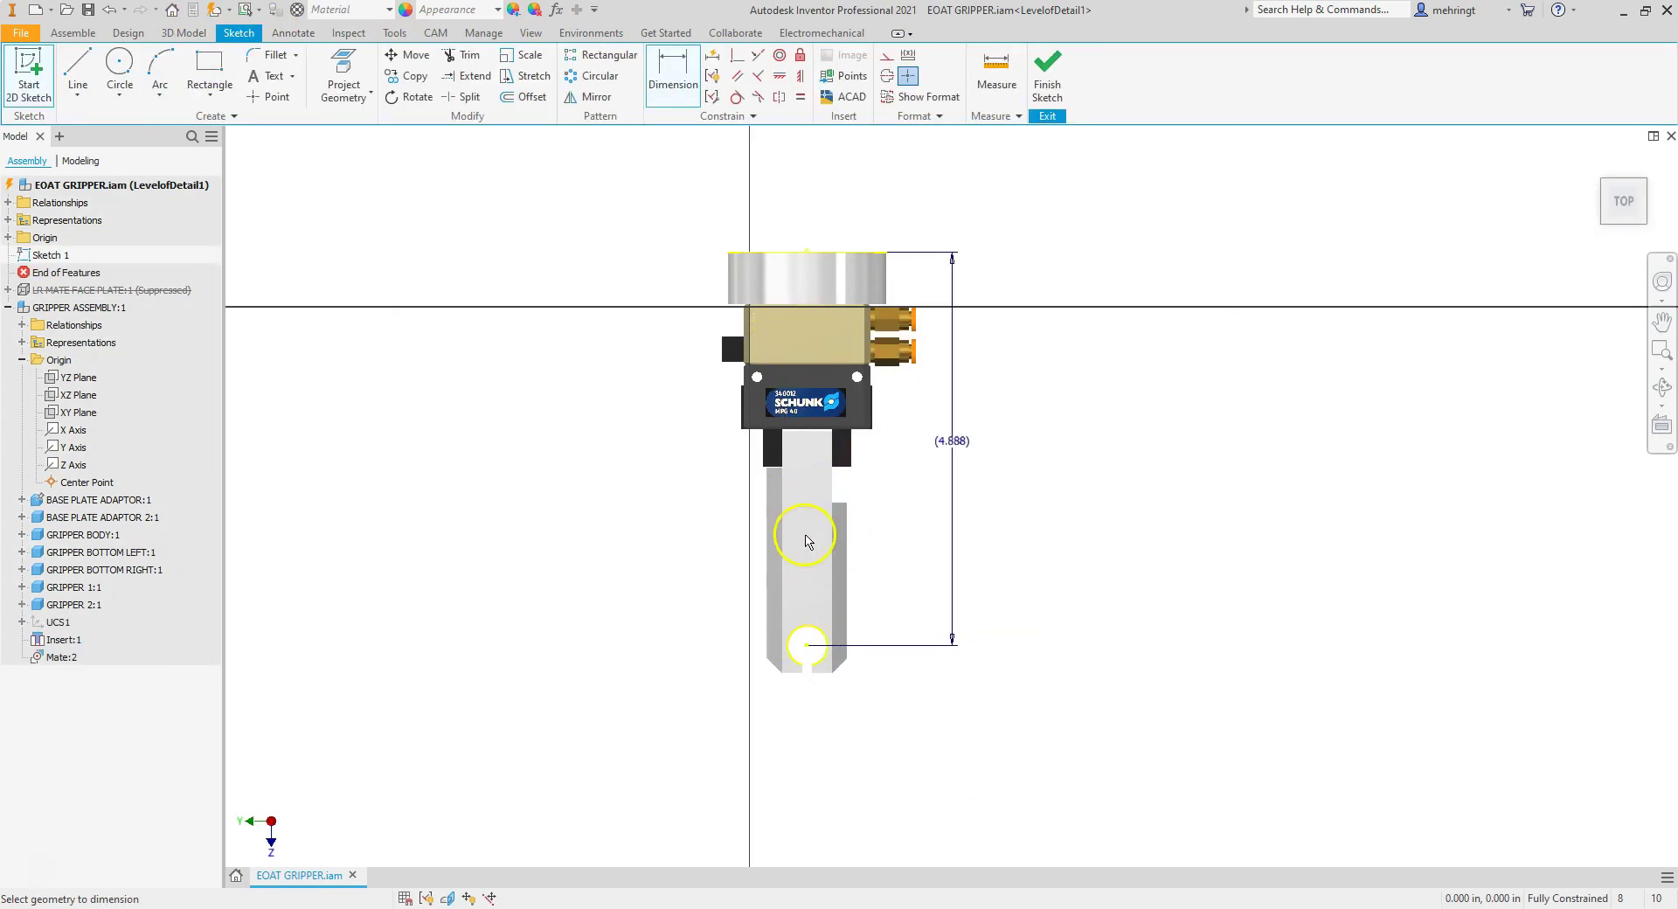
Convert the 4.888 in fingertip dimension to millimetres (124.1552 mm).
{"action": "scroll", "coordinate": [815, 664], "scroll_direction": "up", "scroll_amount": 3}
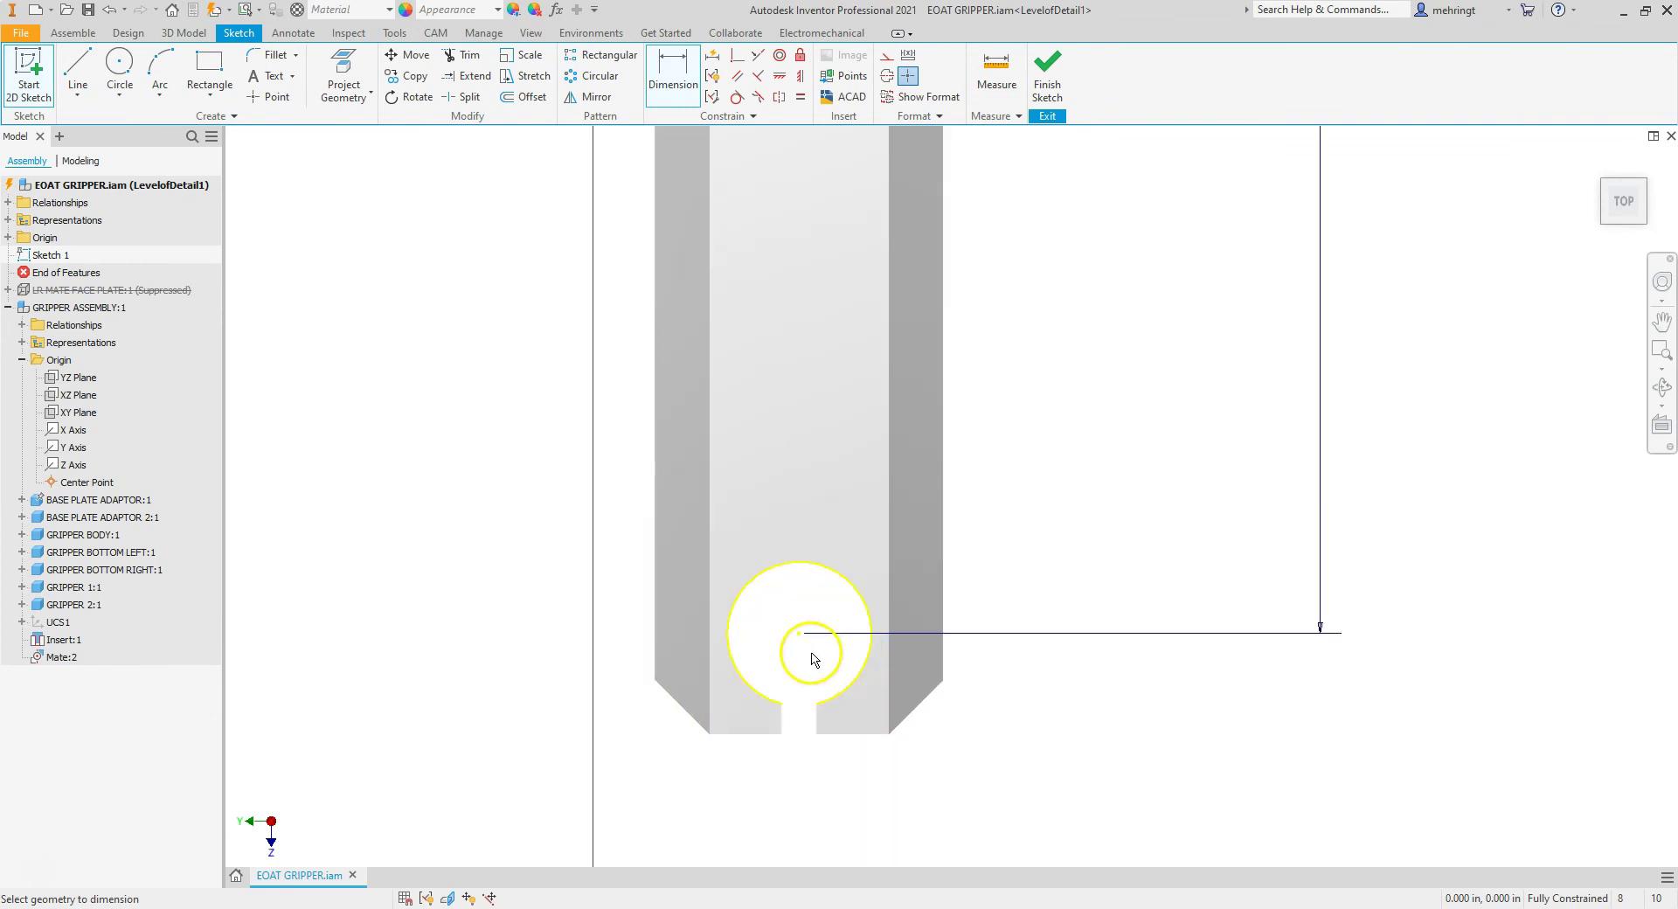
{"action": "scroll", "coordinate": [811, 660], "scroll_direction": "down", "scroll_amount": 1}
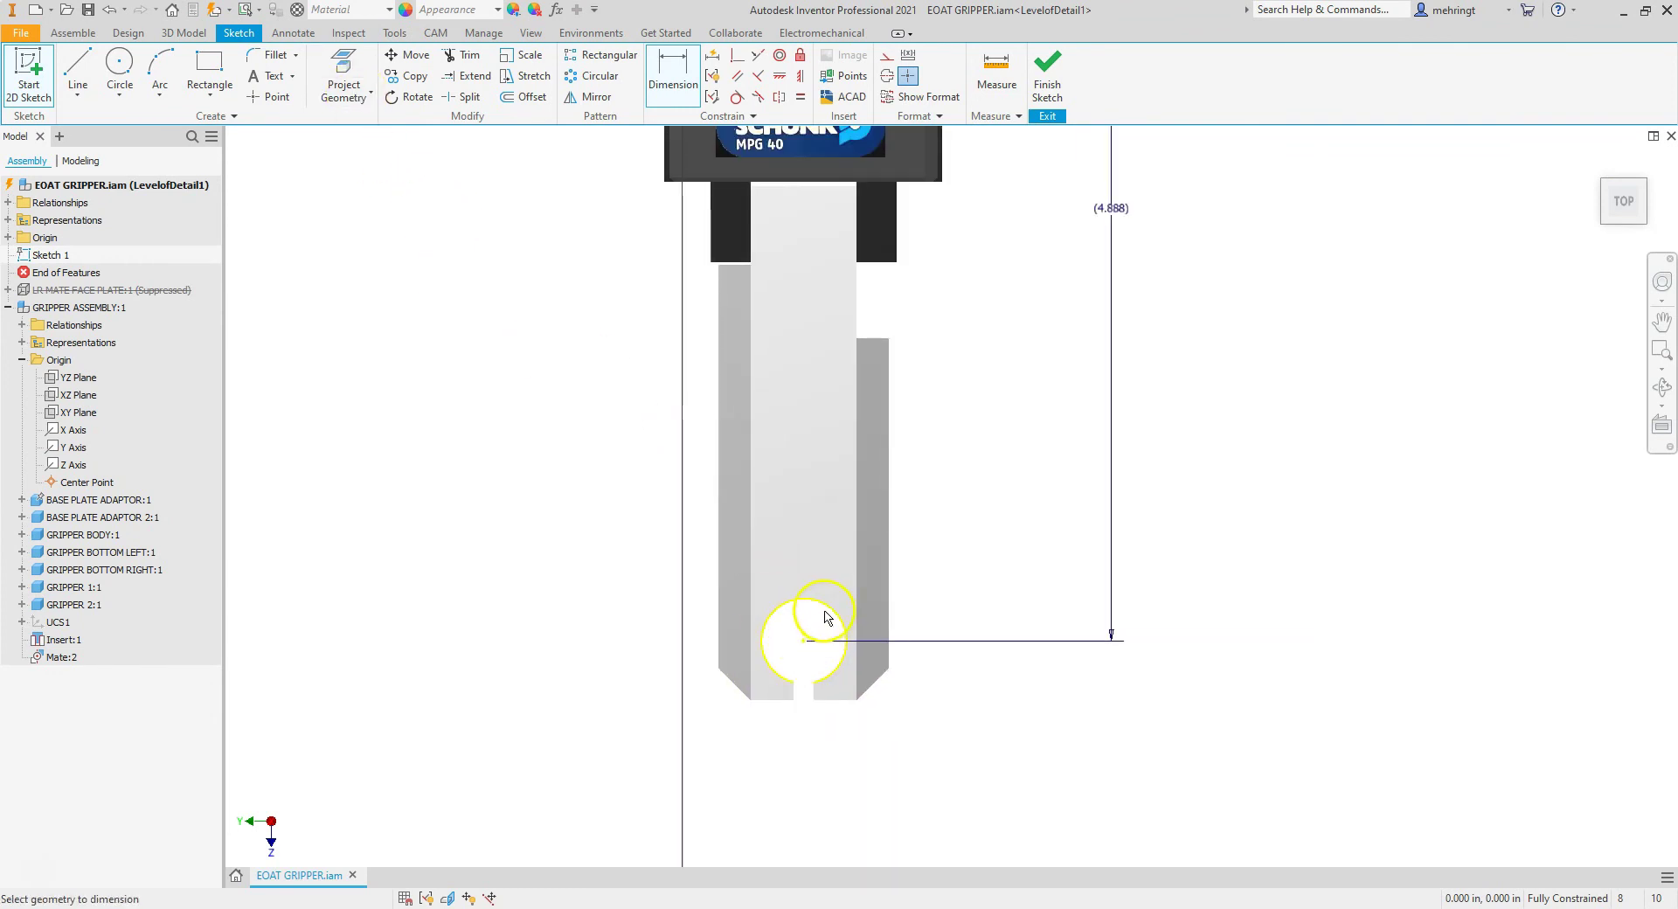
{"action": "scroll", "coordinate": [855, 710], "scroll_direction": "down", "scroll_amount": 4}
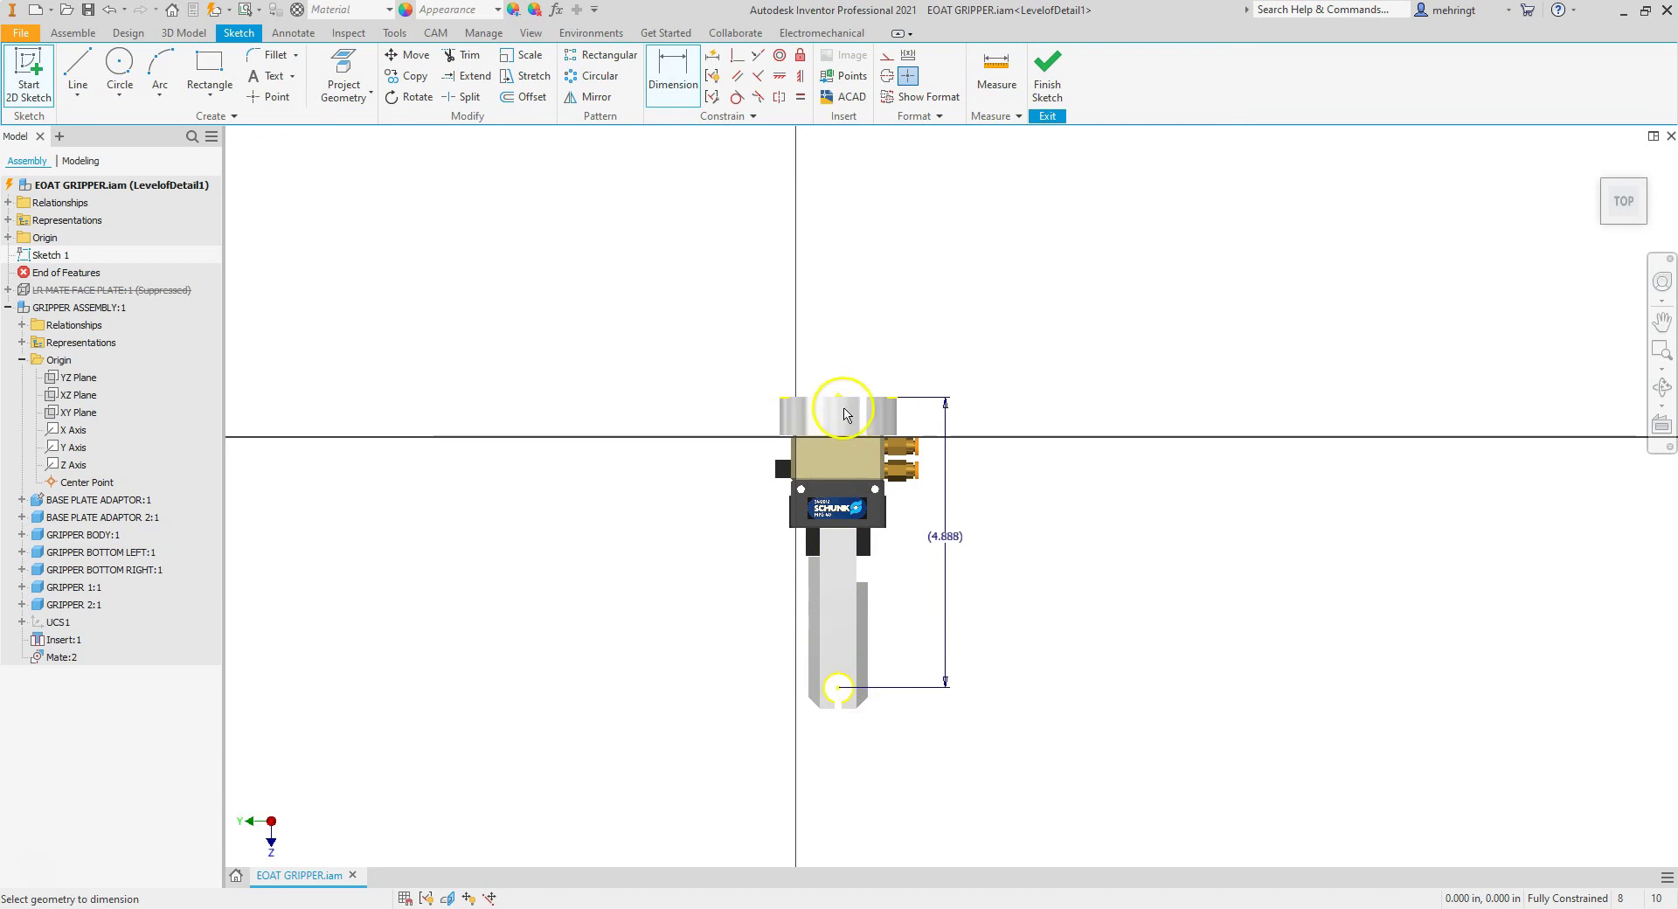
{"action": "scroll", "coordinate": [945, 546], "scroll_direction": "up", "scroll_amount": 2}
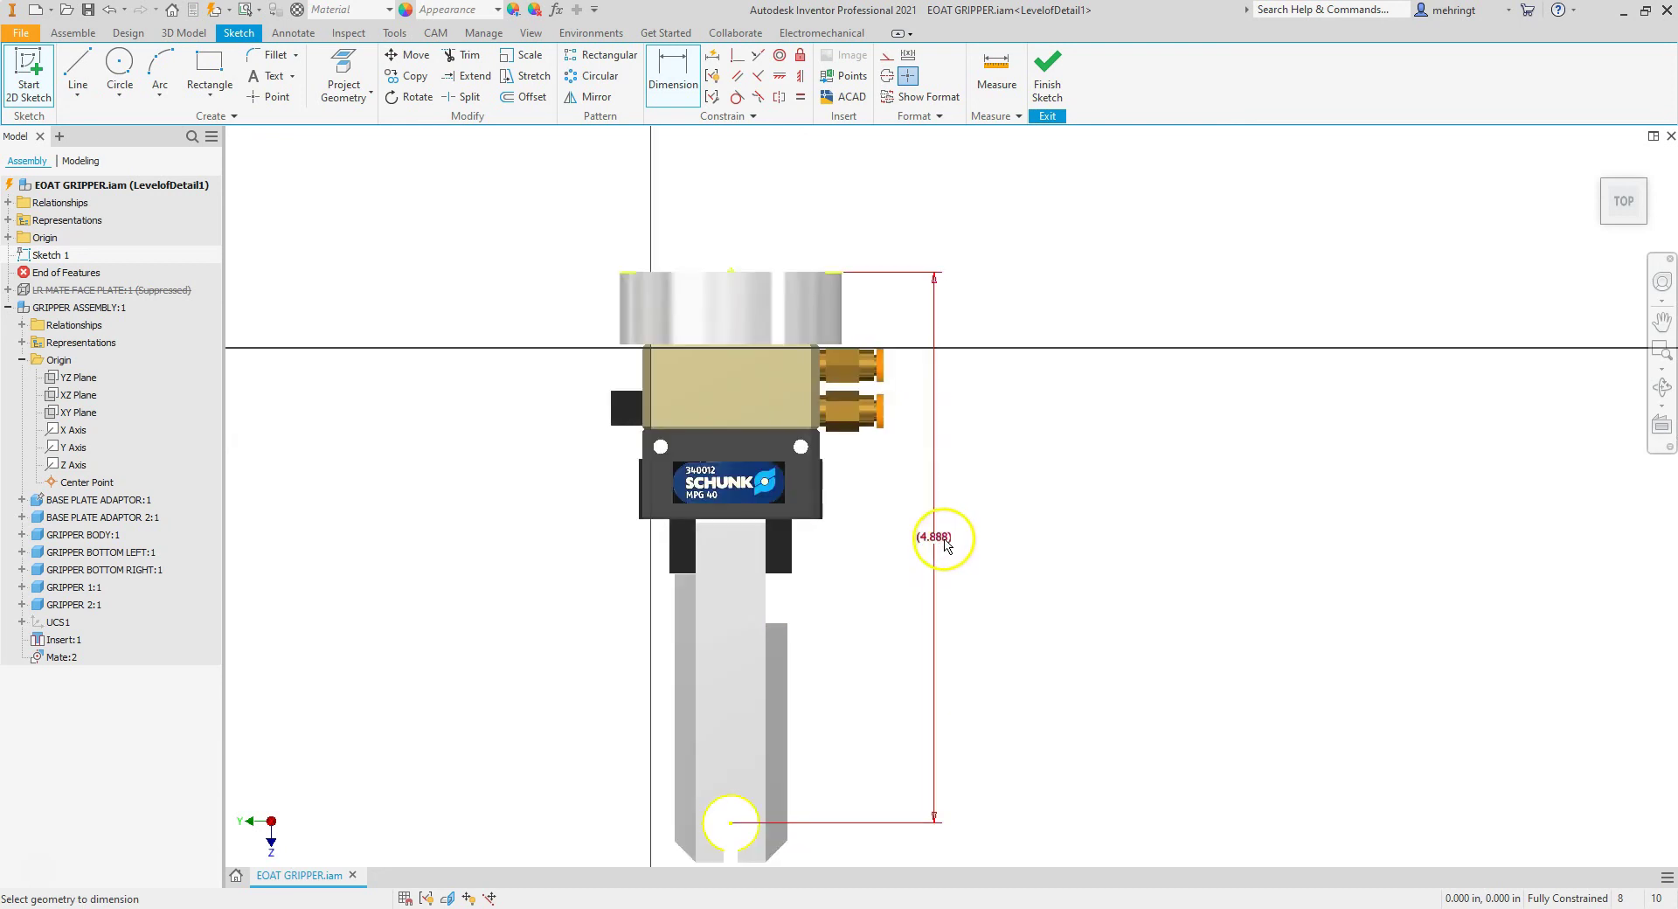
{"action": "double_click", "coordinate": [711, 562]}
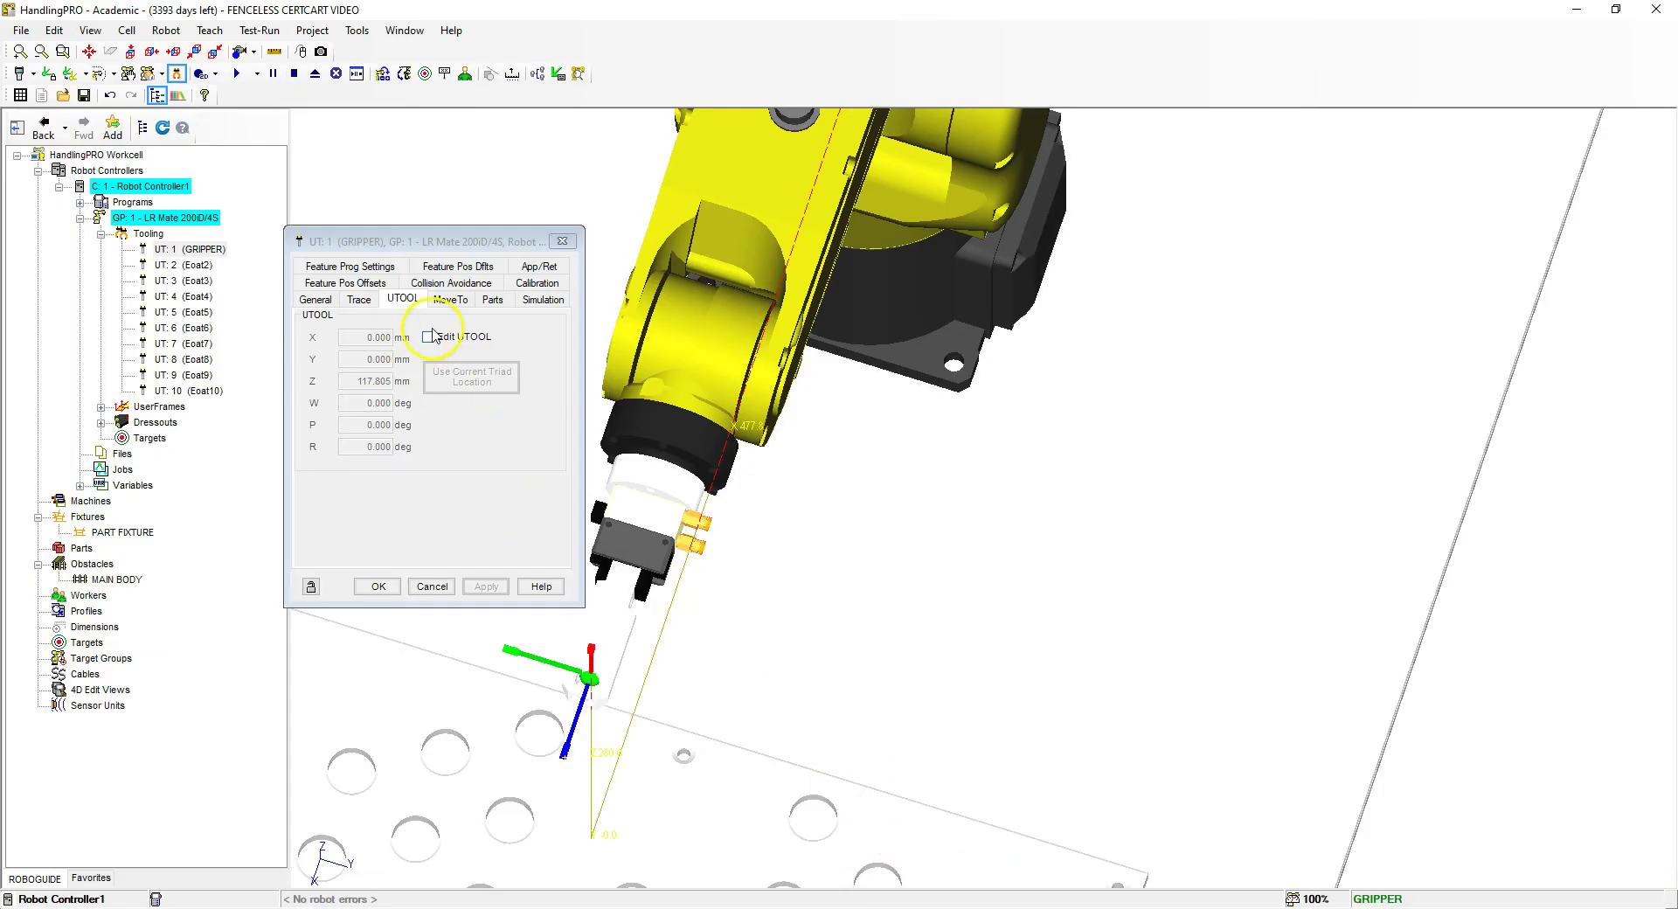
Set the GRIPPER tool frame's Z offset to 124.1552 mm and apply it.
{"action": "left_click", "coordinate": [427, 336]}
{"action": "left_click", "coordinate": [430, 382]}
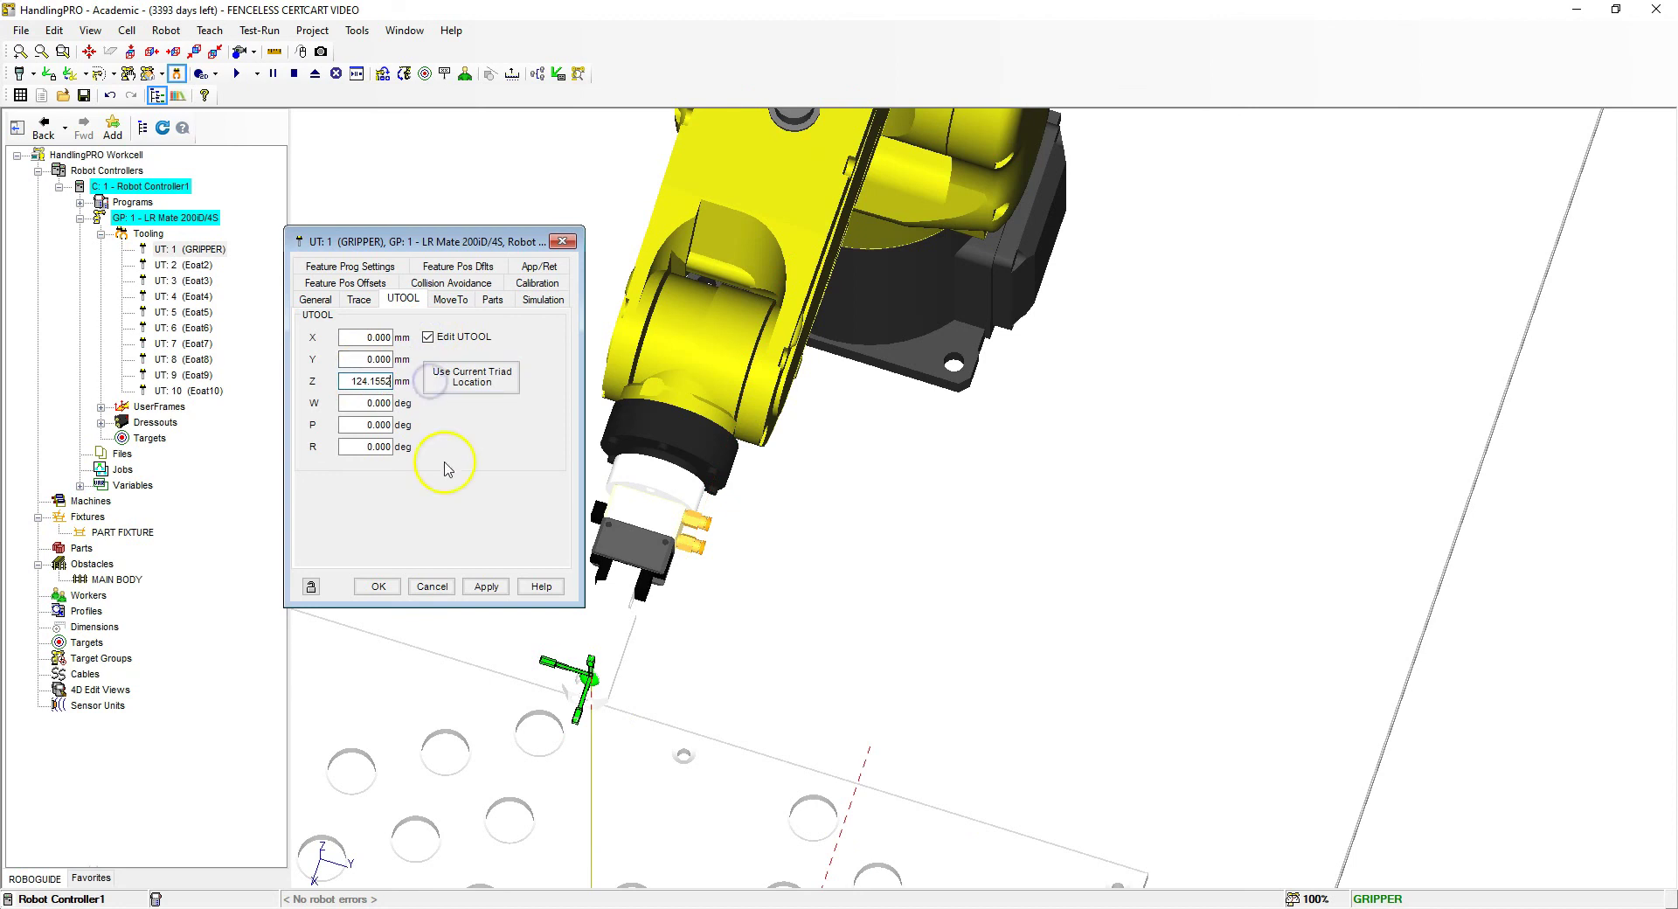
{"action": "left_click", "coordinate": [486, 586]}
{"action": "left_click", "coordinate": [642, 662]}
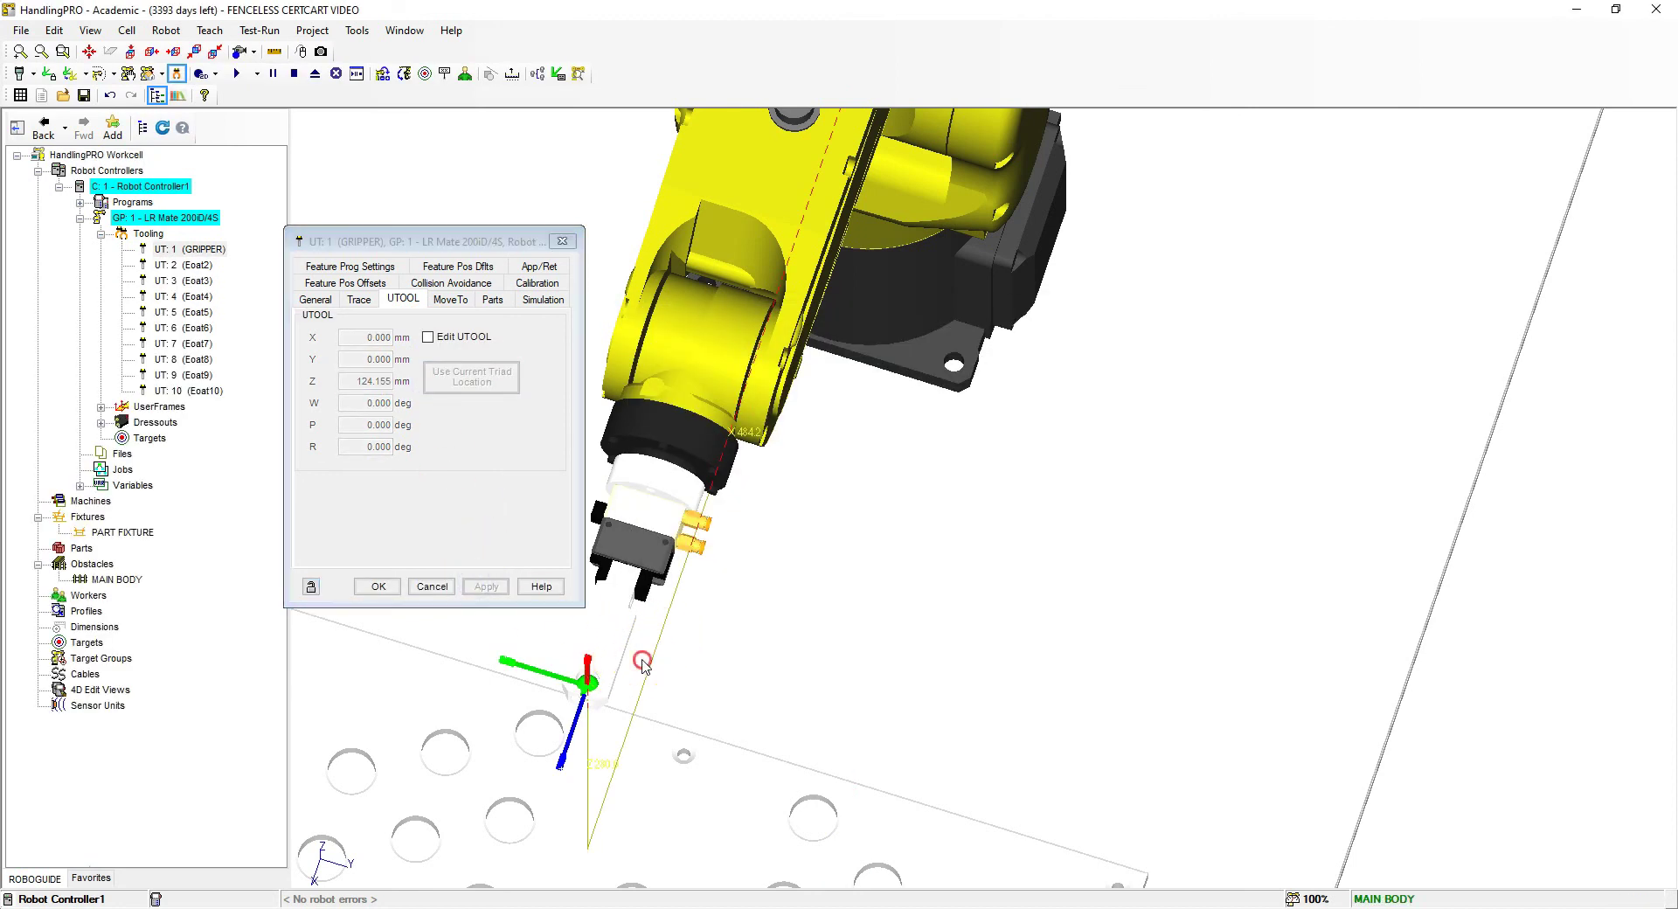
{"action": "right_click_drag", "start_coordinate": [643, 664], "coordinate": [777, 692]}
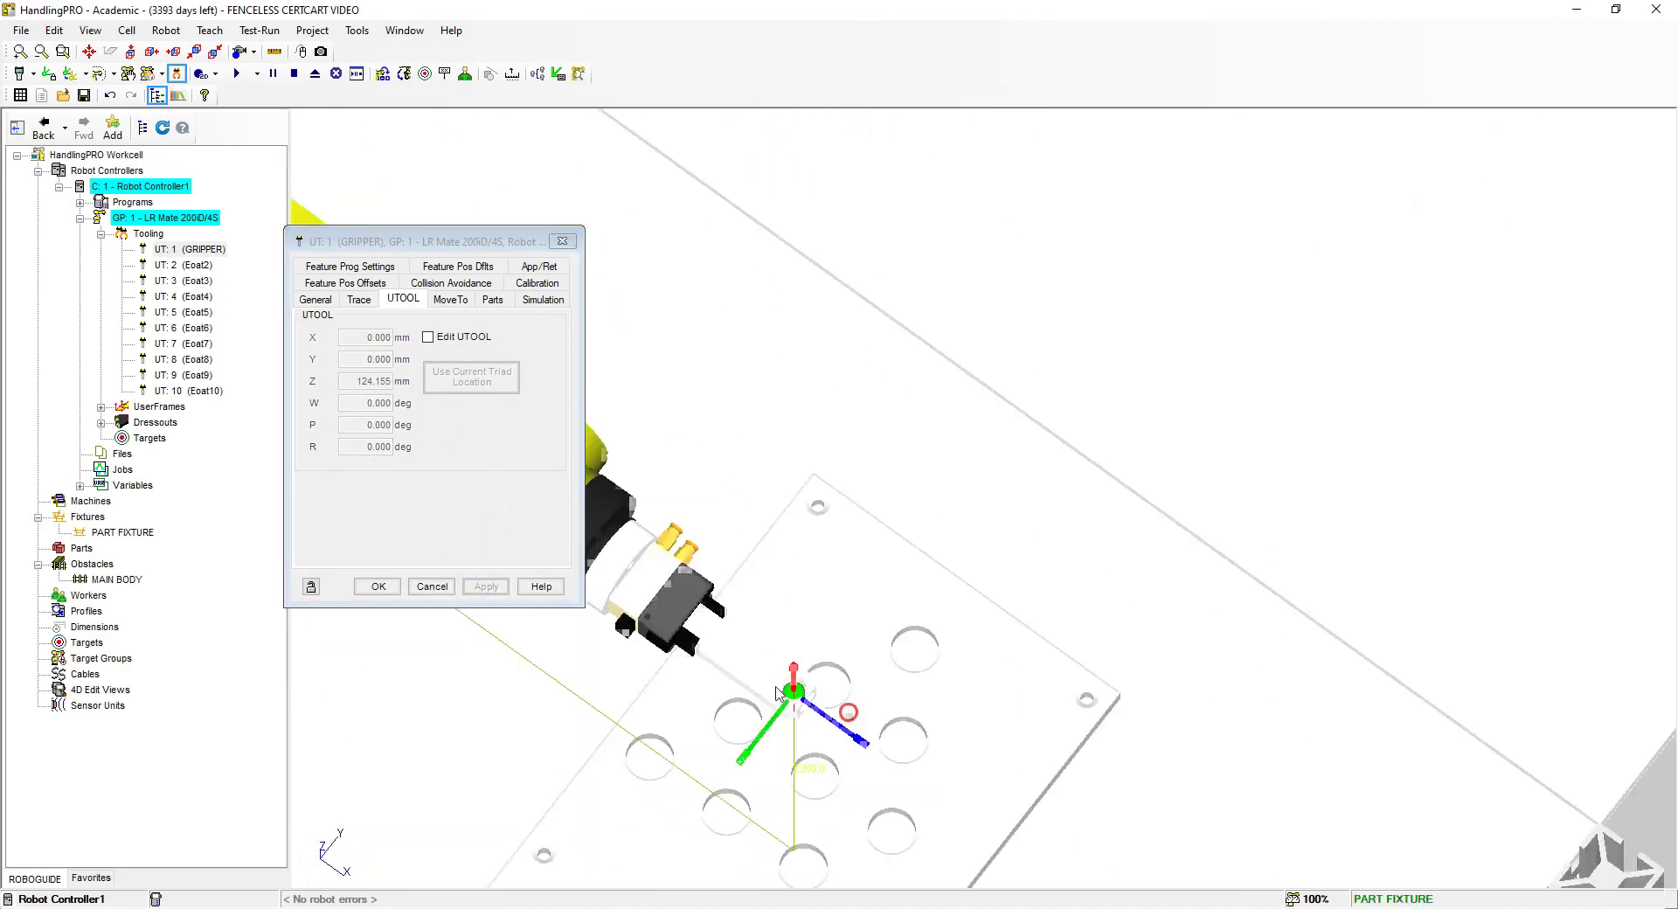
Inspect the new tool point around the robot arm, then cancel the tool frame settings.
{"action": "scroll", "coordinate": [777, 692], "scroll_direction": "up", "scroll_amount": 3}
{"action": "scroll", "coordinate": [765, 687], "scroll_direction": "up", "scroll_amount": 2}
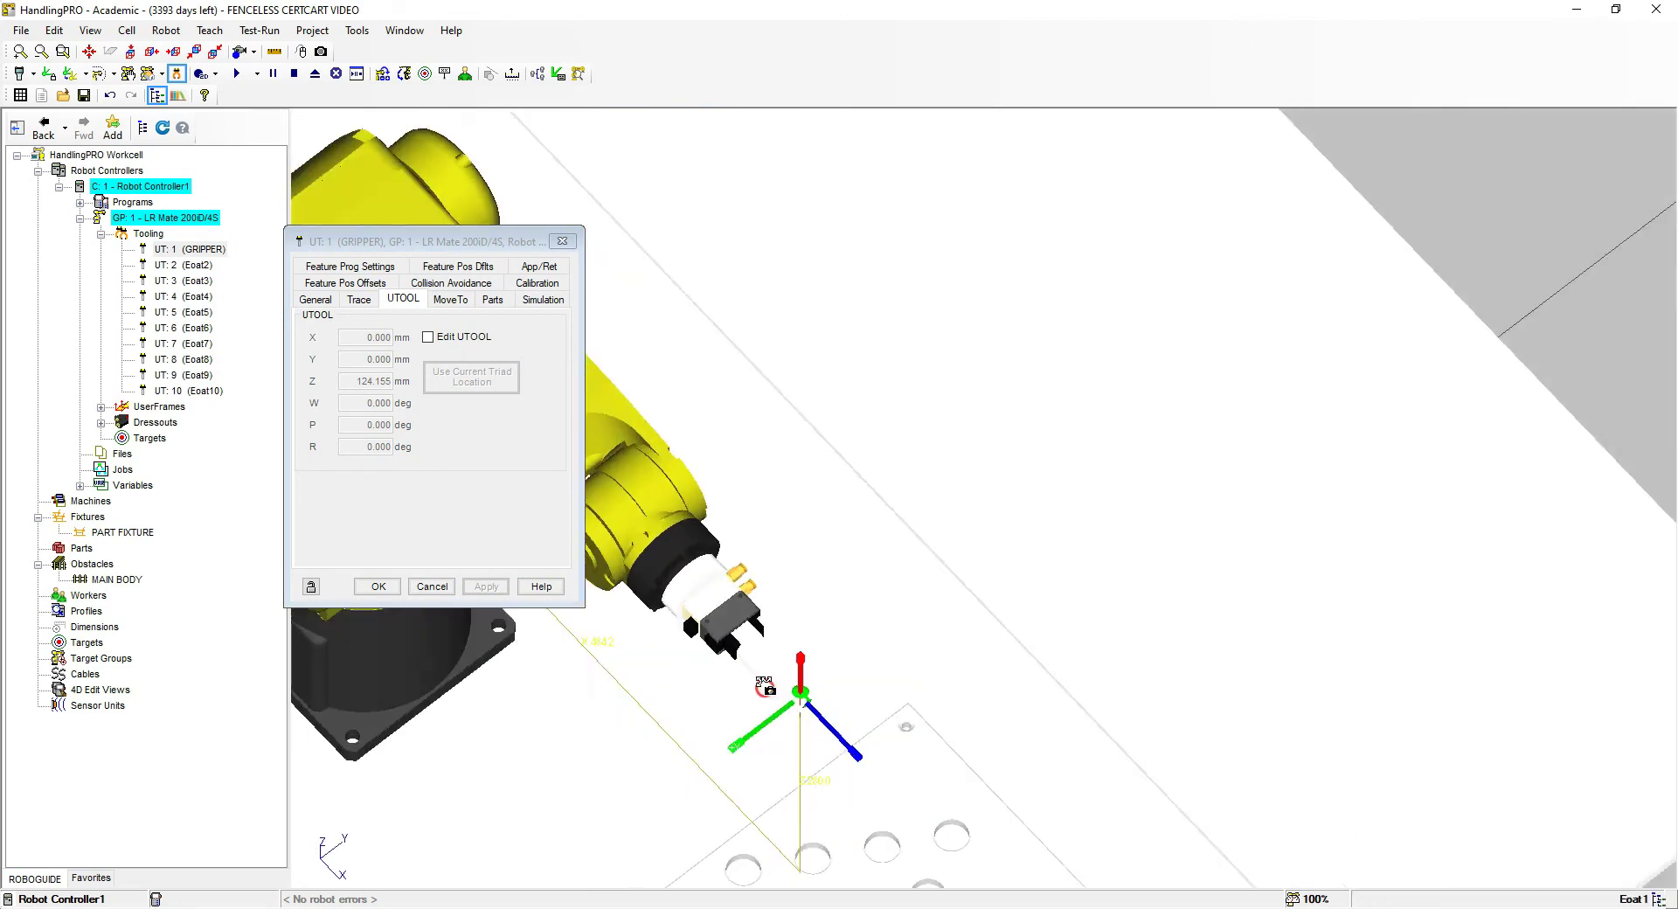
{"action": "right_click_drag", "start_coordinate": [765, 686], "coordinate": [574, 685]}
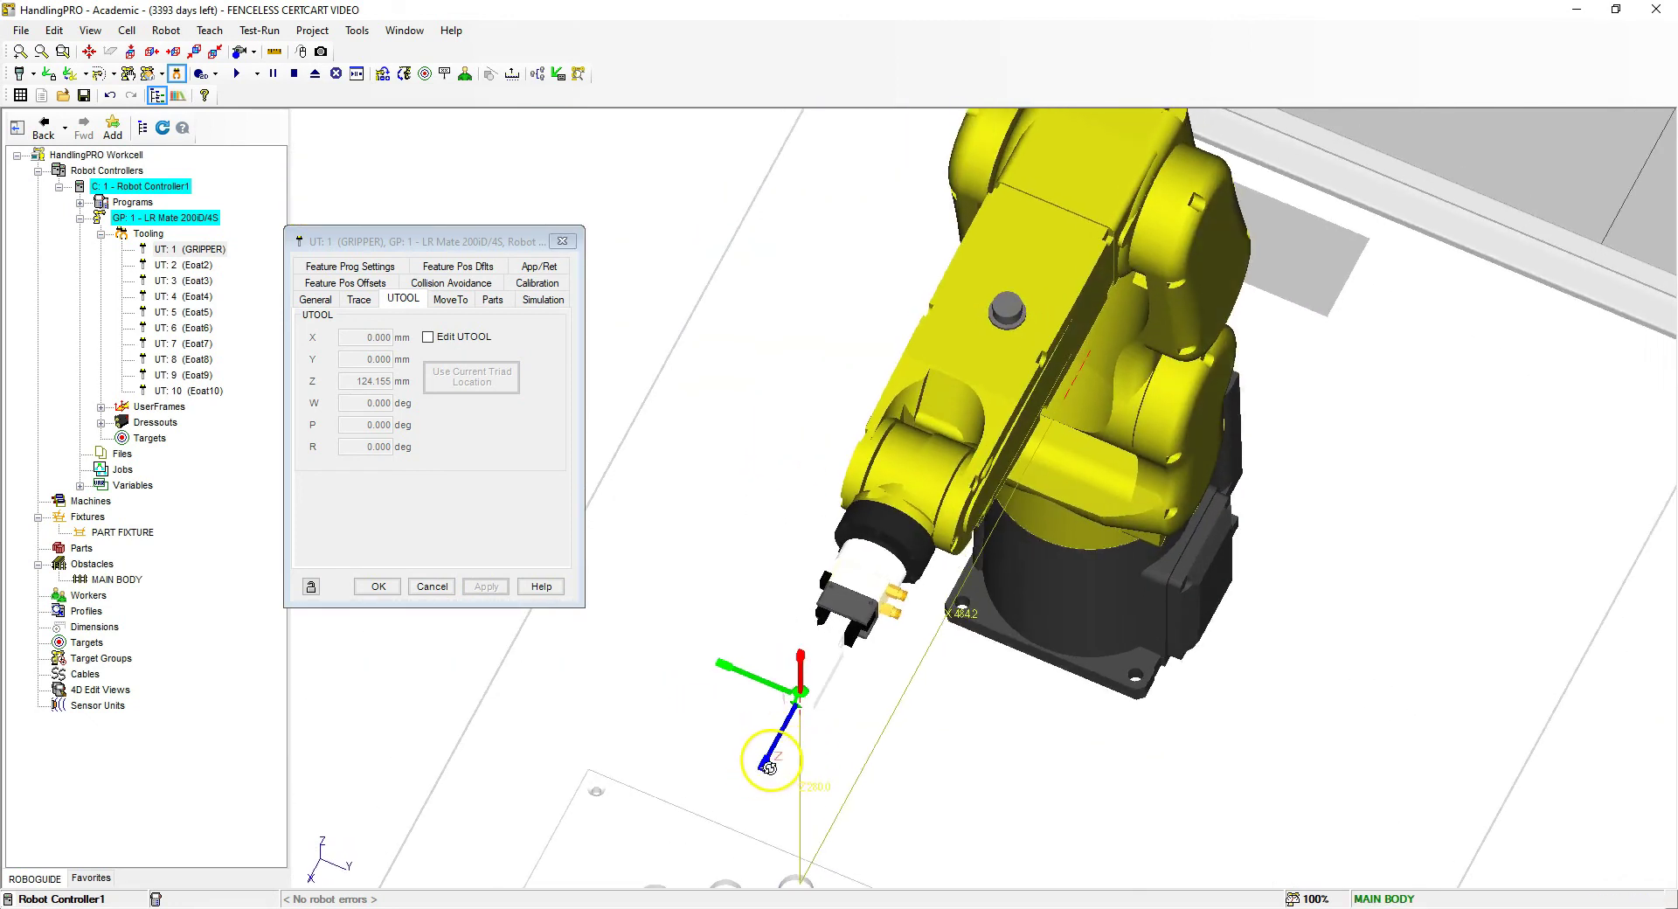
{"action": "scroll", "coordinate": [769, 767], "scroll_direction": "up", "scroll_amount": 1}
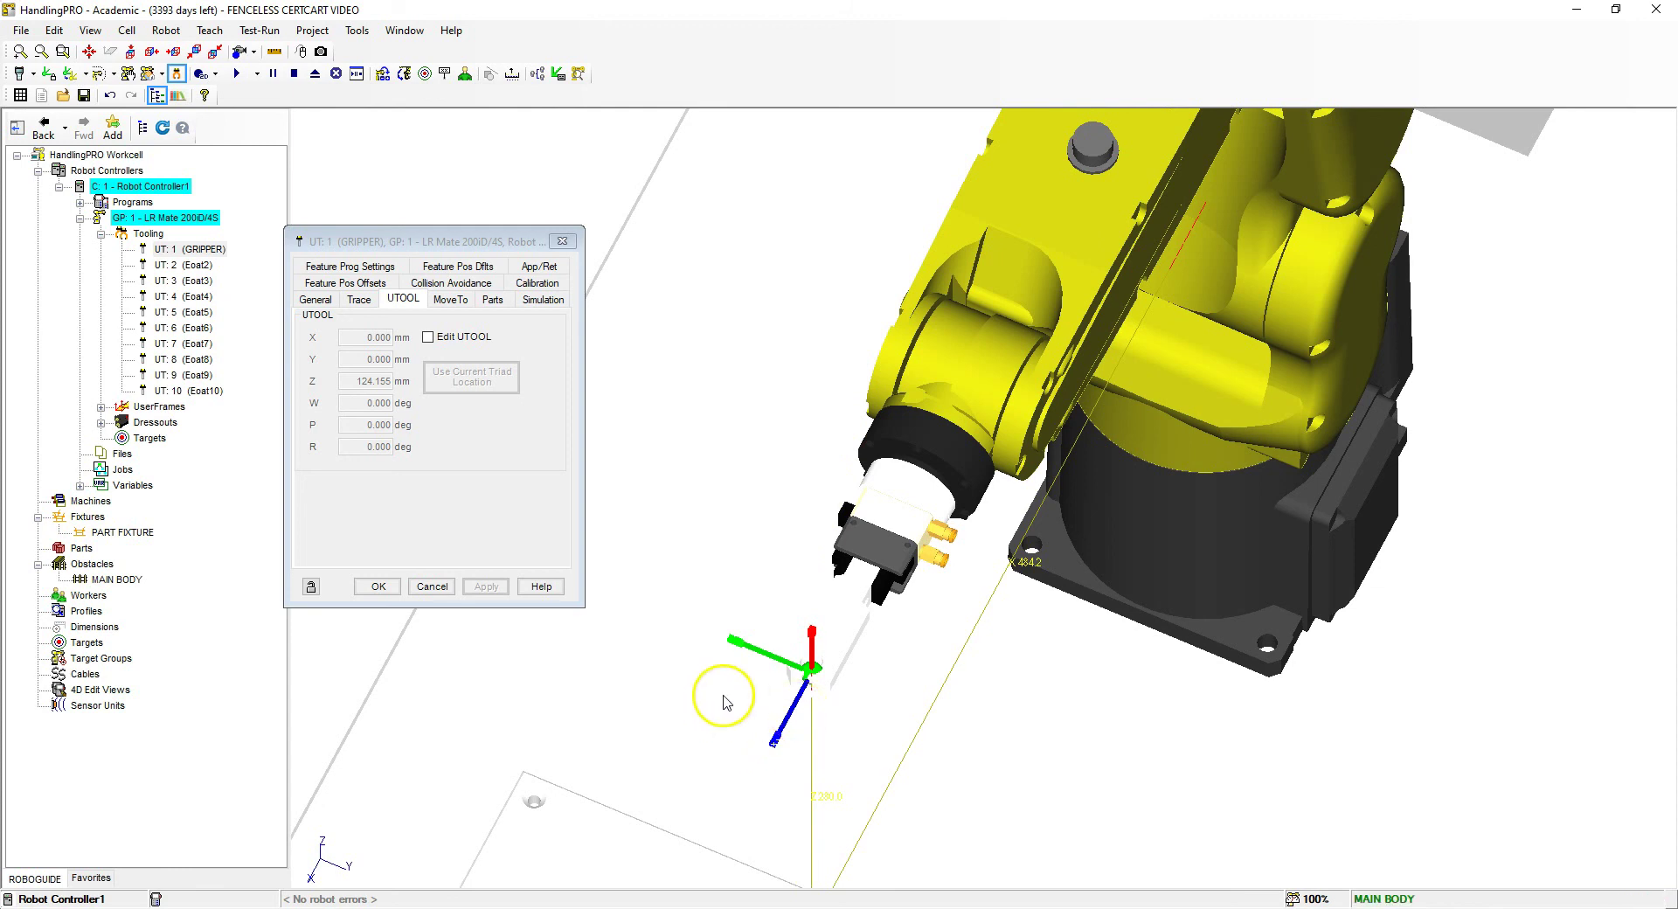
{"action": "mouse_move", "coordinate": [723, 695]}
{"action": "right_mouse_down"}
{"action": "mouse_move", "coordinate": [885, 543]}
{"action": "mouse_move", "coordinate": [749, 629]}
{"action": "right_mouse_up"}
{"action": "left_click", "coordinate": [429, 587]}
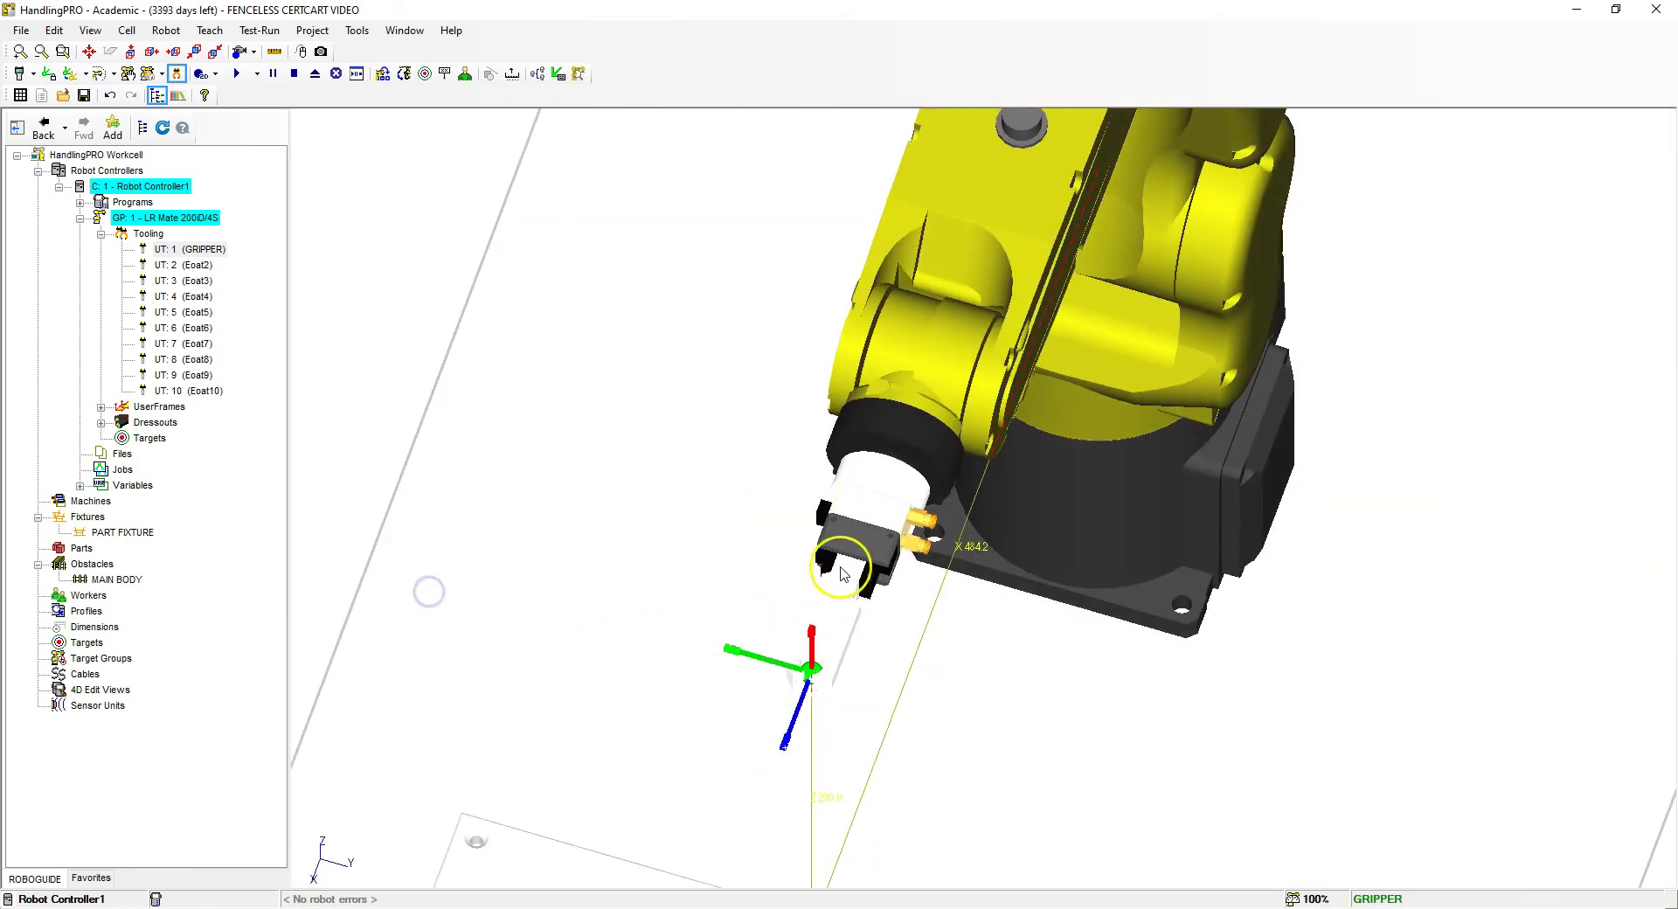
{"action": "right_click_drag", "start_coordinate": [831, 560], "coordinate": [831, 501]}
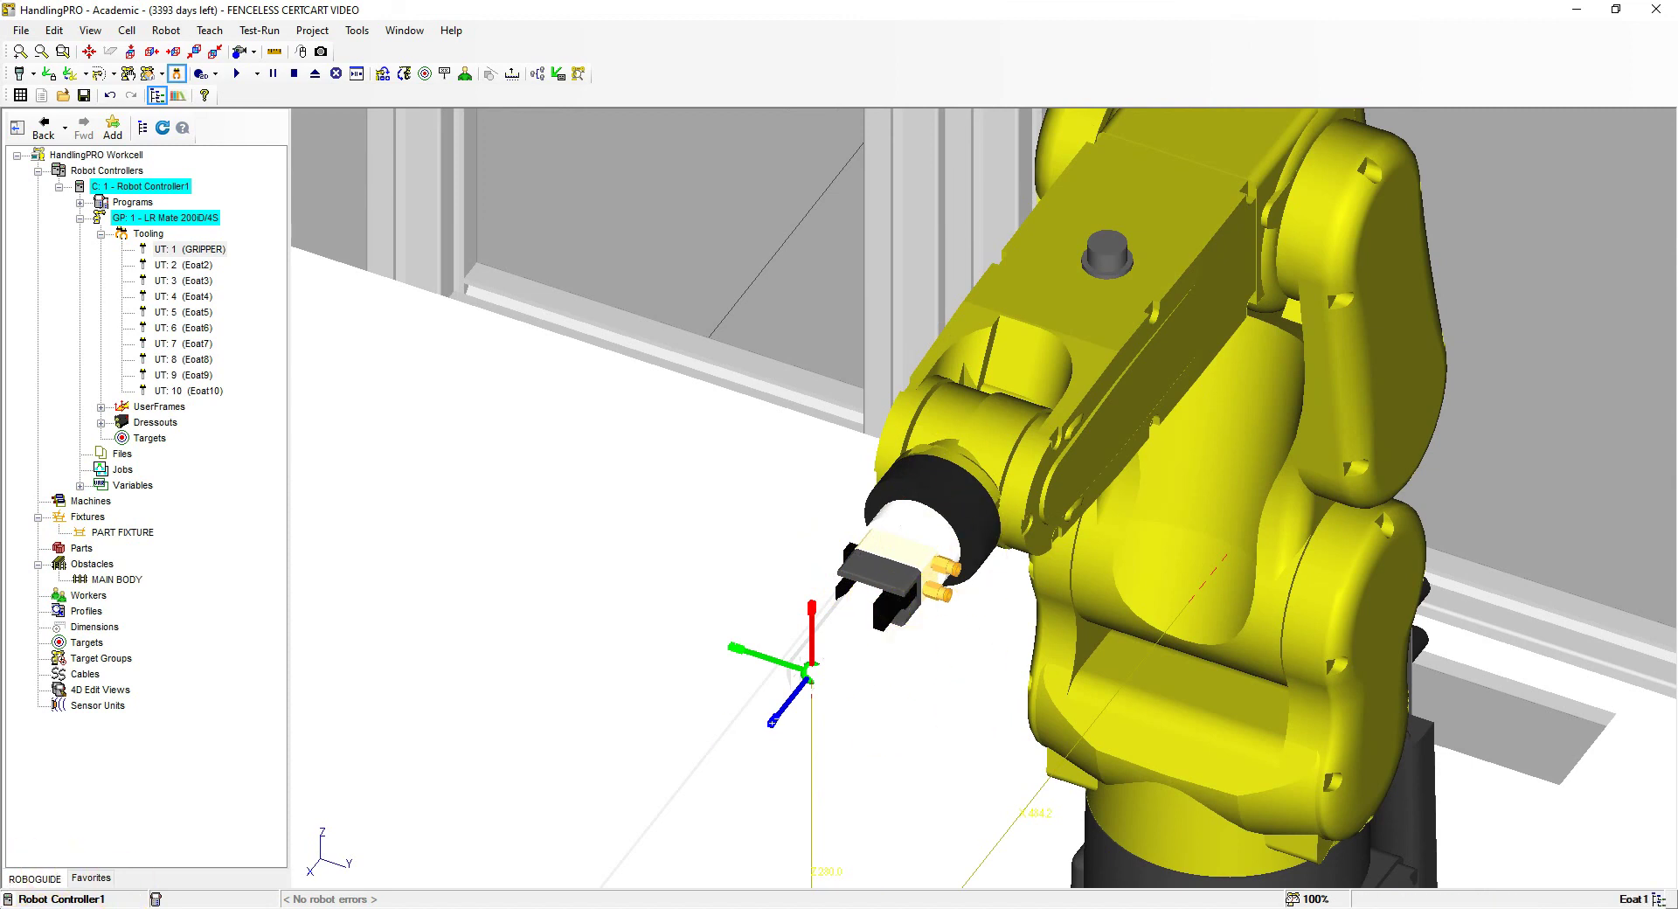
In the teach pendant's joint position readout, set J5 to -90 to turn the wrist down.
{"action": "key", "text": "alt+t"}
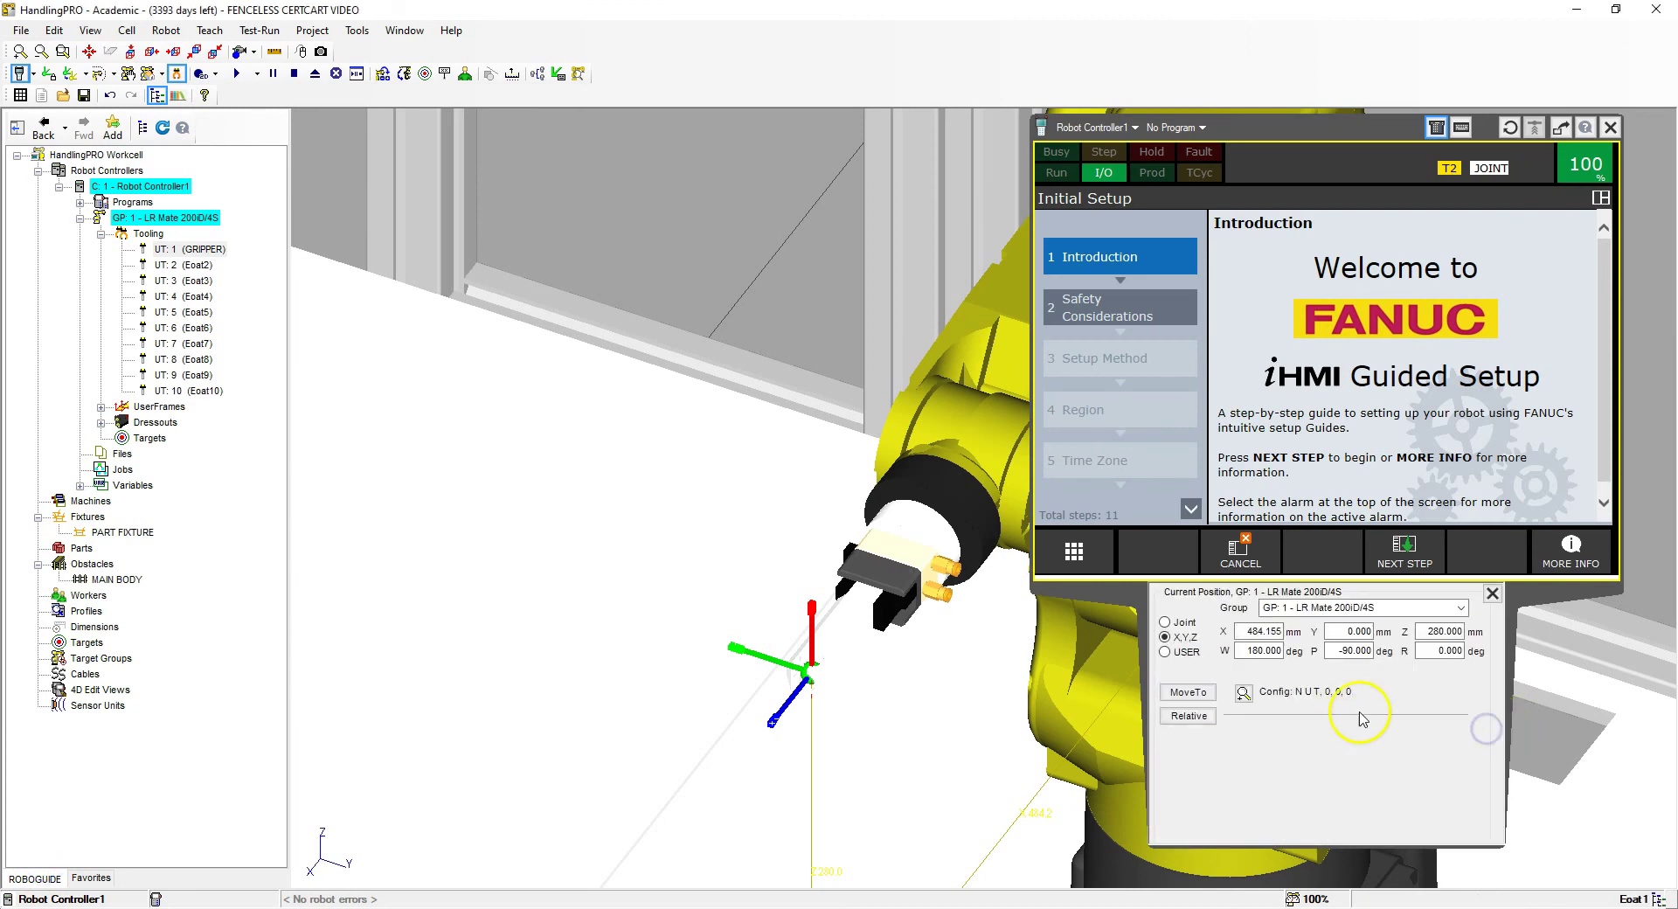
{"action": "left_click", "coordinate": [1166, 621]}
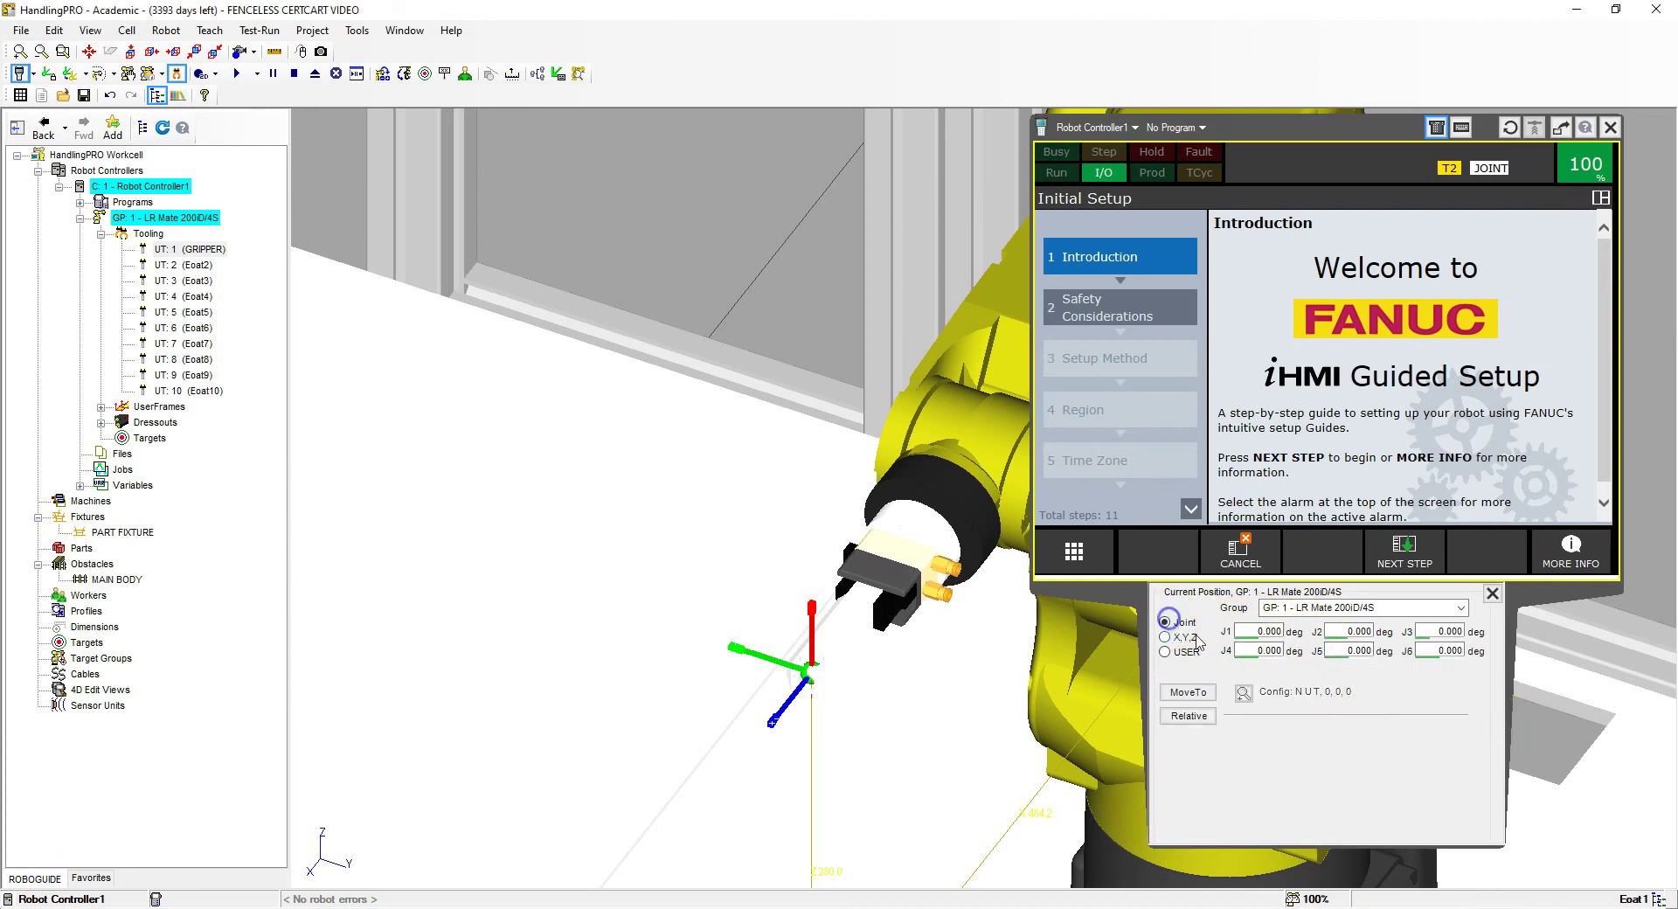
{"action": "double_click", "coordinate": [1346, 650]}
{"action": "type", "text": "-9"}
{"action": "key", "text": "Return"}
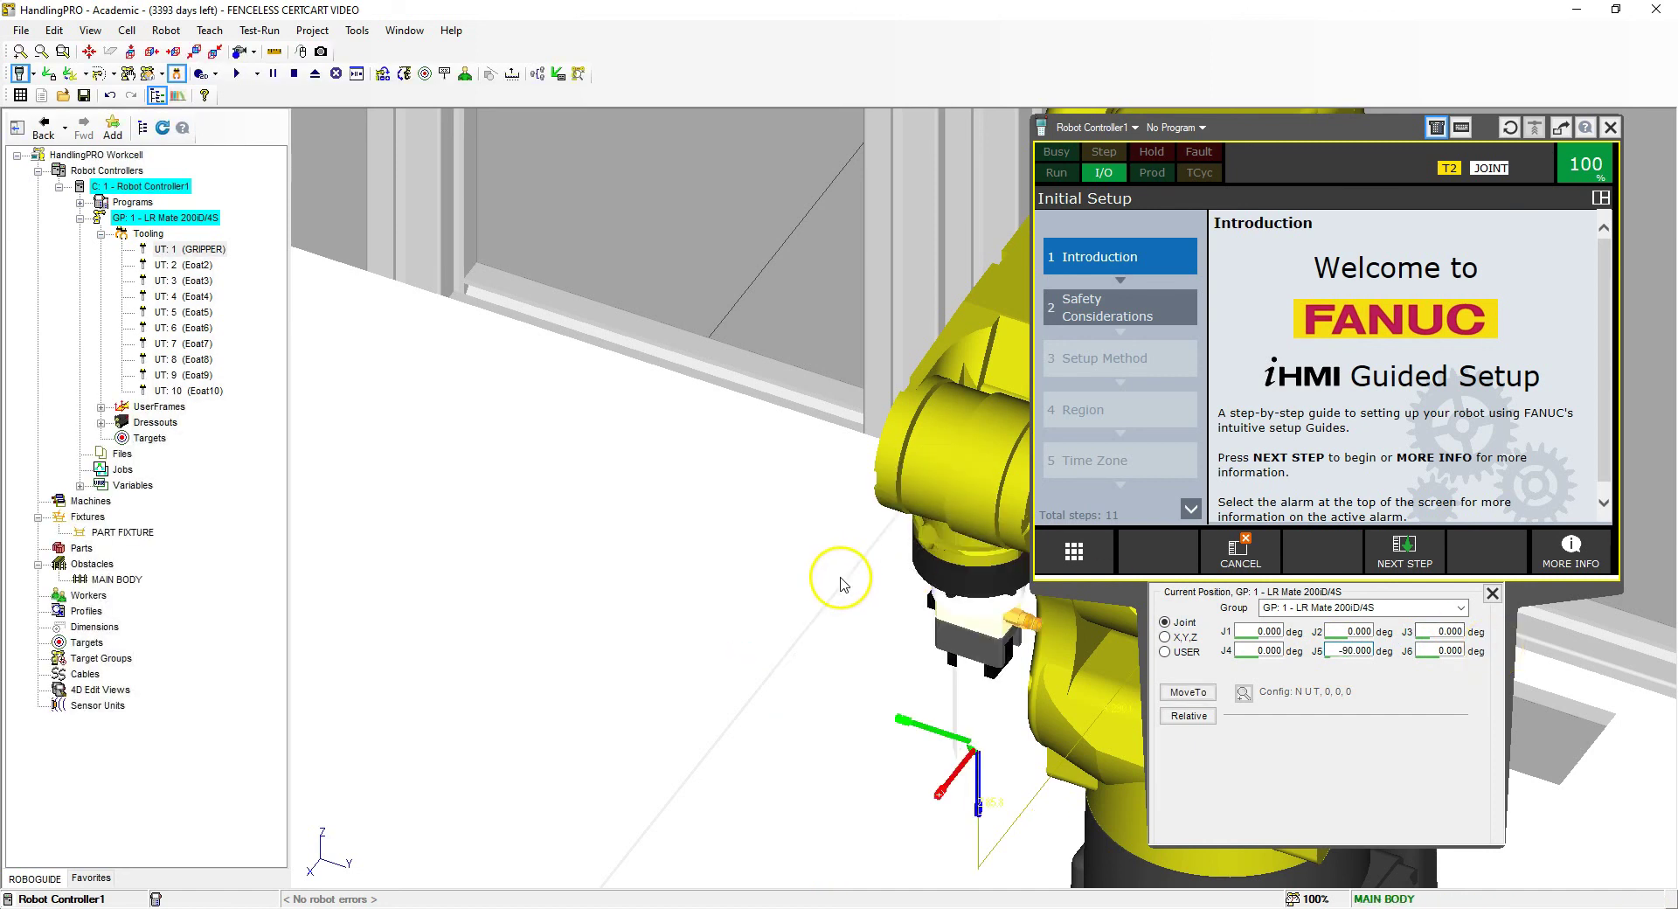
Close the current position readout and adjust the view of the lowered wrist.
{"action": "mouse_move", "coordinate": [839, 580]}
{"action": "right_mouse_down"}
{"action": "mouse_move", "coordinate": [736, 587]}
{"action": "mouse_move", "coordinate": [842, 587]}
{"action": "right_mouse_up"}
{"action": "scroll", "coordinate": [842, 588], "scroll_direction": "down", "scroll_amount": 3}
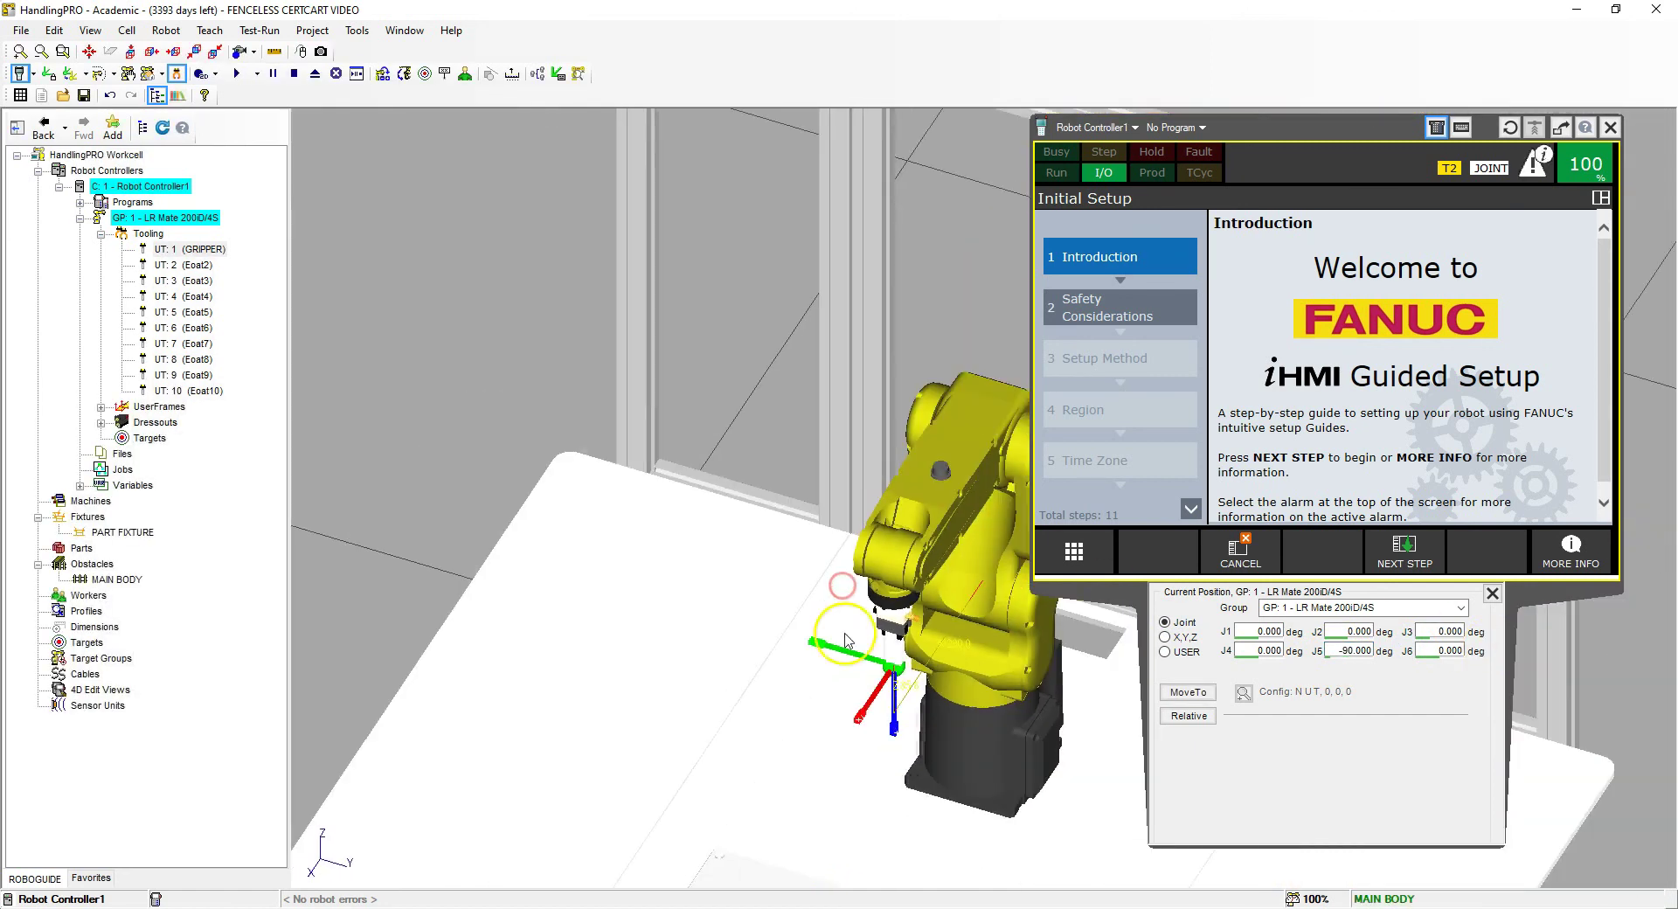
{"action": "scroll", "coordinate": [925, 719], "scroll_direction": "up", "scroll_amount": 5}
{"action": "scroll", "coordinate": [922, 655], "scroll_direction": "up", "scroll_amount": 2}
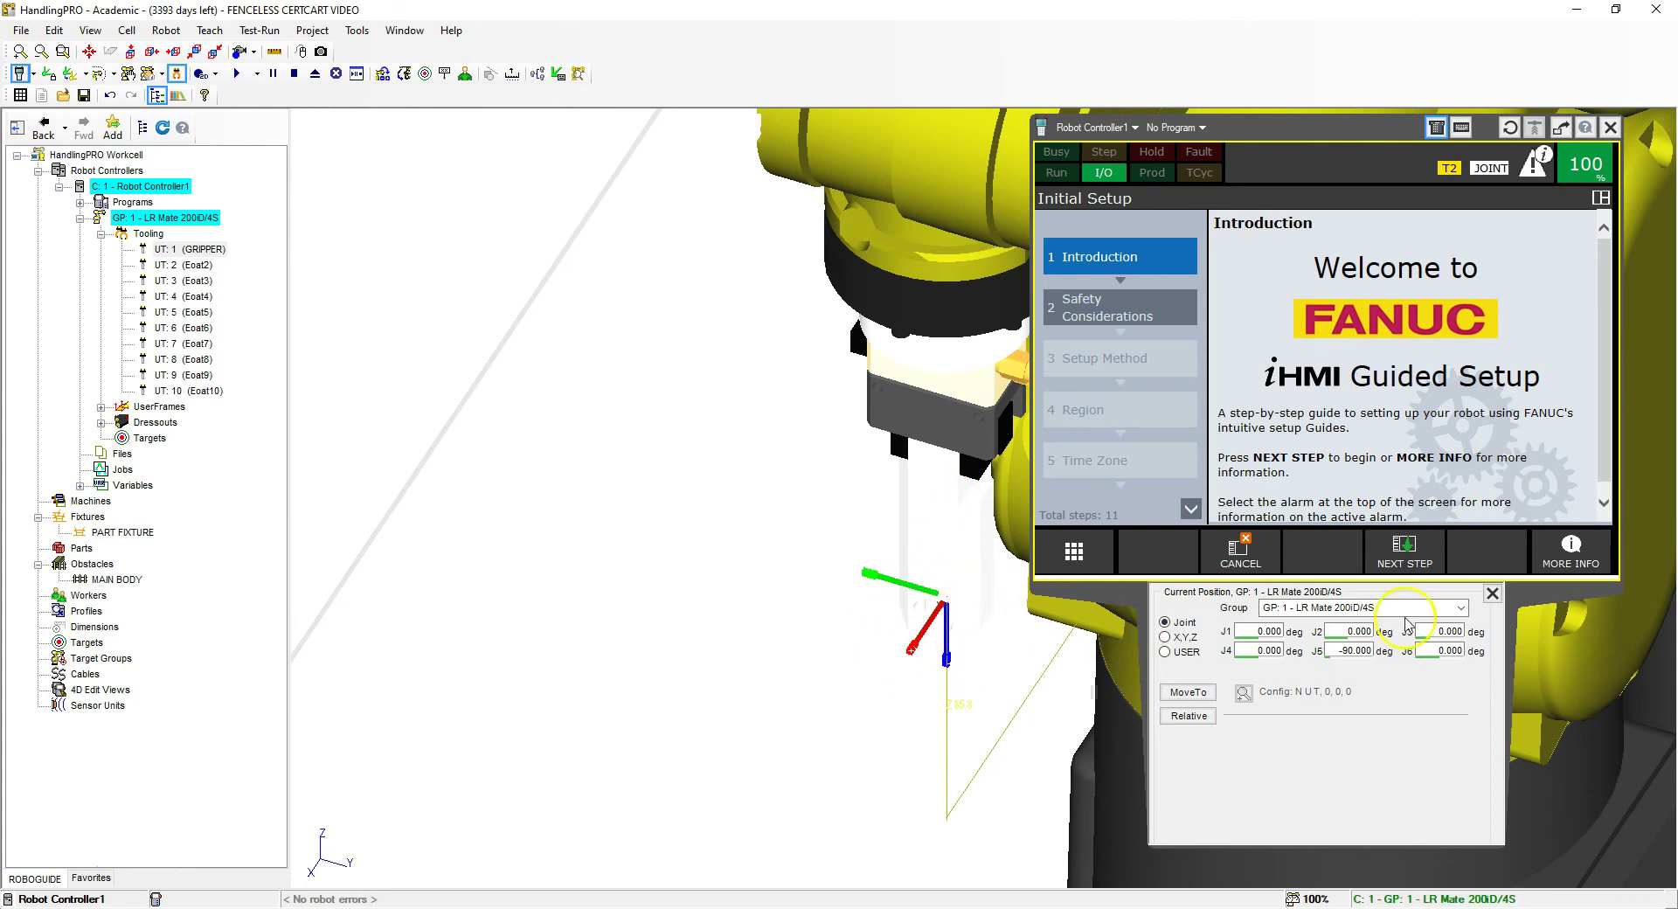
{"action": "left_click", "coordinate": [1488, 597]}
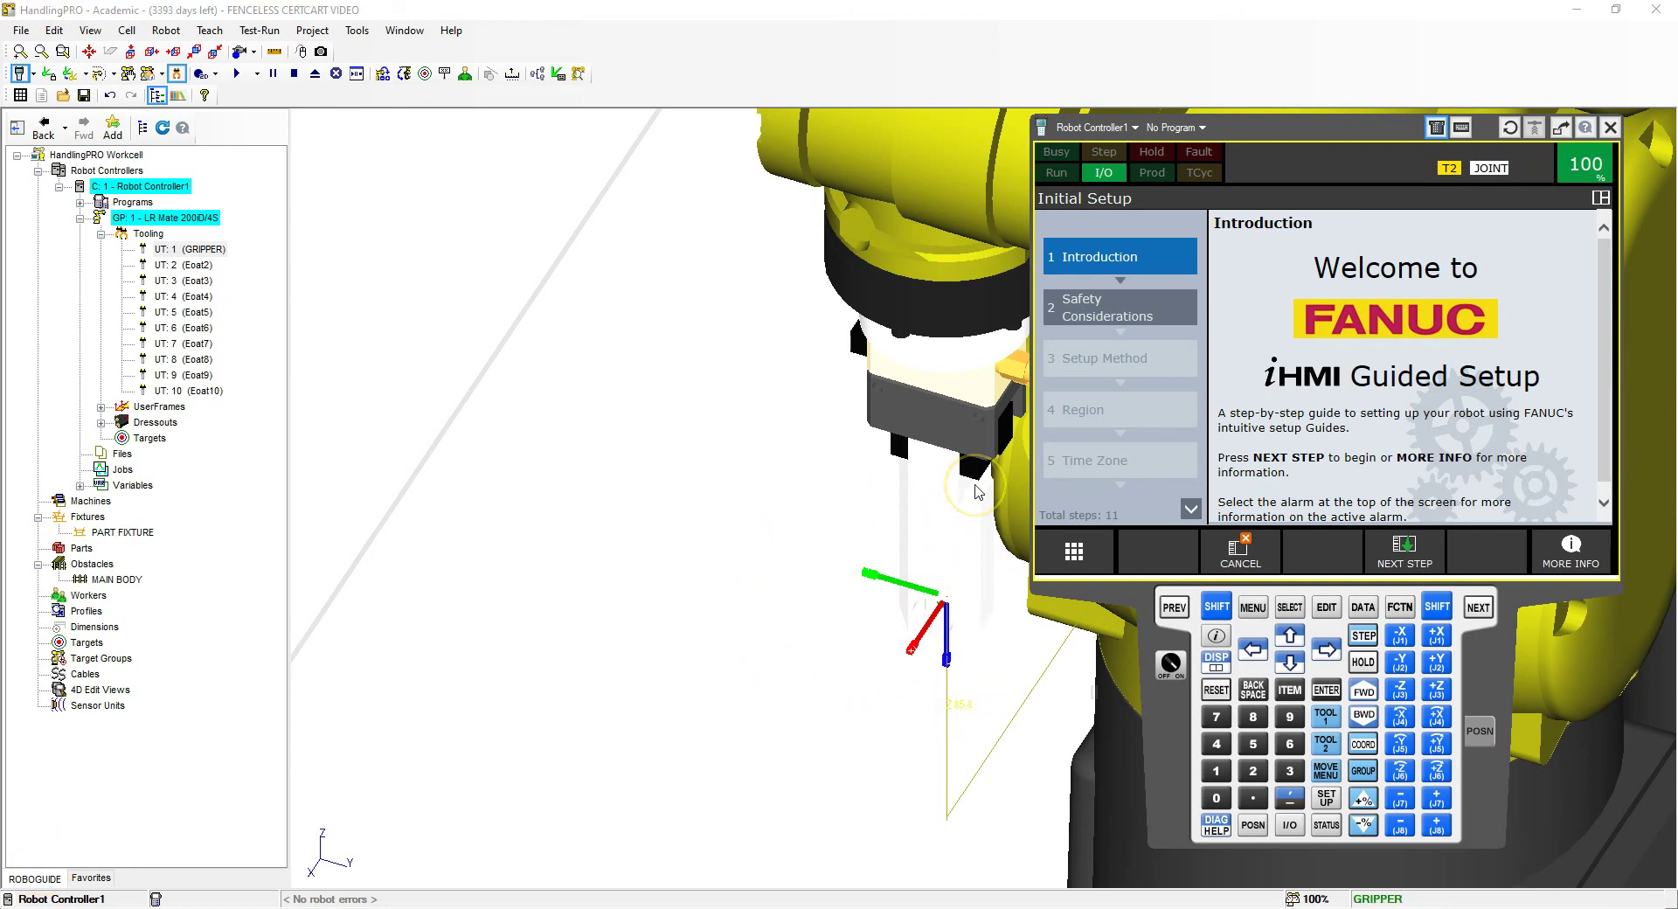
{"action": "left_click", "coordinate": [942, 622]}
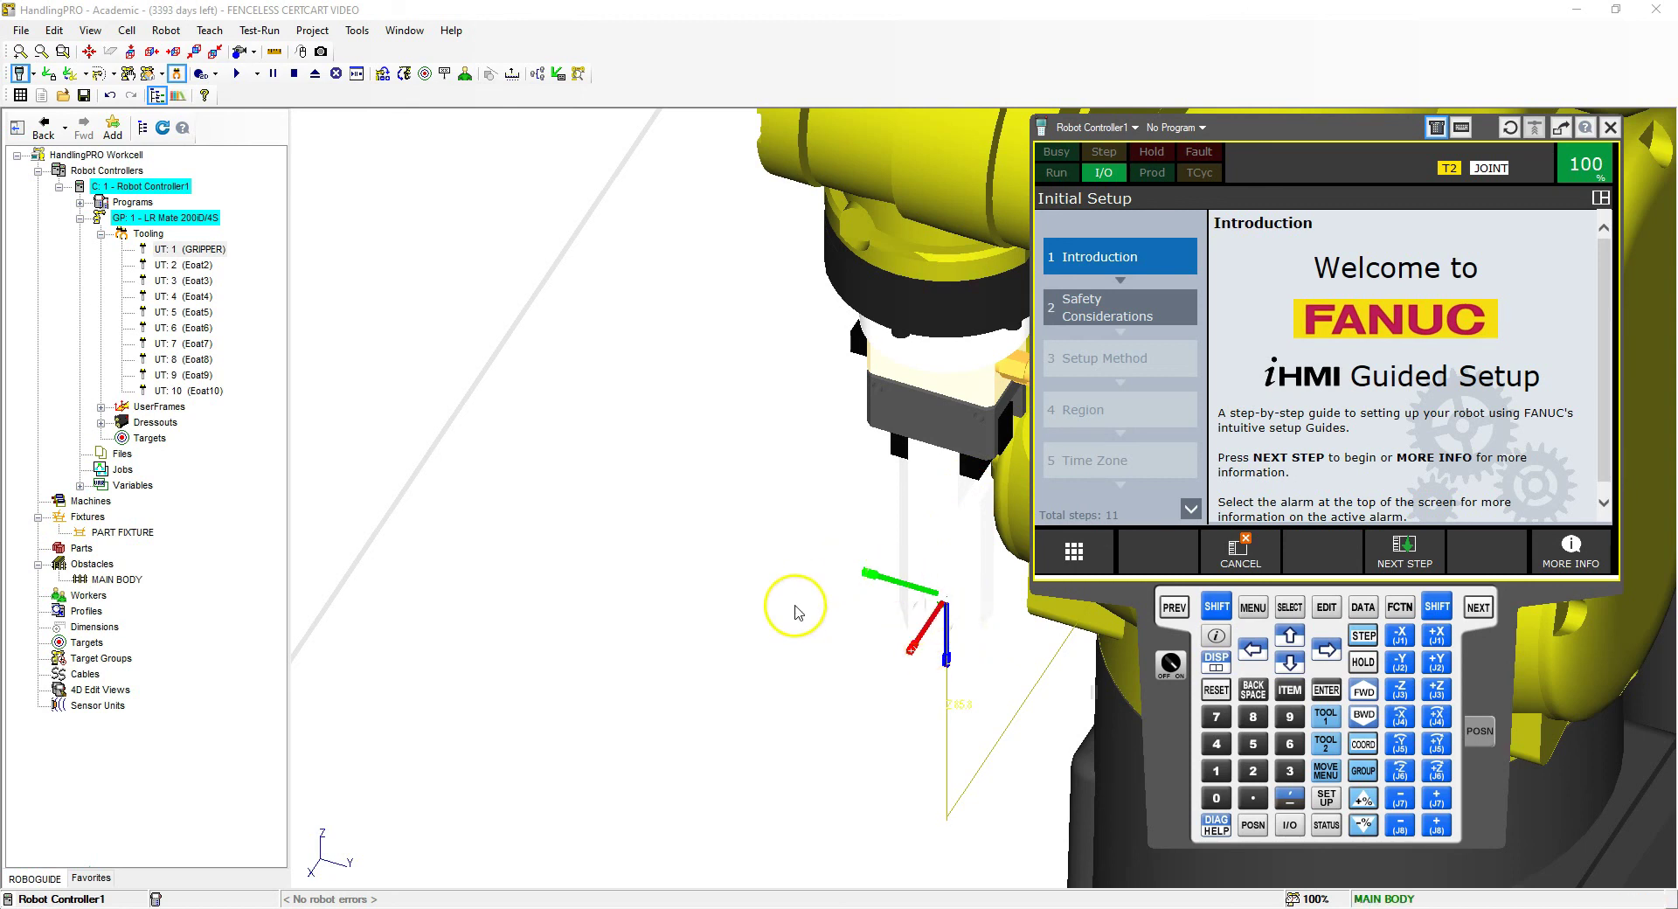
{"action": "scroll", "coordinate": [795, 607], "scroll_direction": "down", "scroll_amount": 3}
Rotate the GRIPPER UTOOL frame to W 180 and apply it.
{"action": "left_click", "coordinate": [1610, 126]}
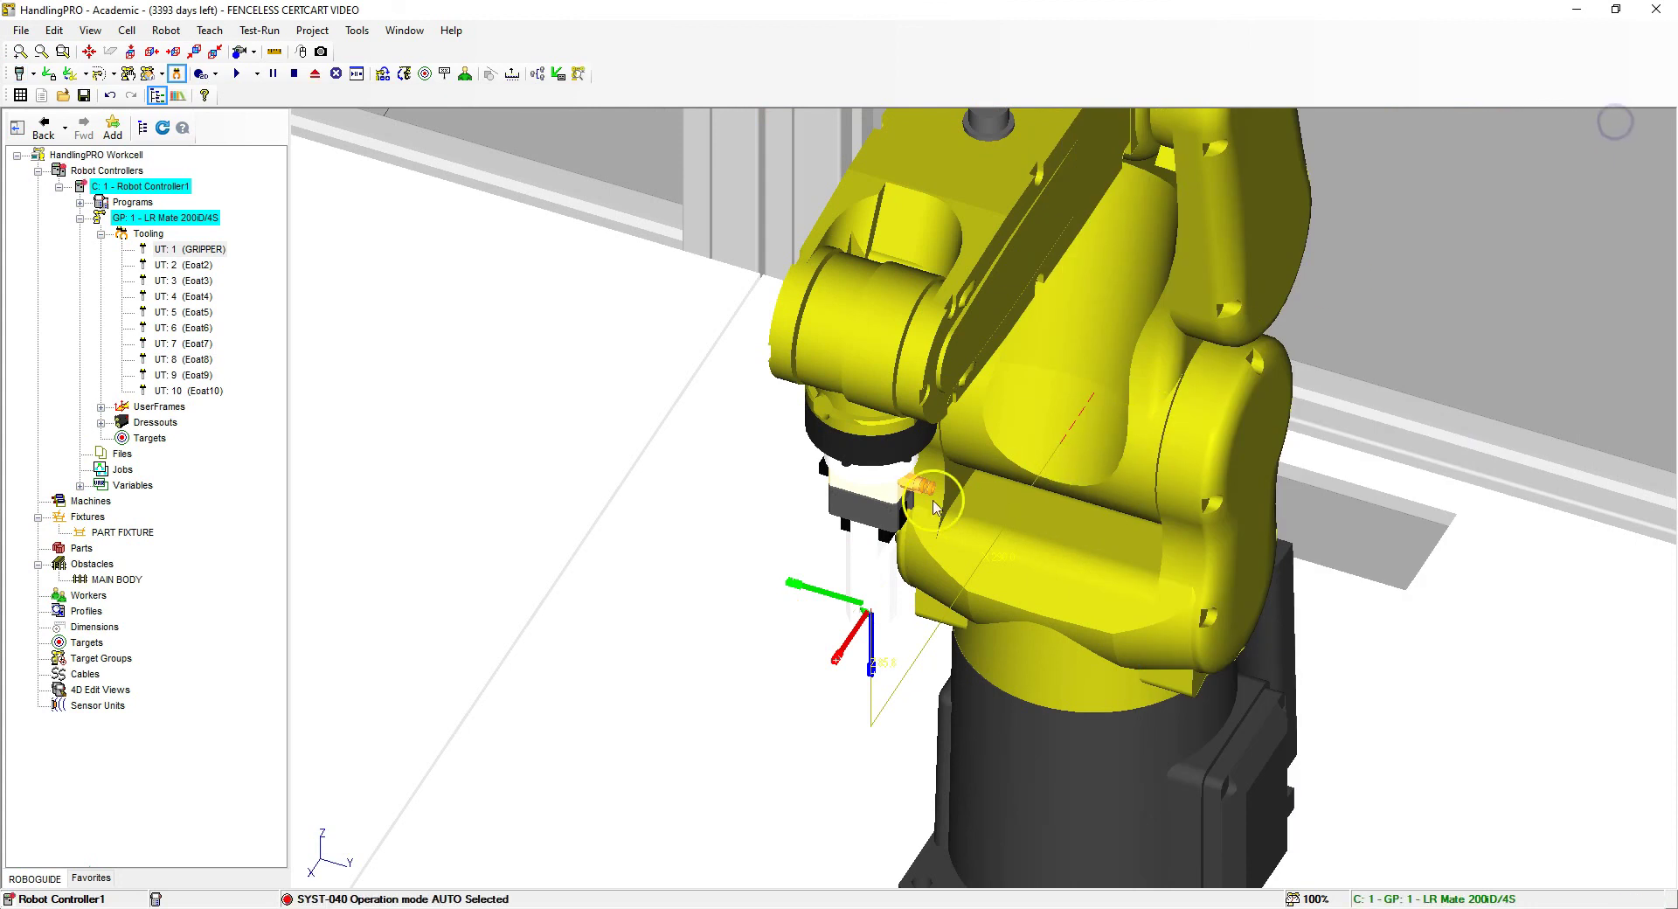
{"action": "double_click", "coordinate": [877, 525]}
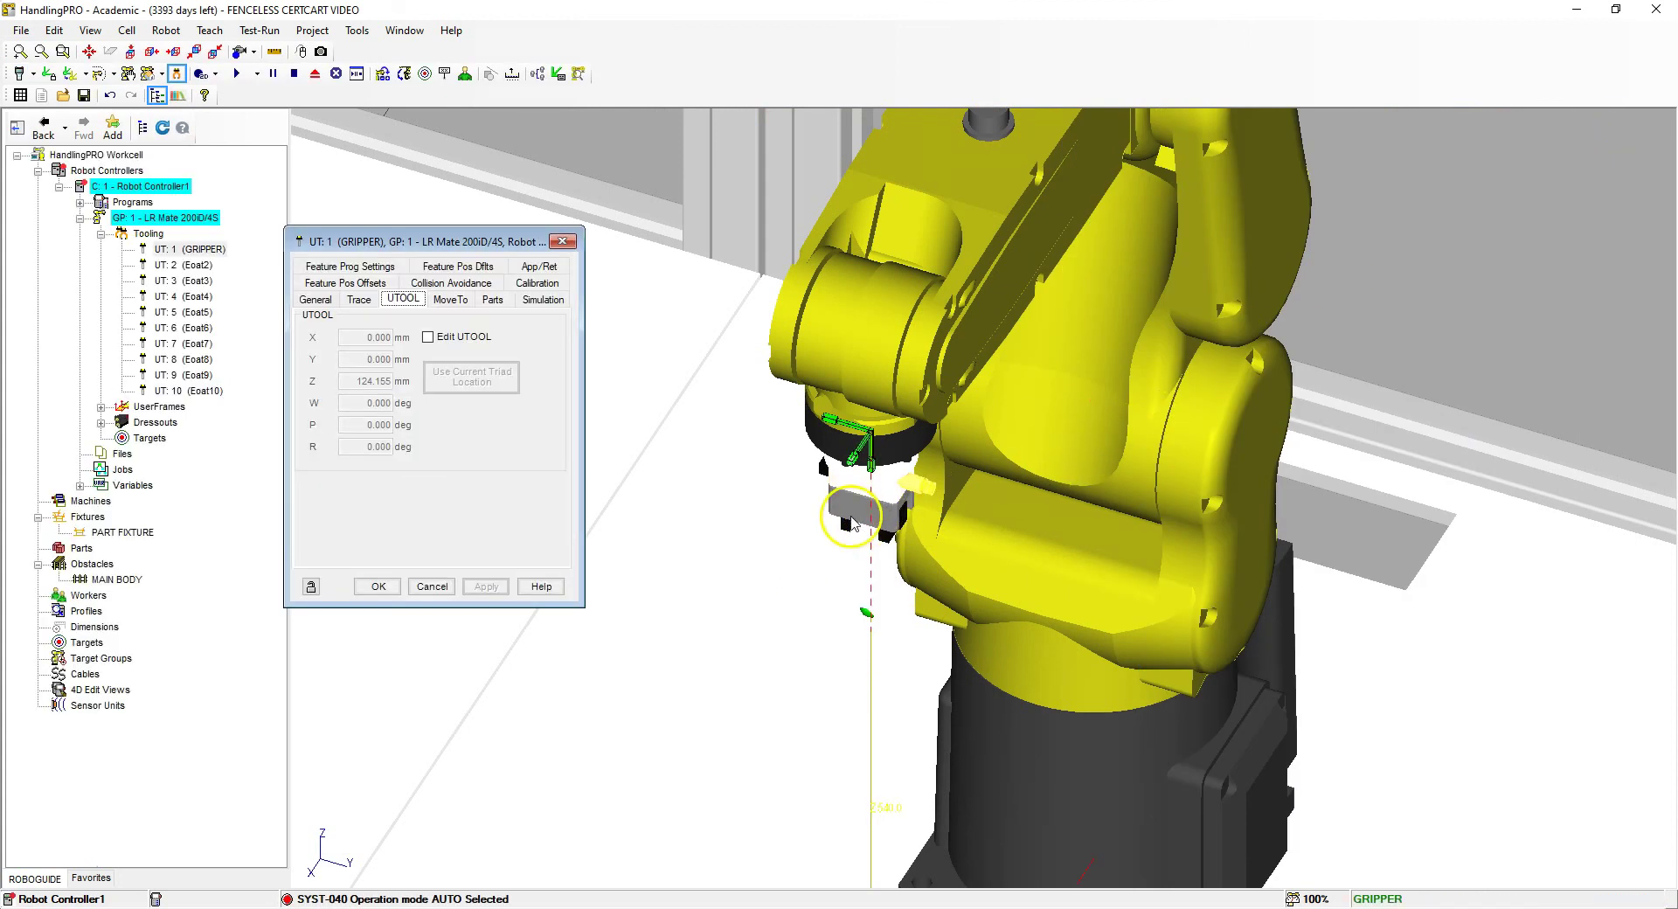
{"action": "scroll", "coordinate": [951, 540], "scroll_direction": "down", "scroll_amount": 3}
{"action": "scroll", "coordinate": [768, 487], "scroll_direction": "up", "scroll_amount": 5}
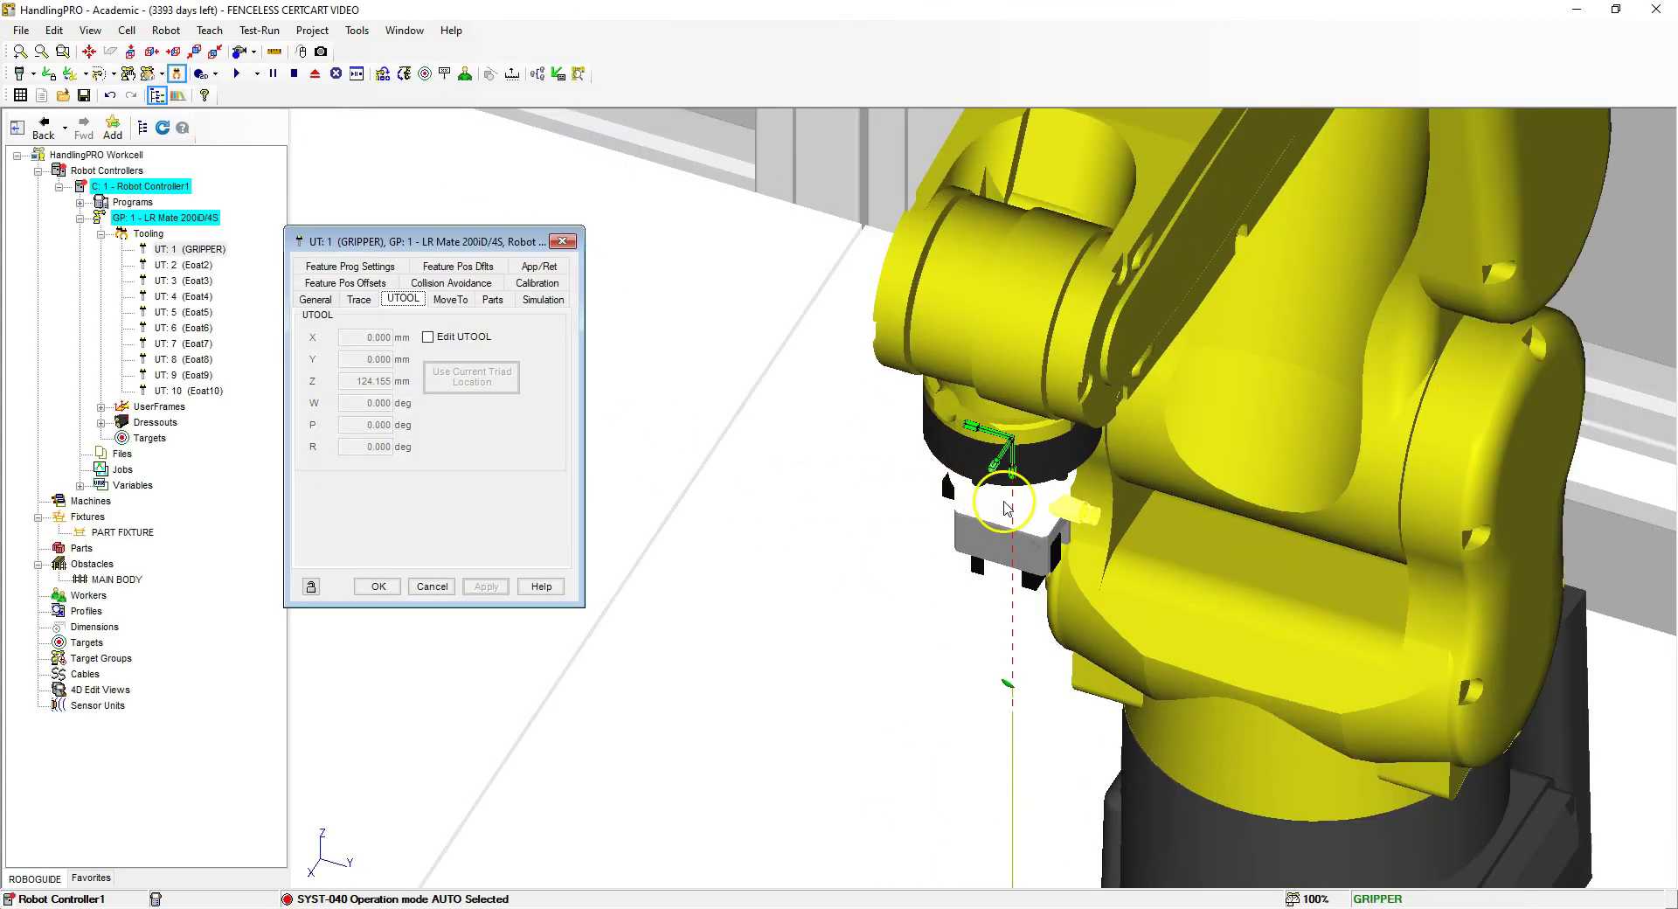
{"action": "left_click", "coordinate": [429, 337]}
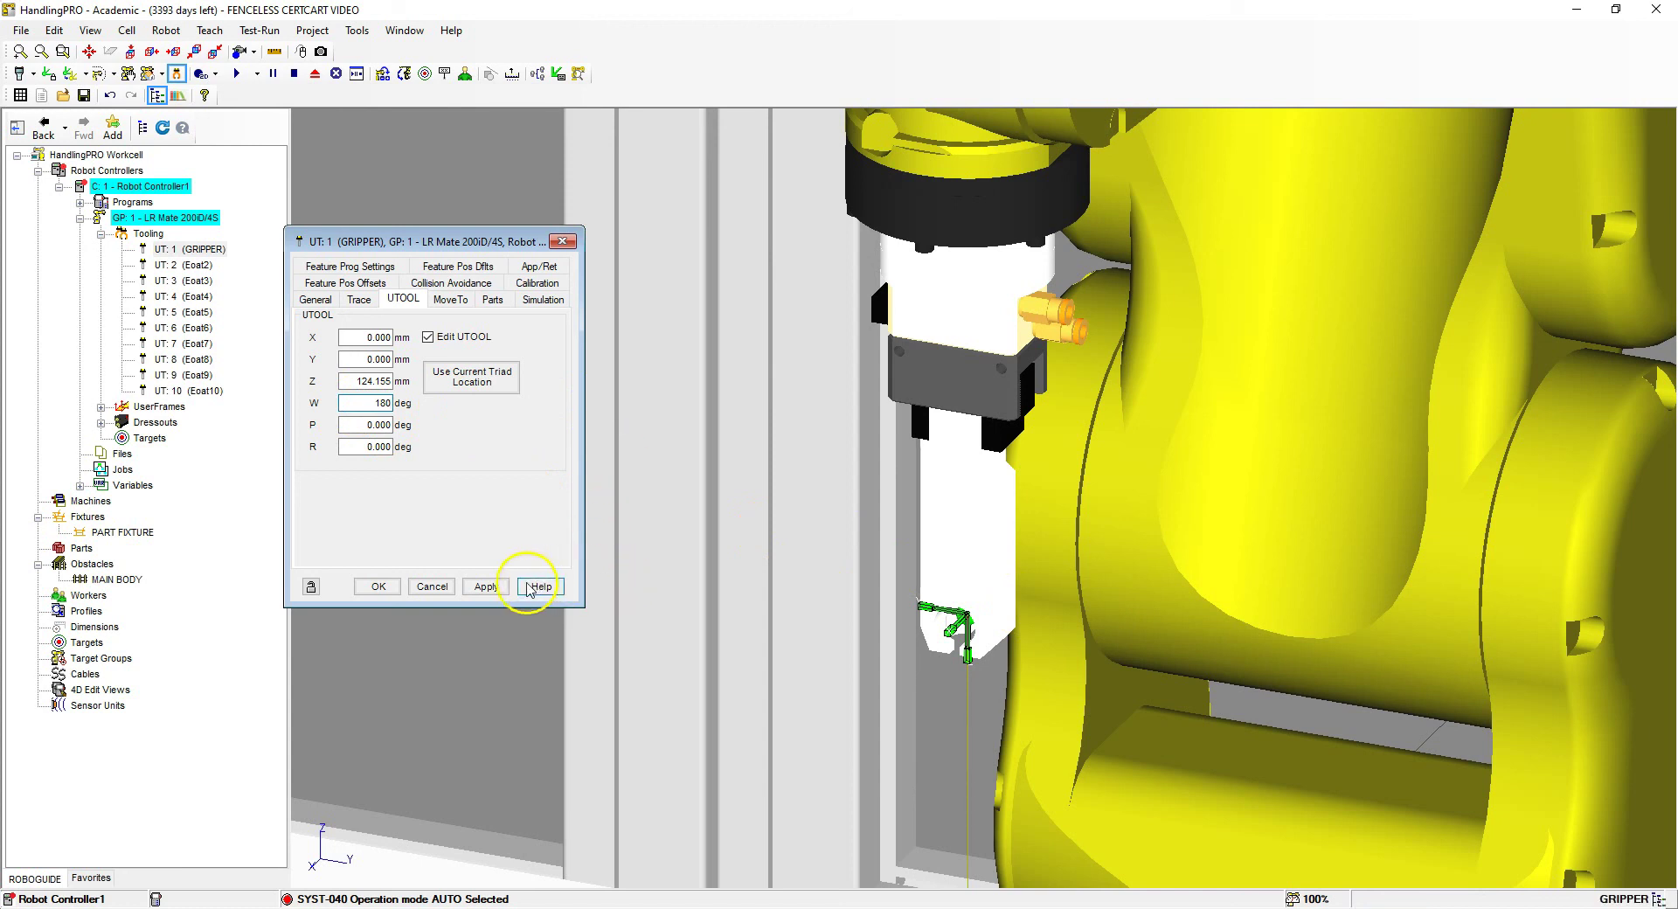
{"action": "left_click", "coordinate": [486, 584]}
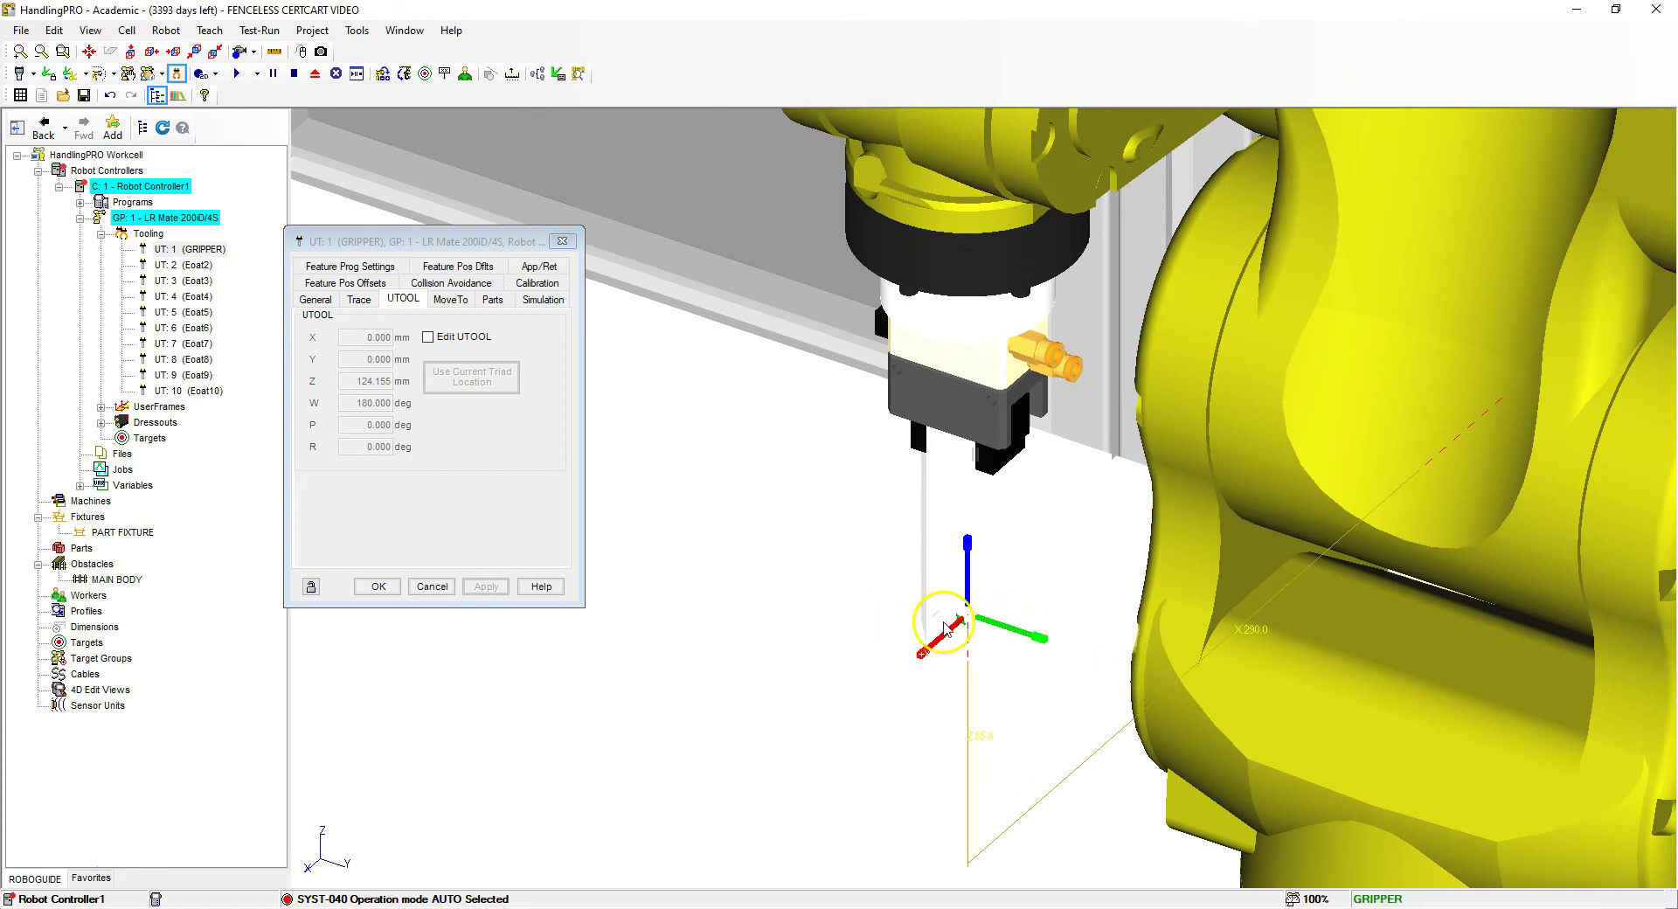
Review the tool frame (Z 124.155 mm, W 180°) and close its settings with OK.
{"action": "scroll", "coordinate": [937, 645], "scroll_direction": "down", "scroll_amount": 5}
{"action": "scroll", "coordinate": [974, 656], "scroll_direction": "down", "scroll_amount": 1}
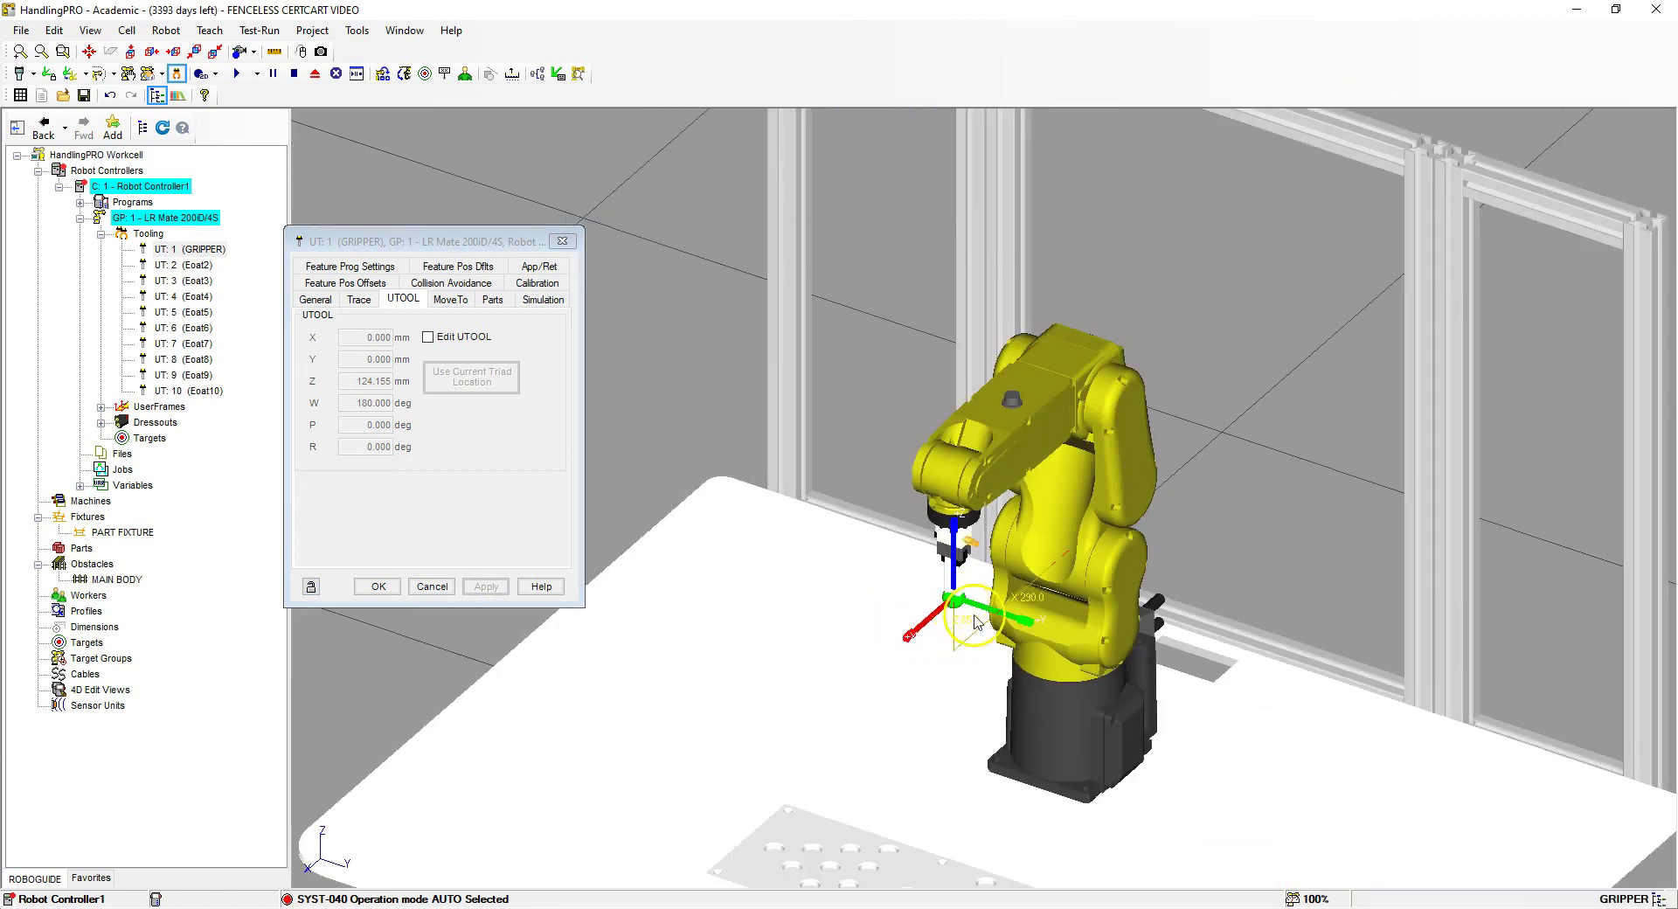
{"action": "scroll", "coordinate": [995, 671], "scroll_direction": "down", "scroll_amount": 1}
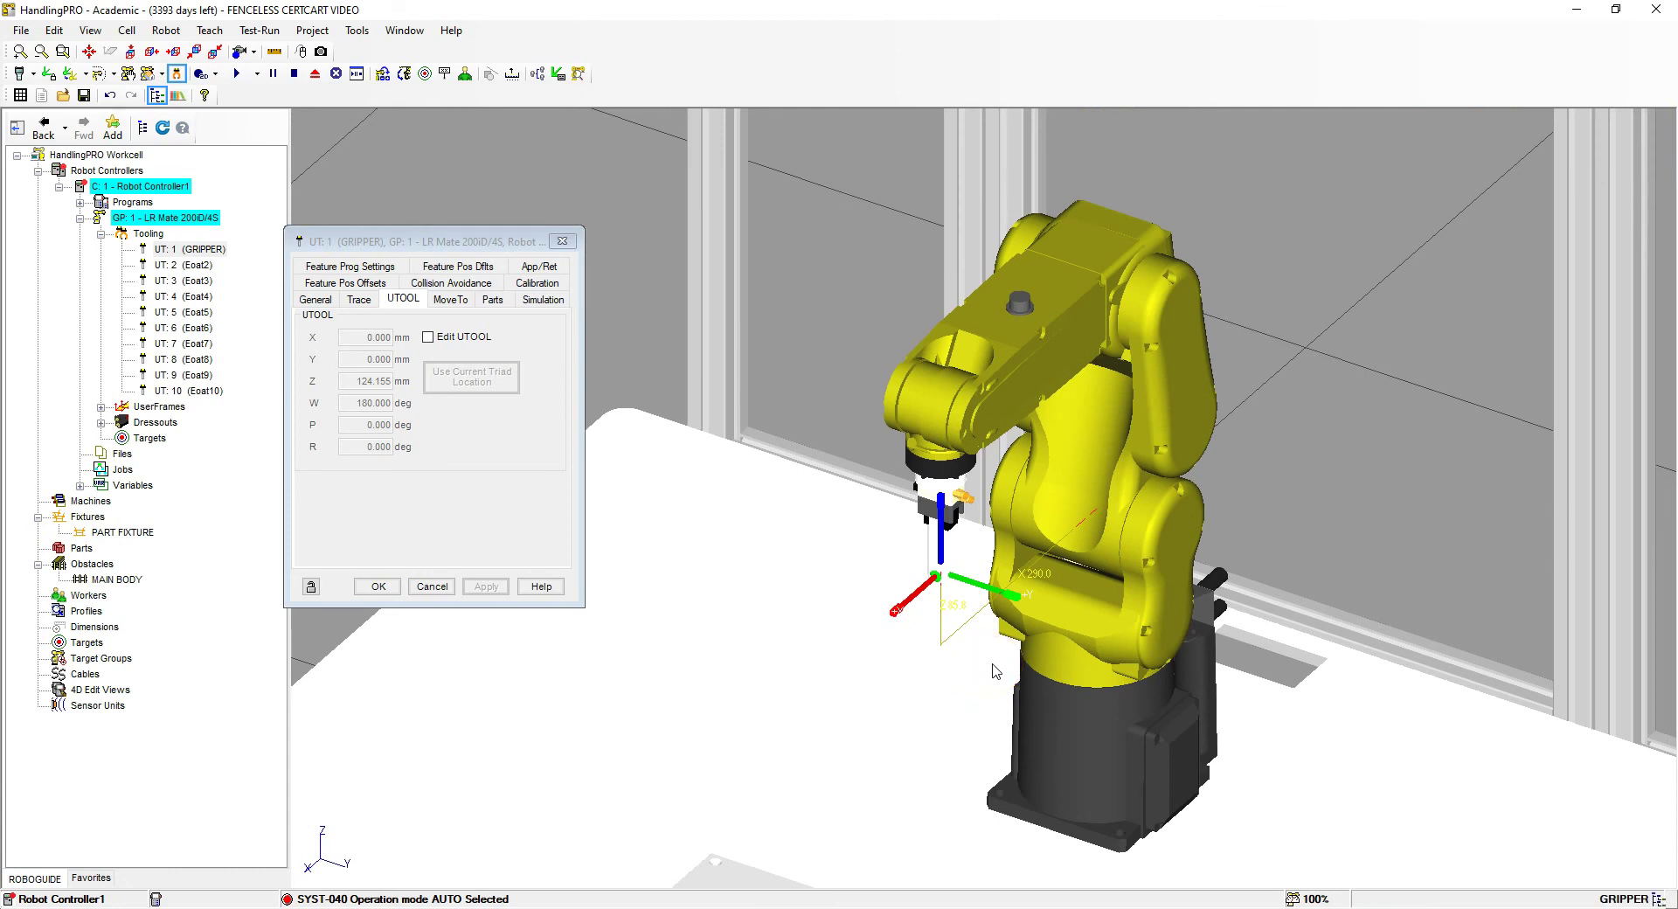
{"action": "left_click", "coordinate": [374, 586]}
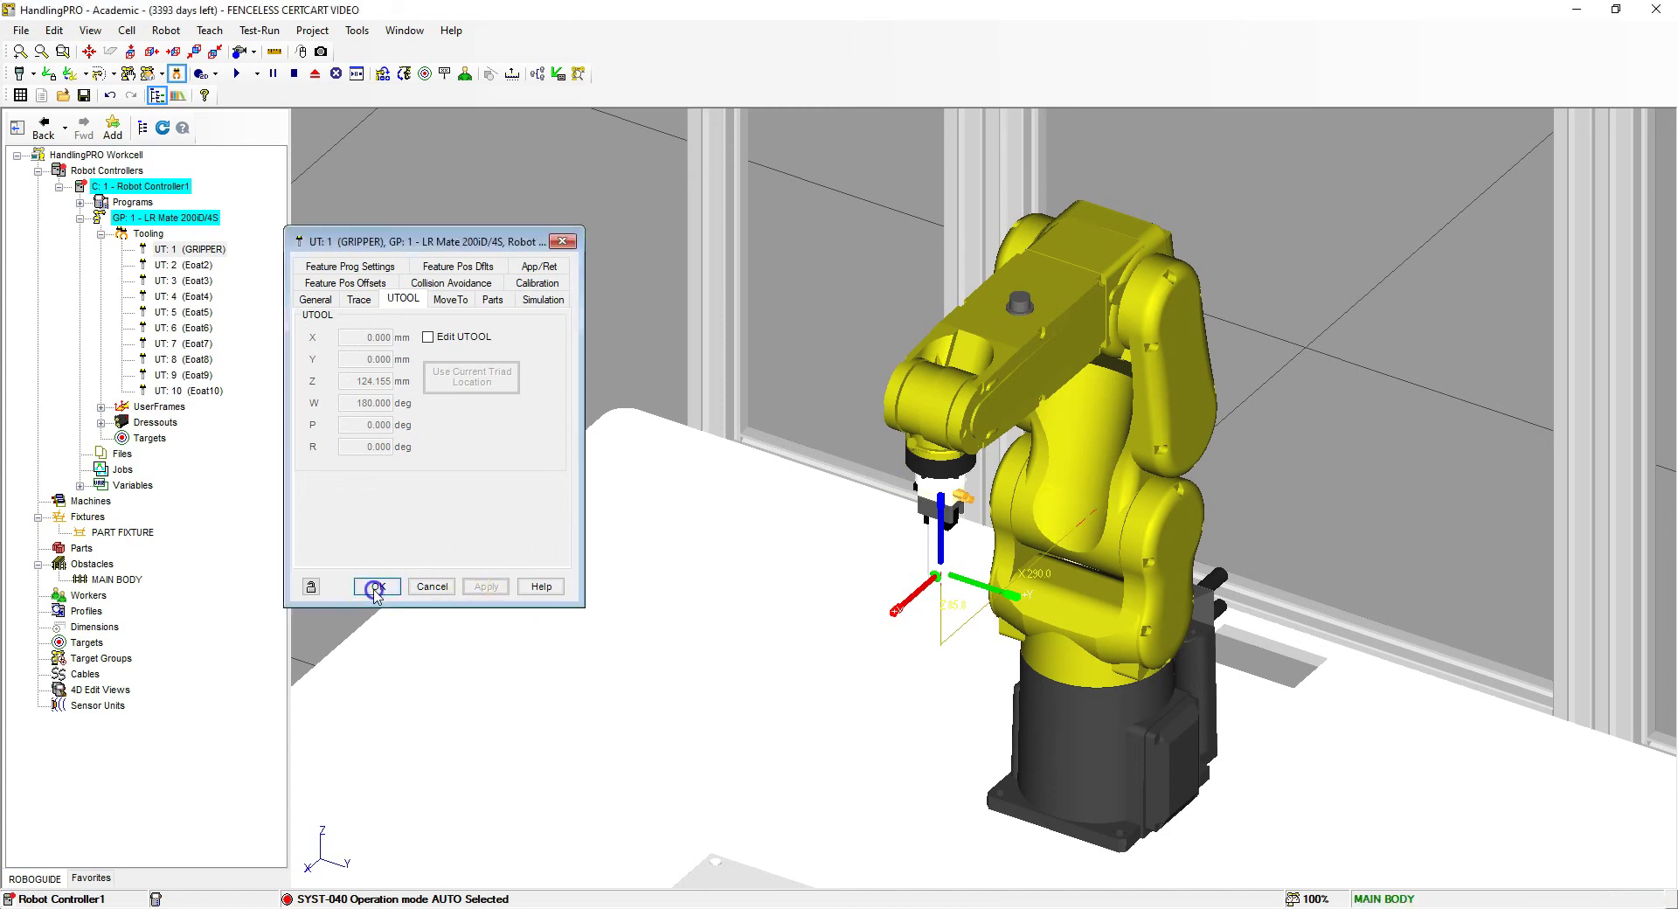
{"action": "left_click", "coordinate": [1073, 620]}
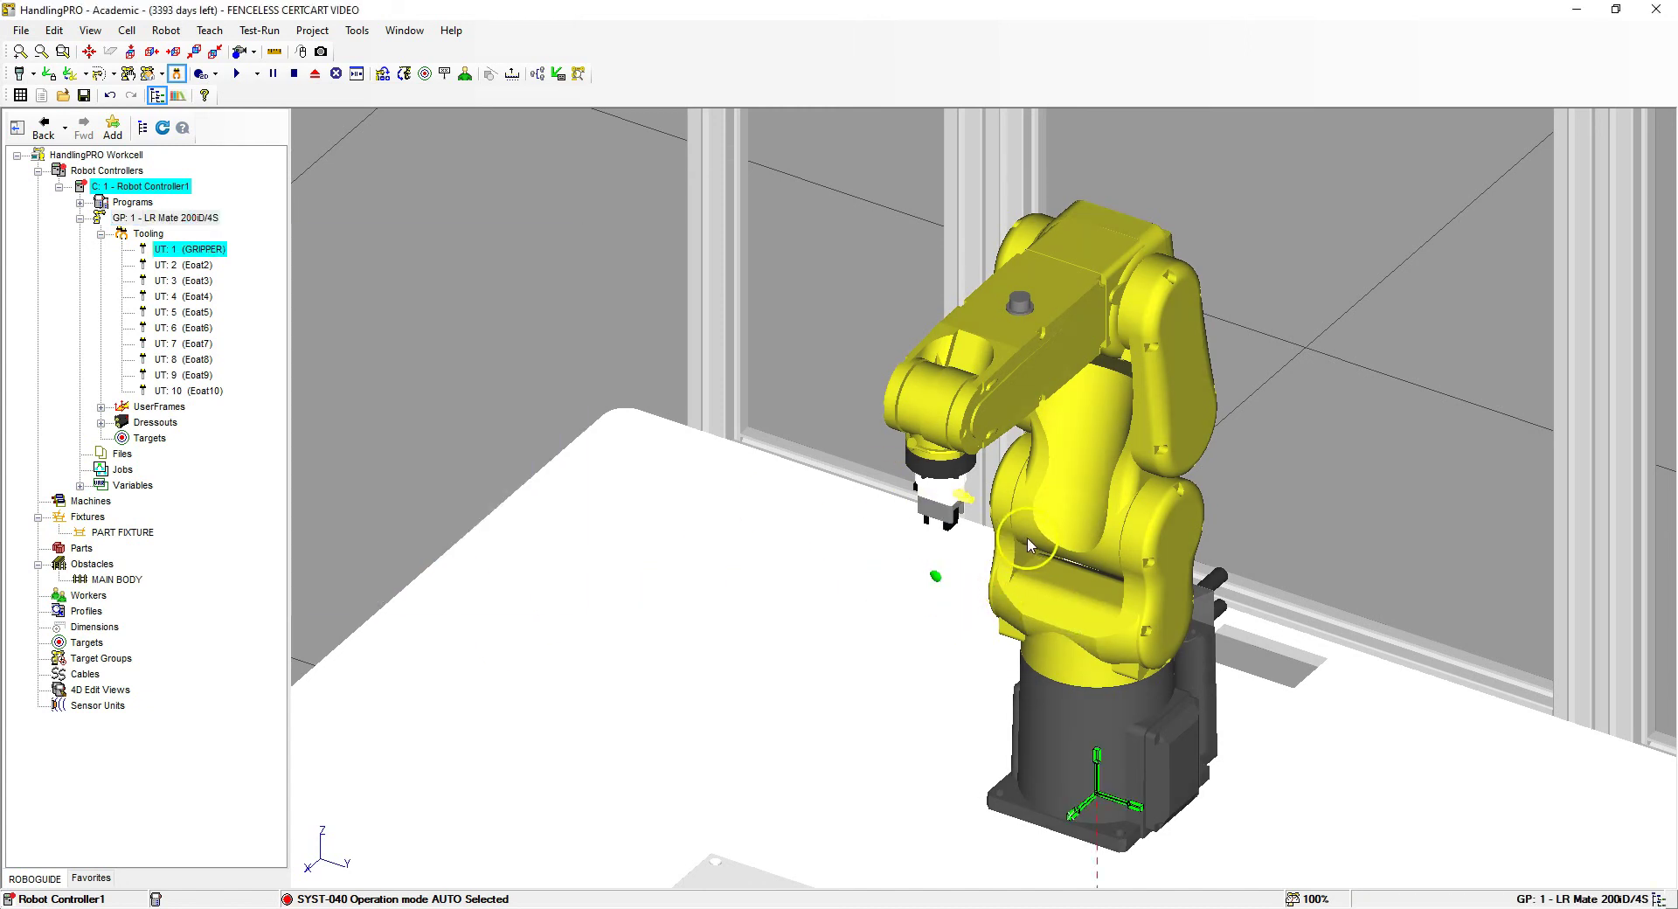
Zoom in on the gripper and toggle the Open/Close Hand button, ending with the jaws open.
{"action": "scroll", "coordinate": [1125, 584], "scroll_direction": "down", "scroll_amount": 5}
{"action": "scroll", "coordinate": [980, 482], "scroll_direction": "up", "scroll_amount": 4}
{"action": "scroll", "coordinate": [980, 481], "scroll_direction": "up", "scroll_amount": 2}
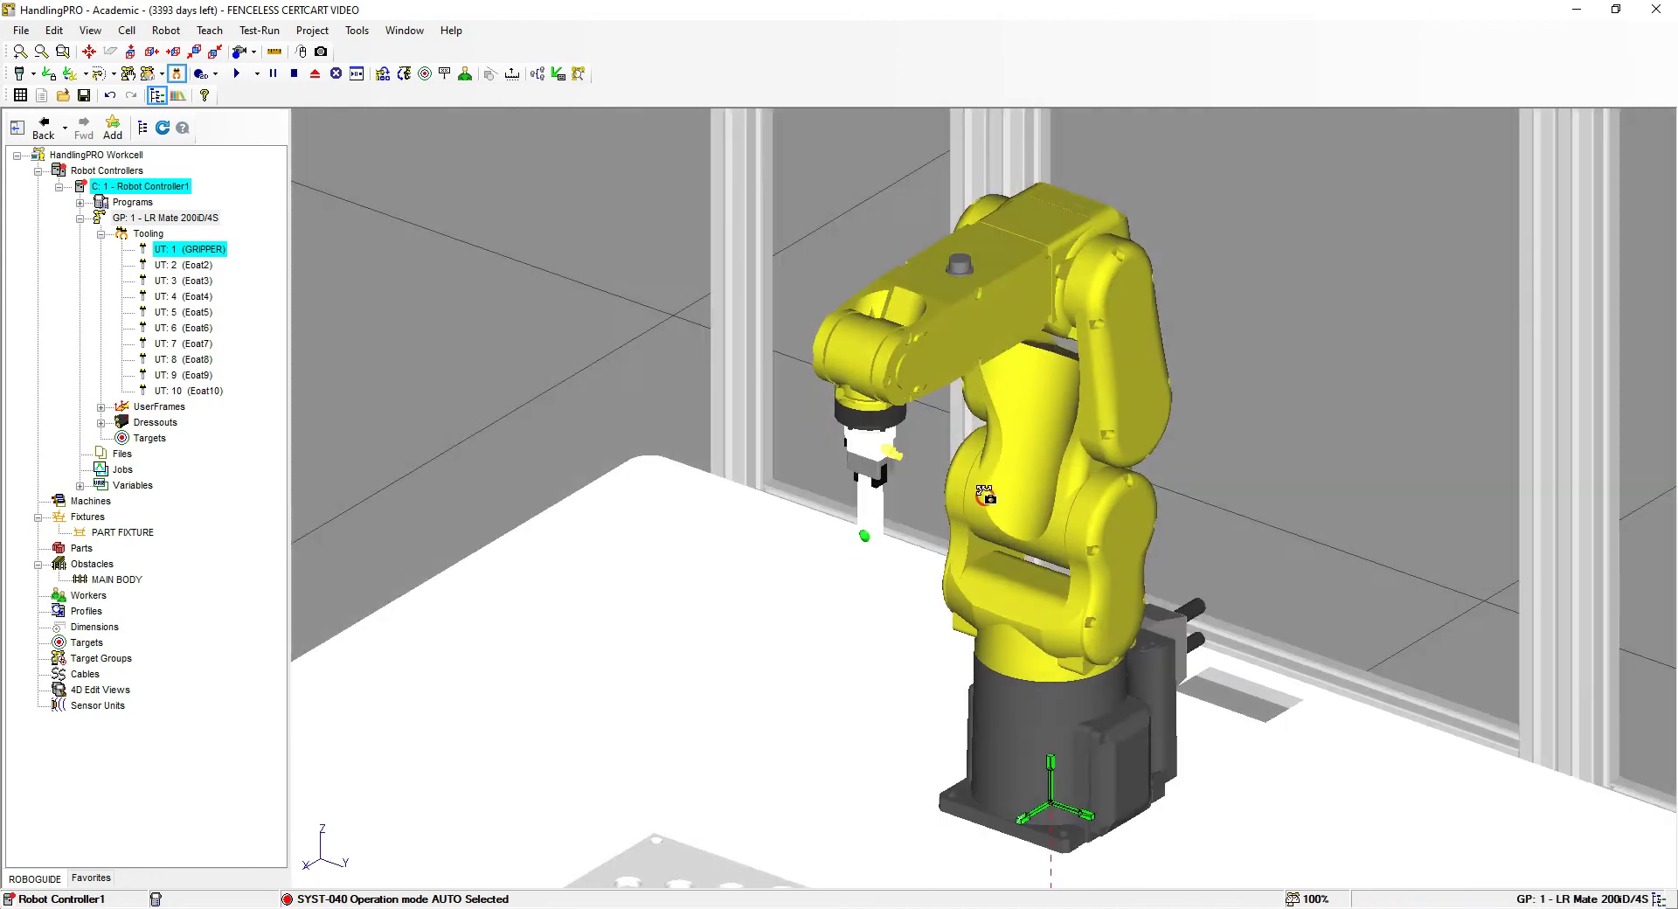
{"action": "scroll", "coordinate": [981, 482], "scroll_direction": "up", "scroll_amount": 2}
{"action": "scroll", "coordinate": [981, 481], "scroll_direction": "down", "scroll_amount": 1}
{"action": "scroll", "coordinate": [981, 481], "scroll_direction": "down", "scroll_amount": 3}
{"action": "scroll", "coordinate": [899, 457], "scroll_direction": "up", "scroll_amount": 5}
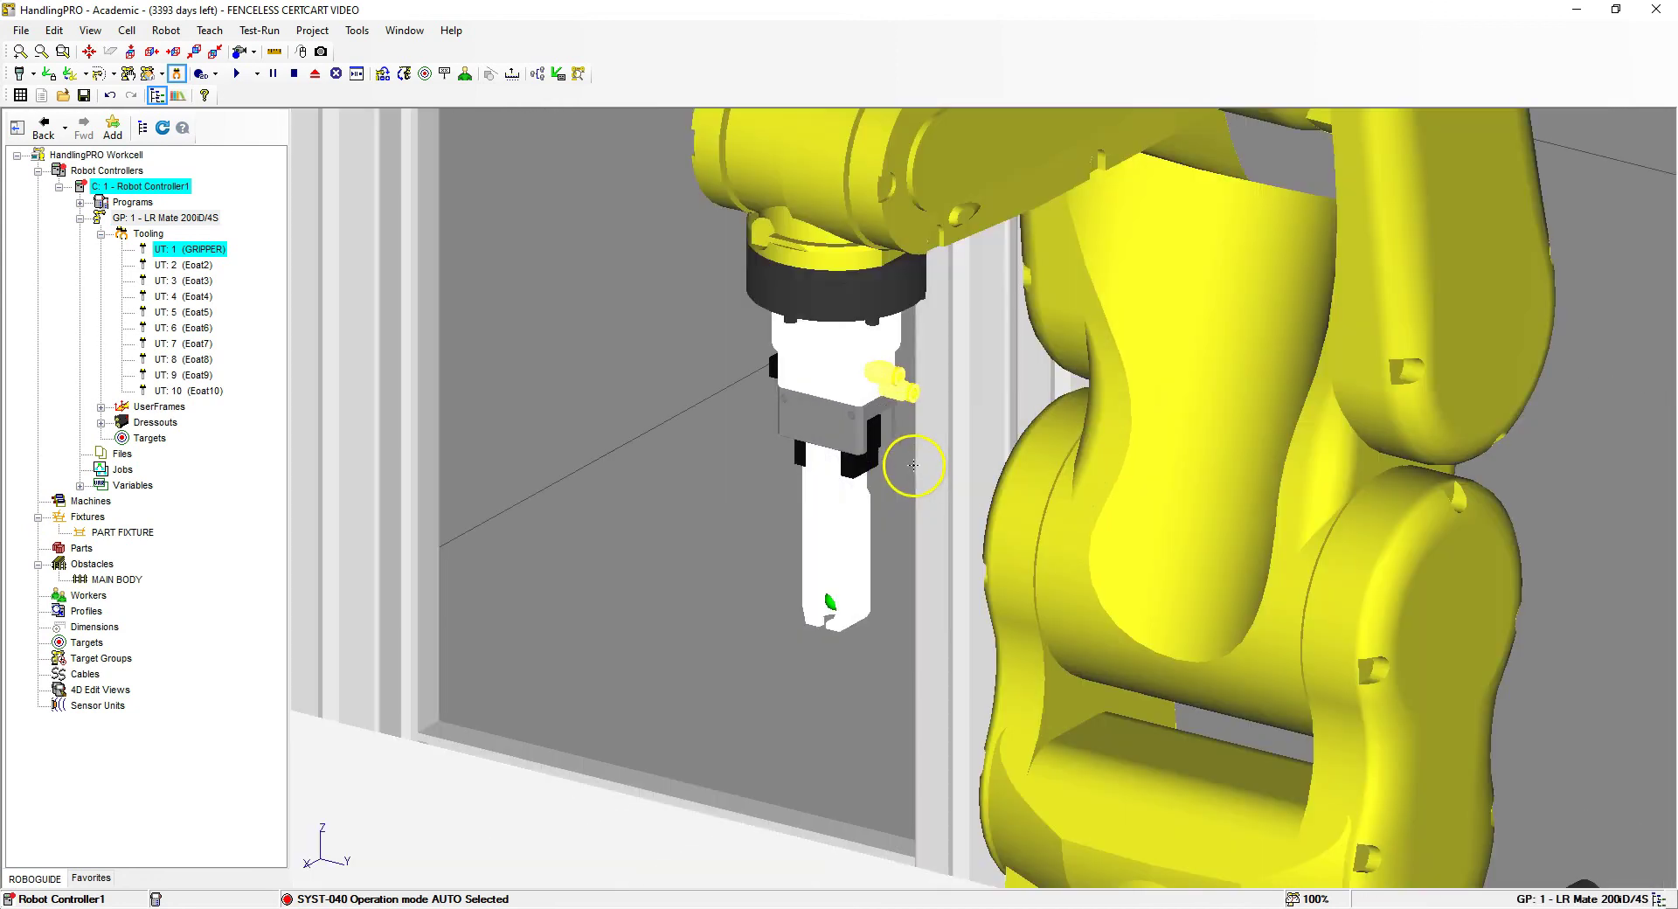
{"action": "scroll", "coordinate": [742, 369], "scroll_direction": "up", "scroll_amount": 2}
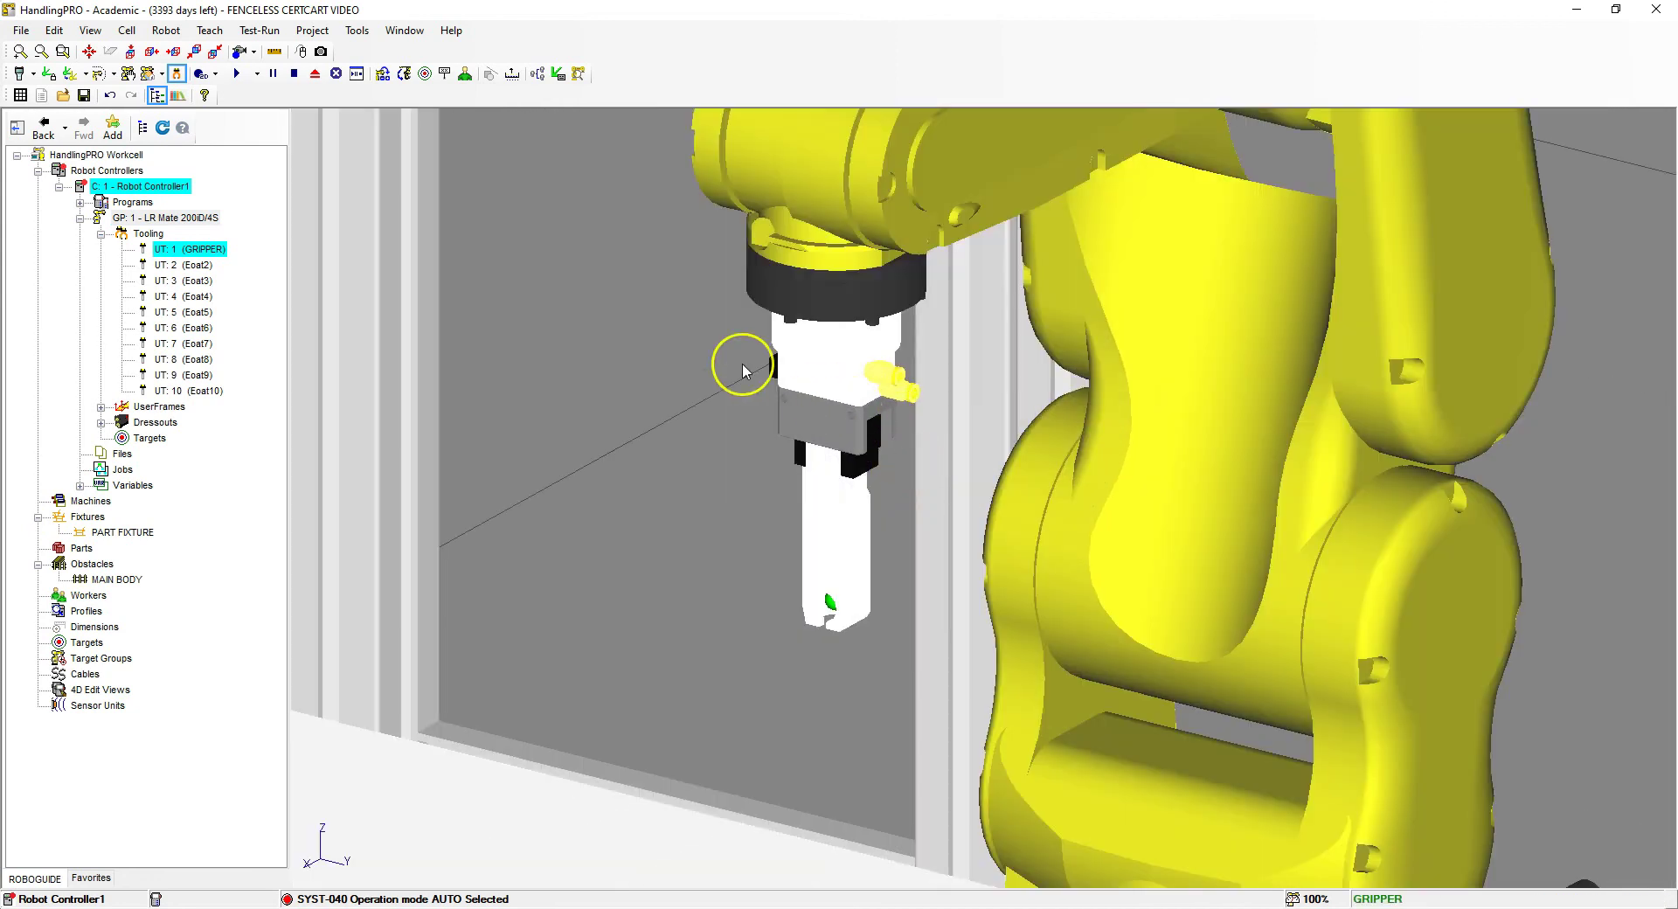
{"action": "left_click", "coordinate": [176, 73]}
{"action": "left_click", "coordinate": [176, 74]}
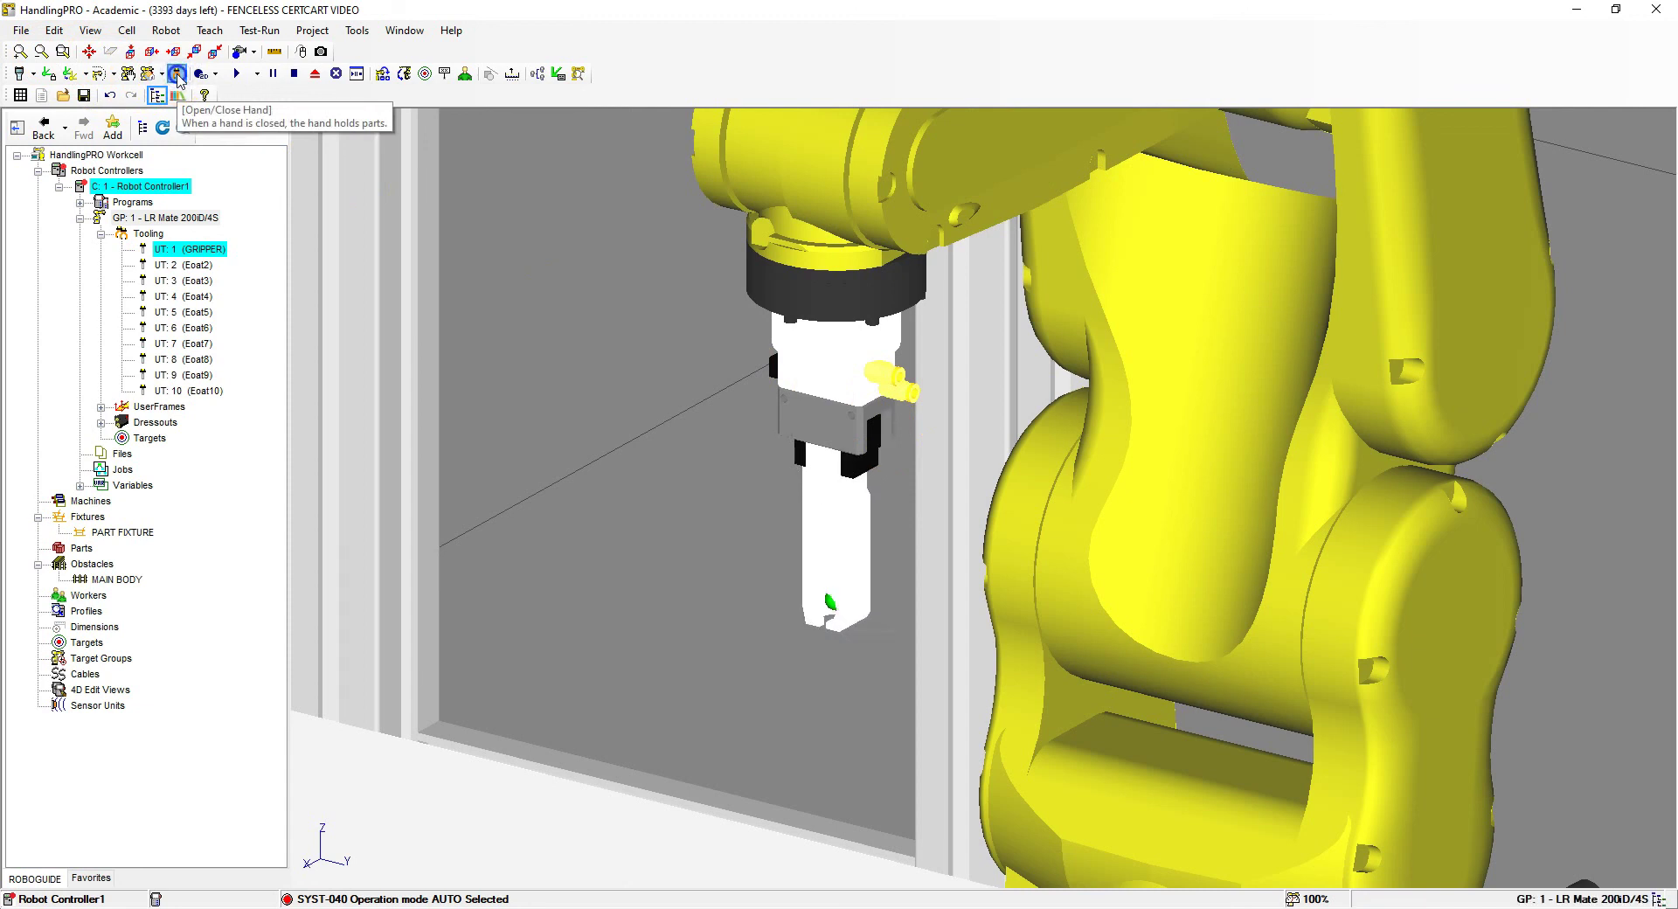
{"action": "left_click", "coordinate": [176, 73]}
{"action": "left_click", "coordinate": [176, 73]}
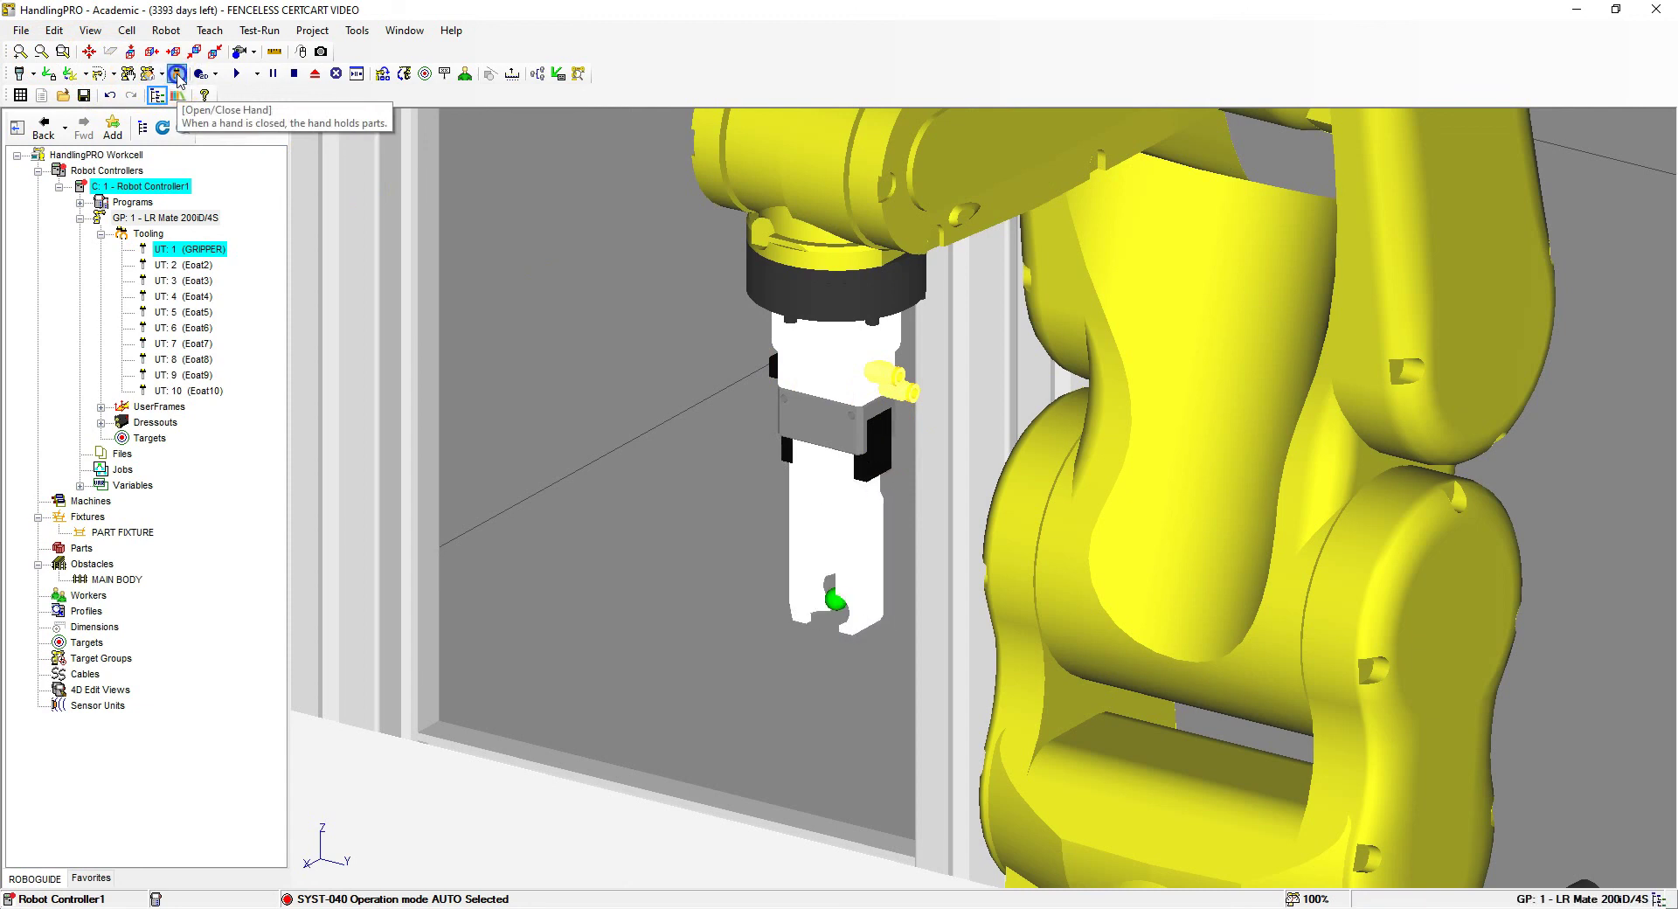
{"action": "left_click", "coordinate": [177, 75]}
{"action": "left_click", "coordinate": [177, 77]}
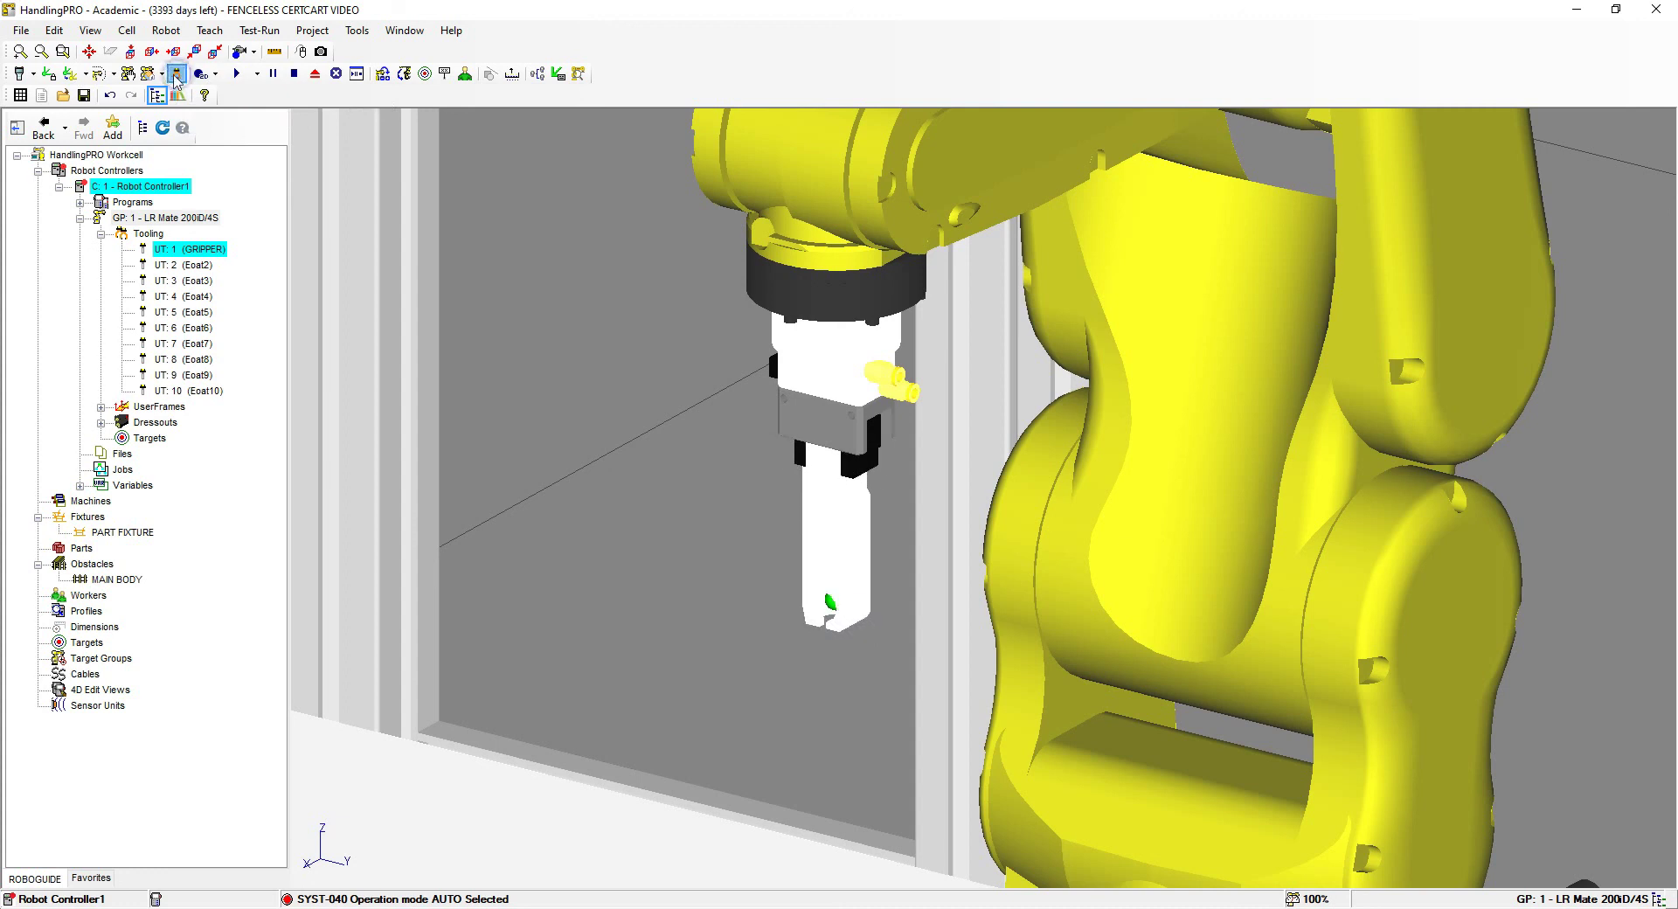
{"action": "left_click", "coordinate": [178, 76]}
Orbit the view to inspect the gripper's fingertip tool point.
{"action": "scroll", "coordinate": [741, 288], "scroll_direction": "up", "scroll_amount": 3}
{"action": "scroll", "coordinate": [893, 256], "scroll_direction": "up", "scroll_amount": 3}
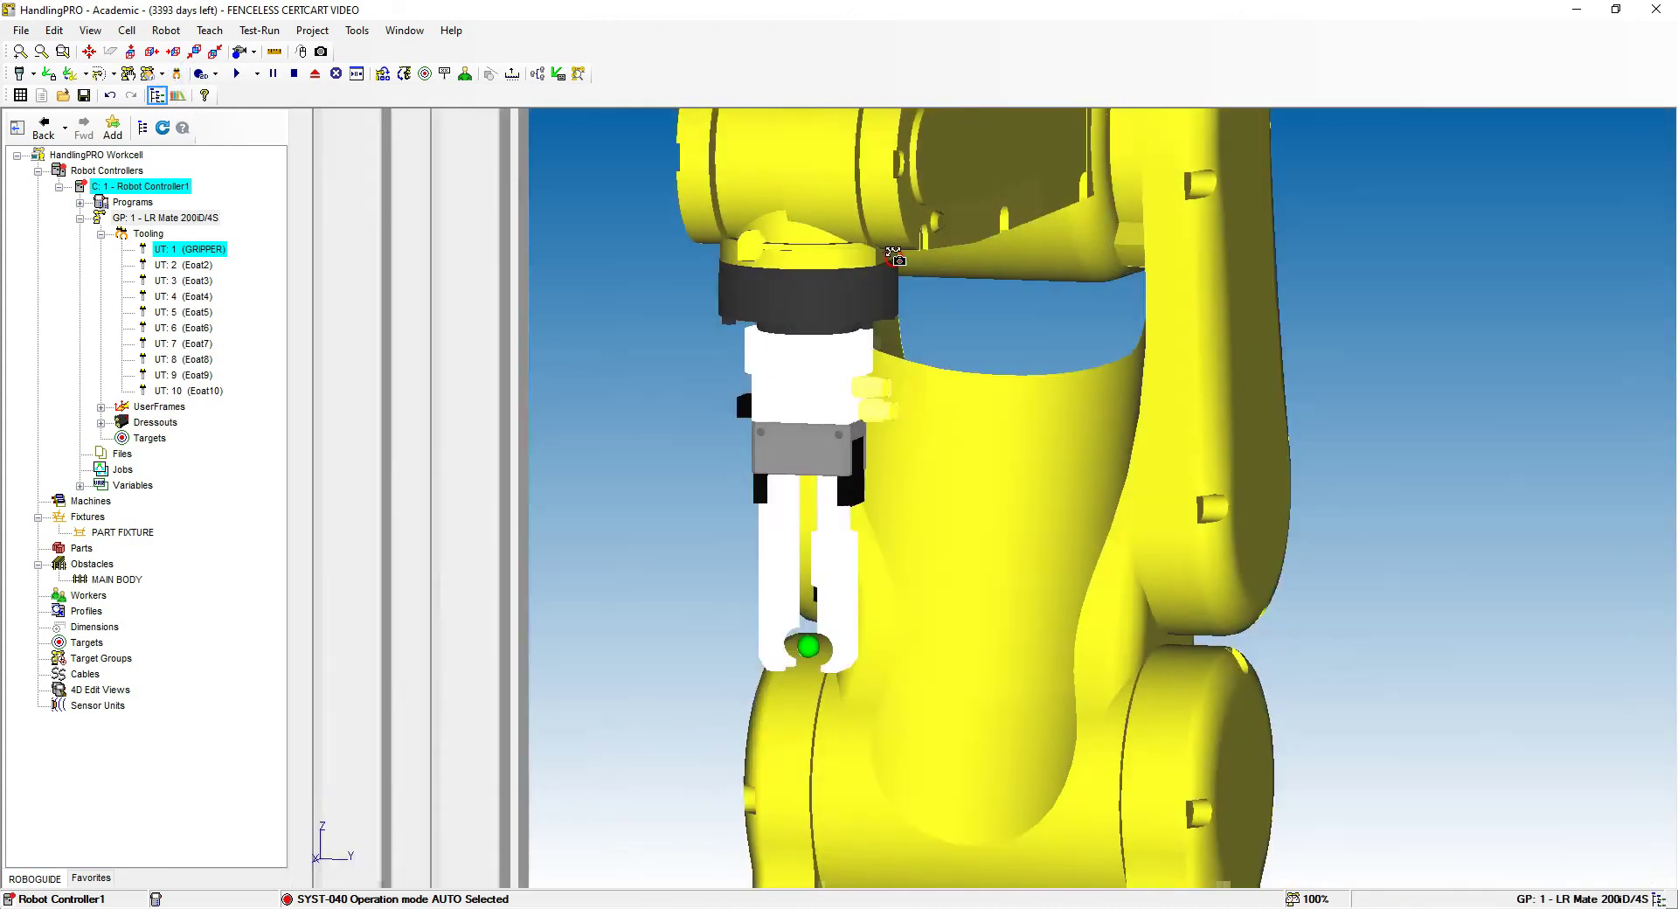
{"action": "mouse_move", "coordinate": [893, 256]}
{"action": "right_mouse_down"}
{"action": "mouse_move", "coordinate": [811, 286]}
{"action": "mouse_move", "coordinate": [844, 287]}
{"action": "right_mouse_up"}
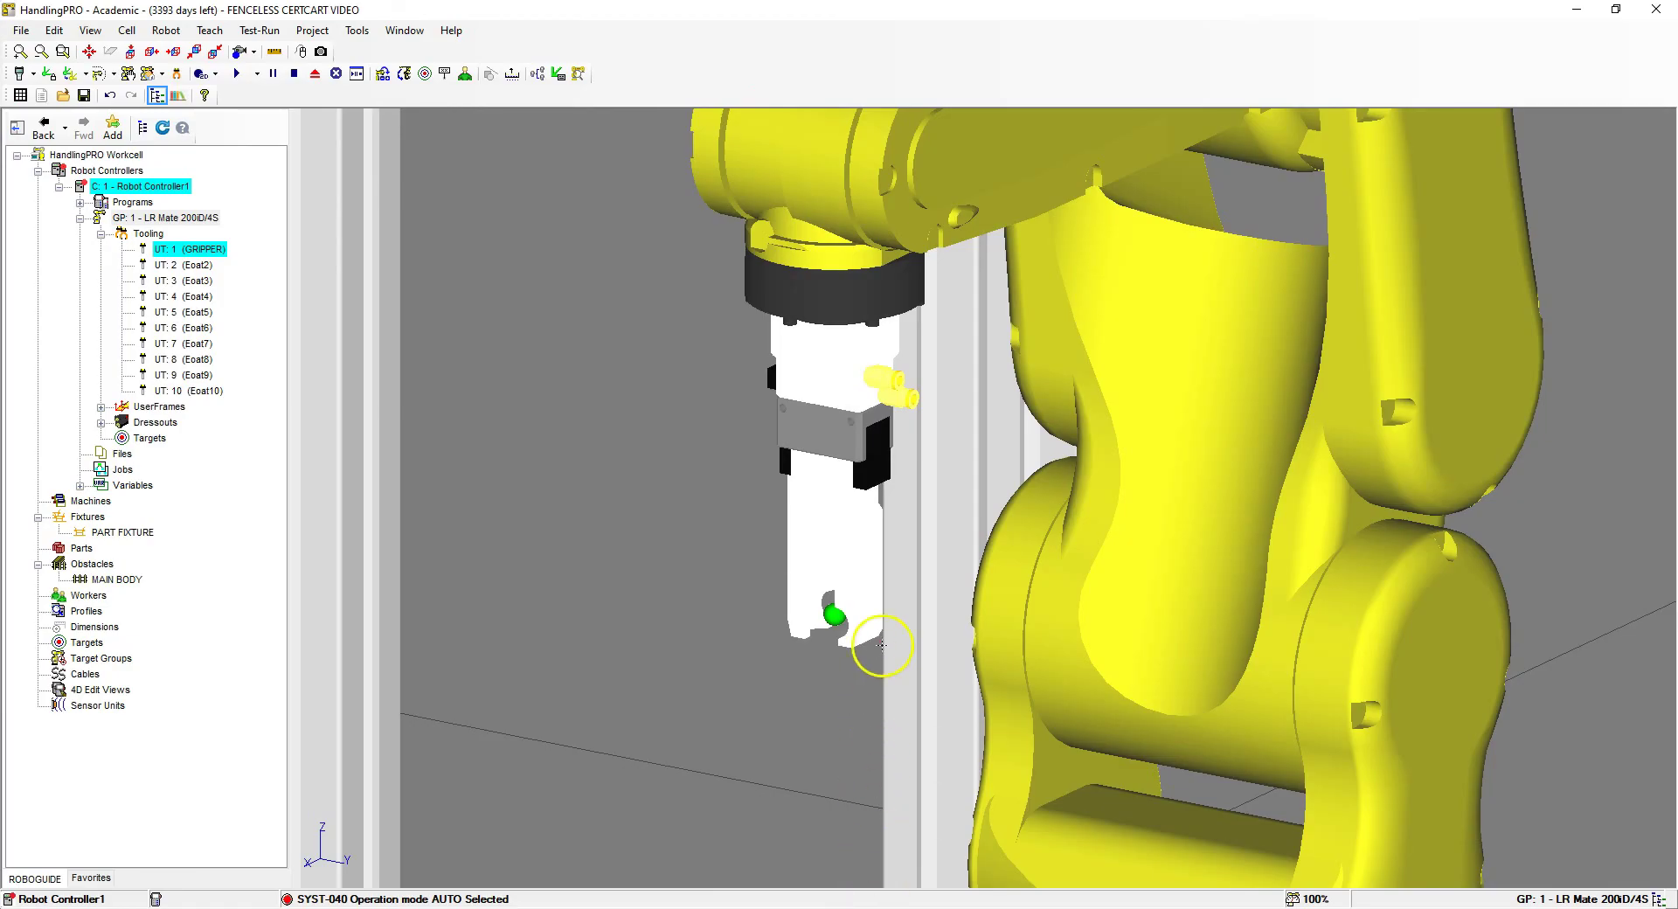
{"action": "right_click_drag", "start_coordinate": [880, 645], "coordinate": [863, 653]}
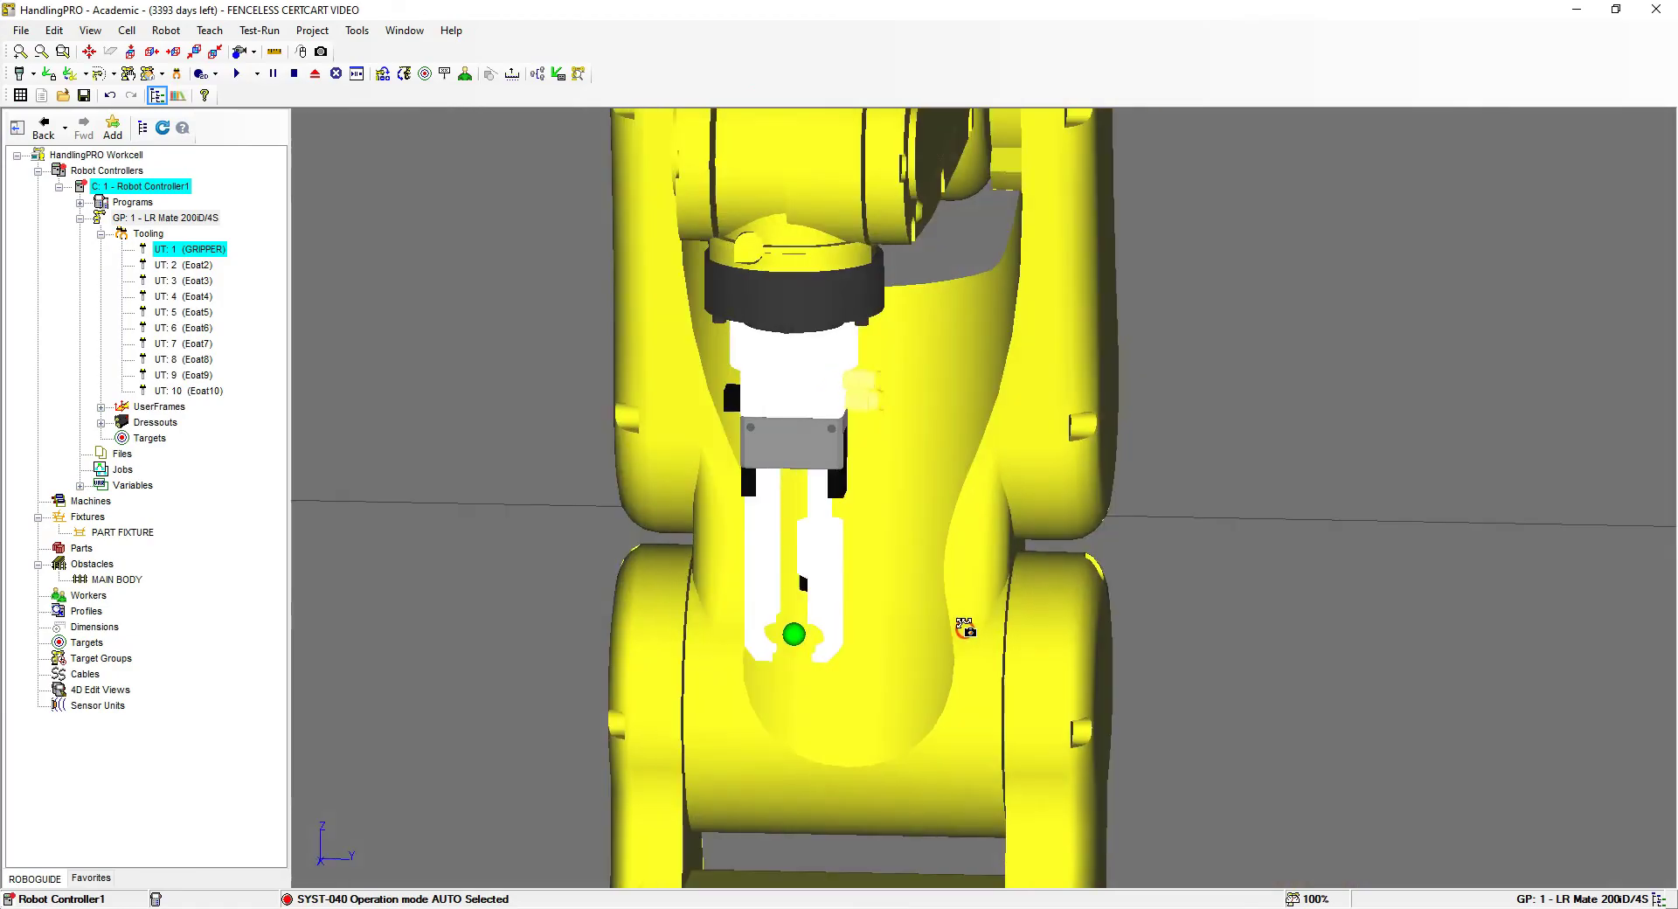